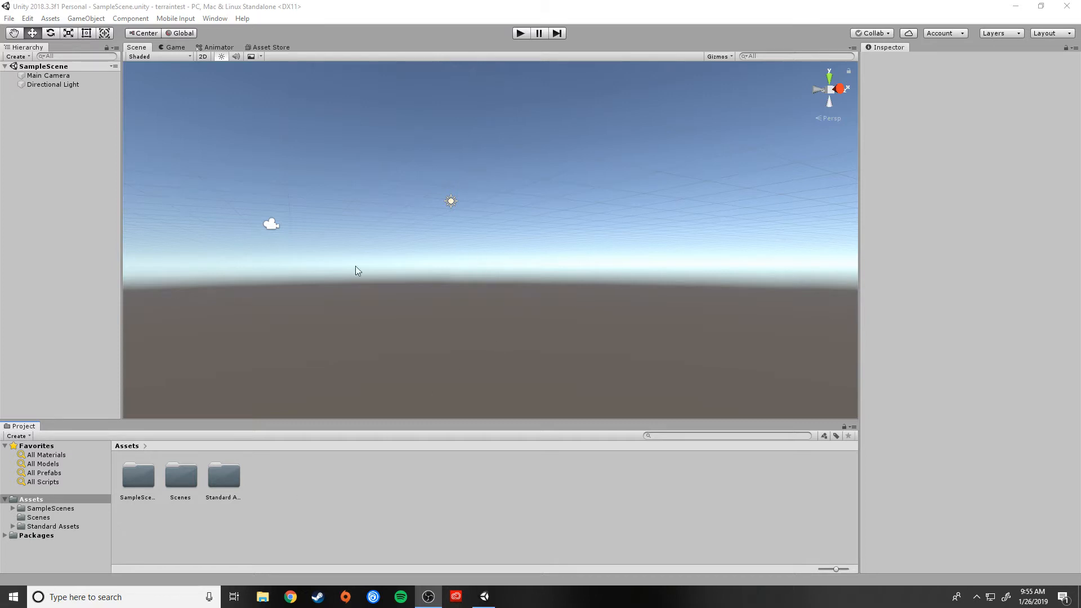
Show the contents of the Standard Assets project folder and open the Asset Store.
click(38, 525)
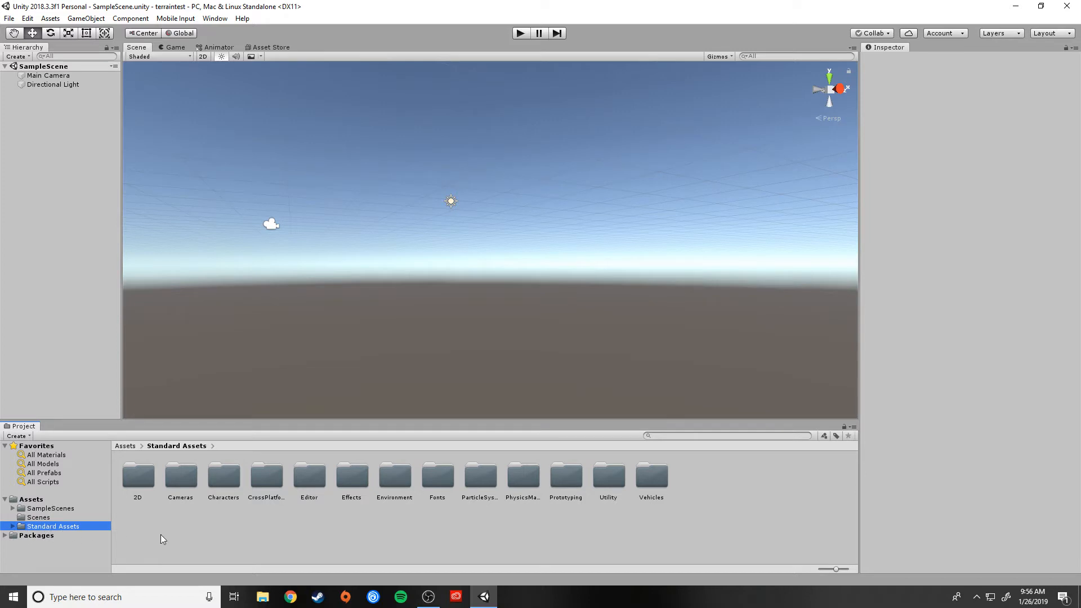
click(261, 47)
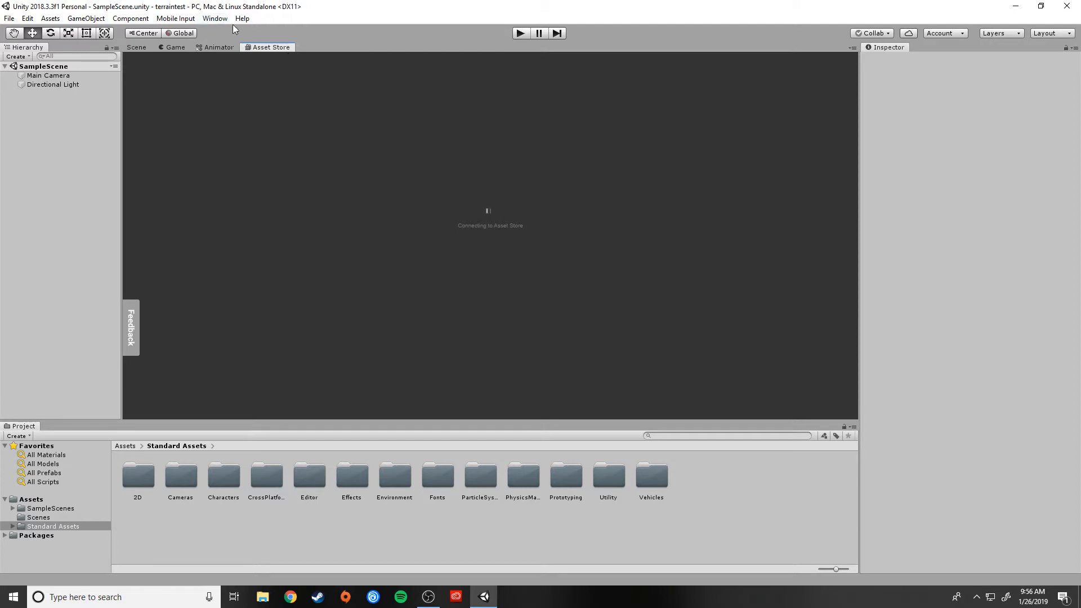
click(215, 19)
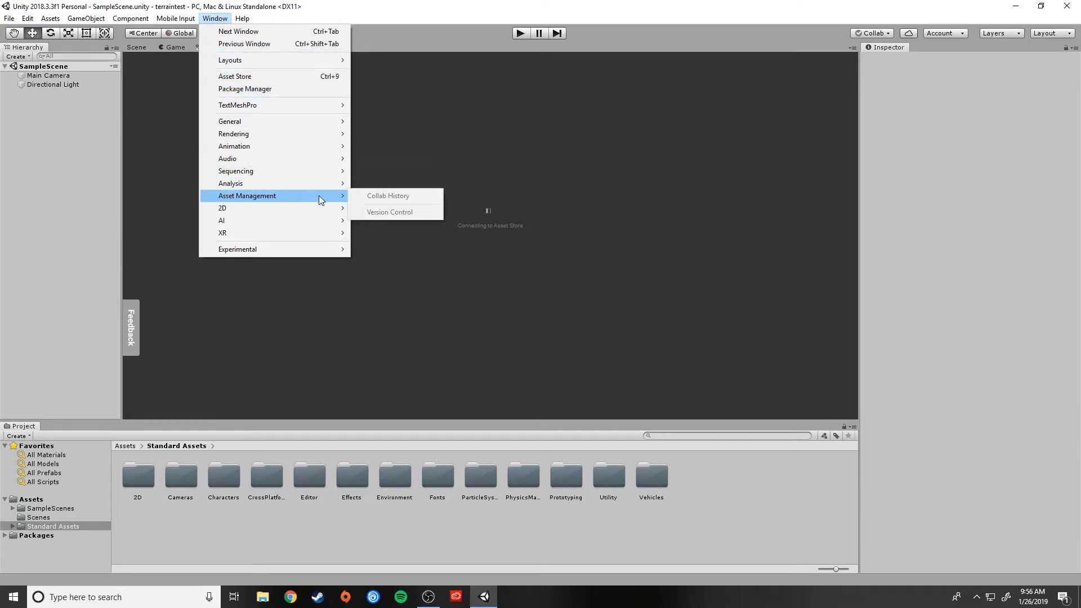
click(262, 78)
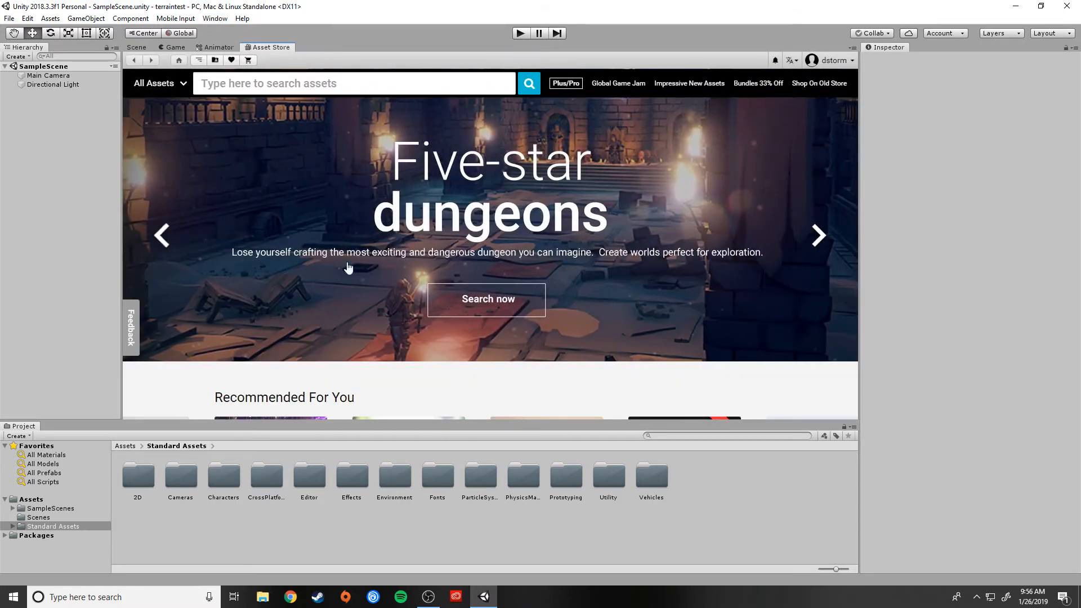
Browse the Asset Store home page through the recommended, Global Game Jam, top paid and top free packages.
scroll(550, 319, down, 6)
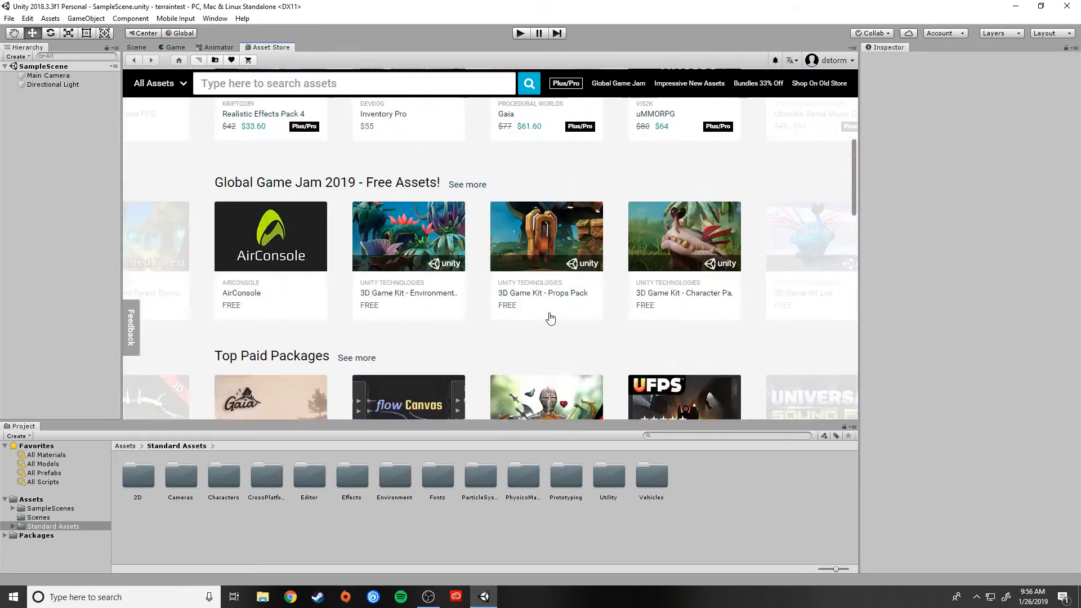
scroll(546, 313, up, 3)
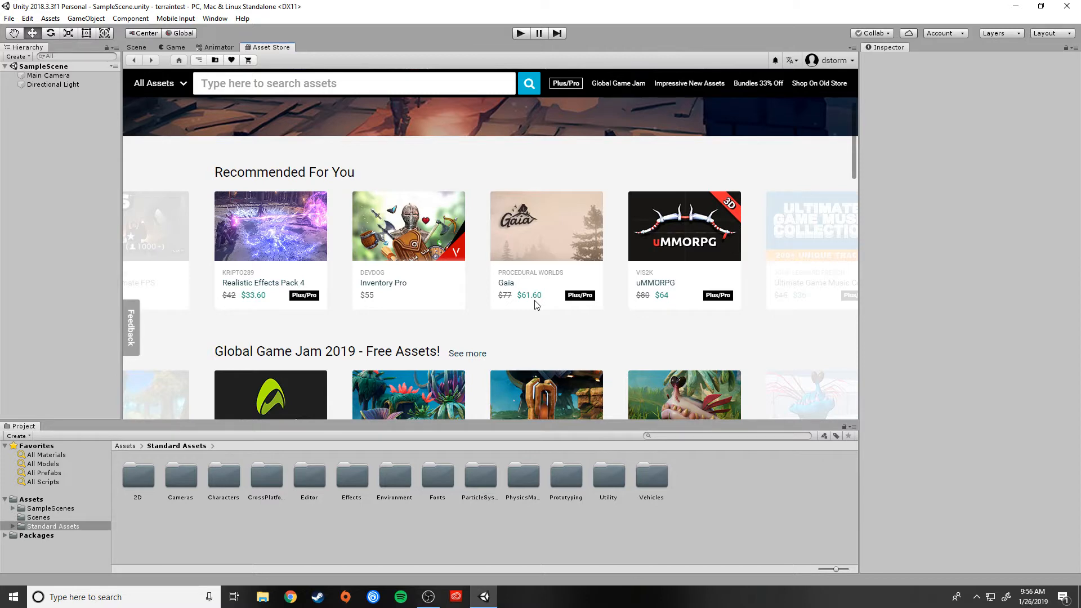
scroll(497, 332, down, 4)
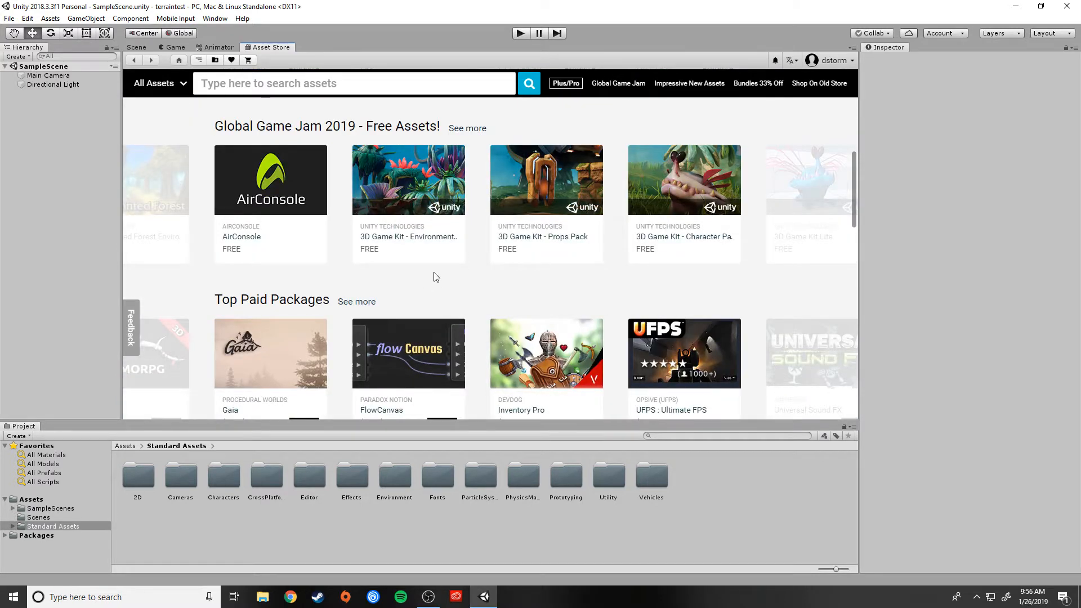
mouse_move(403, 201)
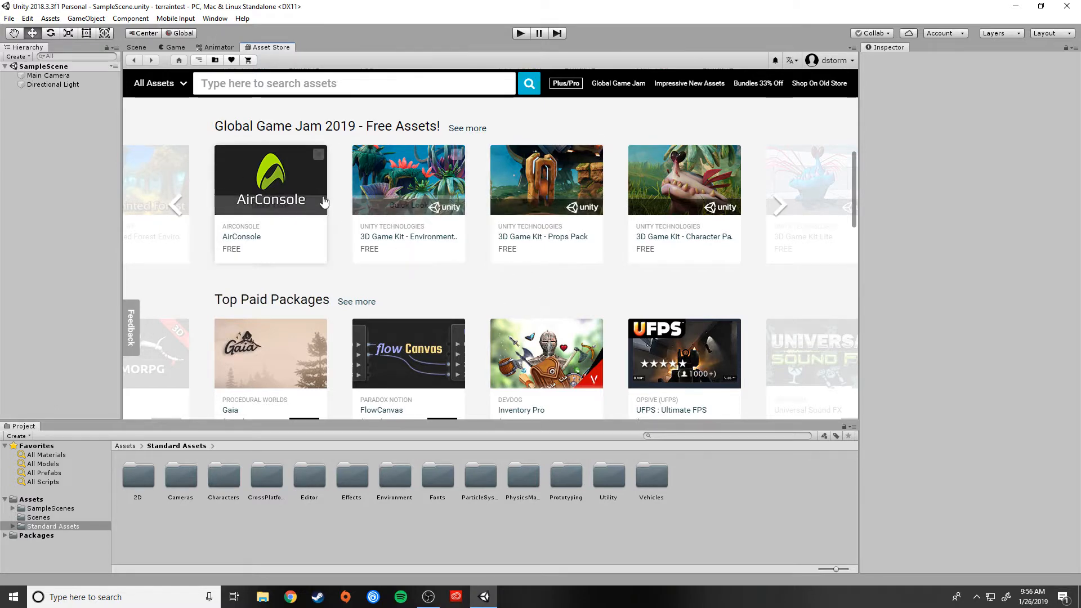
scroll(450, 278, down, 3)
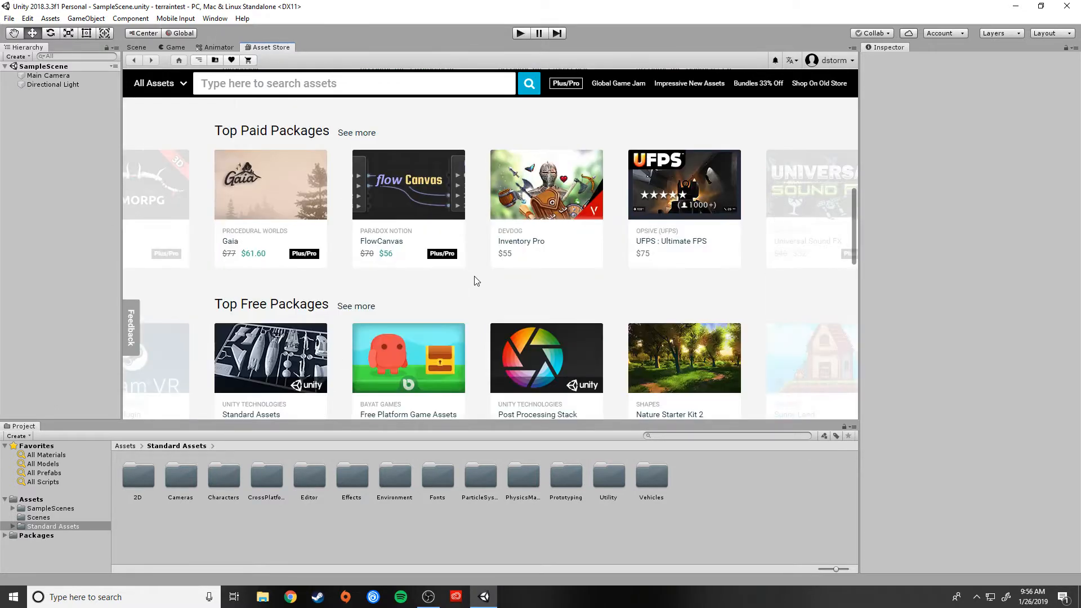
scroll(501, 292, down, 2)
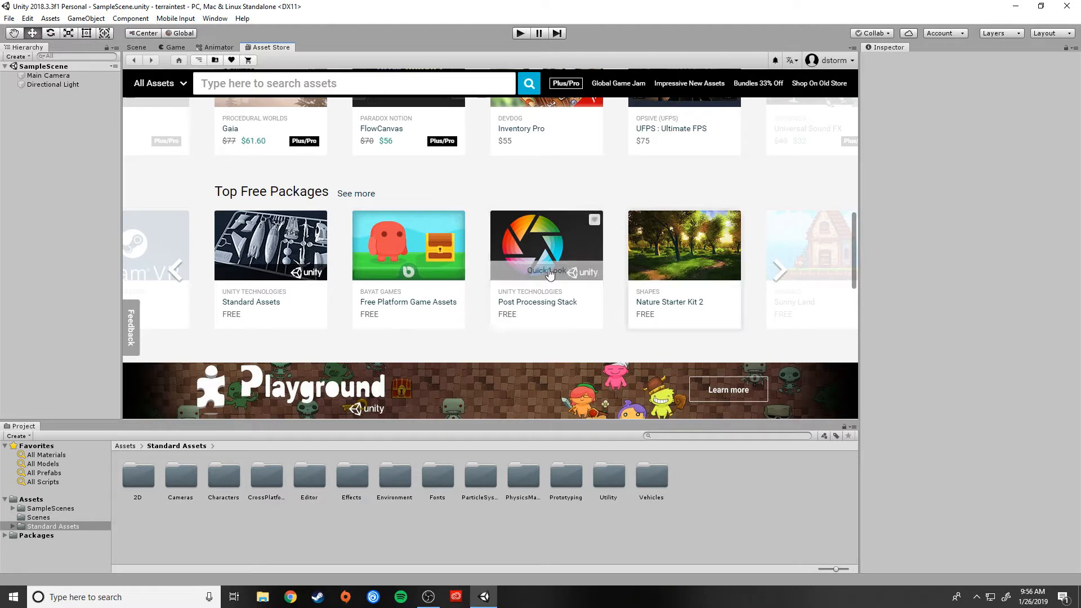
scroll(470, 333, down, 1)
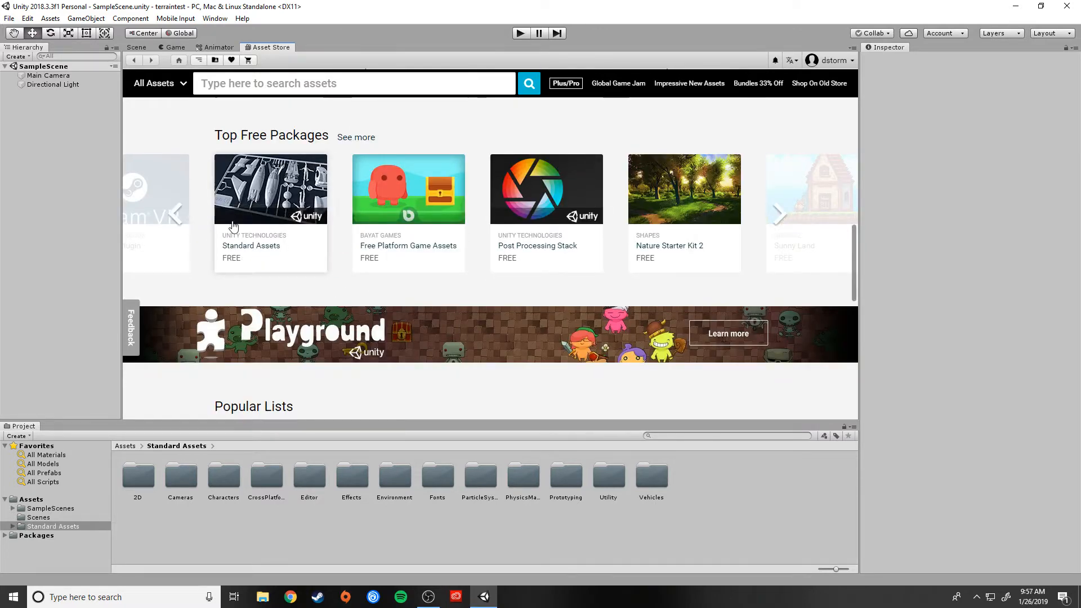
Search the Asset Store for "standard assets" and open the Standard Assets package page by Unity Technologies.
click(334, 93)
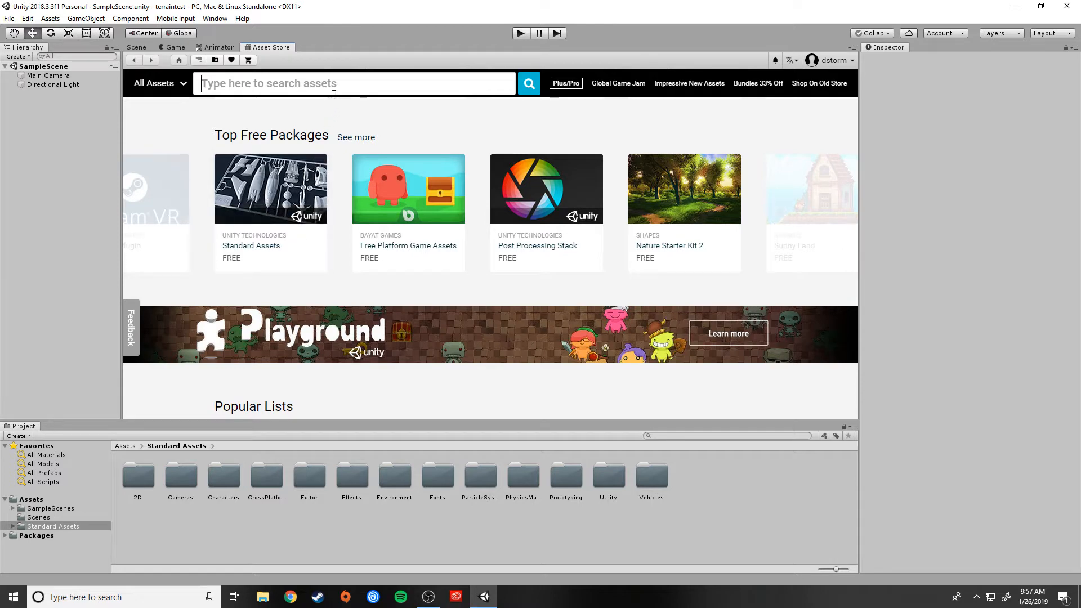
text(standar)
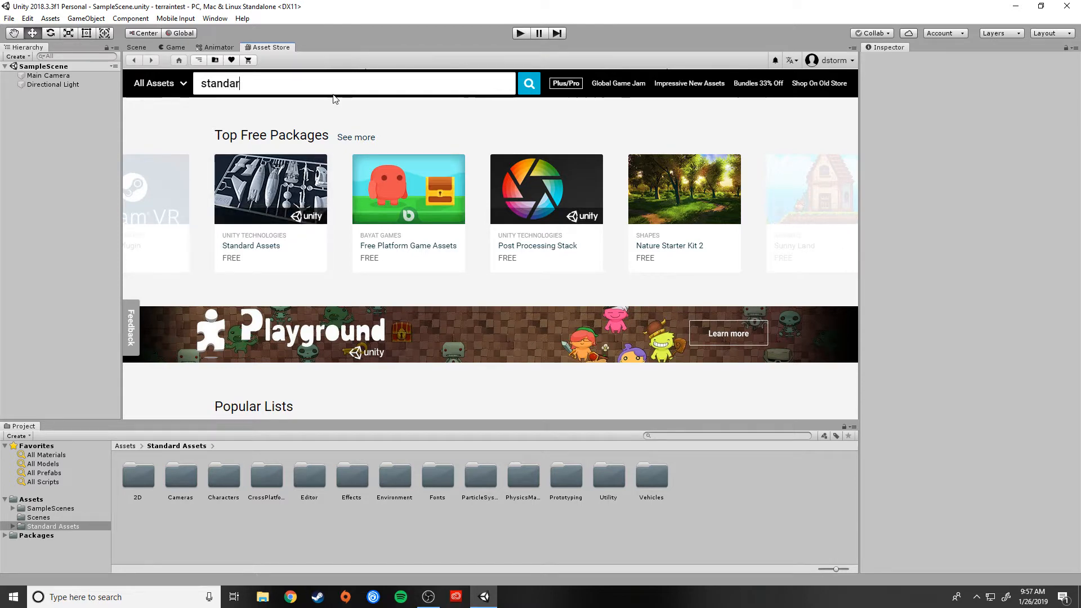
text(d assets)
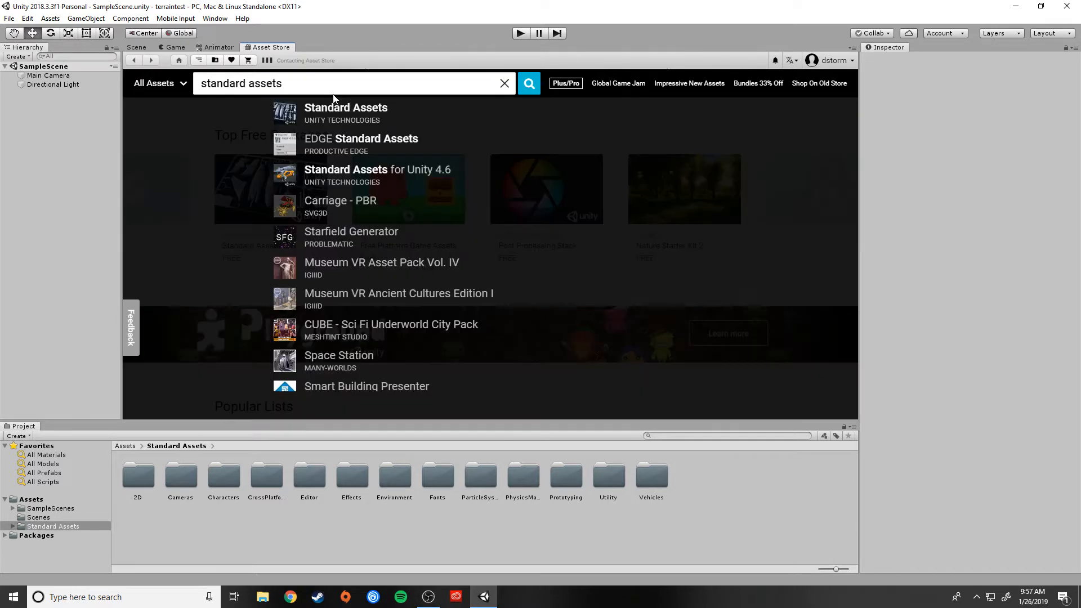
key(Return)
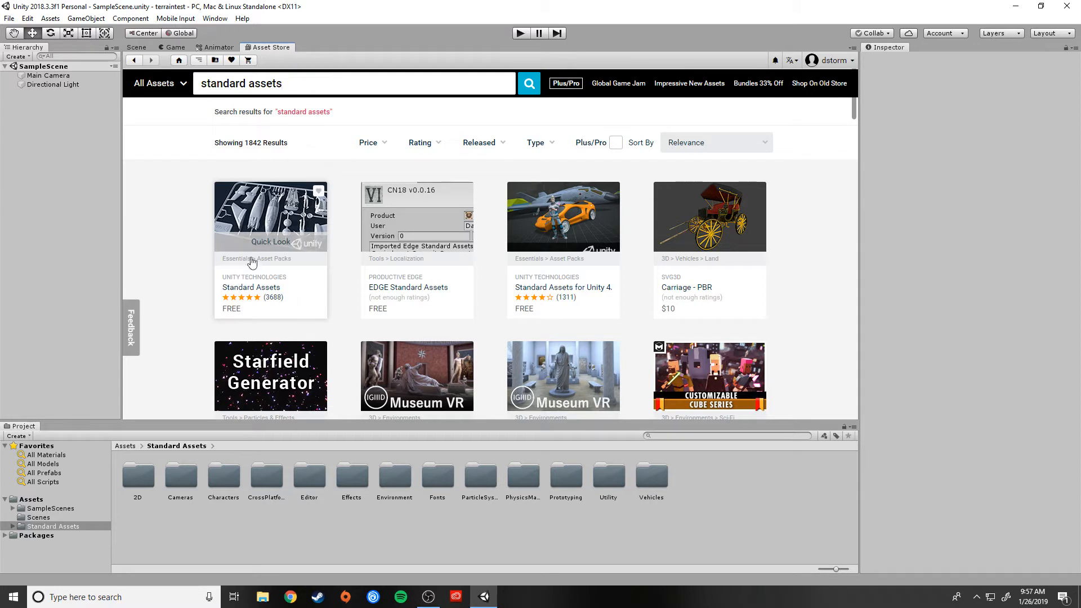
click(278, 223)
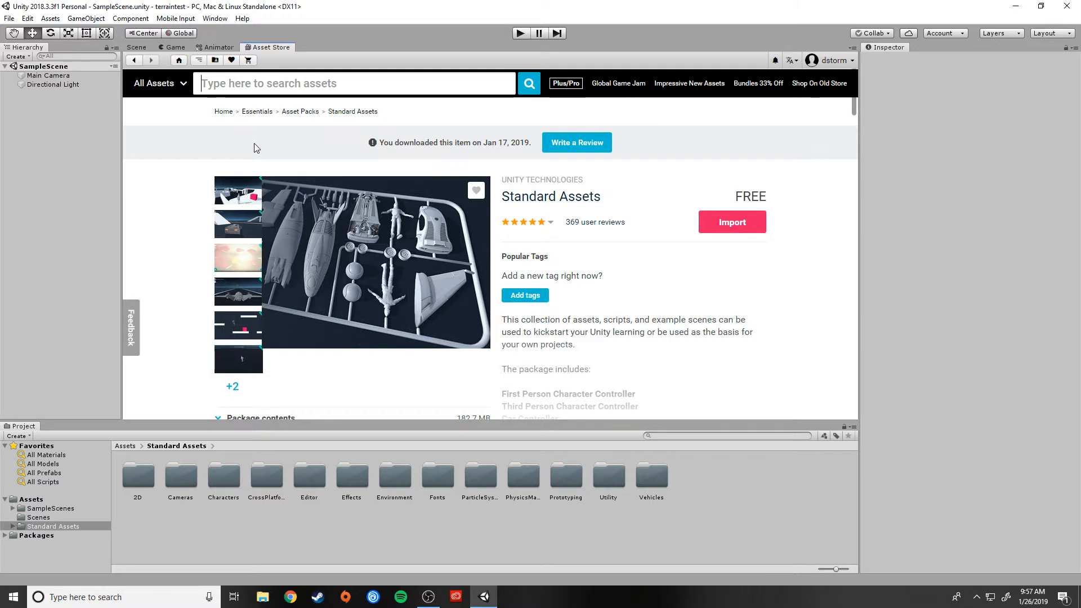
Return to the Scene view and add a 3D Terrain object to SampleScene.
click(136, 48)
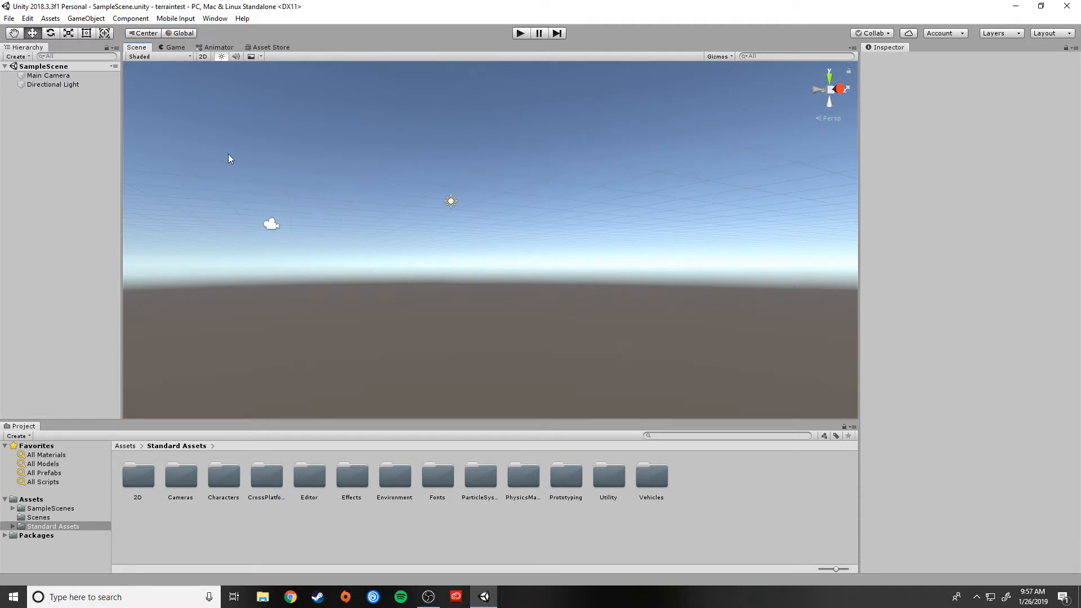
click(17, 57)
mouse_move(38, 93)
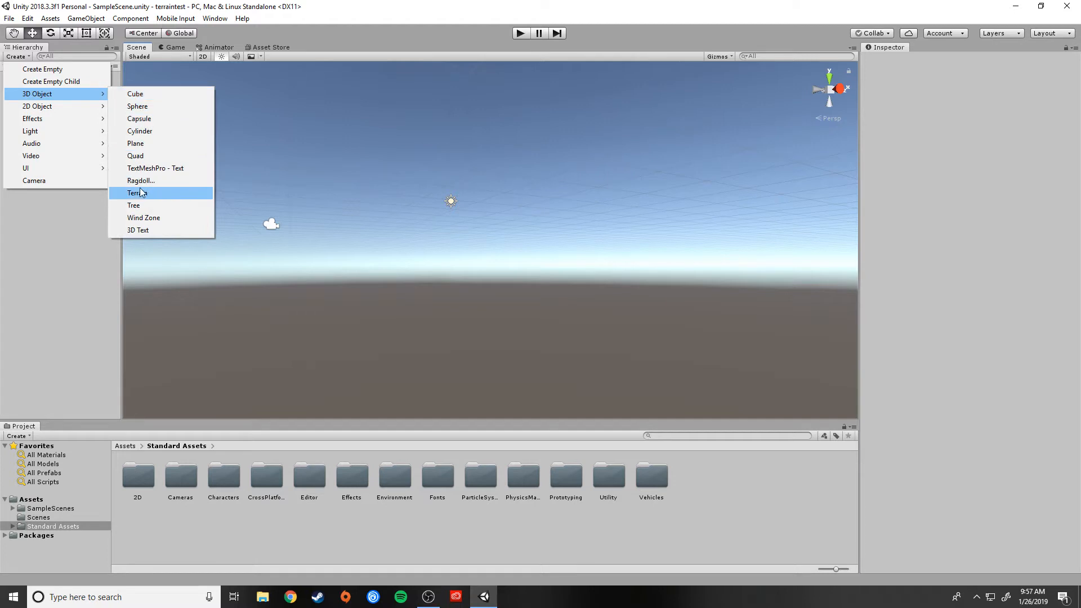
click(139, 193)
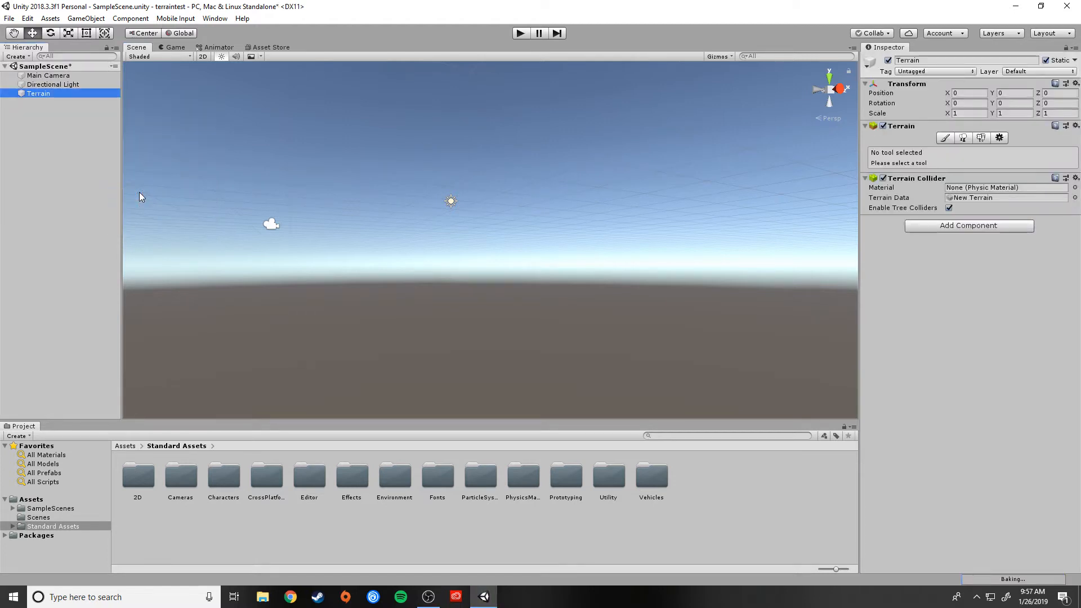
Frame the new terrain in the Scene view and look at all of it from directly above.
double_click(37, 94)
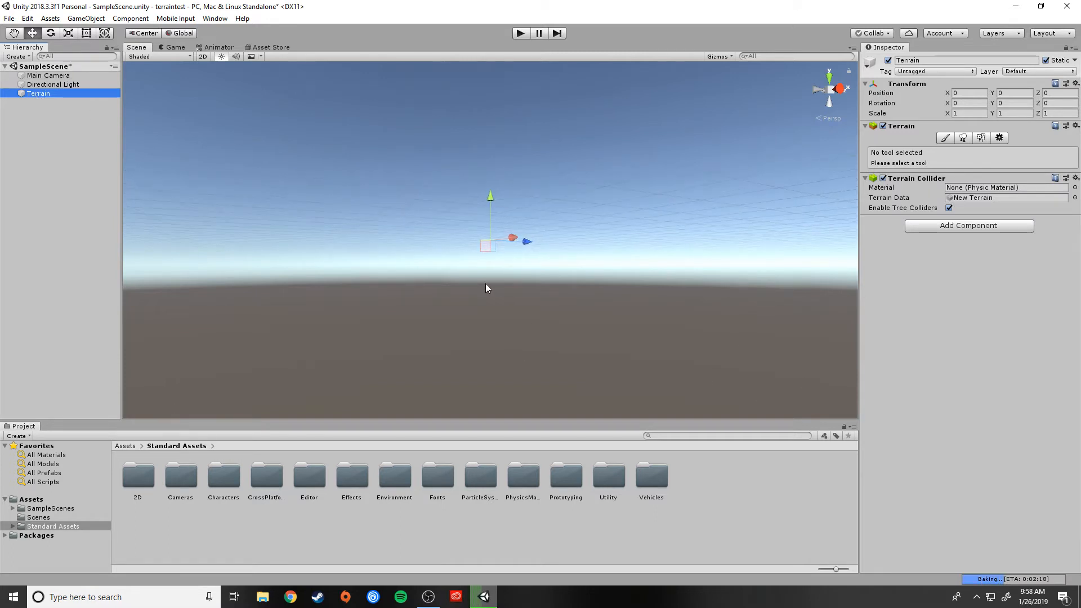
right_drag(505, 299, 517, 236)
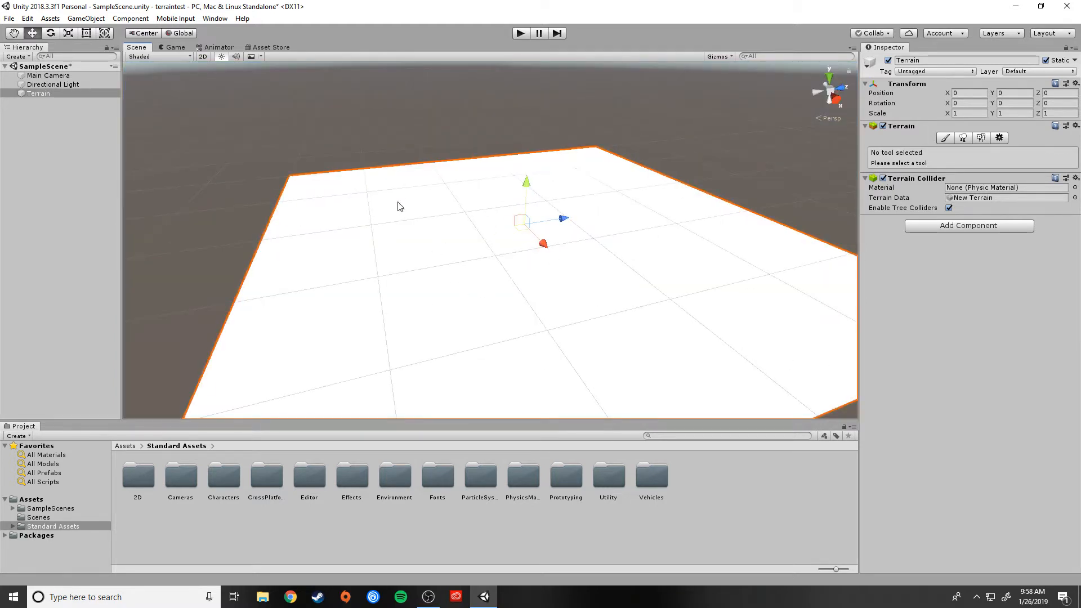
alt+drag(488, 314, 540, 137)
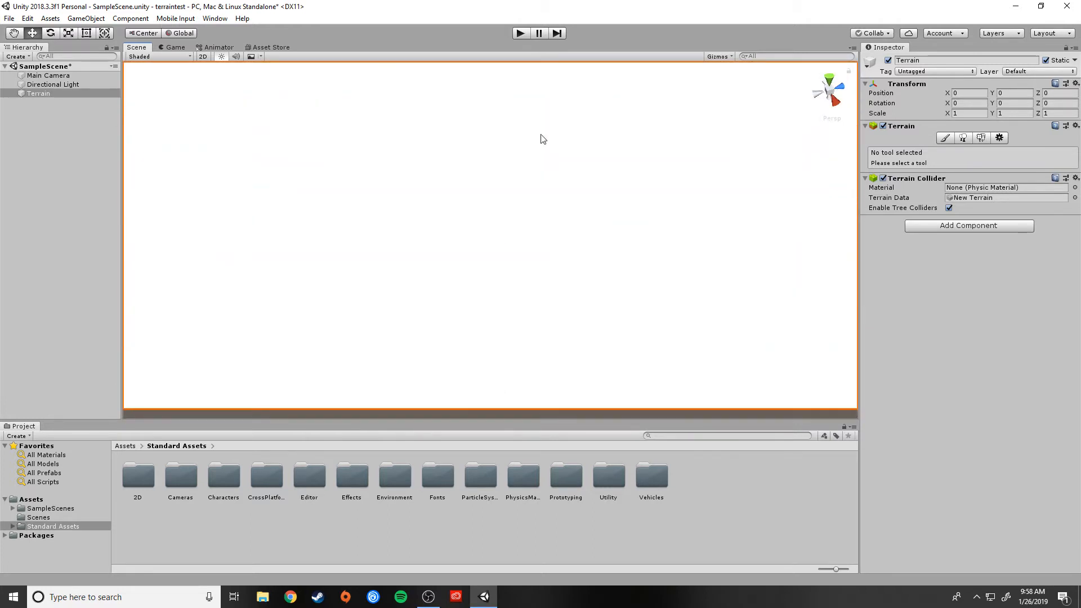
click(829, 80)
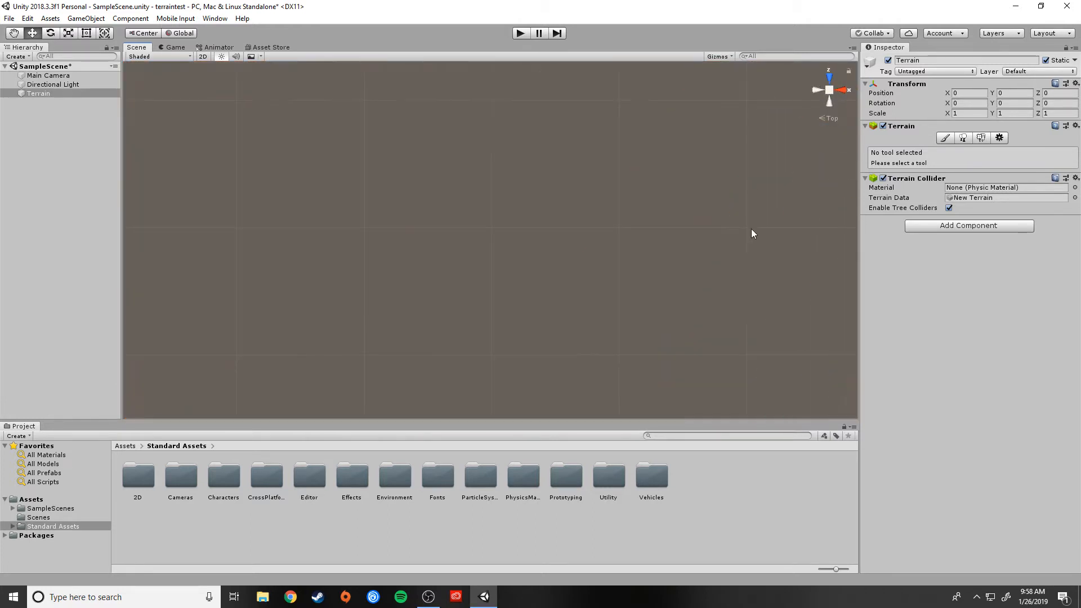
middle_drag(780, 294, 506, 224)
key(f)
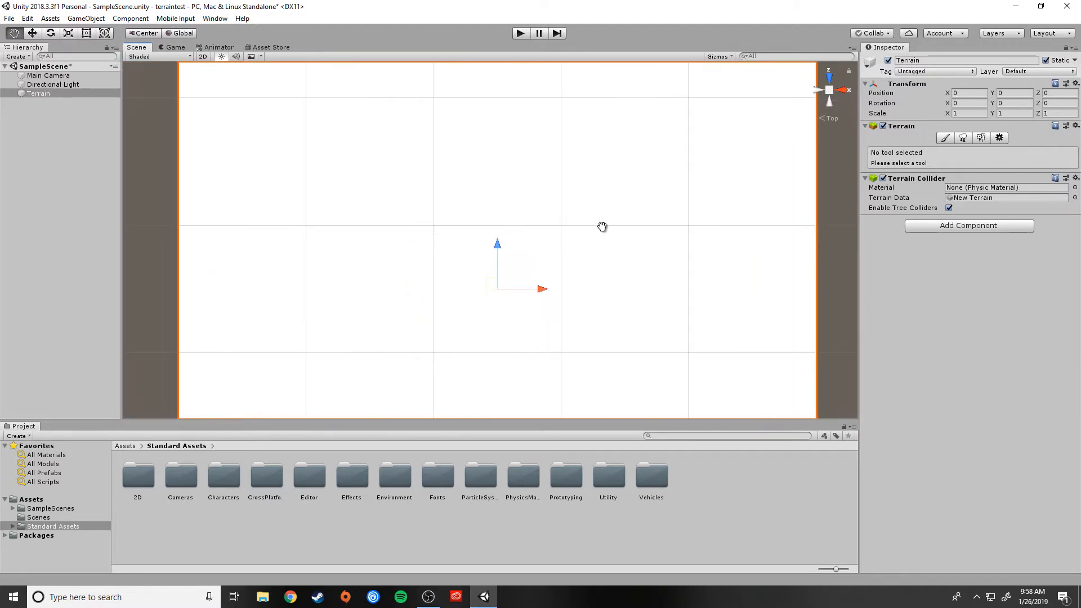
scroll(564, 239, down, 5)
middle_drag(512, 271, 521, 259)
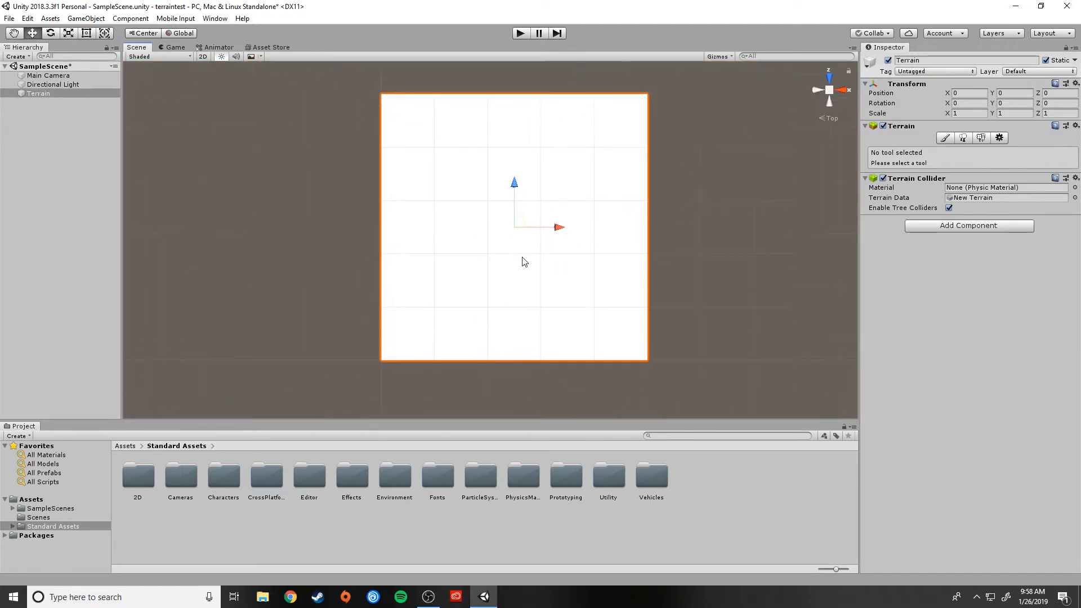
scroll(548, 272, up, 2)
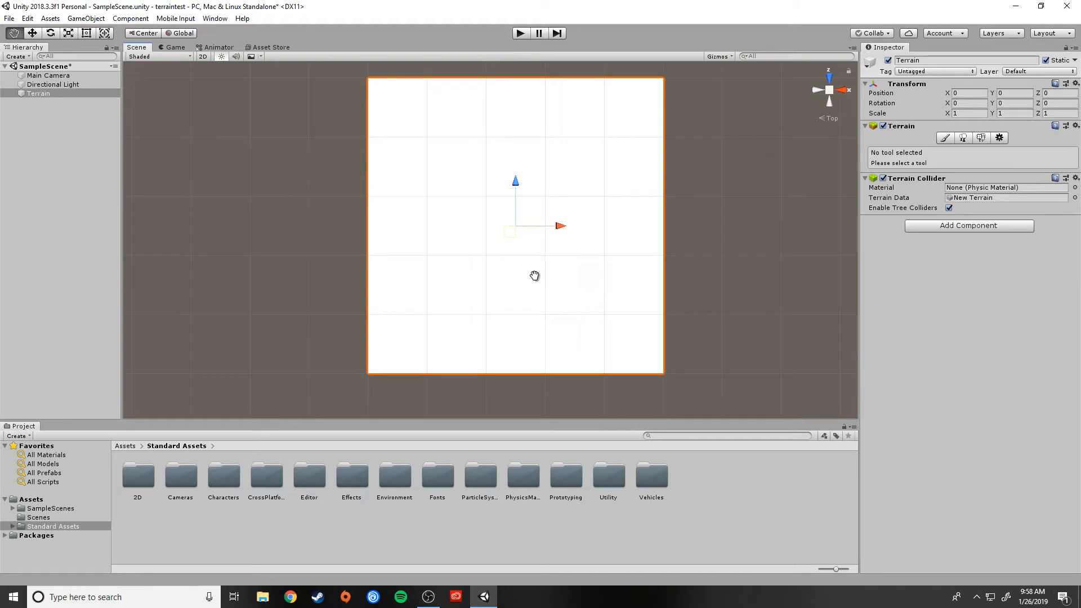
middle_drag(478, 108, 479, 110)
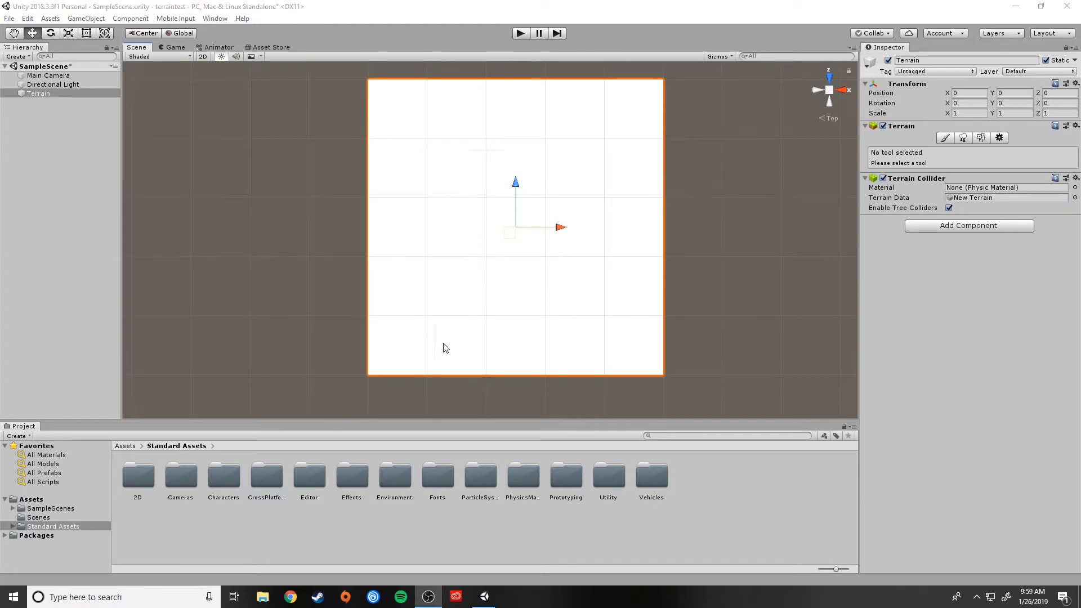
middle_drag(475, 254, 470, 263)
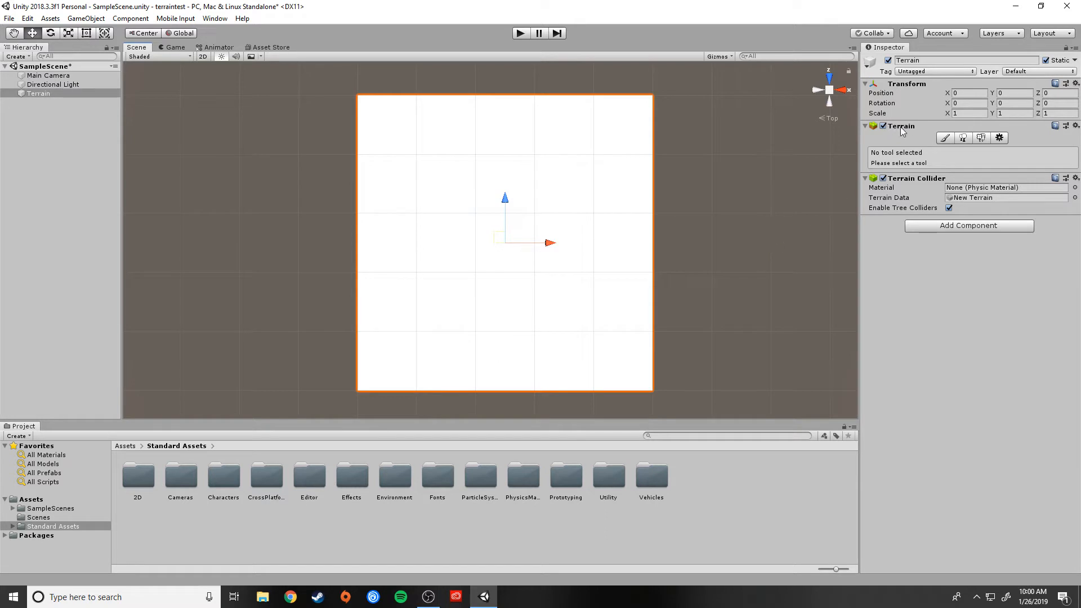
Show the terrain's settings and collapse the Tree & Detail Objects, Physics and Basic Terrain sections.
click(999, 138)
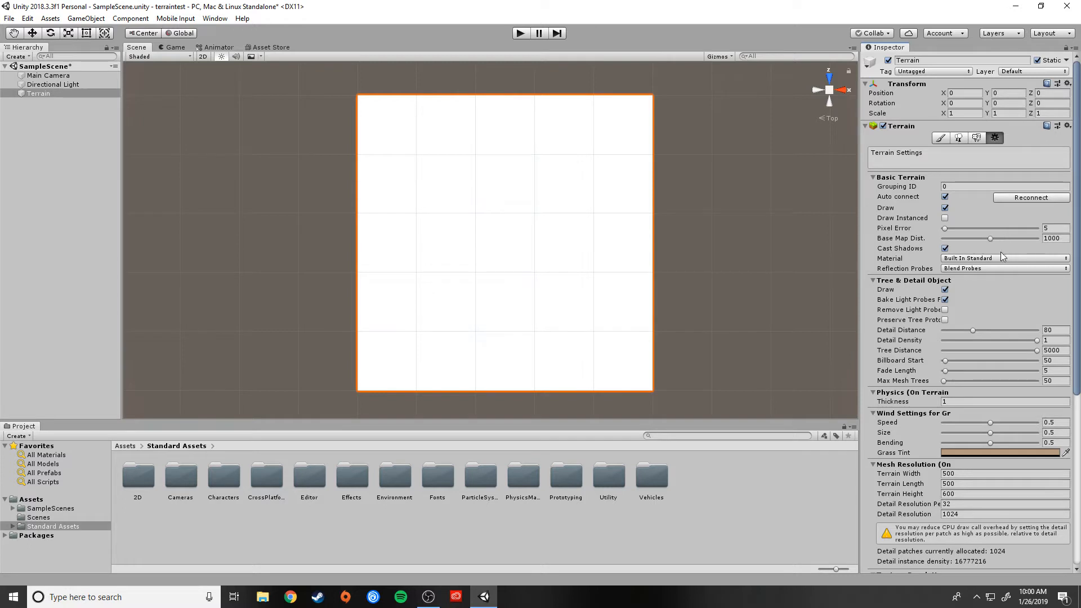
scroll(995, 313, down, 3)
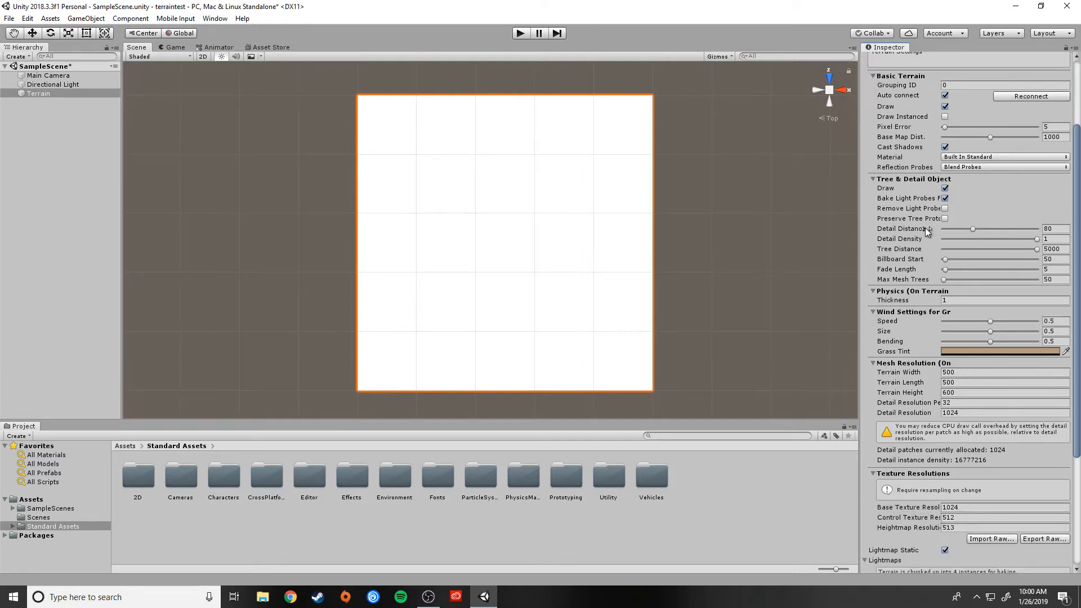
scroll(965, 268, up, 3)
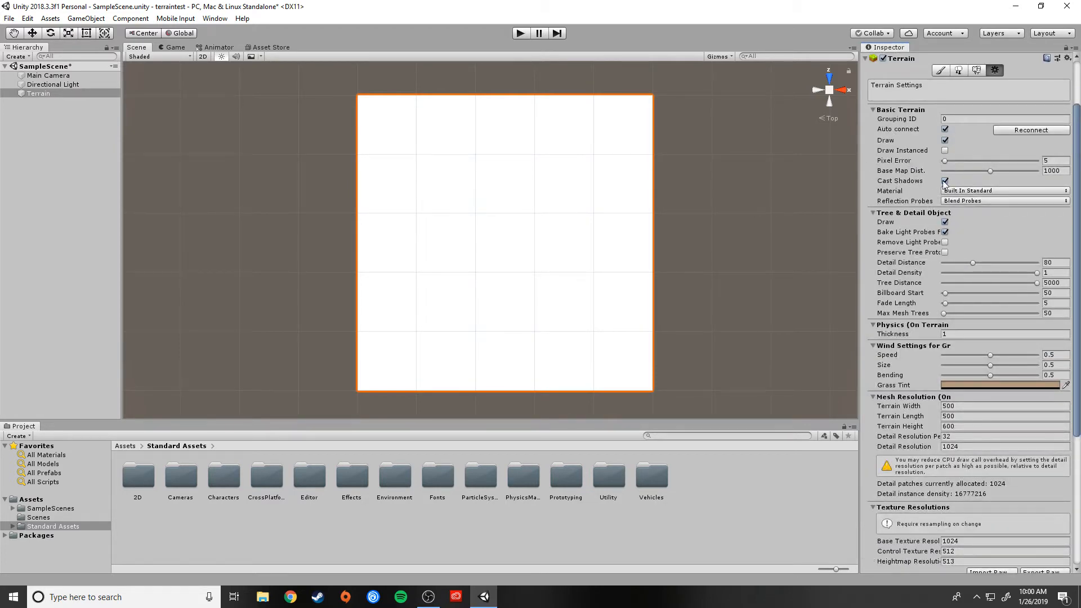
scroll(963, 246, down, 3)
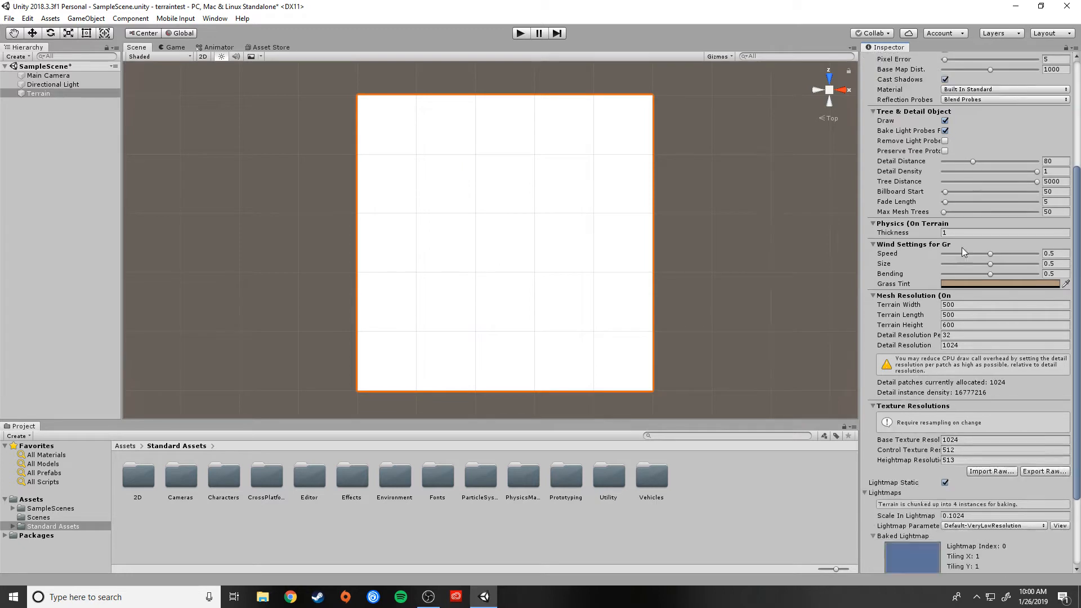
click(874, 112)
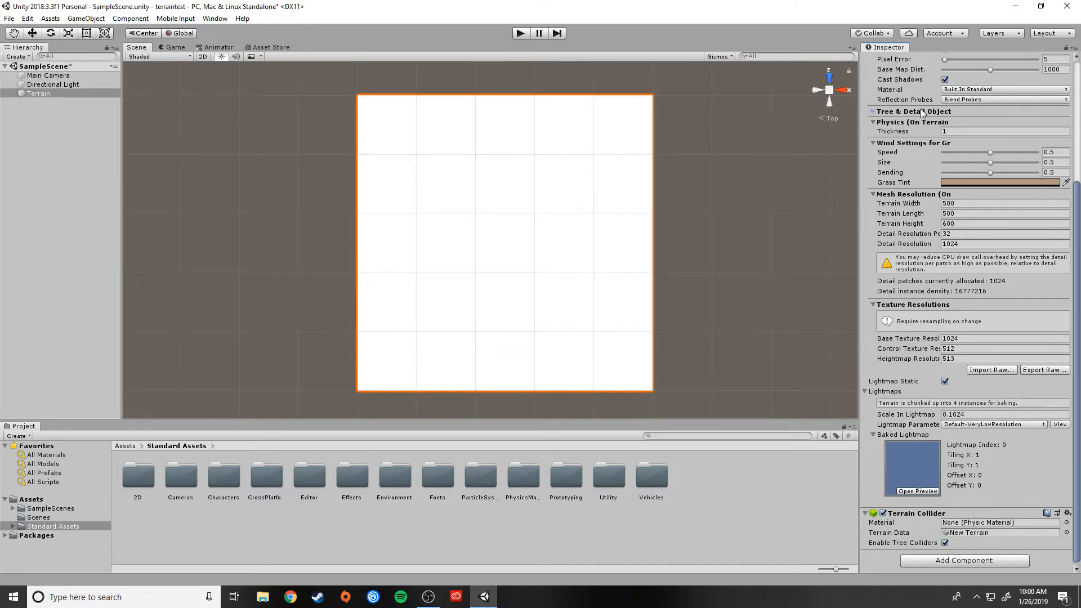
click(873, 123)
scroll(889, 130, up, 3)
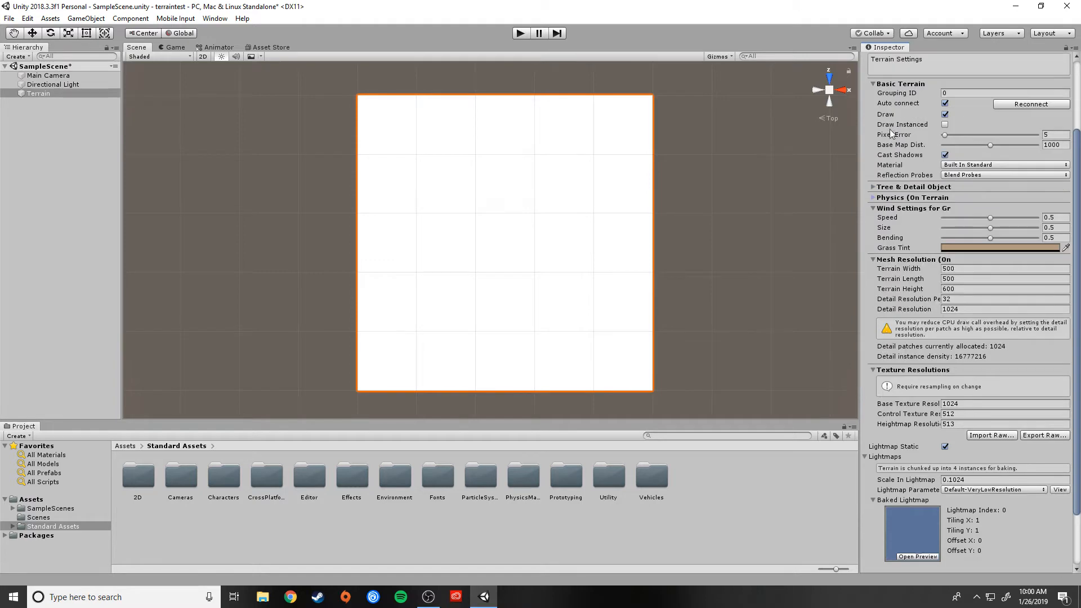
click(882, 84)
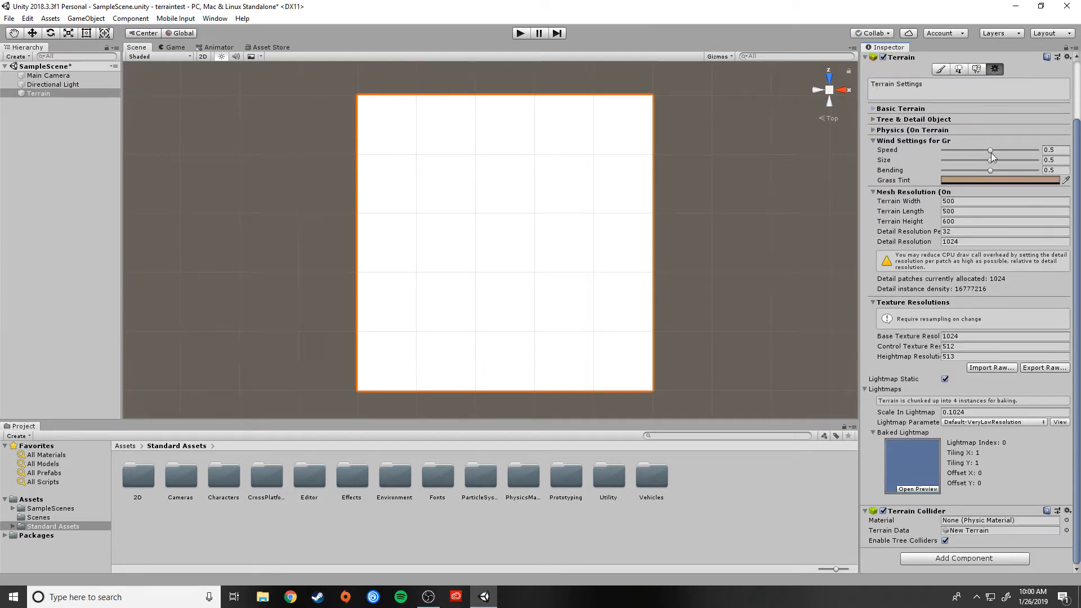
Collapse the terrain's wind settings for grass section.
click(872, 141)
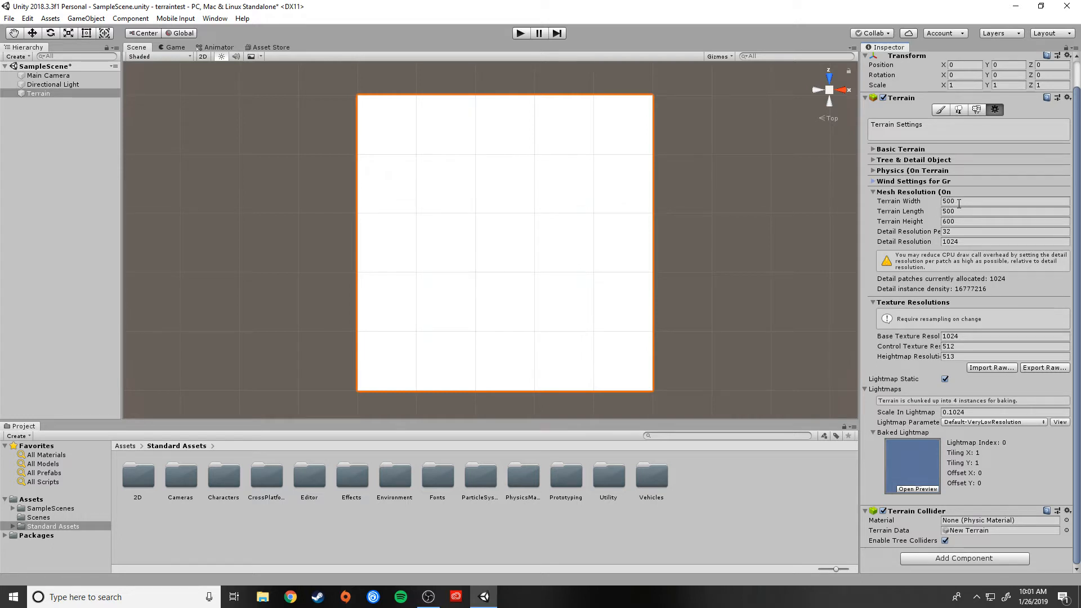
Set both the terrain width and the terrain length to 1000 in the terrain's mesh resolution settings.
click(958, 202)
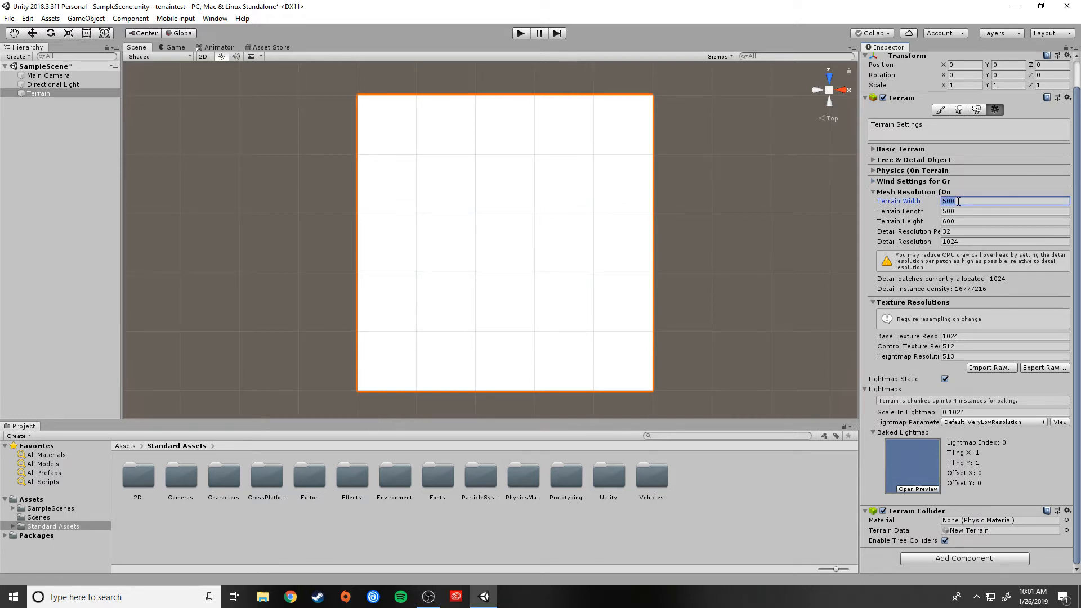
text(1000)
click(958, 211)
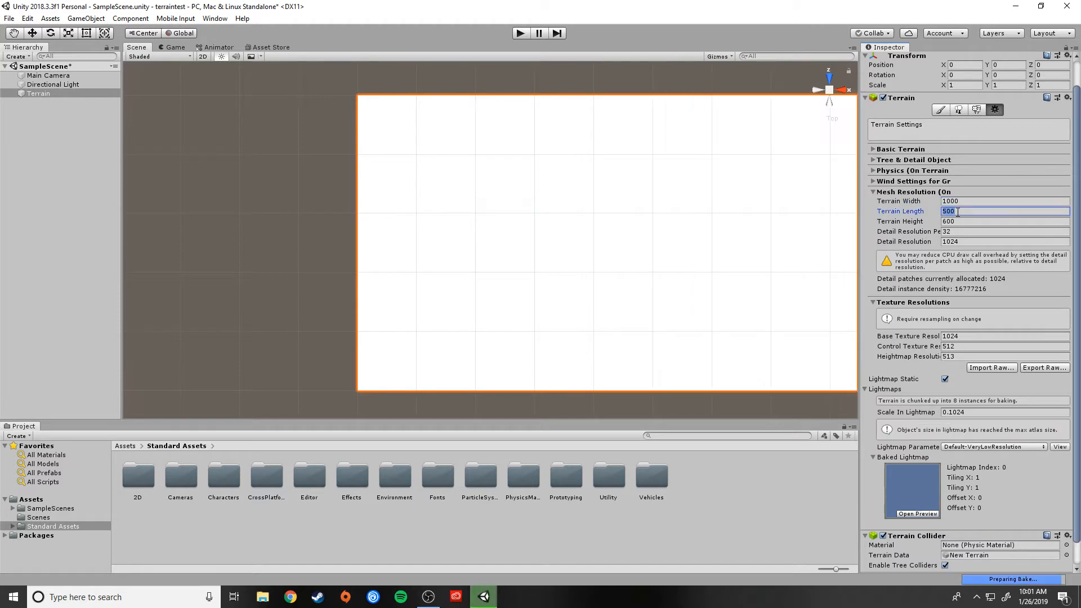
text(1000)
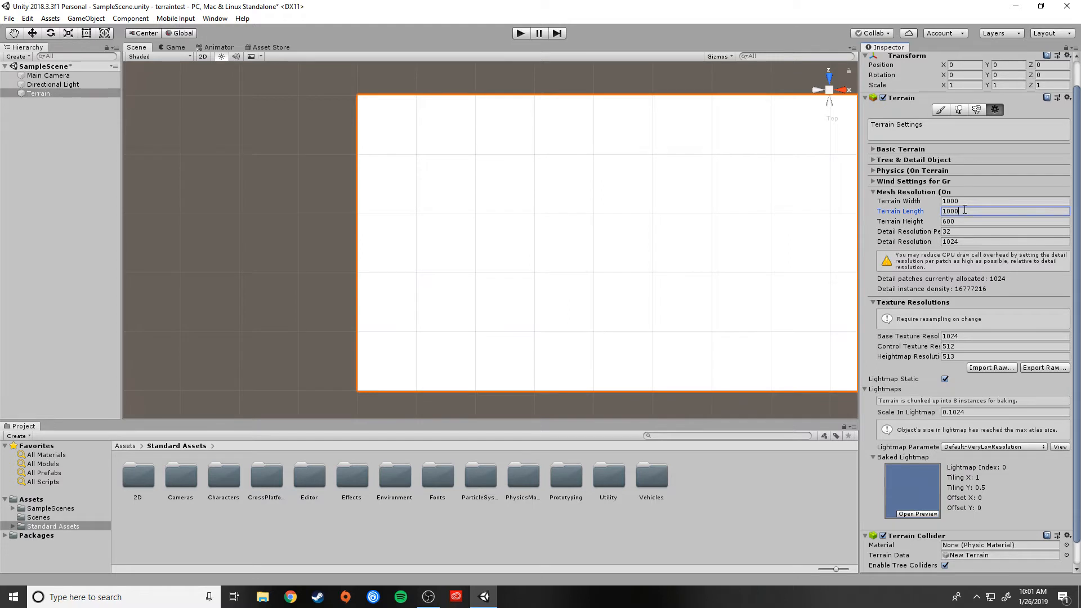
key(Return)
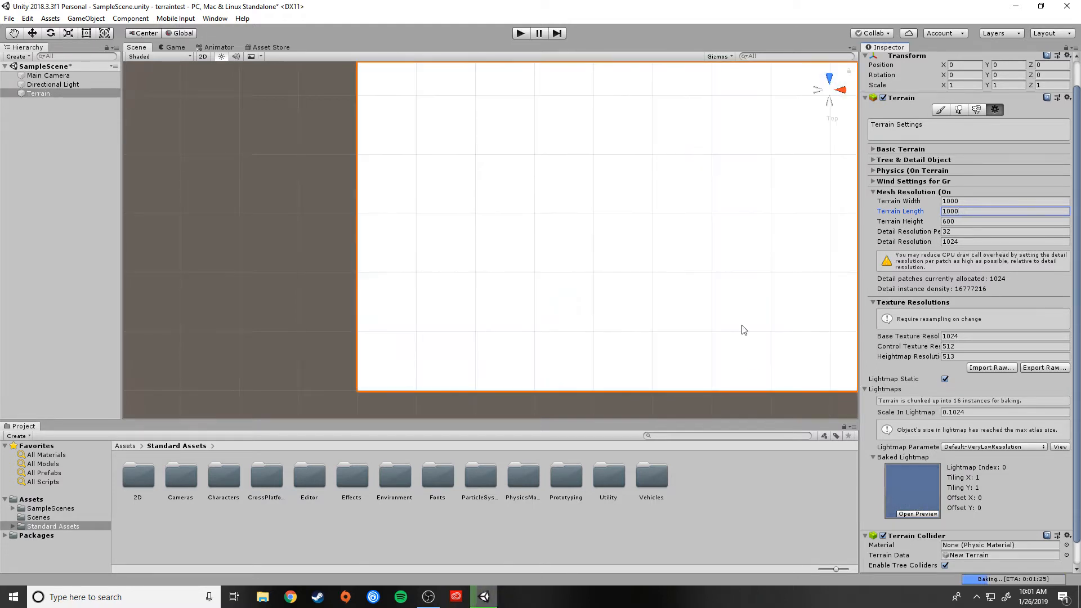
alt+drag(765, 224, 788, 207)
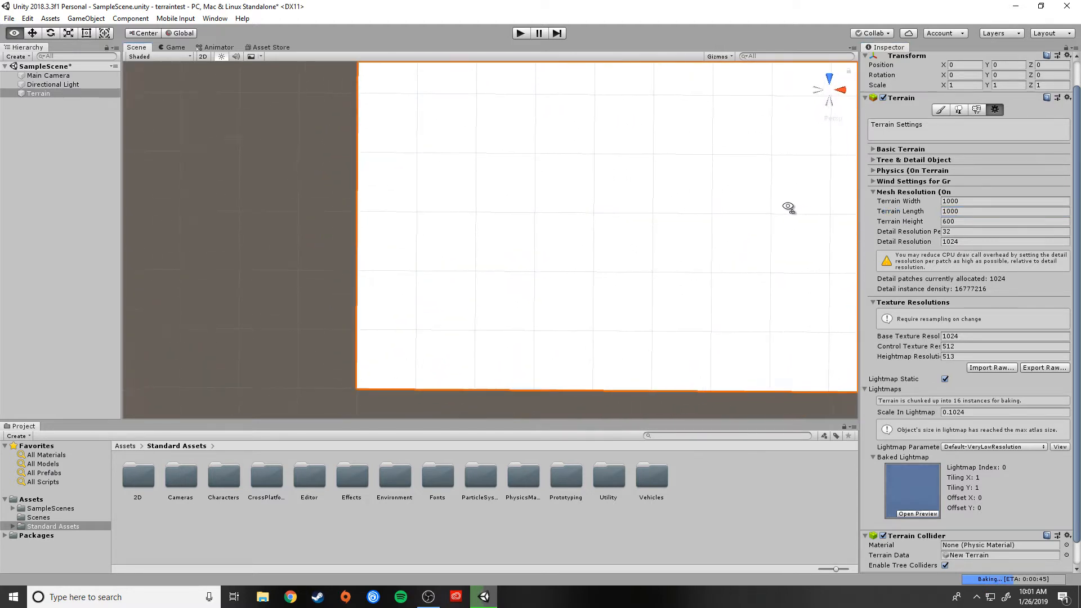
scroll(717, 242, down, 4)
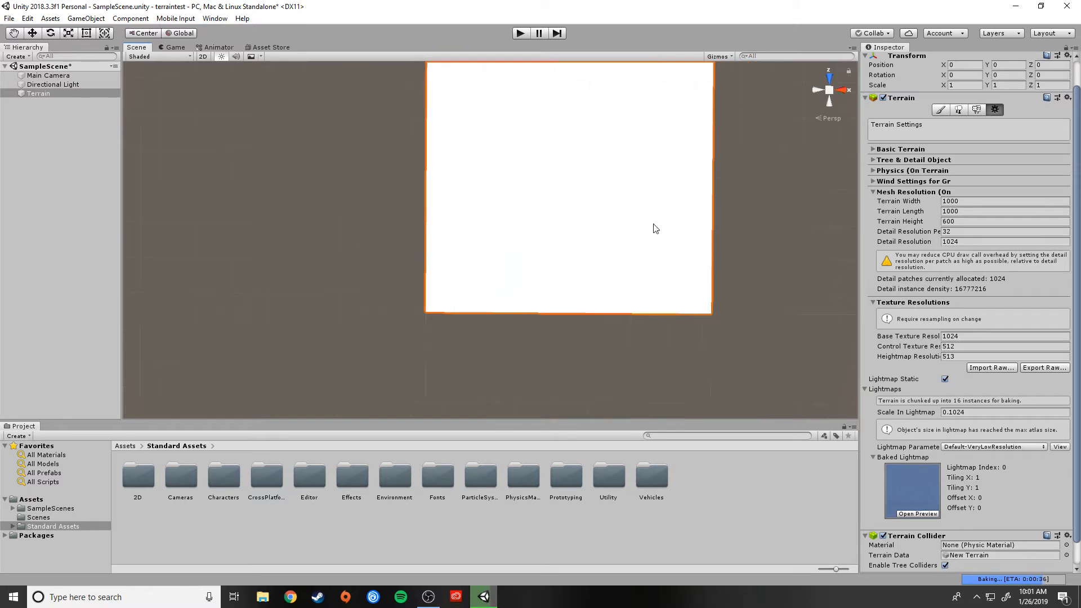
alt+drag(656, 229, 589, 201)
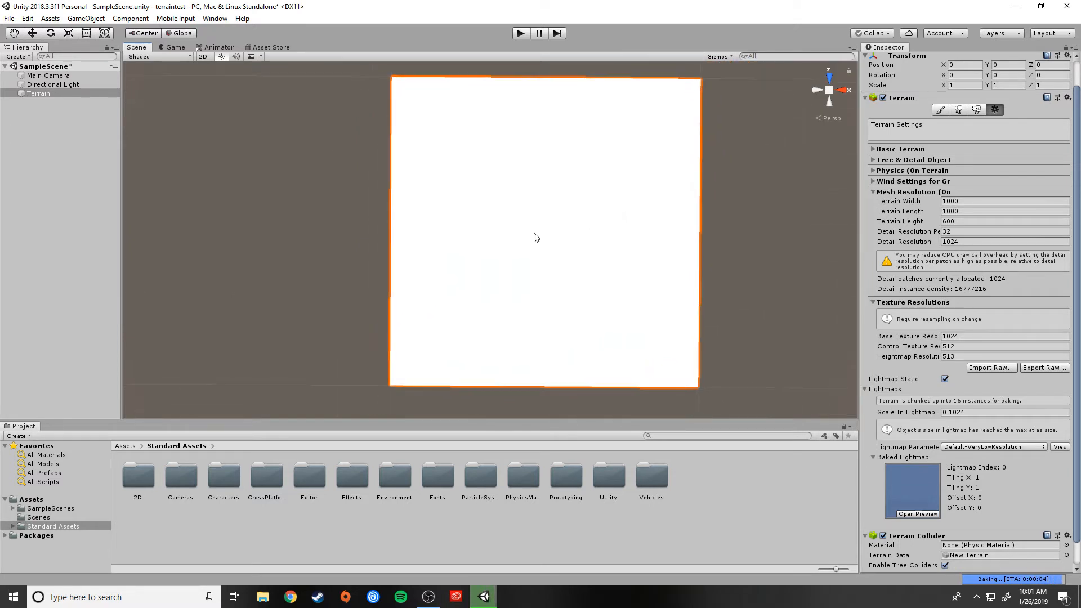
alt+drag(534, 237, 588, 267)
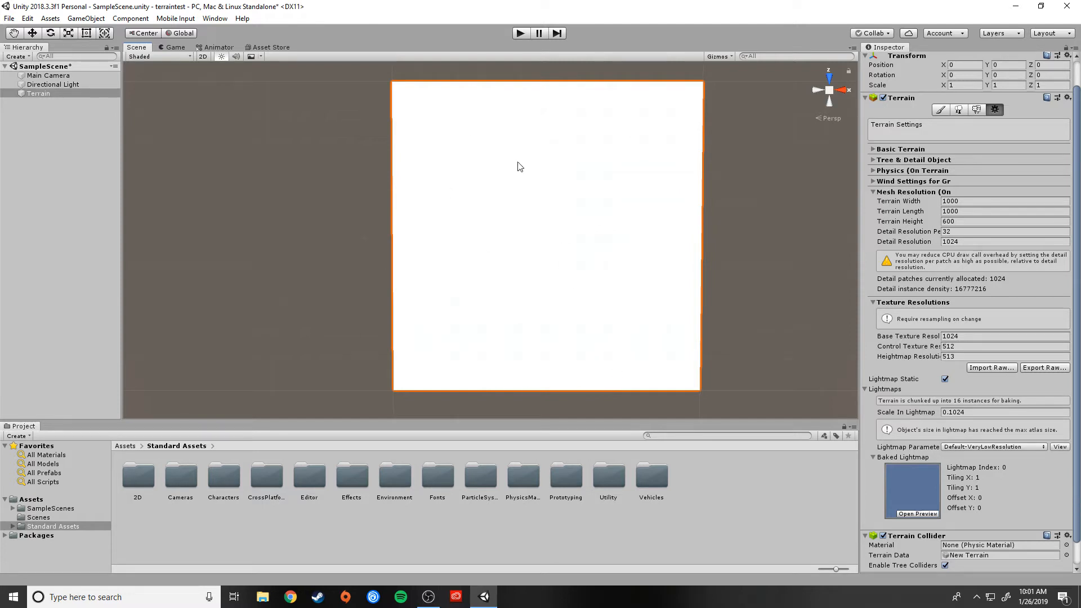
Set the terrain width and terrain length back to 500 each and frame the whole terrain in the Scene view.
click(963, 200)
text(500)
click(982, 211)
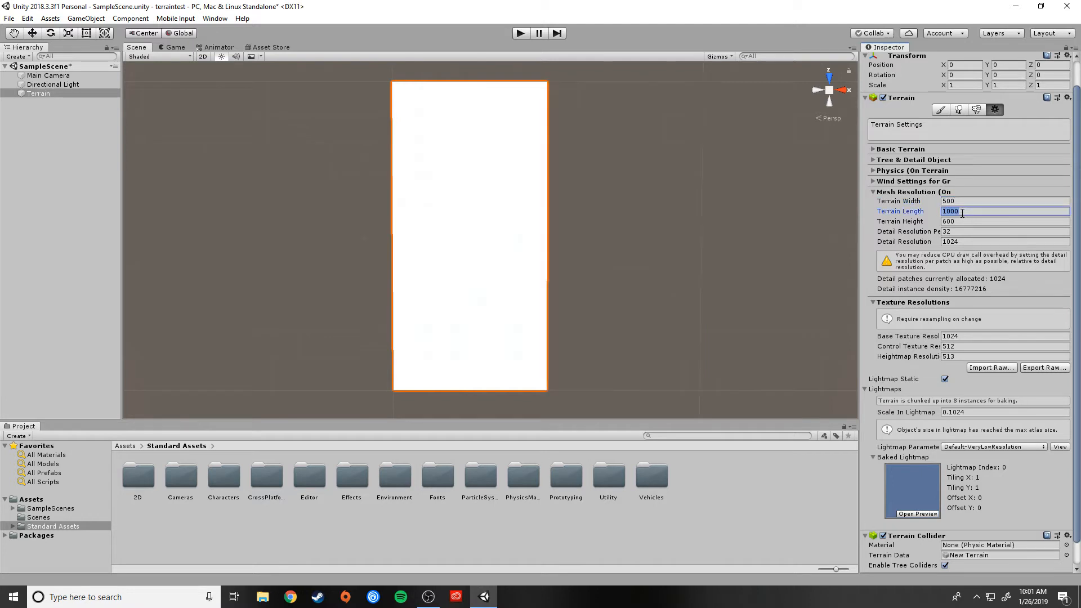
text(500)
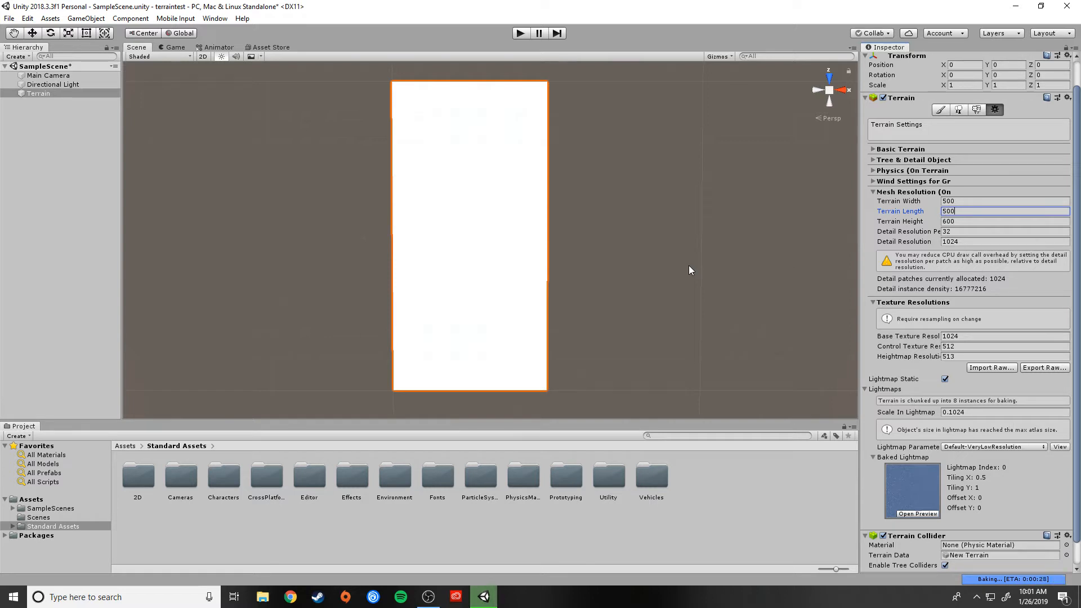
key(Return)
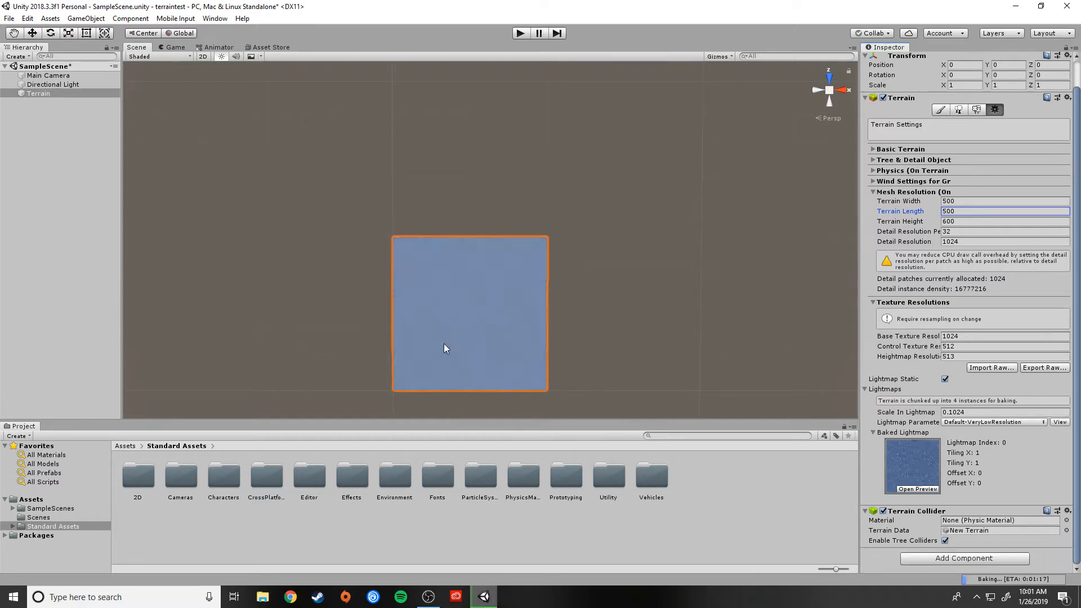
middle_drag(444, 344, 508, 304)
scroll(507, 304, up, 3)
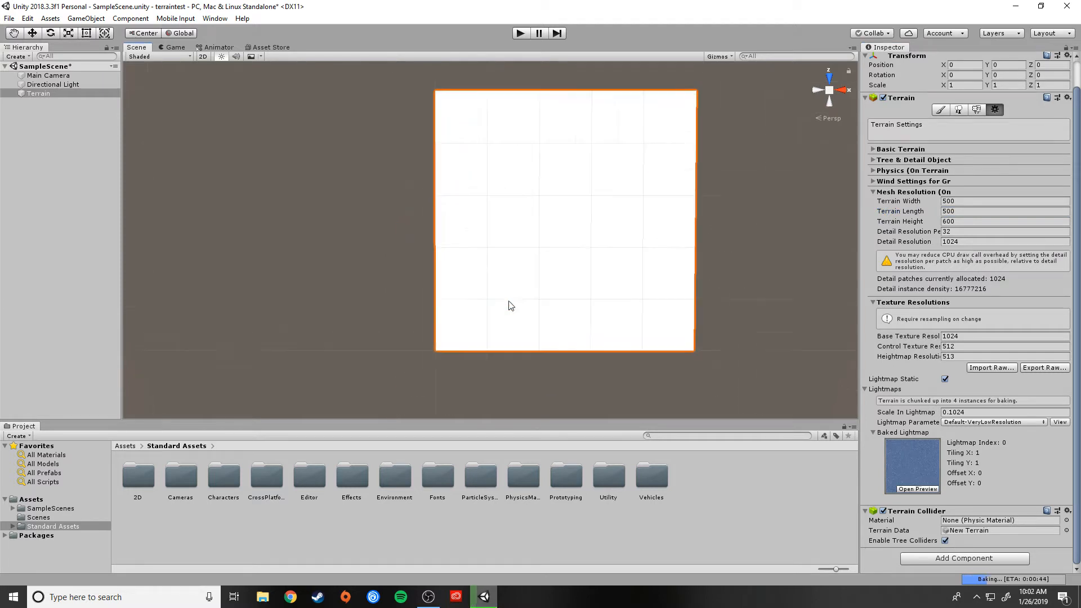
middle_drag(584, 259, 560, 271)
scroll(565, 280, up, 1)
scroll(564, 277, up, 1)
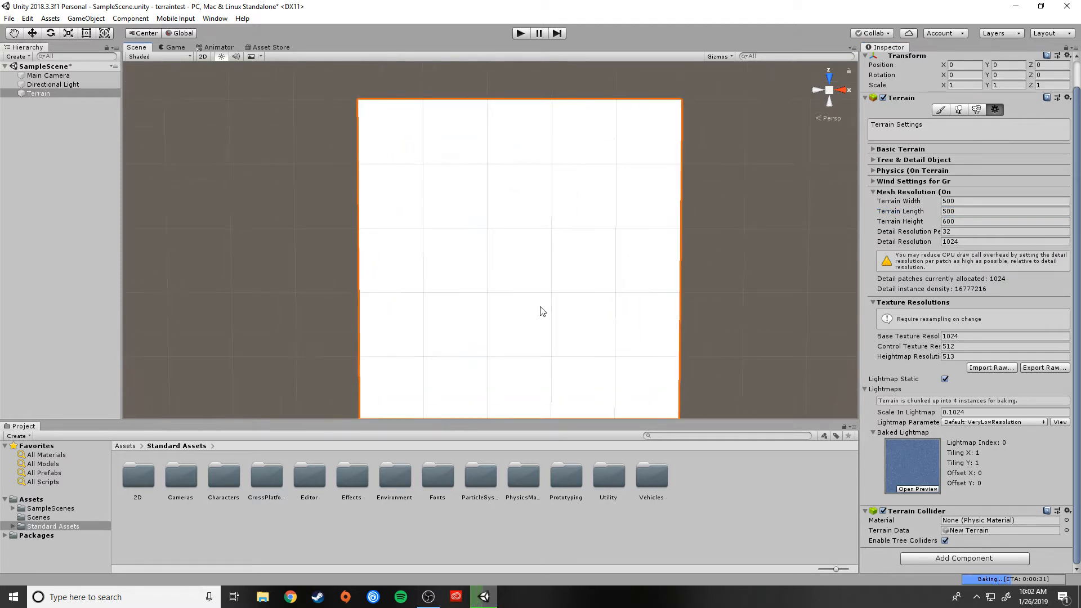
middle_drag(539, 307, 544, 298)
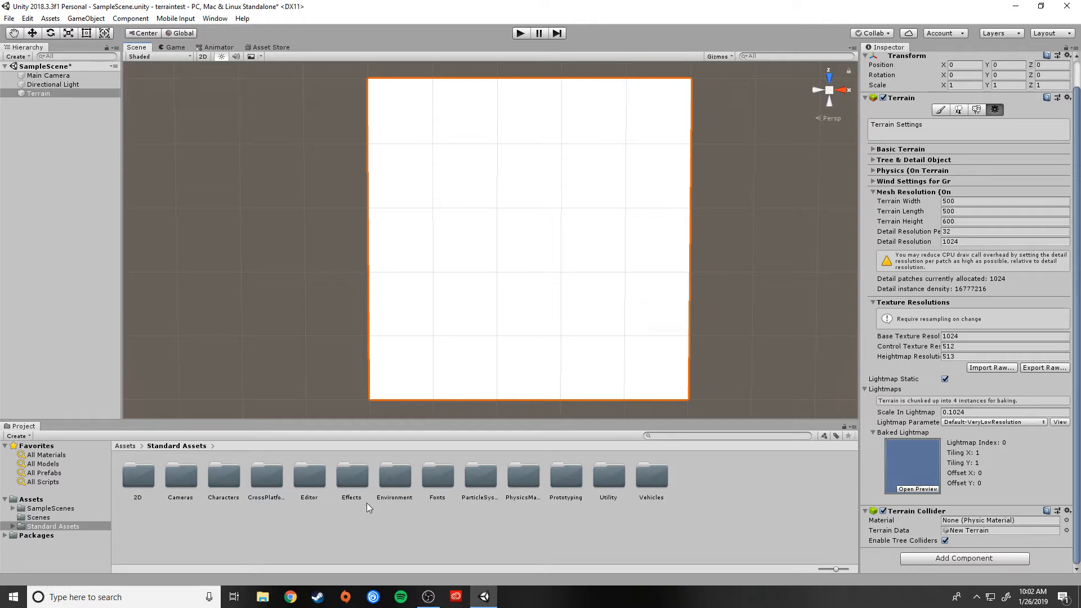
Open the SurfaceTextures folder inside Environment > TerrainAssets of the Standard Assets.
double_click(401, 477)
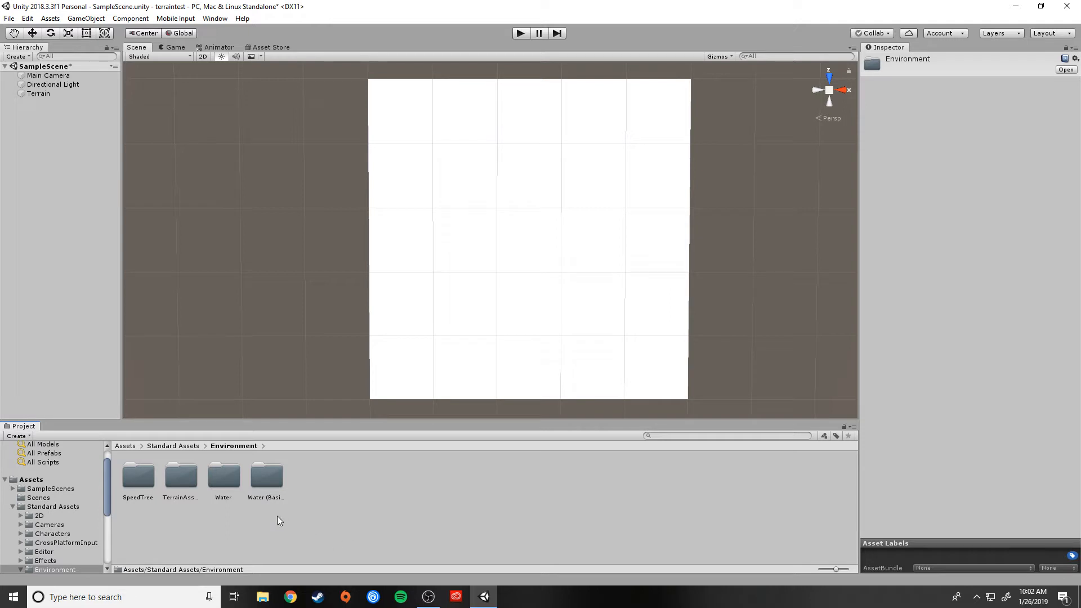
click(183, 481)
double_click(180, 476)
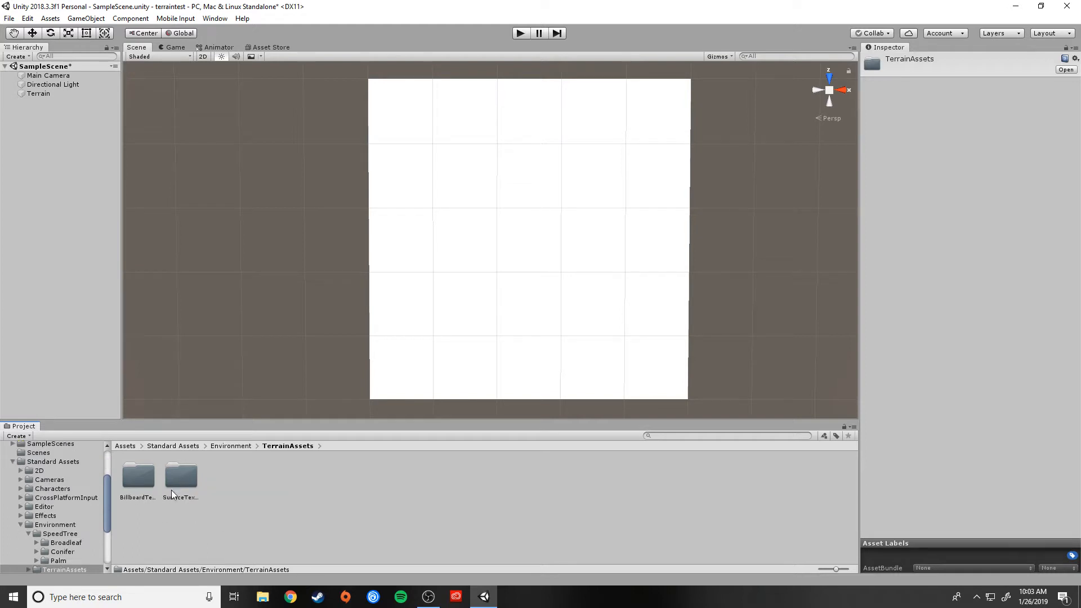
click(131, 480)
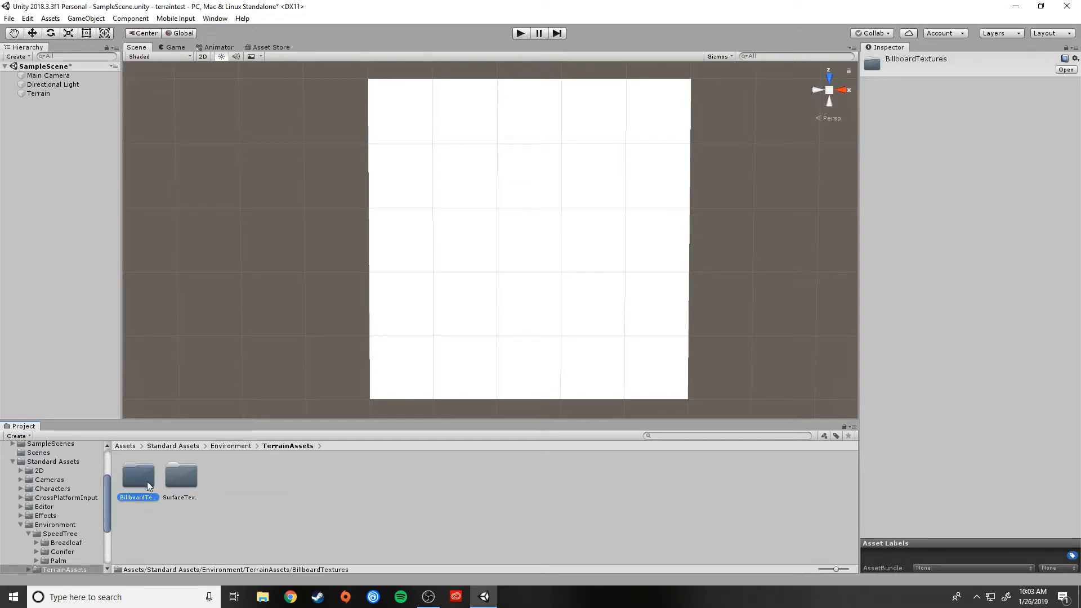
click(188, 483)
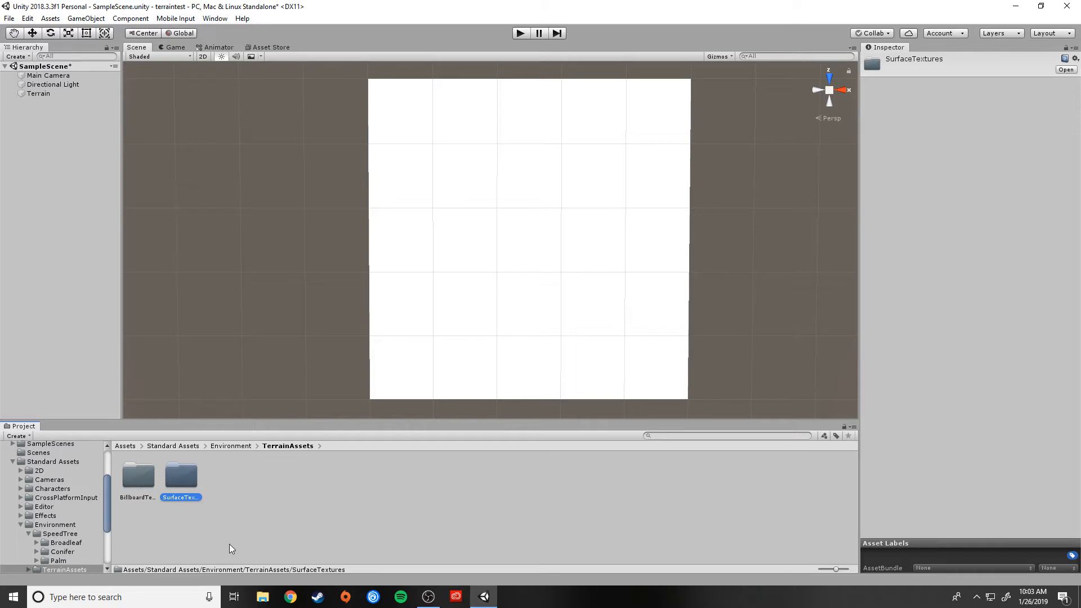
double_click(178, 479)
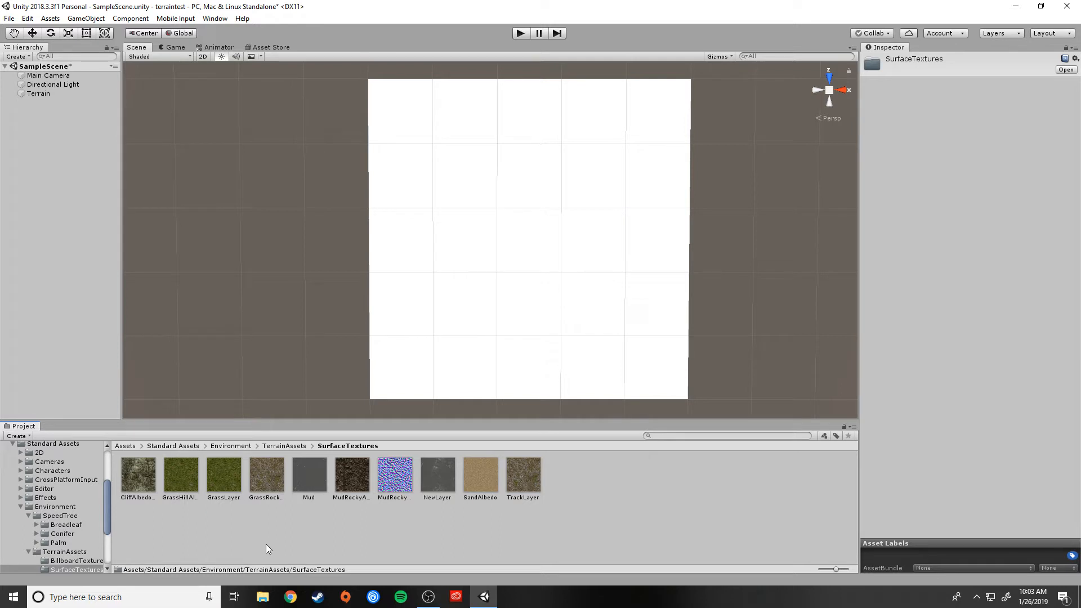
Delete the existing terrain layer assets Mud, GrassLayer, NewLayer and TrackLayer from the SurfaceTextures folder.
click(309, 476)
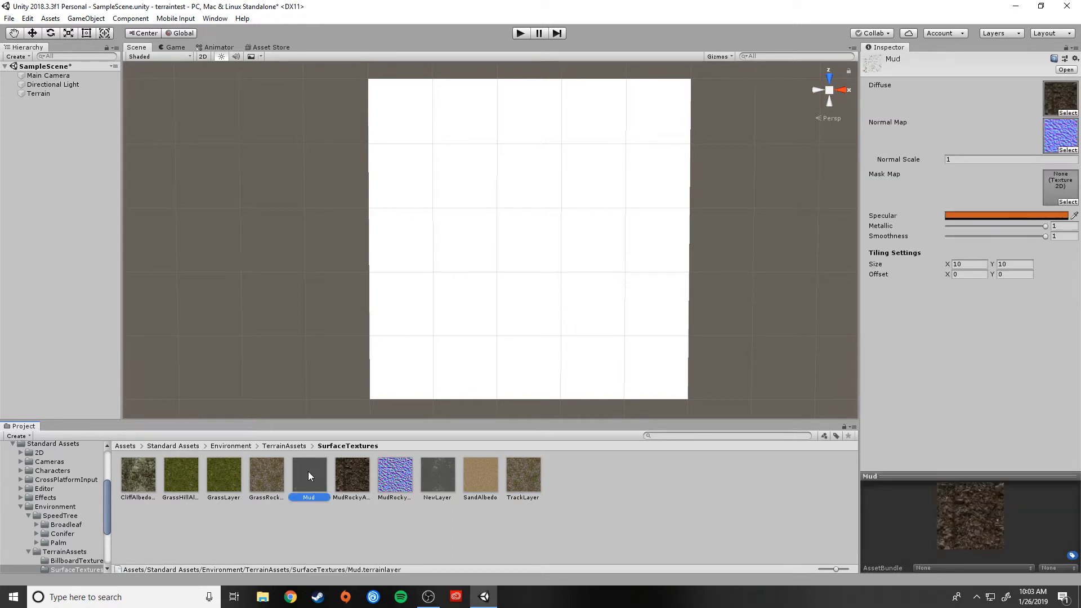
right_click(309, 476)
click(338, 246)
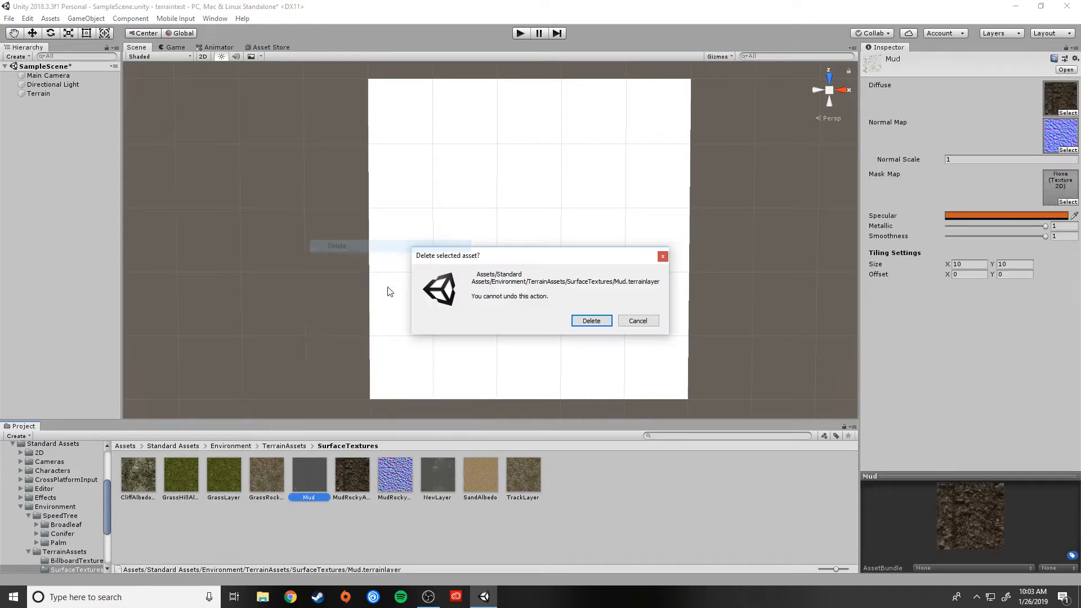
click(588, 319)
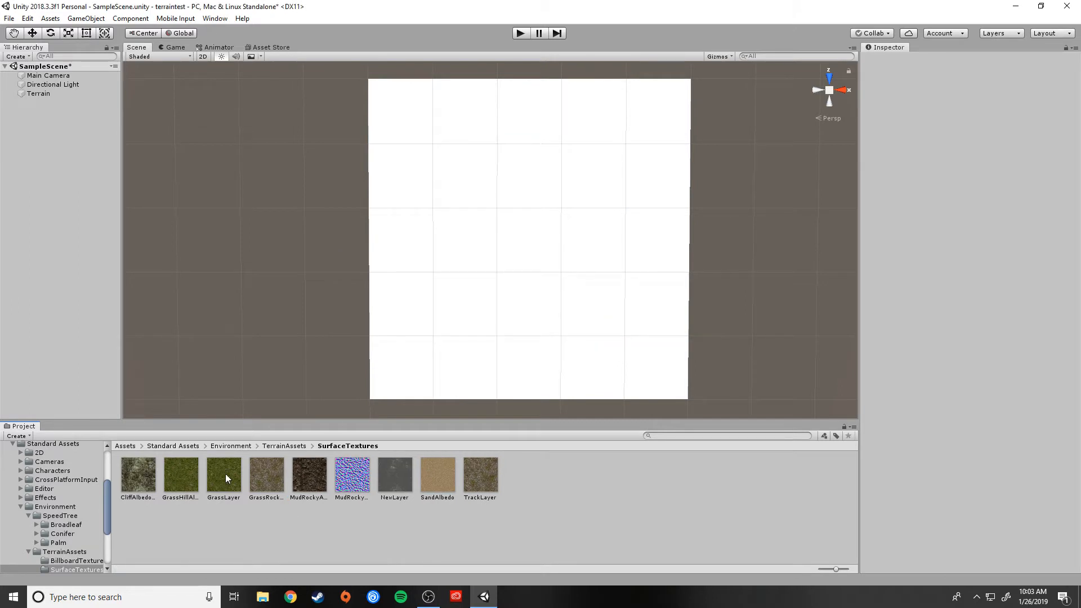
click(311, 479)
click(190, 473)
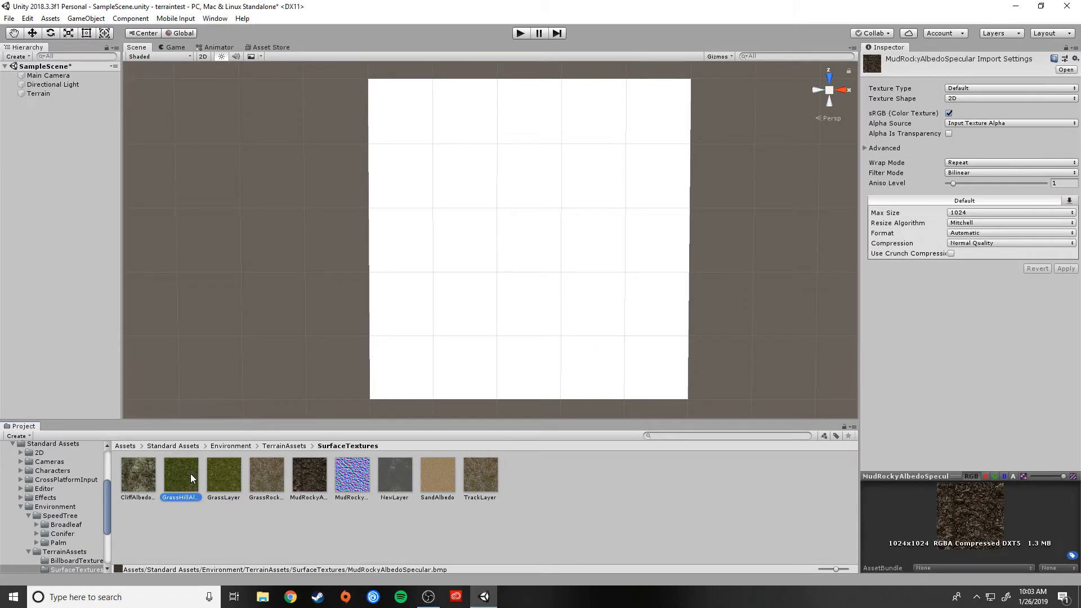
right_click(228, 475)
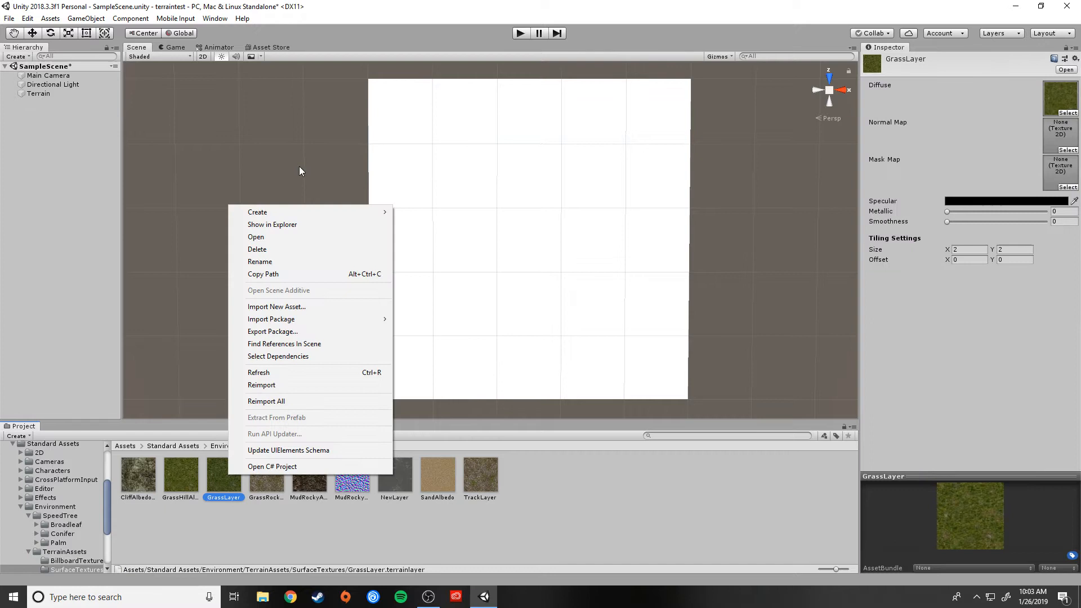
click(258, 249)
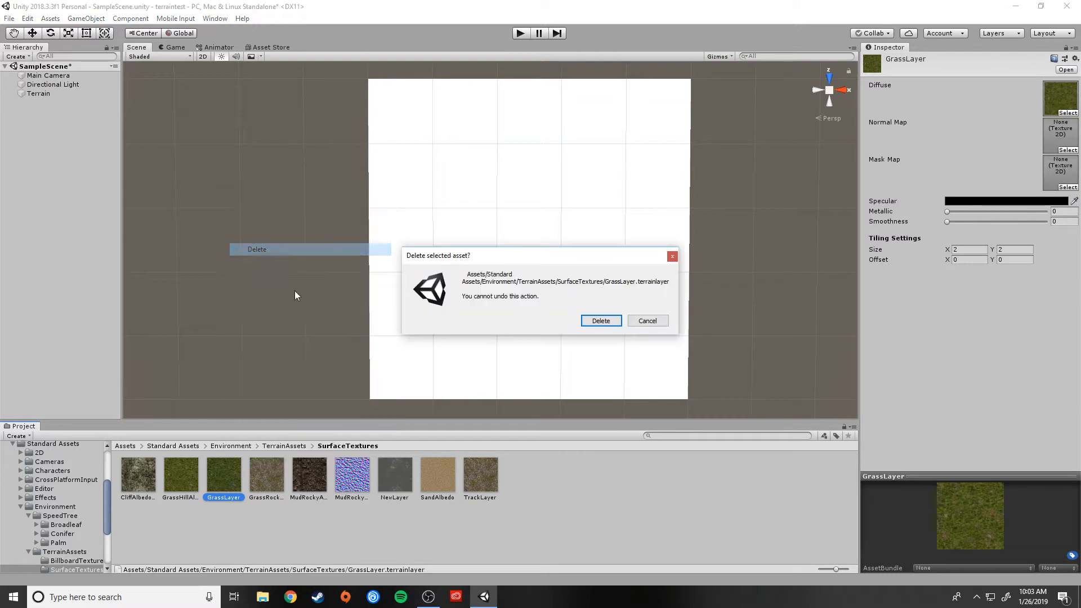
click(586, 321)
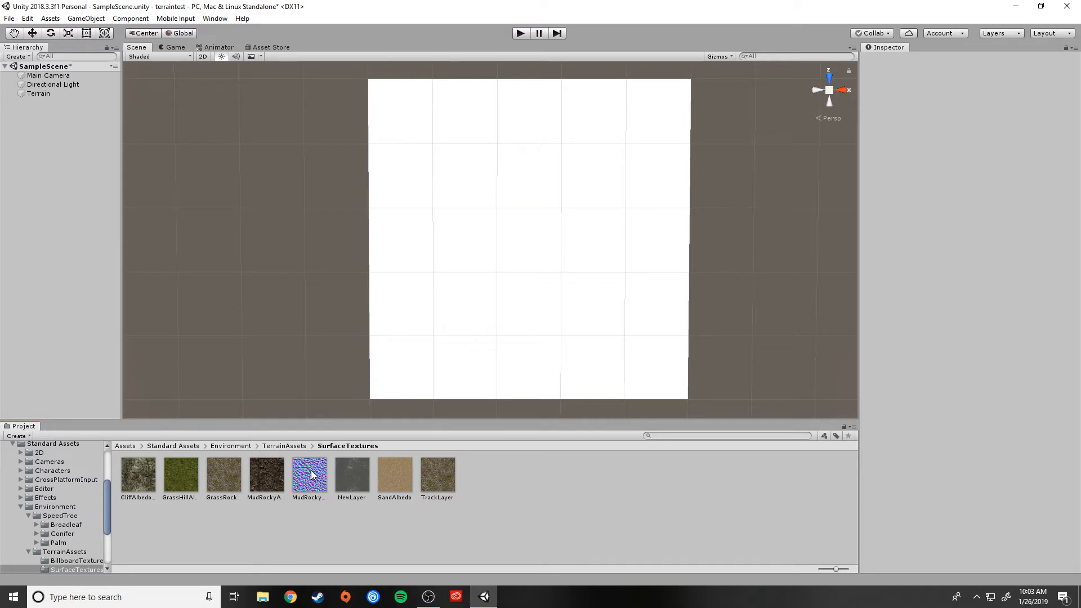
right_click(353, 476)
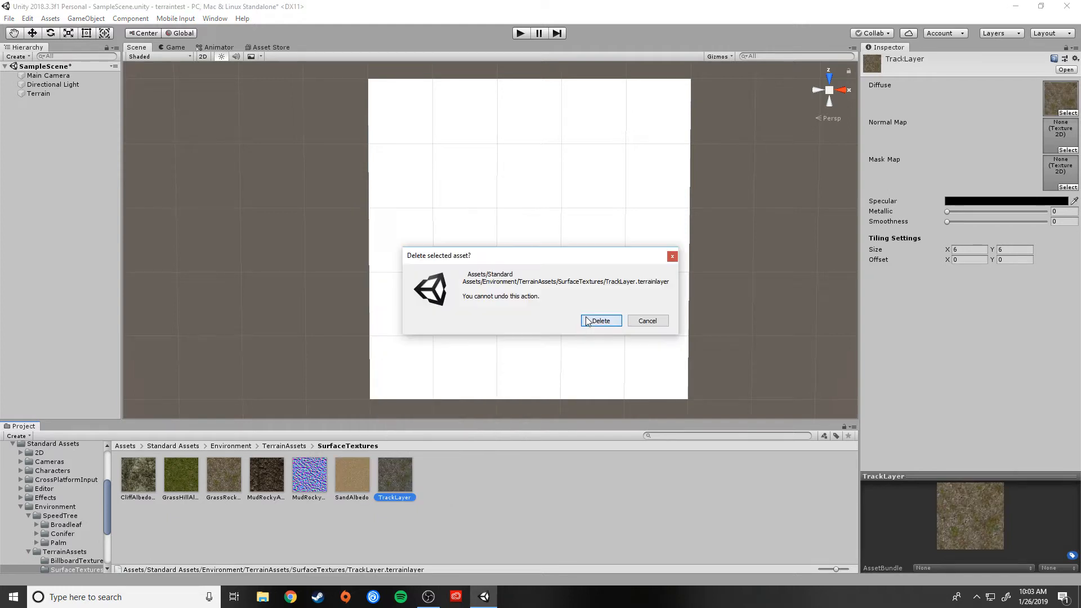
click(590, 319)
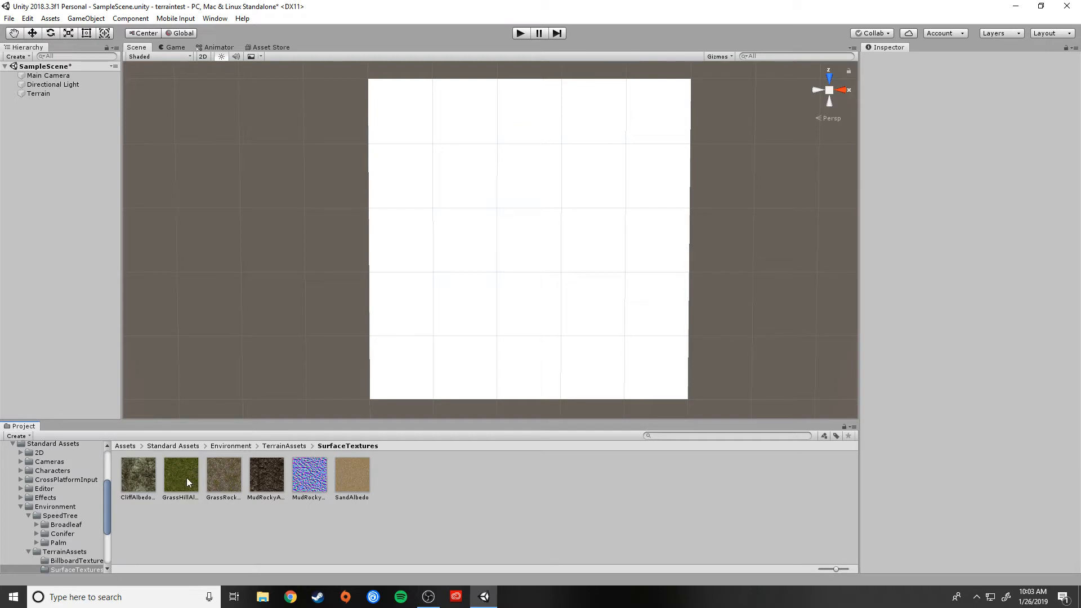
Examine each surface texture in the folder one by one, from CliffAlbedoSpecular through MudRockyNormals to SandAlbedo.
click(144, 479)
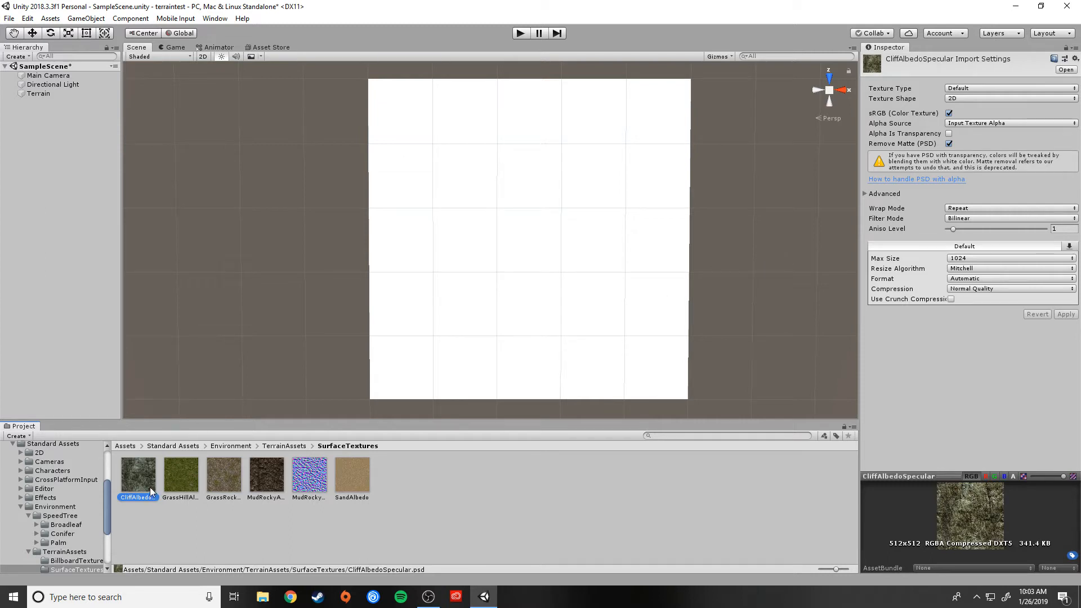
click(186, 472)
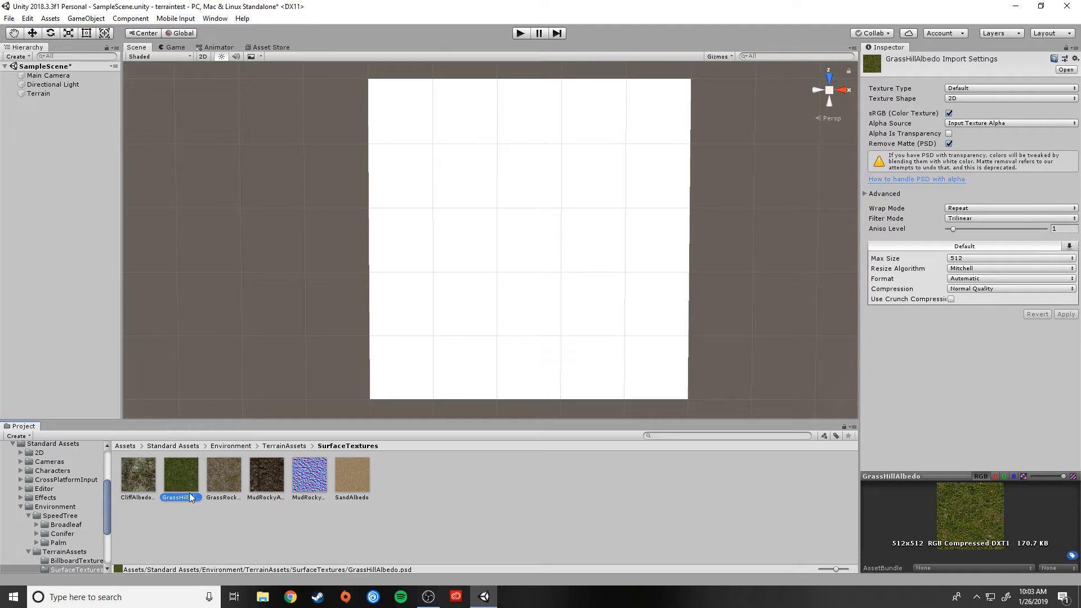
click(223, 475)
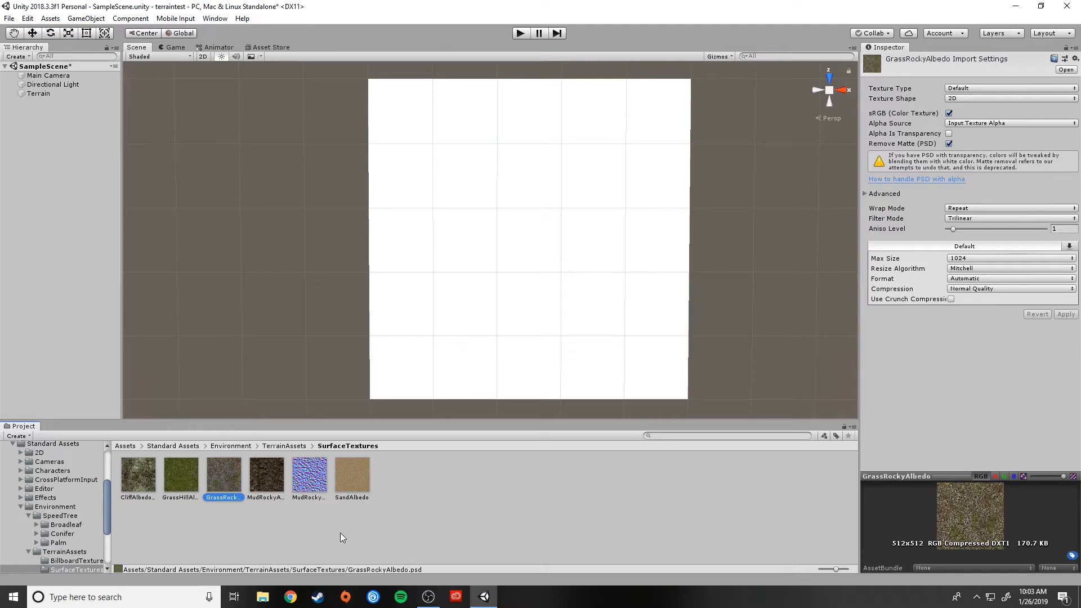
click(268, 478)
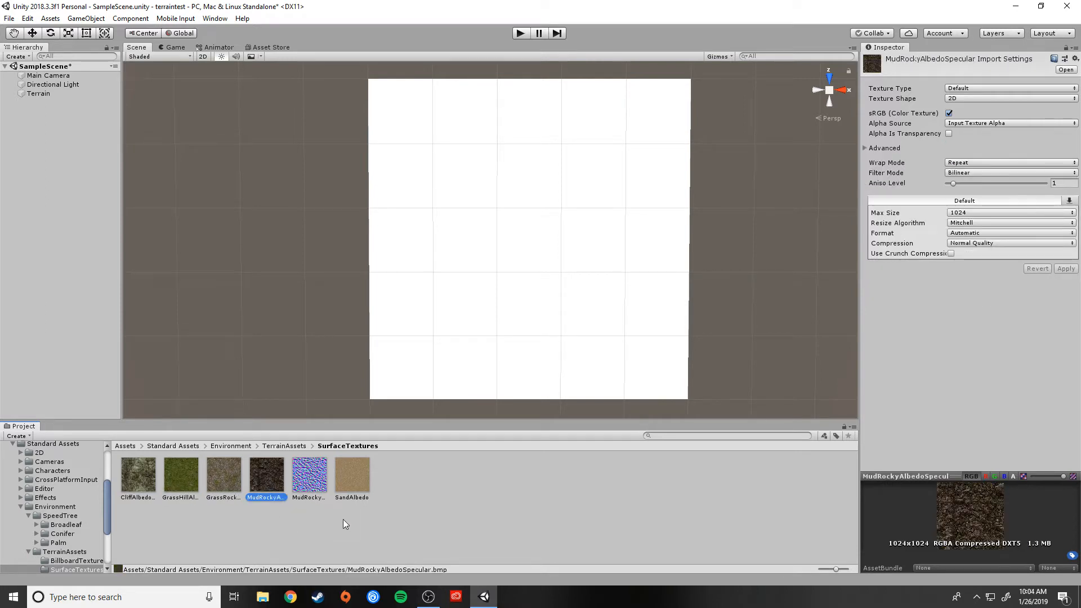
click(311, 476)
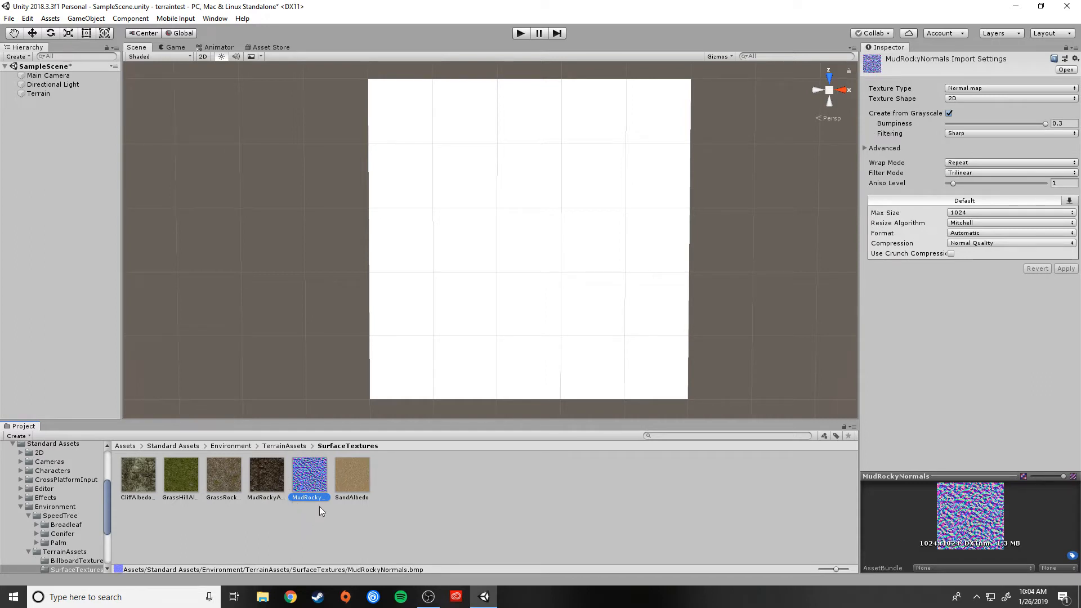
click(352, 477)
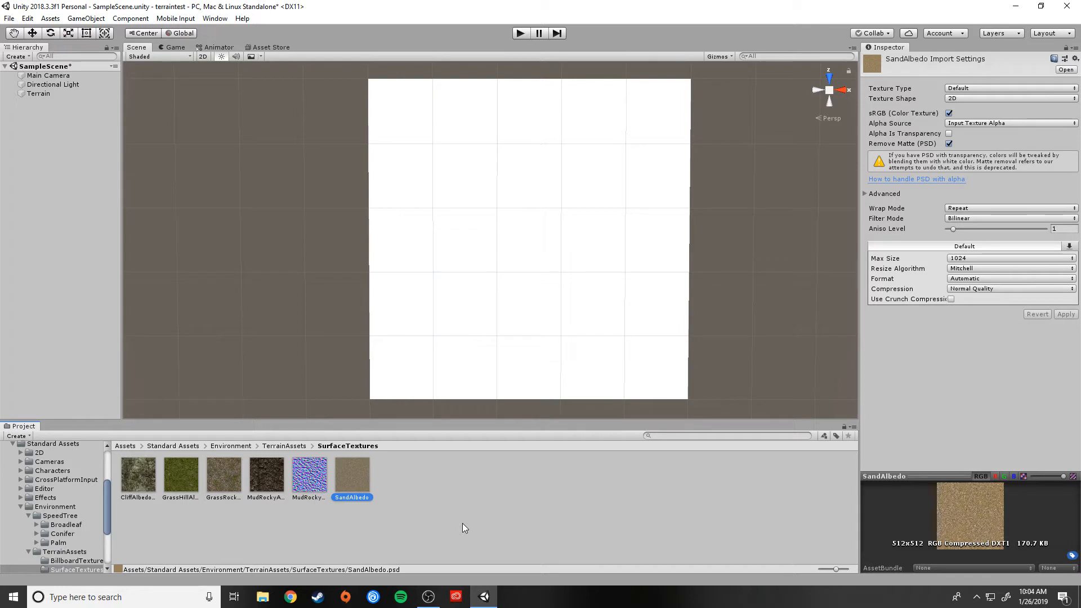
Select the Terrain object and switch its terrain painting mode to Paint Texture.
click(173, 479)
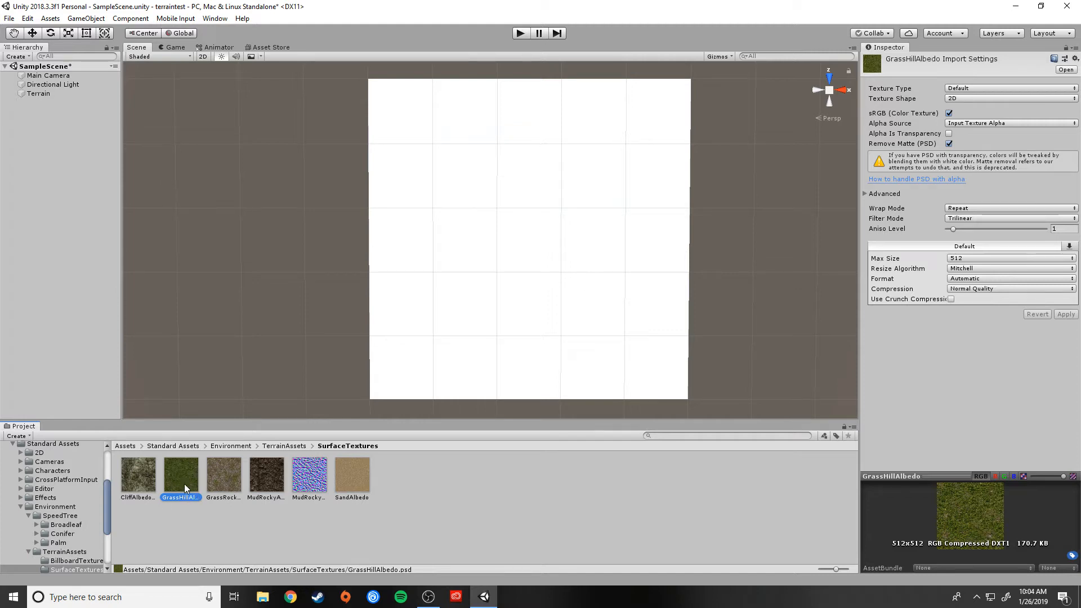
click(46, 95)
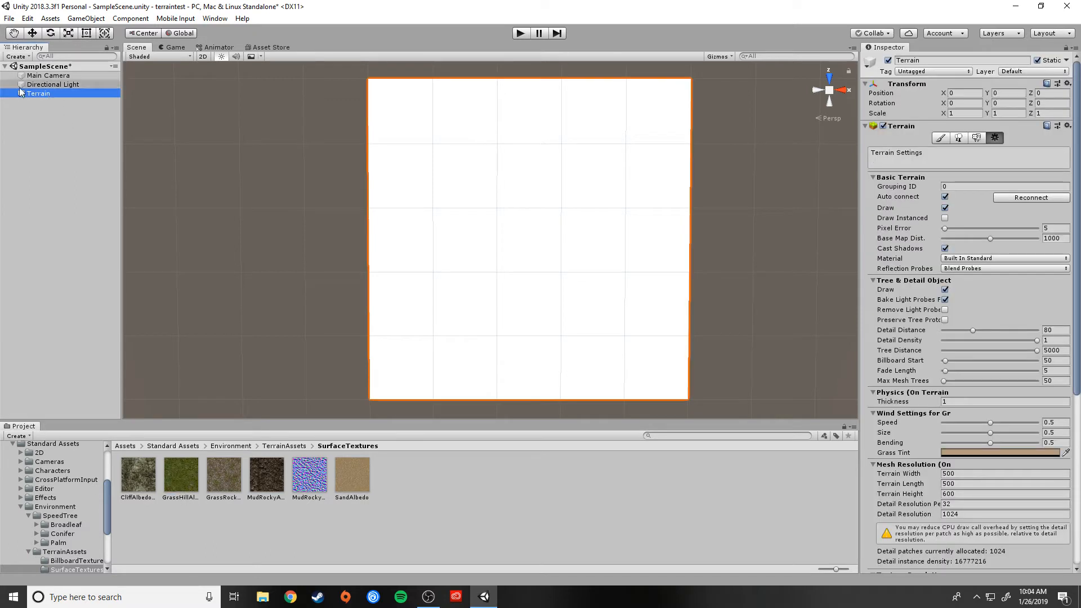
click(942, 138)
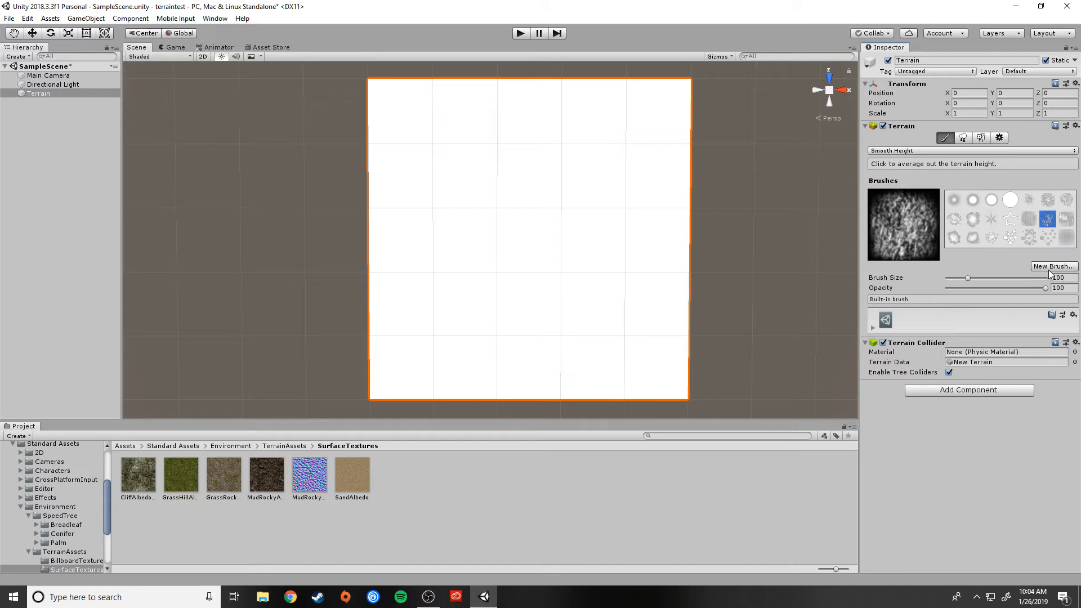
click(904, 152)
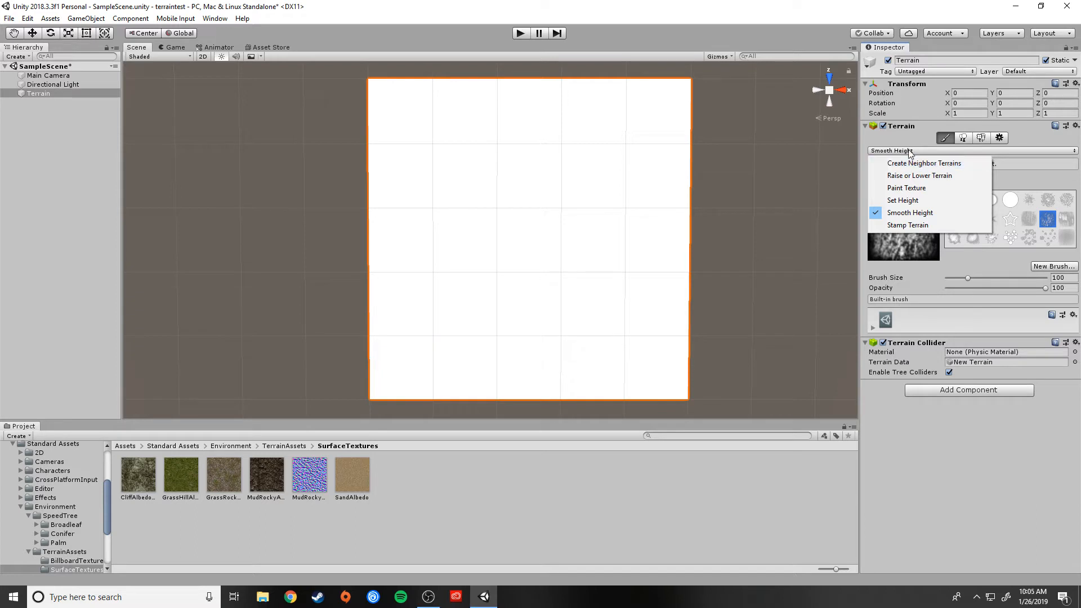
click(905, 188)
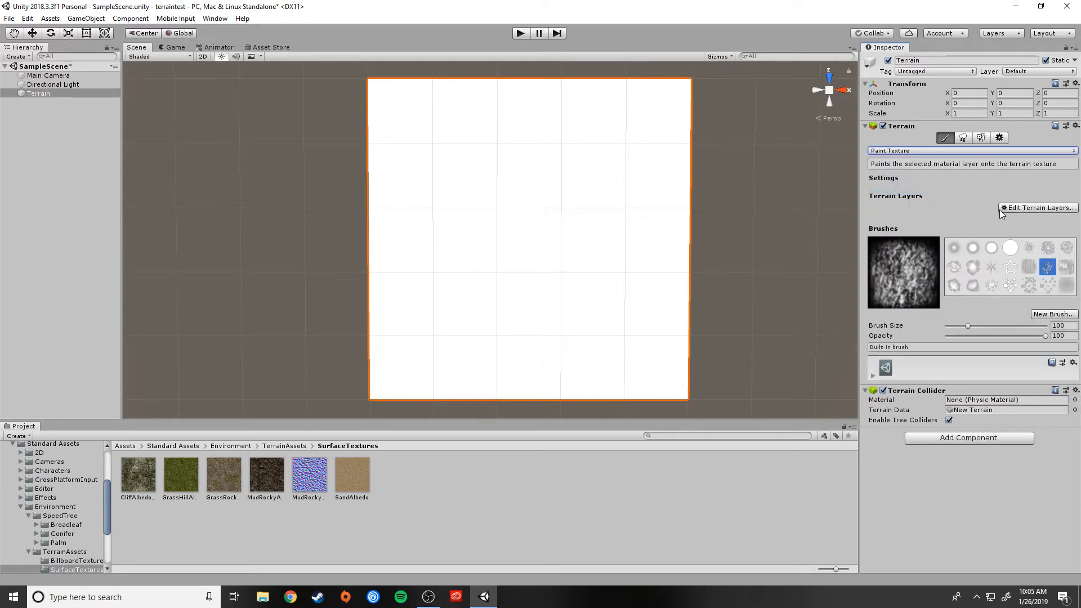
Create a terrain layer from the GrassHillAlbedo texture, searching the textures for "grass", to cover the whole terrain.
click(1023, 207)
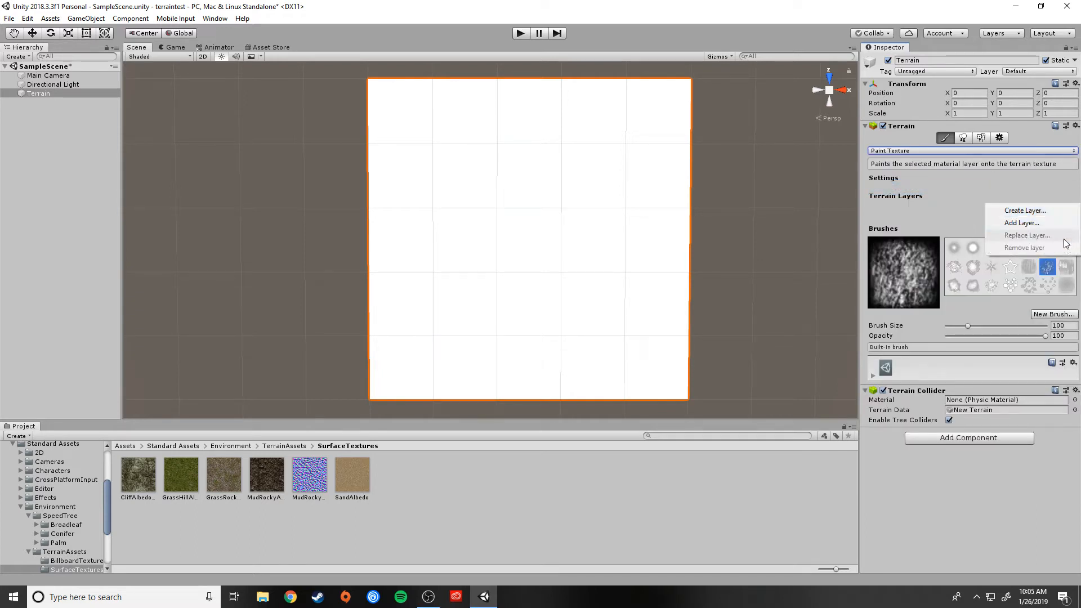
click(1020, 213)
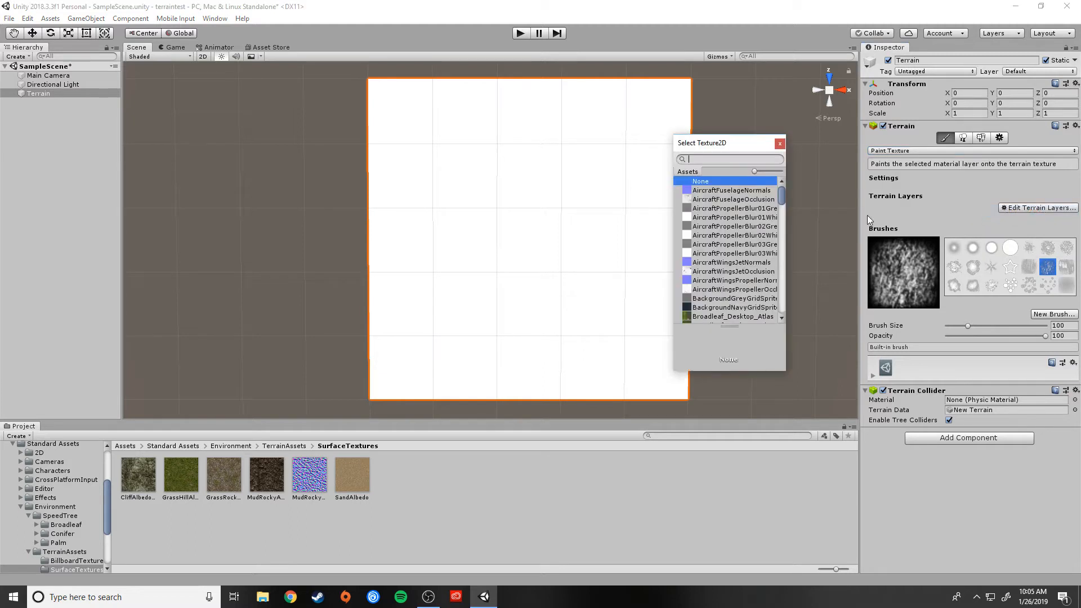
drag(708, 145, 700, 134)
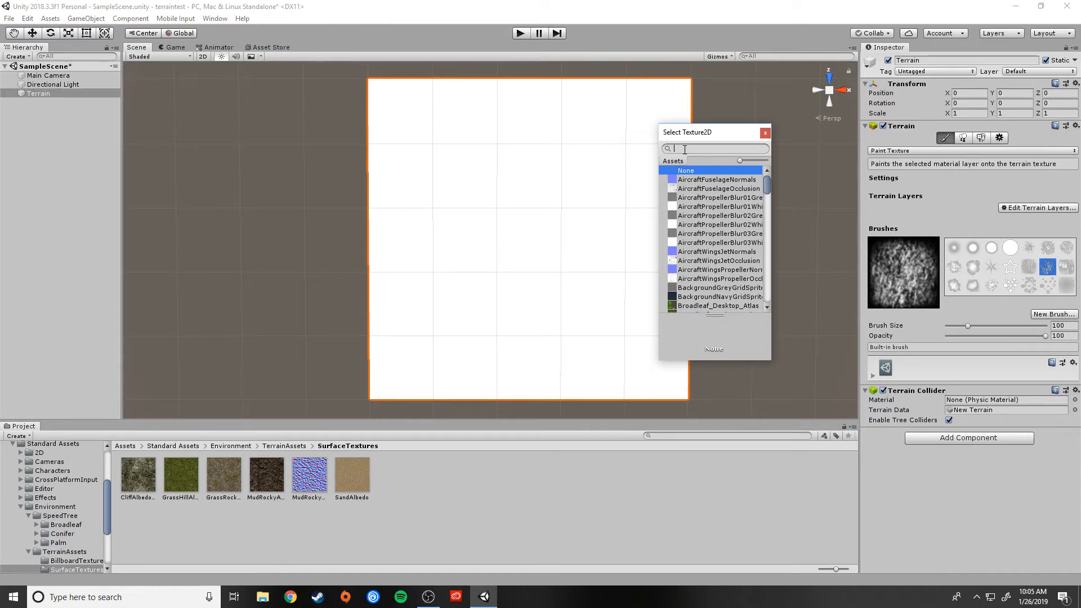
text(grass)
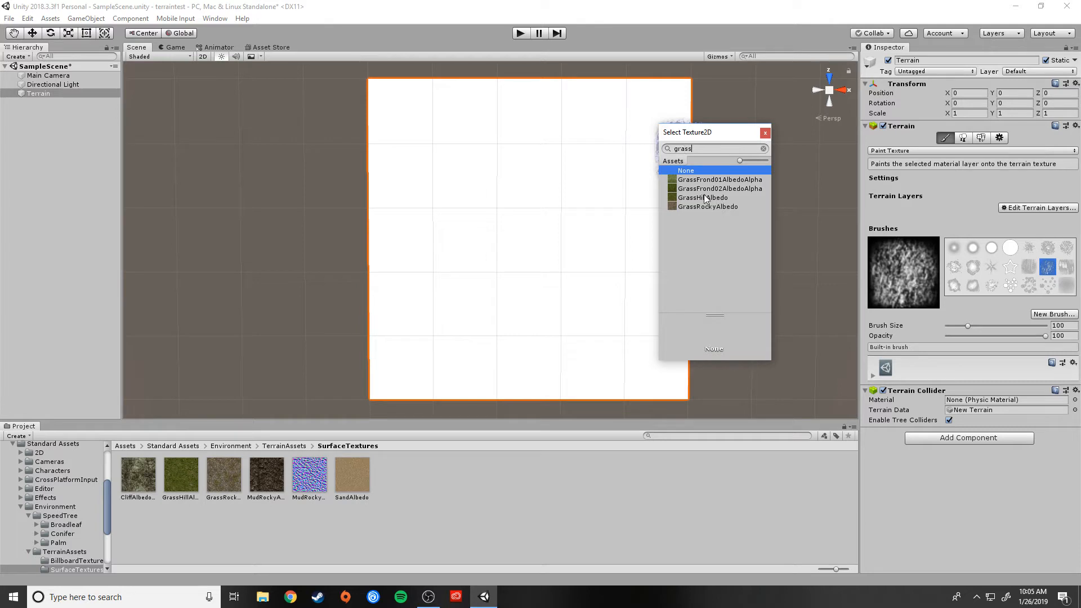
click(704, 197)
double_click(687, 199)
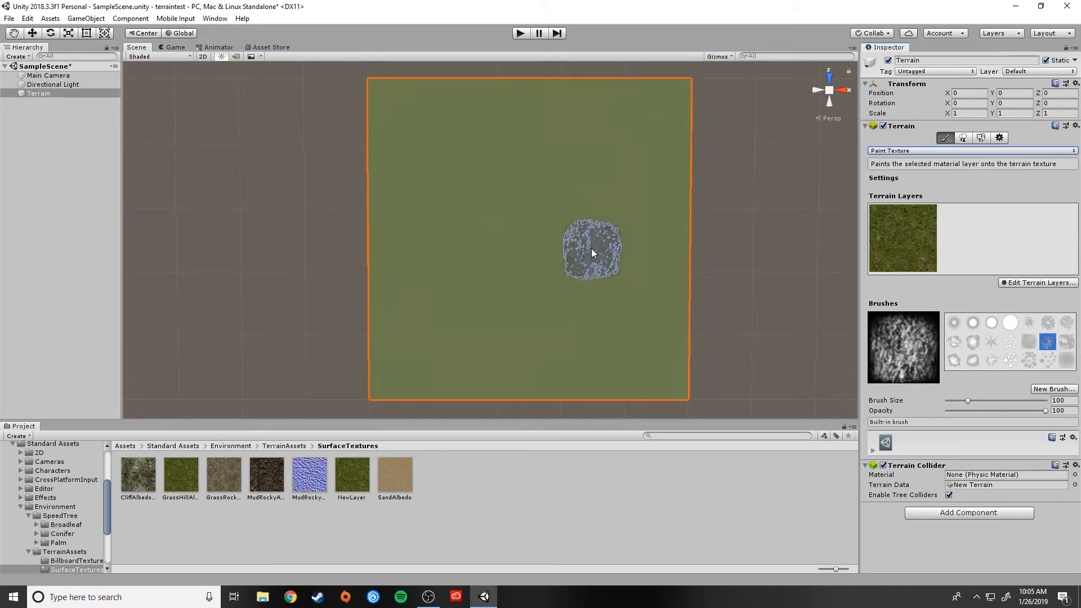
Examine the grass texture on the terrain up close and at ground level, then return to a top view of the whole terrain.
scroll(591, 248, up, 5)
scroll(599, 249, up, 2)
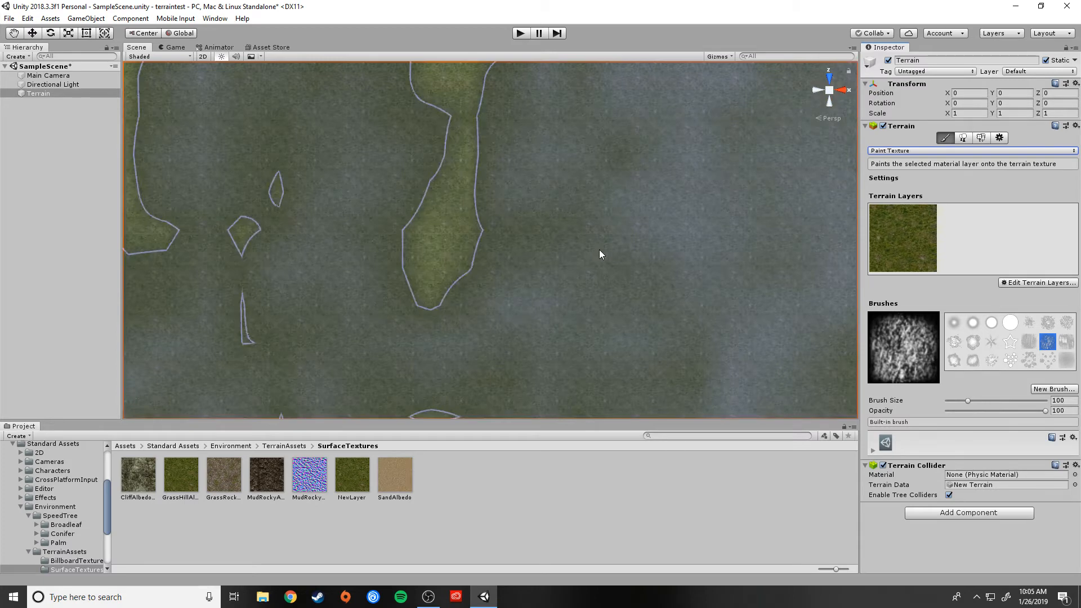
right_drag(599, 249, 382, 43)
scroll(406, 155, up, 3)
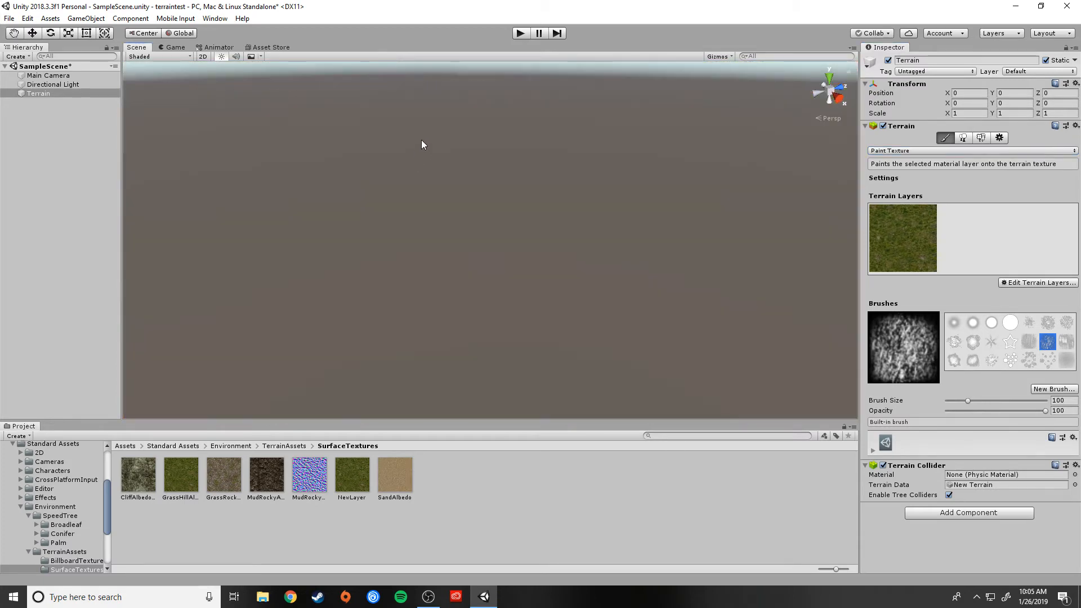
scroll(420, 145, down, 3)
mouse_move(459, 152)
right_down()
mouse_move(270, 108)
mouse_move(277, 140)
mouse_move(219, 90)
mouse_move(138, 99)
mouse_move(222, 133)
mouse_move(270, 126)
mouse_move(364, 85)
mouse_move(570, 85)
mouse_move(584, 67)
mouse_move(586, 227)
mouse_move(562, 75)
mouse_move(553, 239)
right_up()
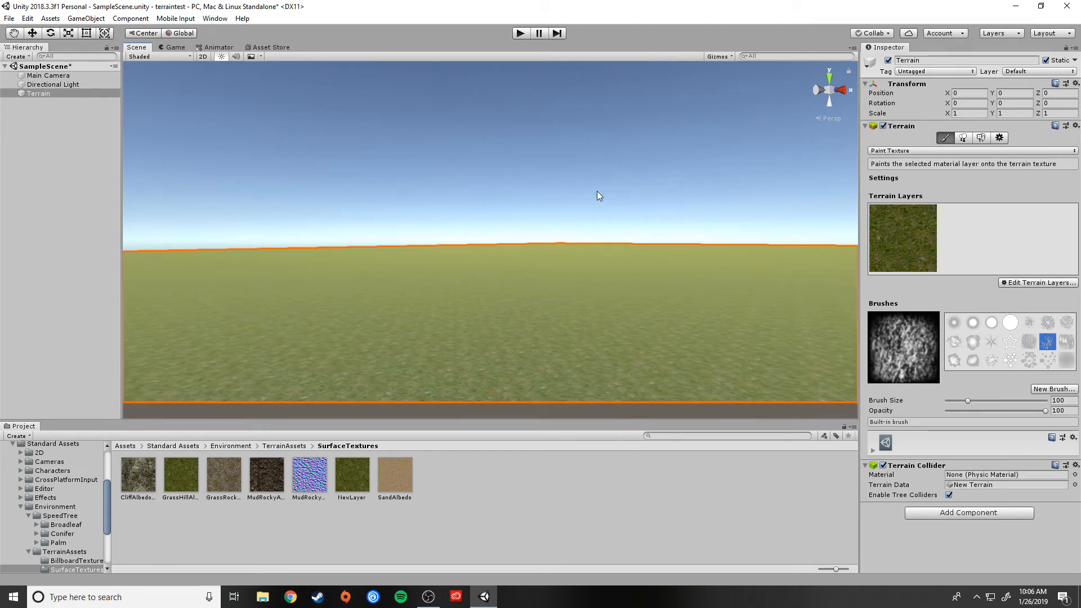
click(829, 76)
middle_drag(719, 327, 509, 47)
scroll(620, 266, up, 5)
scroll(620, 265, up, 1)
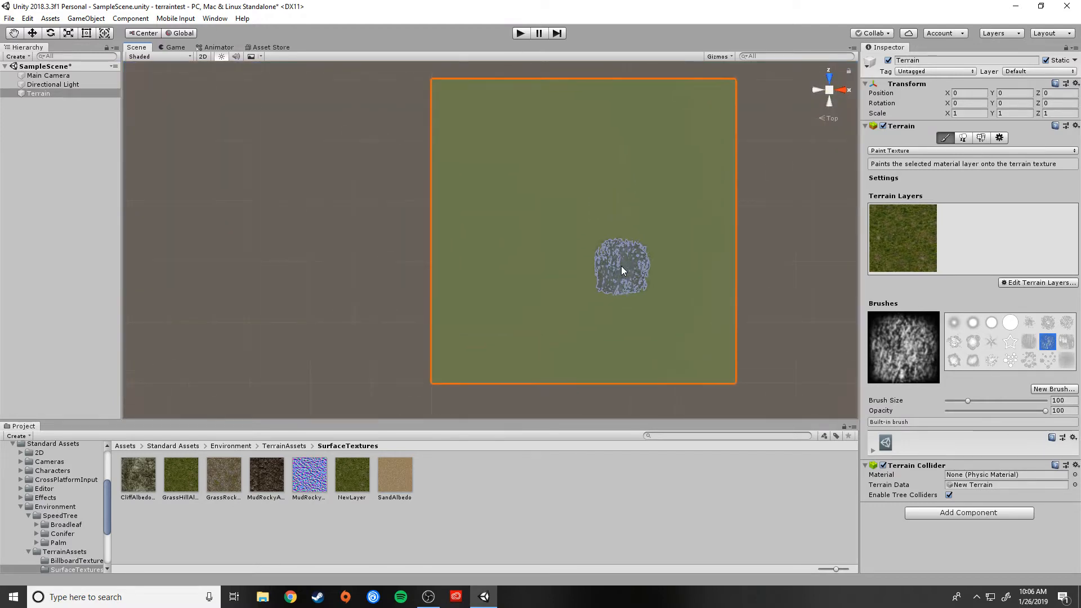
middle_drag(636, 260, 611, 268)
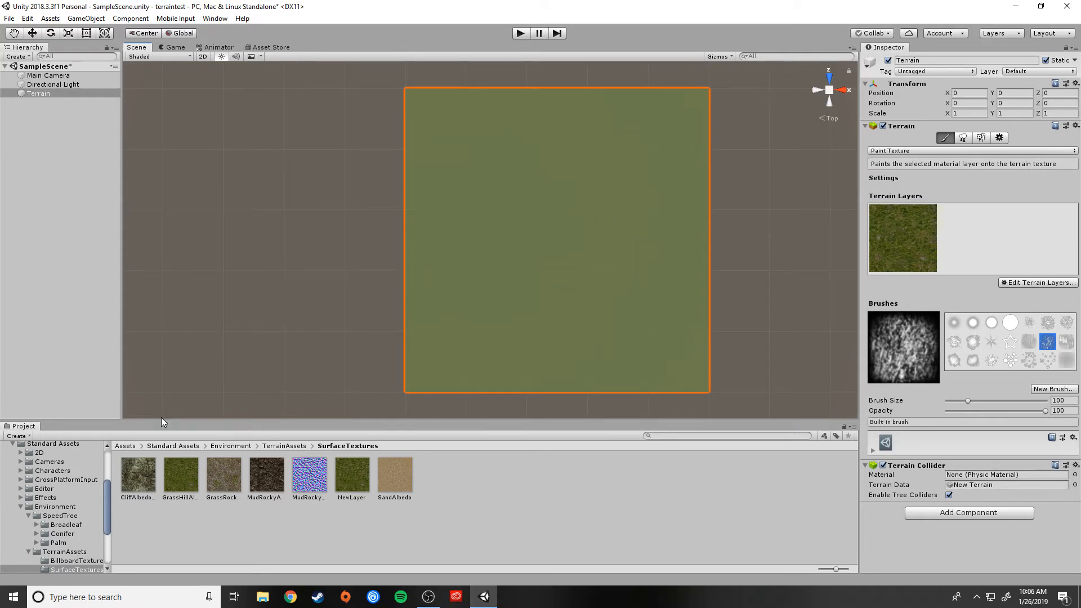
Create a second terrain layer on the Terrain from the GrassRockyAlbedo texture, searching the textures for "grass".
click(228, 477)
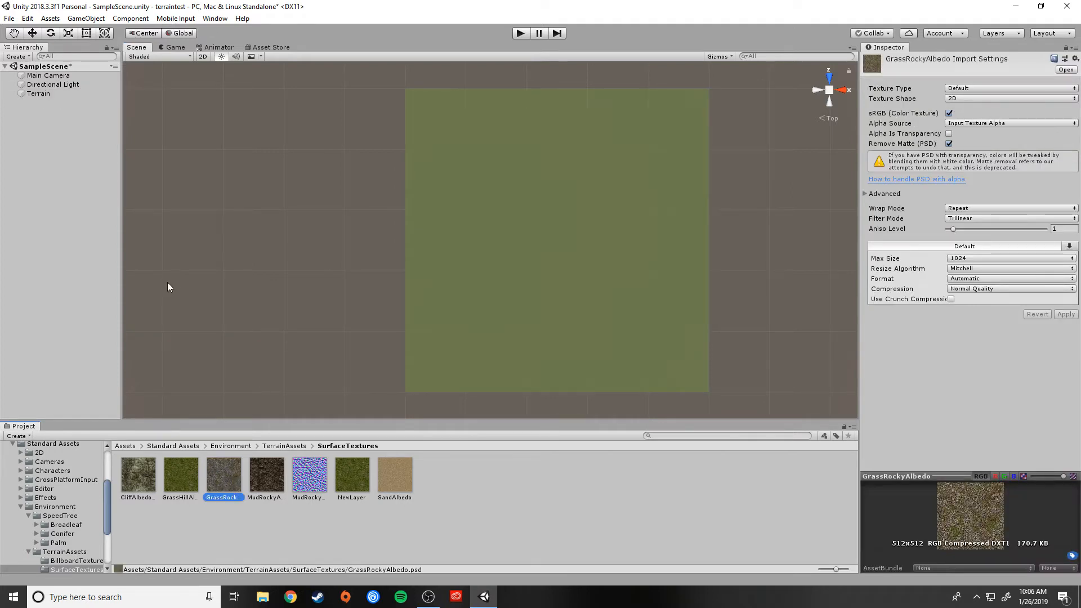
click(50, 93)
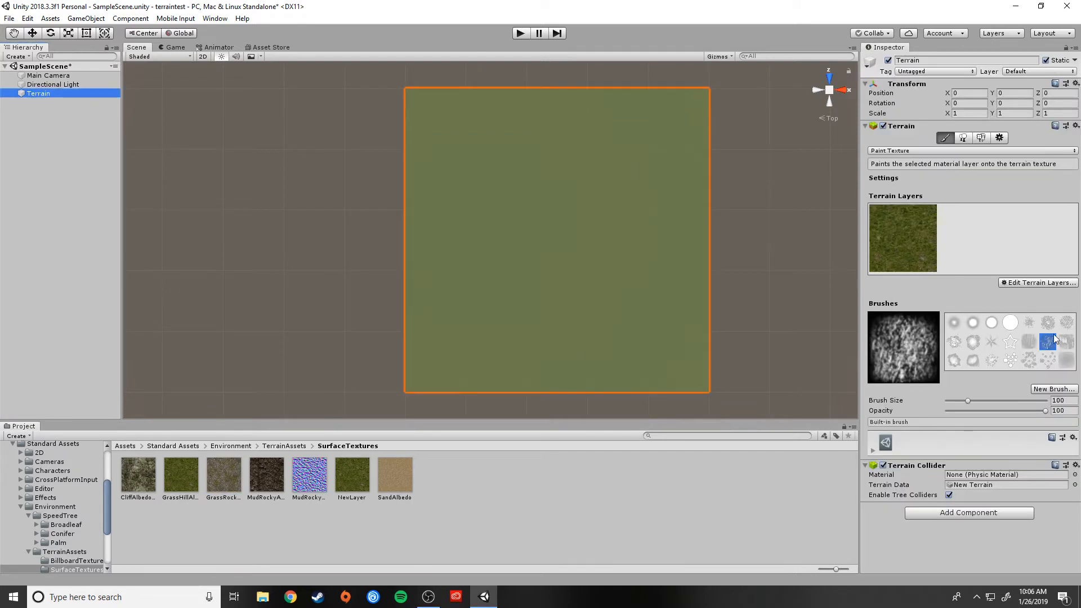
click(1038, 283)
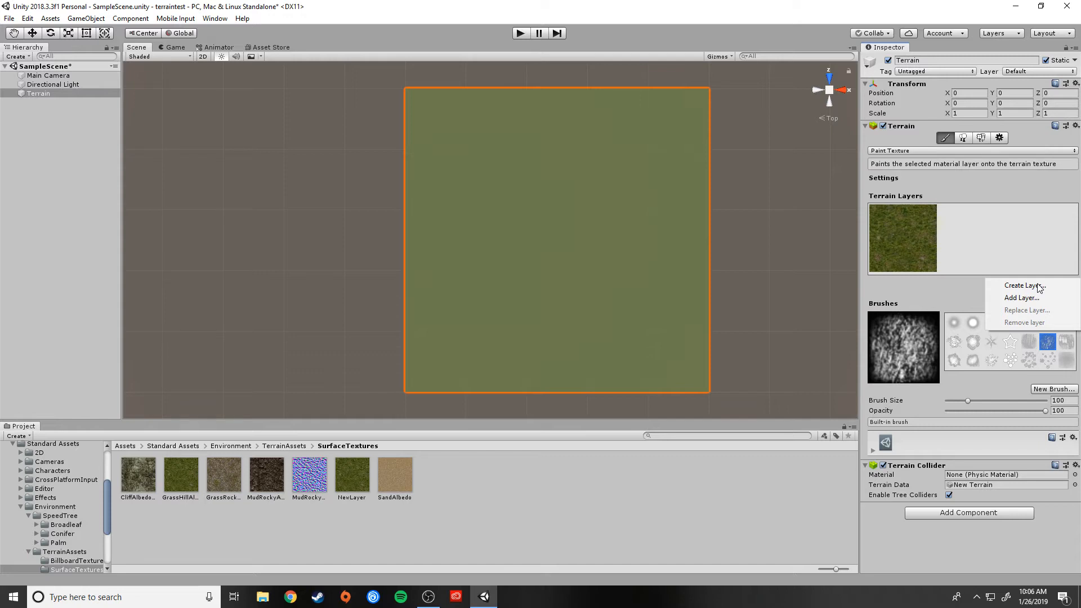
click(1038, 286)
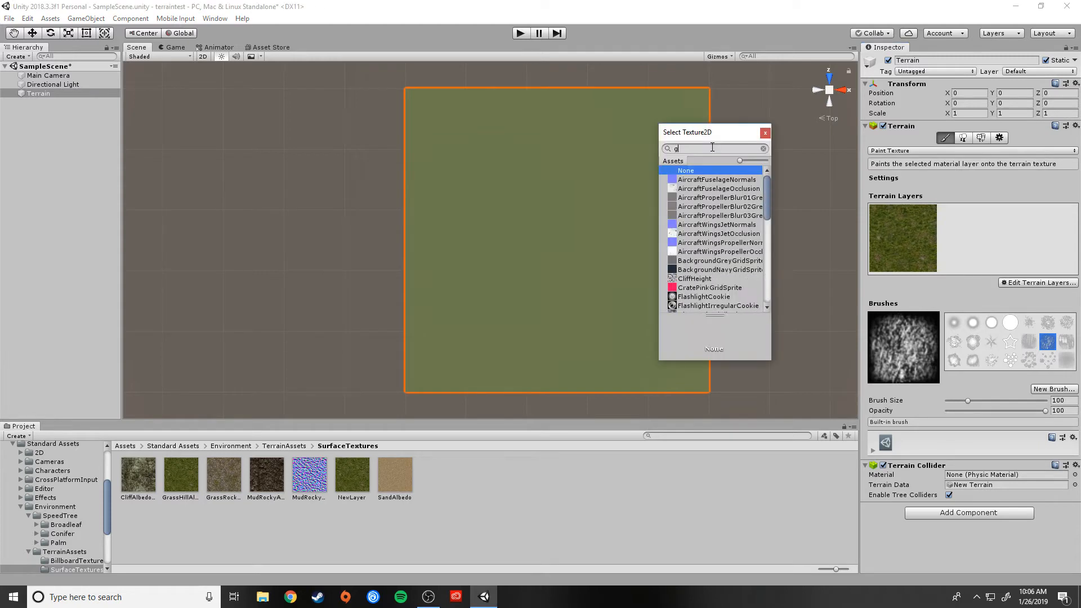
text(grass)
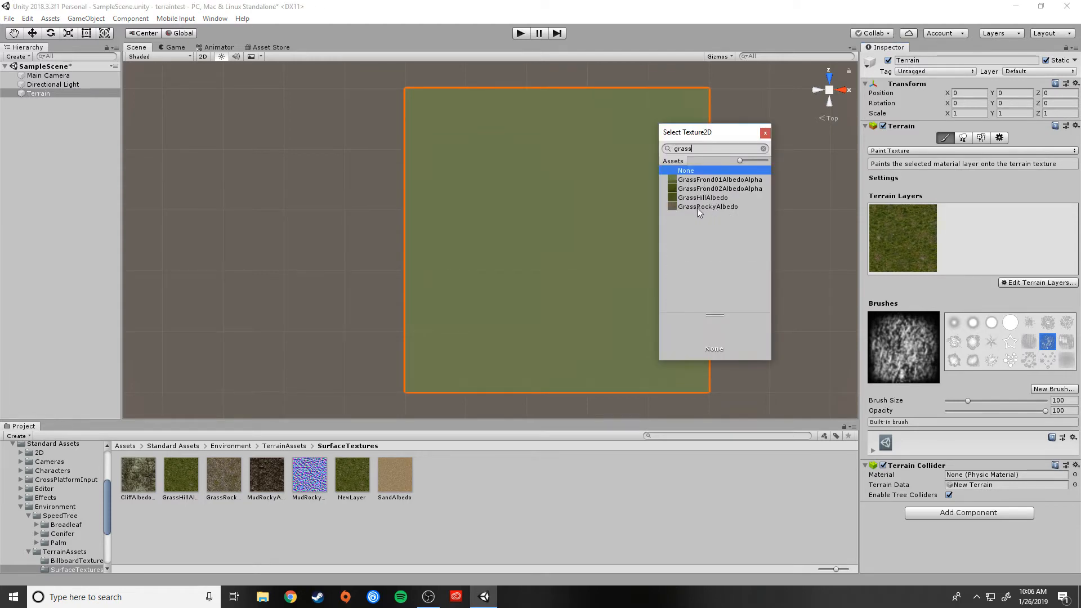
click(711, 207)
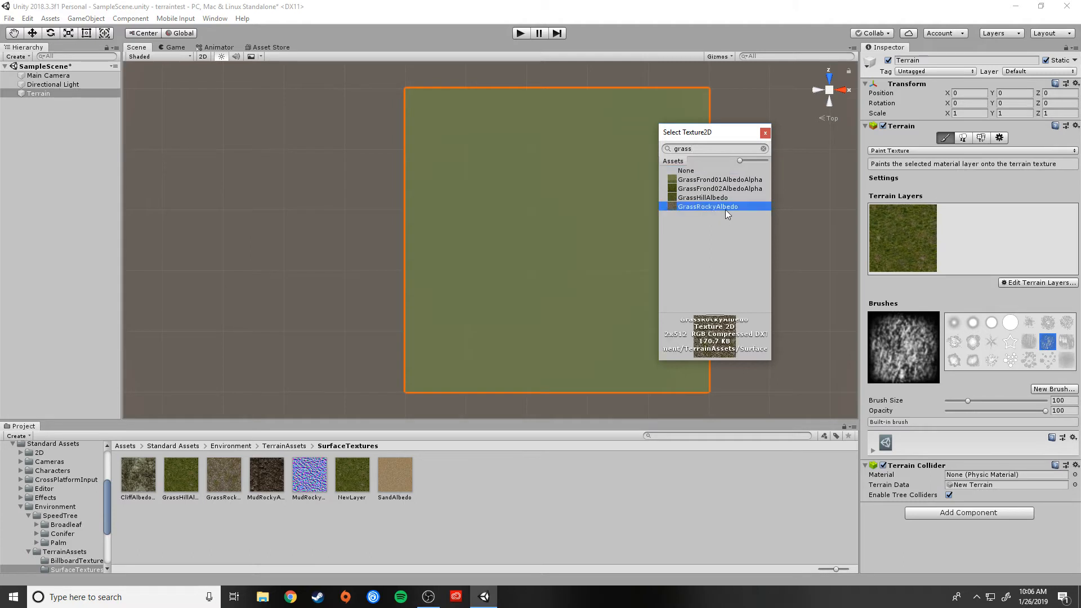
double_click(731, 208)
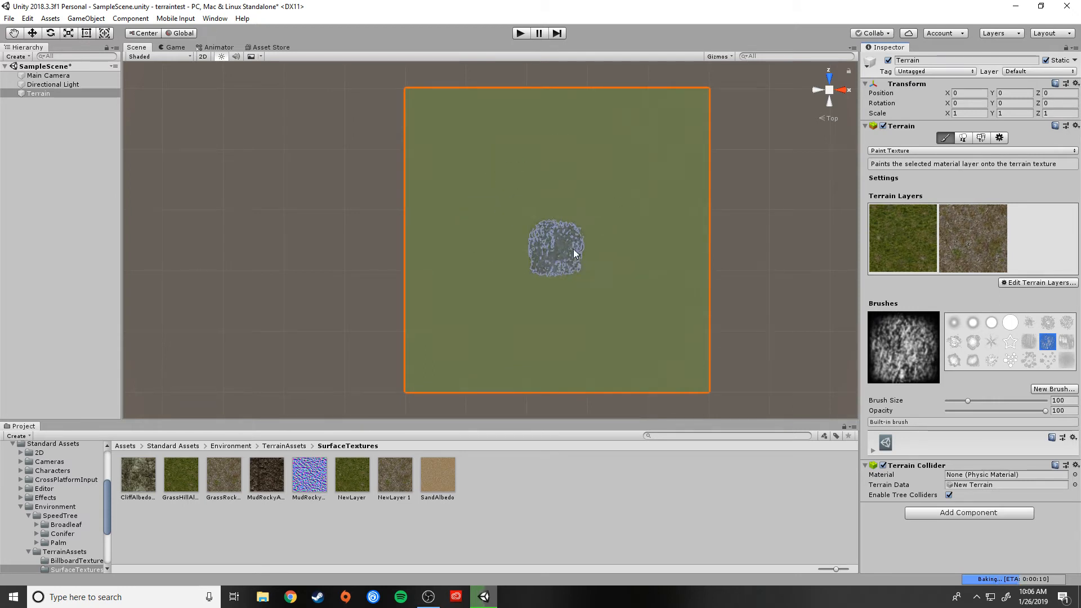
Make the rocky grass layer active for painting, compare several brush shapes and choose the second soft round brush.
click(955, 243)
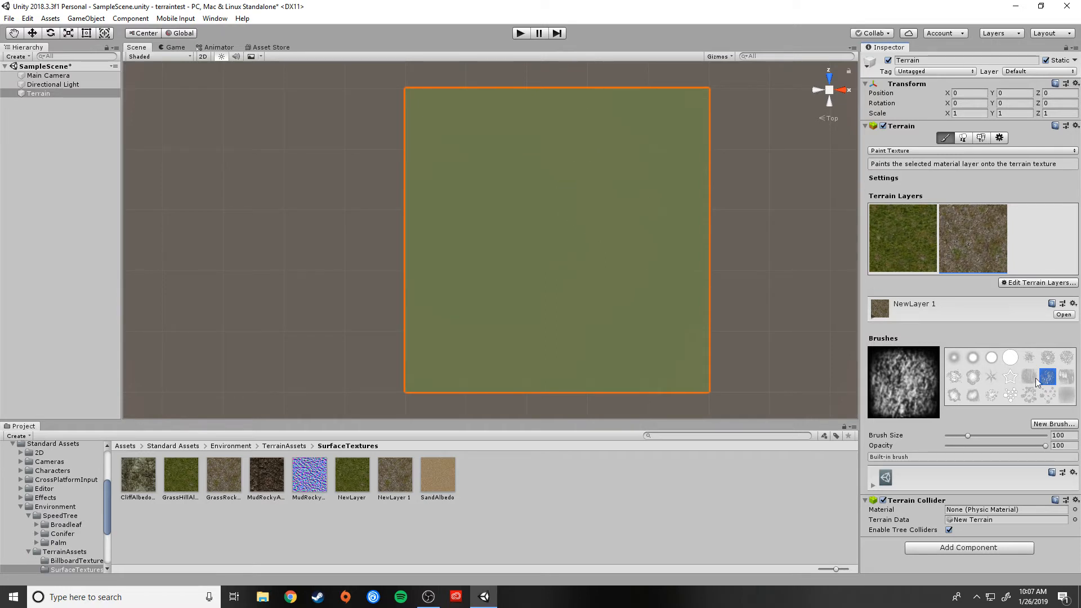
click(1010, 358)
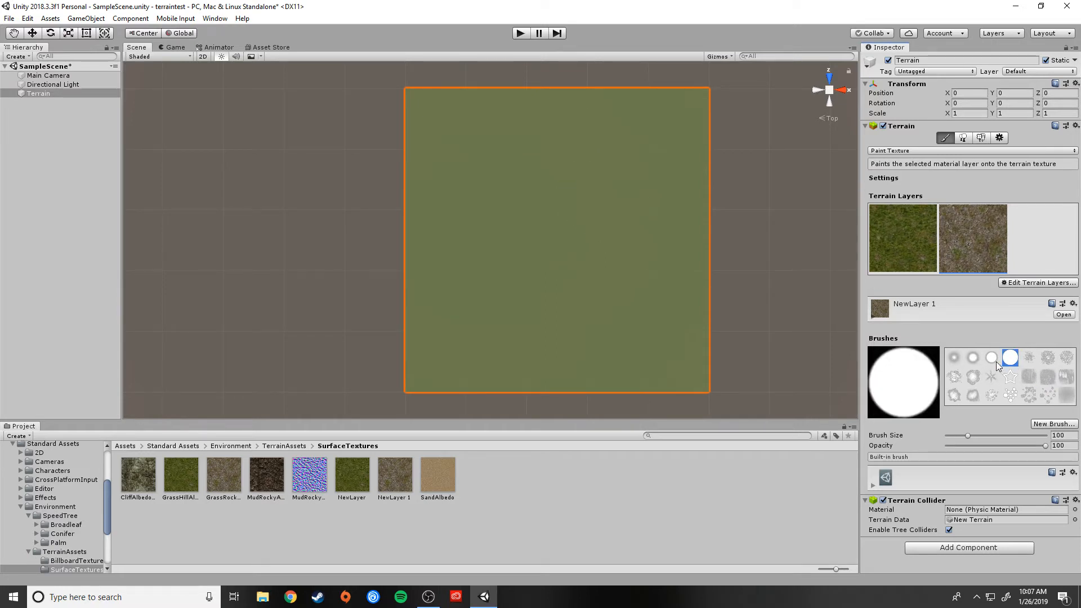
click(954, 358)
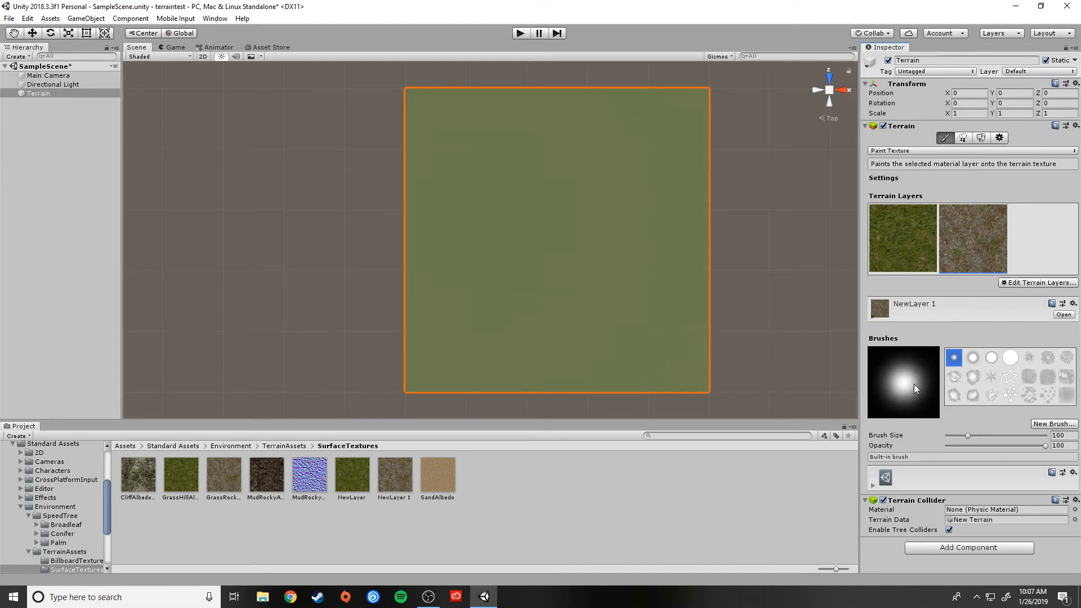
click(973, 358)
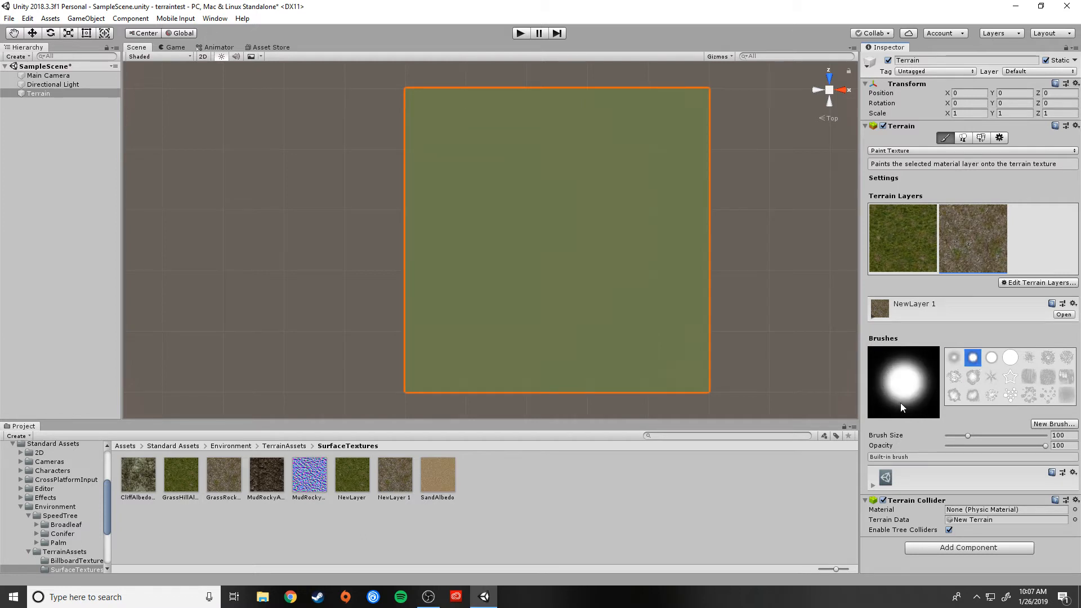
click(988, 357)
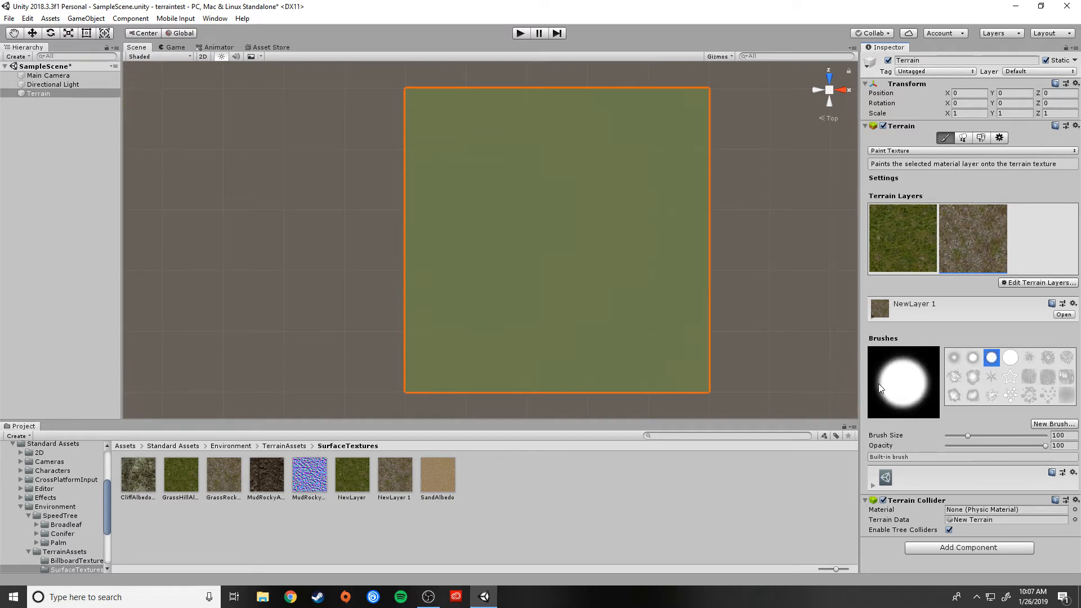
click(1007, 360)
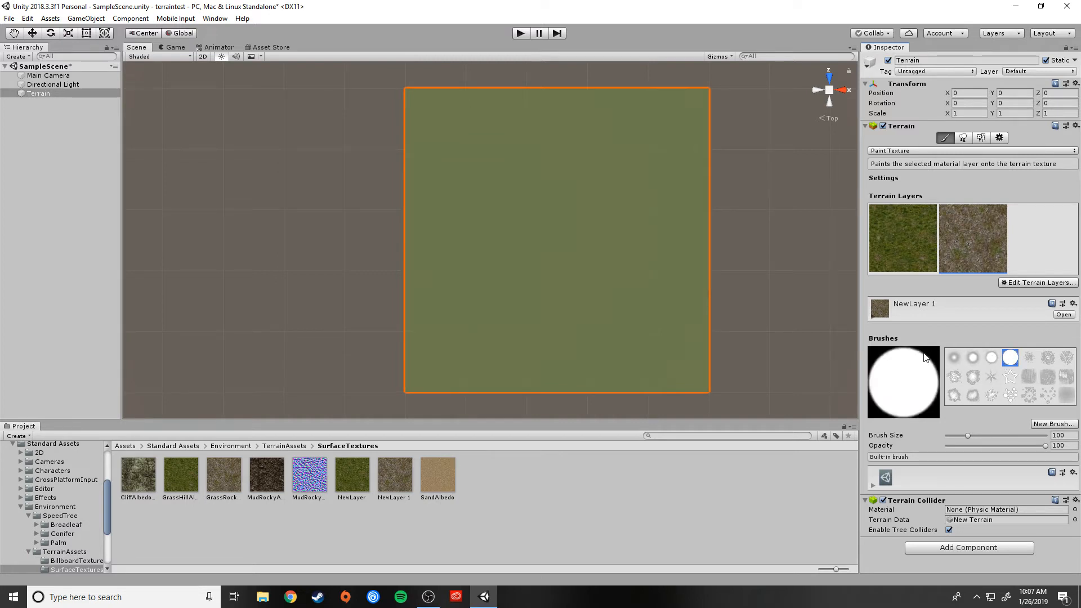
click(1029, 358)
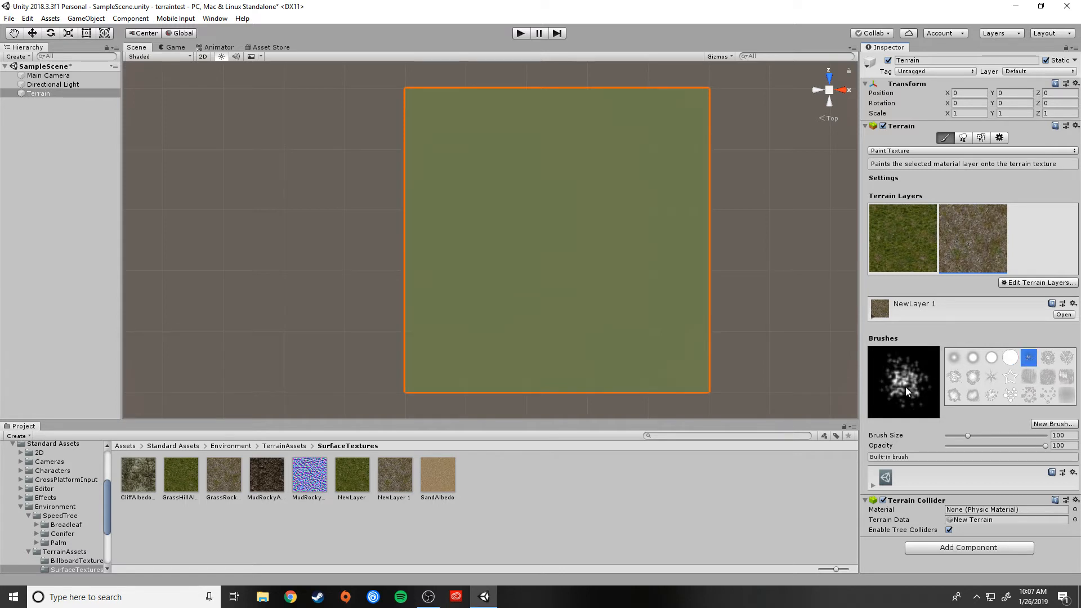
click(1010, 377)
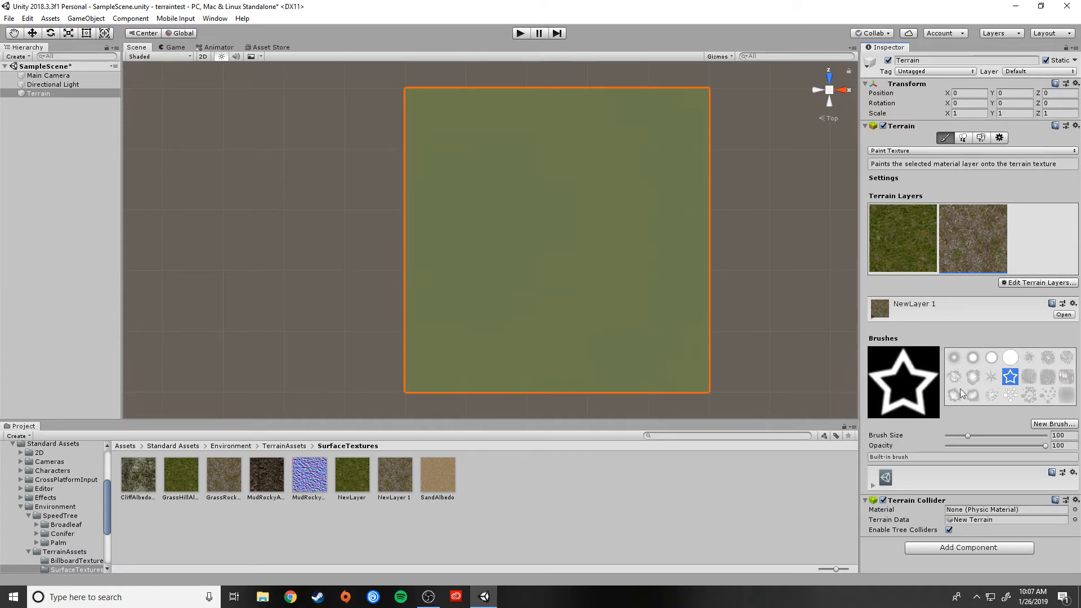
click(989, 396)
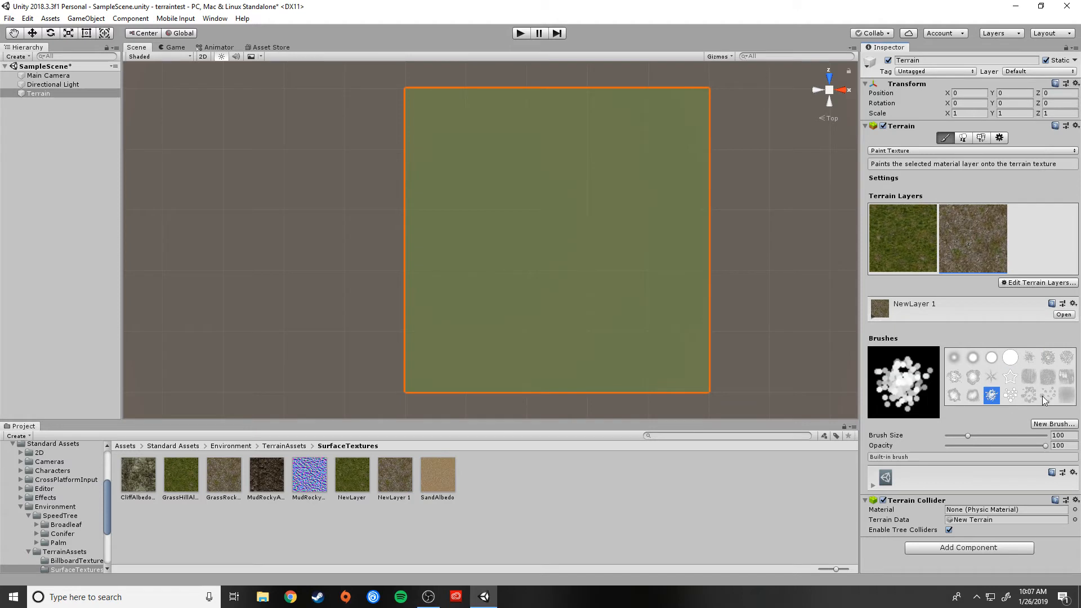
click(991, 358)
click(972, 358)
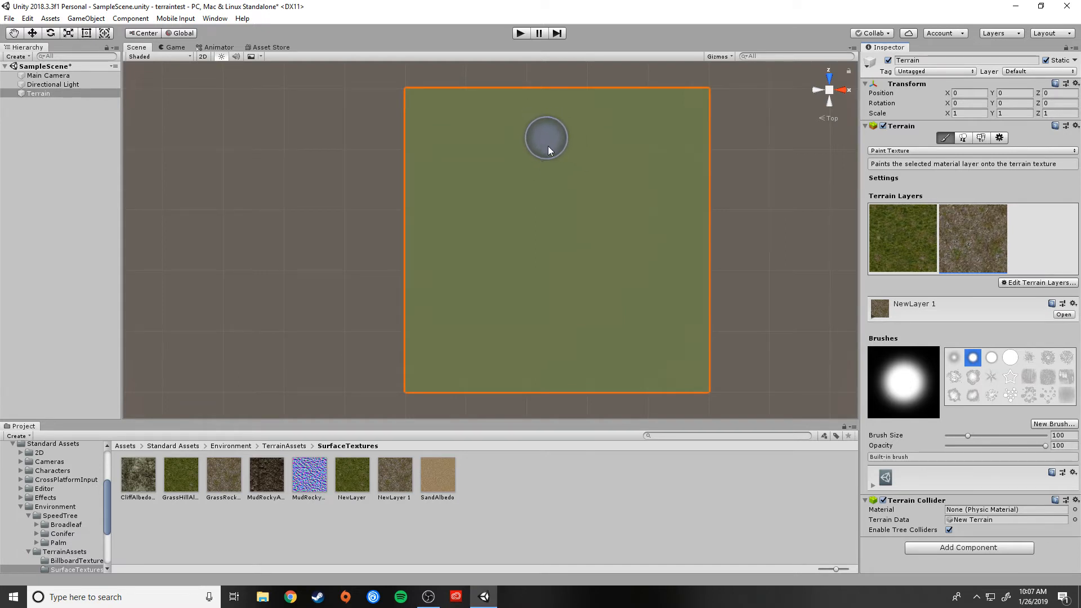
Set the brush size to 30 and paint a closed, winding rocky track around the grass terrain.
click(1069, 435)
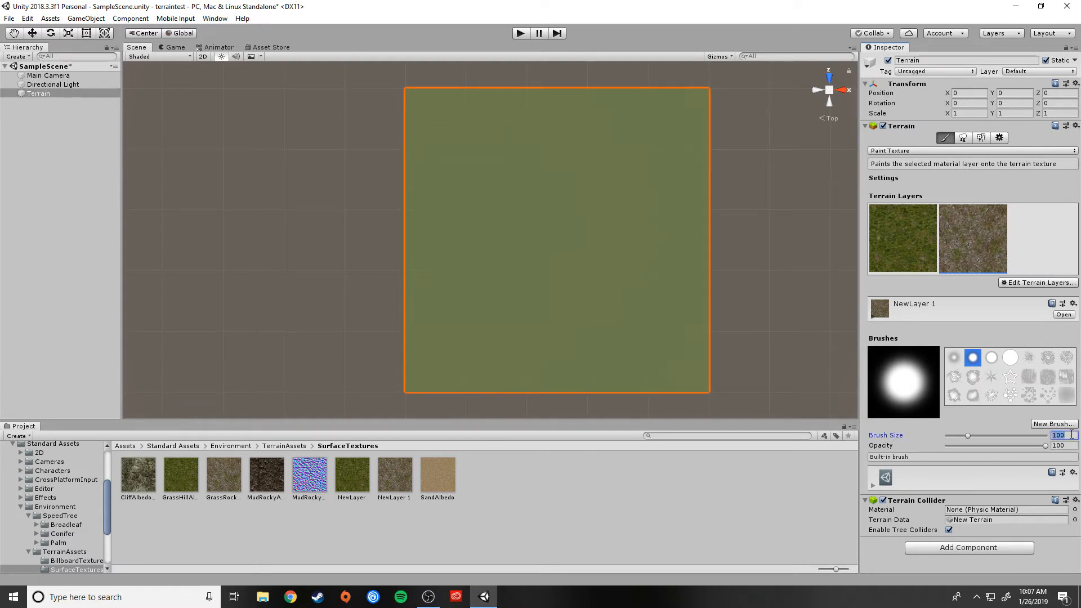
text(30)
drag(595, 207, 589, 168)
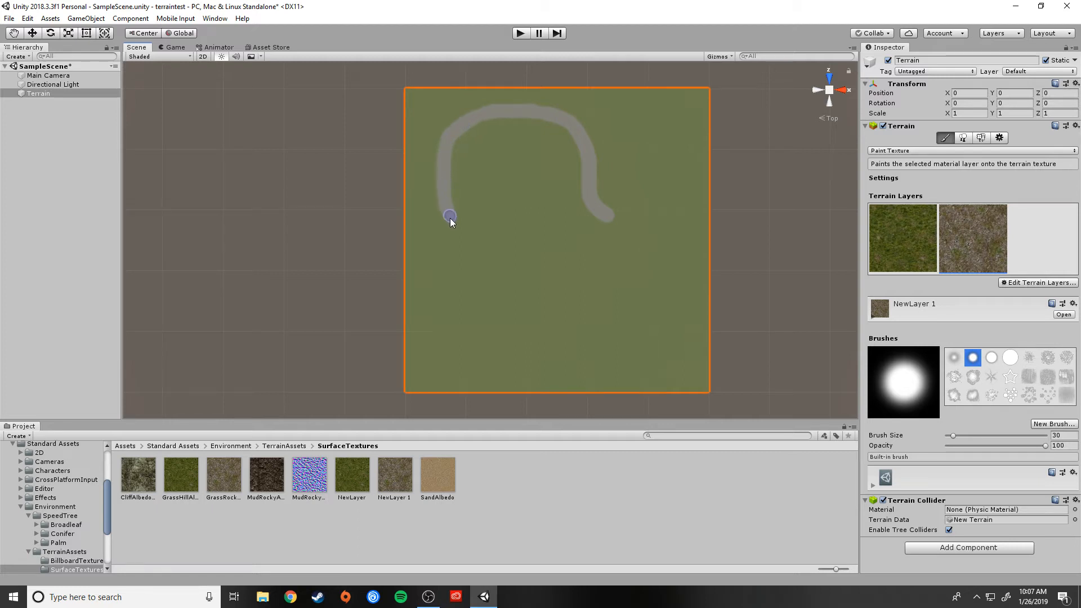
drag(502, 240, 540, 237)
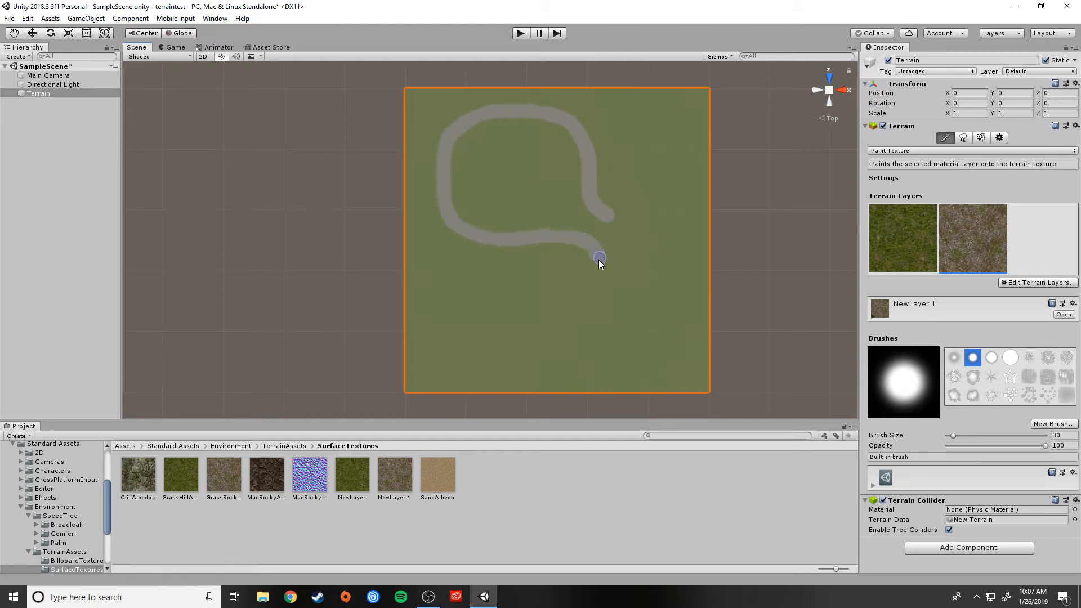
mouse_move(599, 258)
mouse_down()
mouse_move(589, 279)
mouse_move(489, 282)
mouse_up()
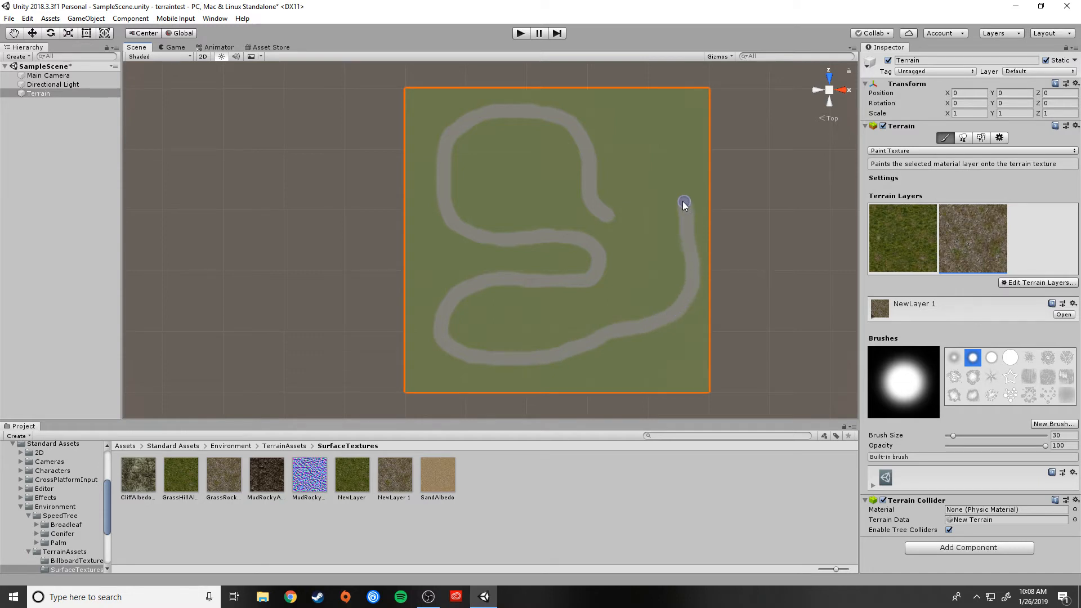
drag(684, 202, 650, 184)
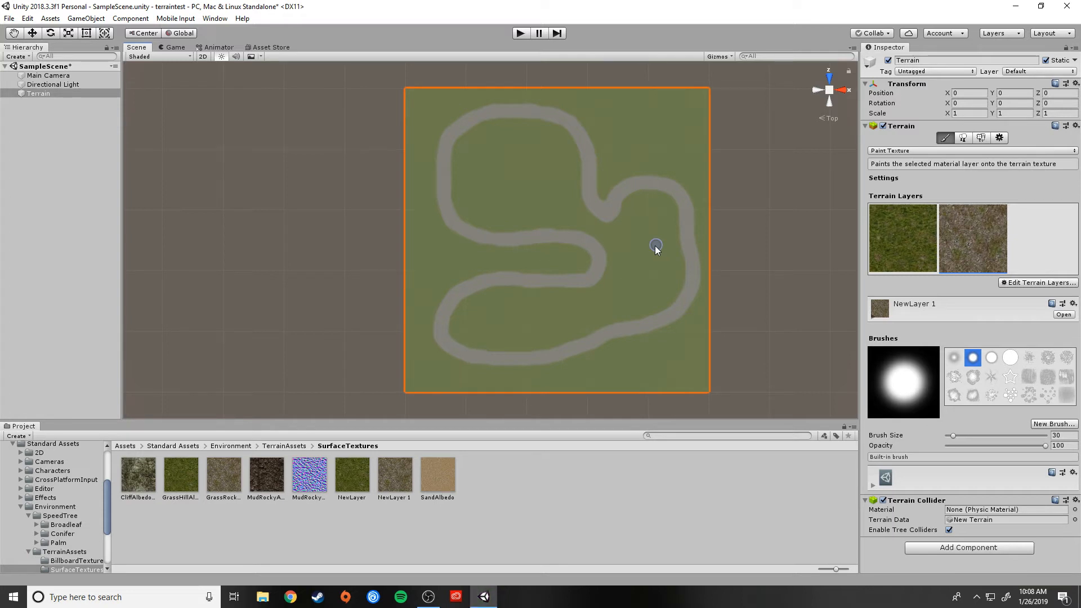
Inspect the painted track and its soft grass edges up close, tilting from the top view to ground level.
scroll(619, 242, up, 10)
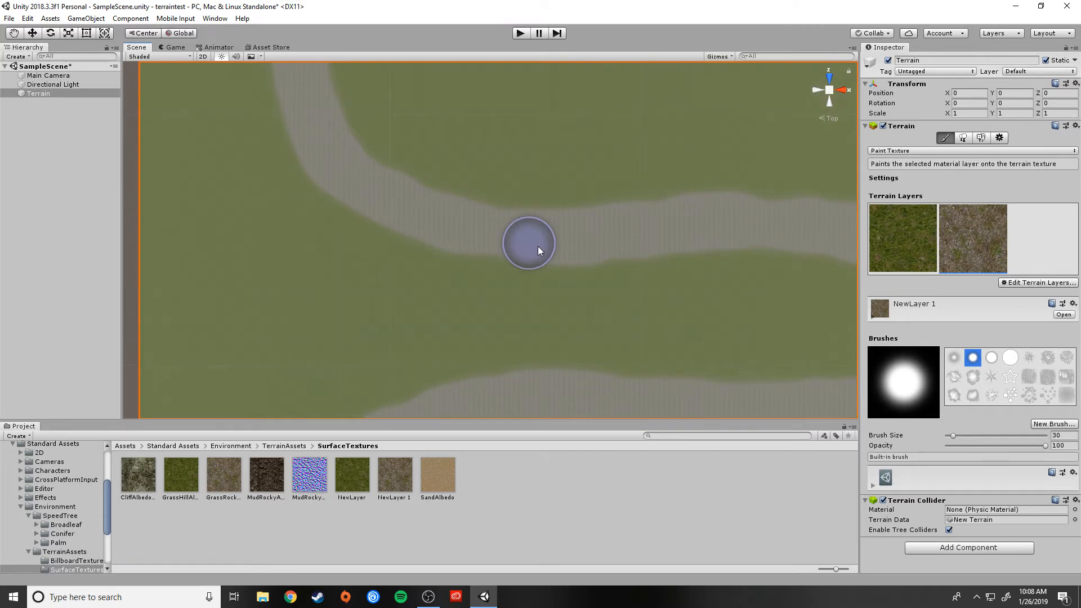
scroll(570, 249, up, 6)
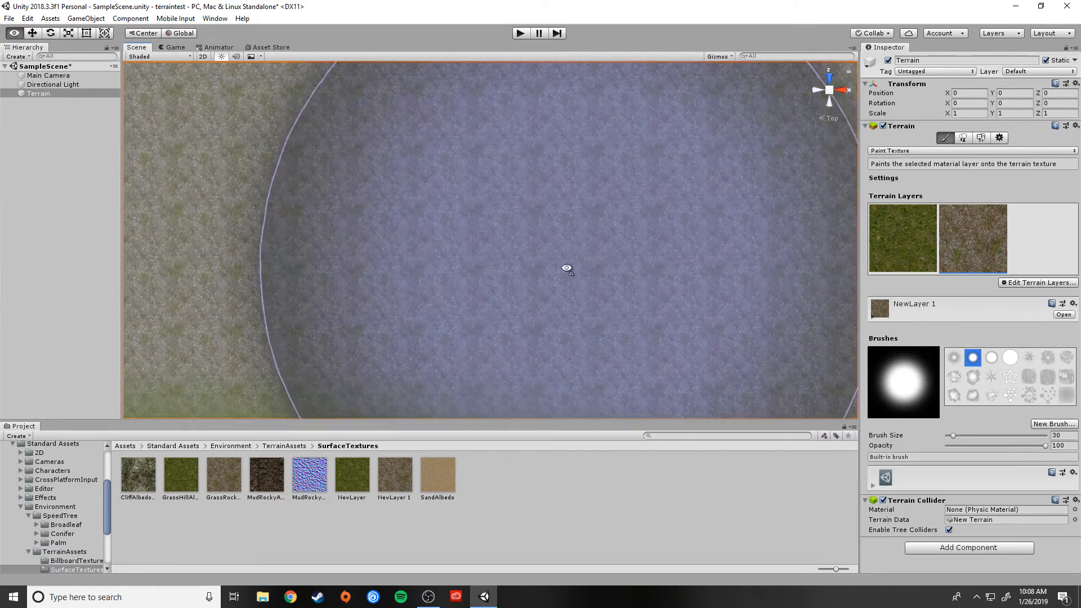
mouse_move(566, 268)
right_down()
mouse_move(747, 72)
mouse_move(749, 53)
right_up()
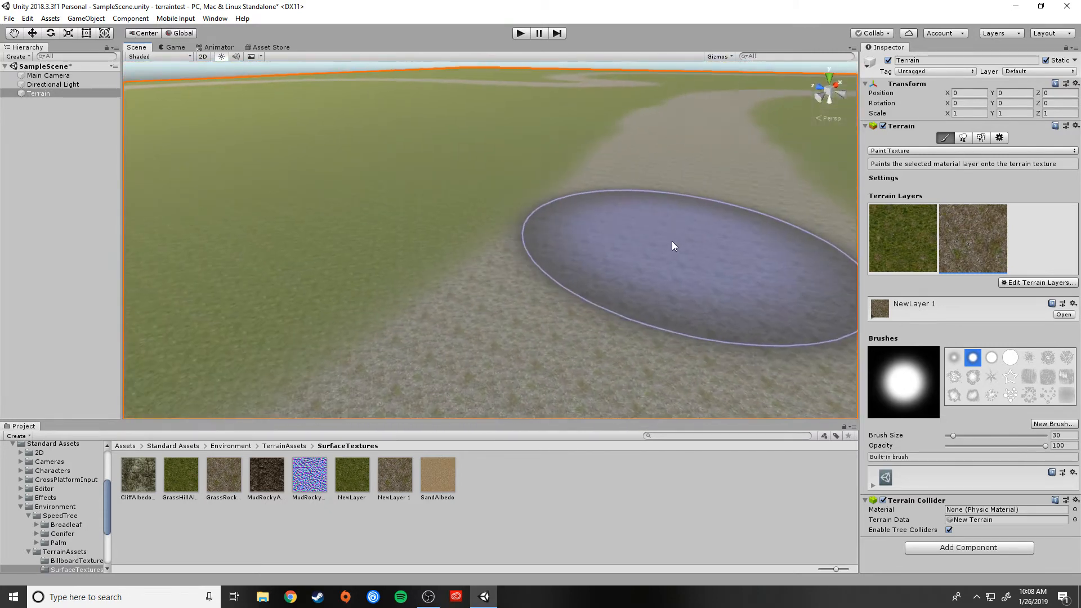
scroll(671, 241, up, 6)
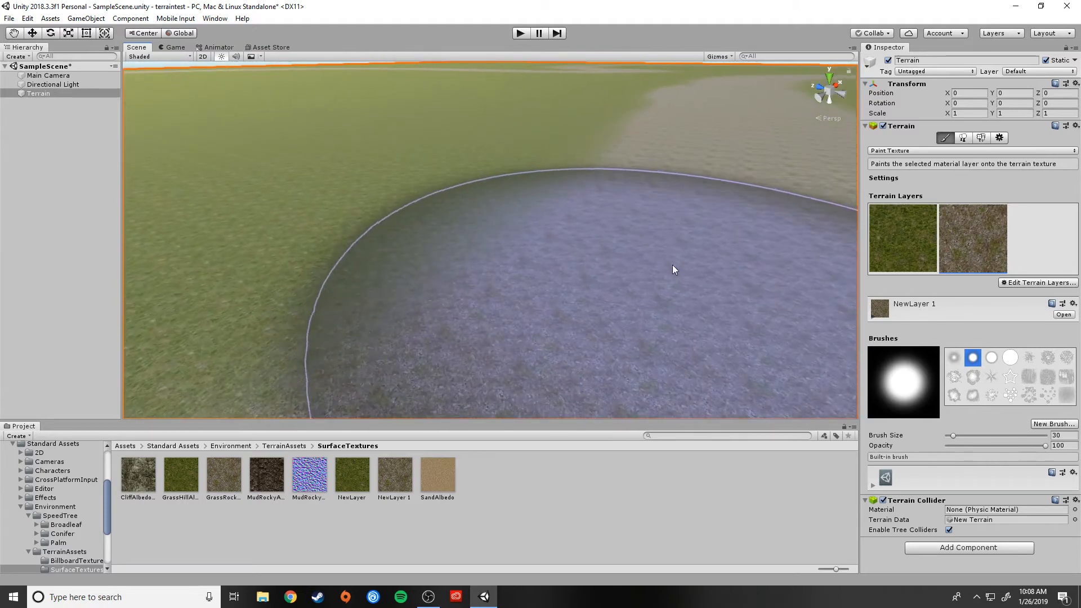
mouse_move(673, 265)
right_down()
mouse_move(745, 180)
mouse_move(681, 221)
right_up()
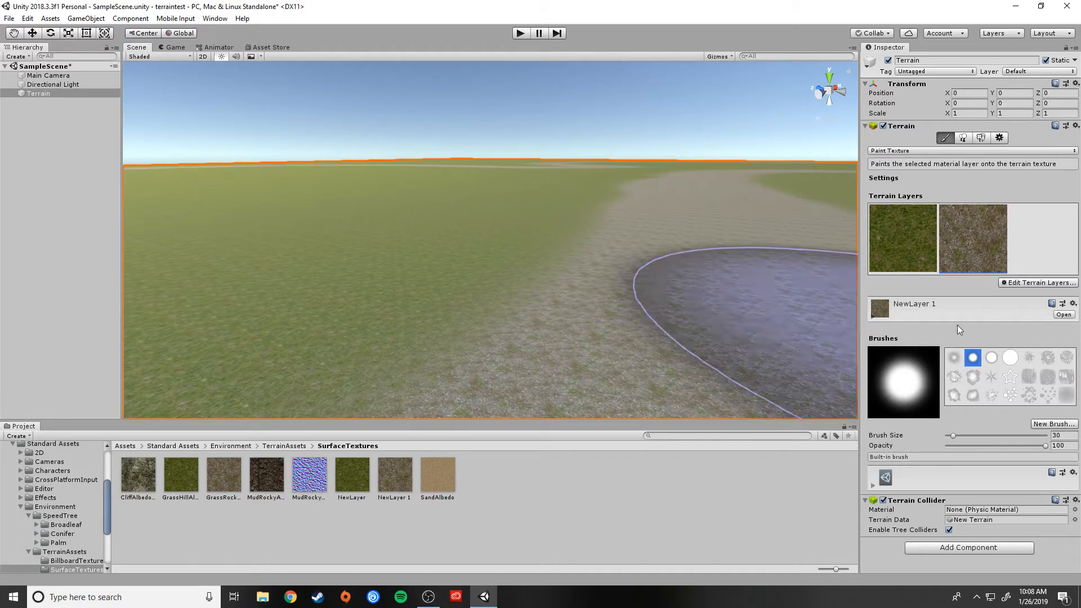
click(920, 151)
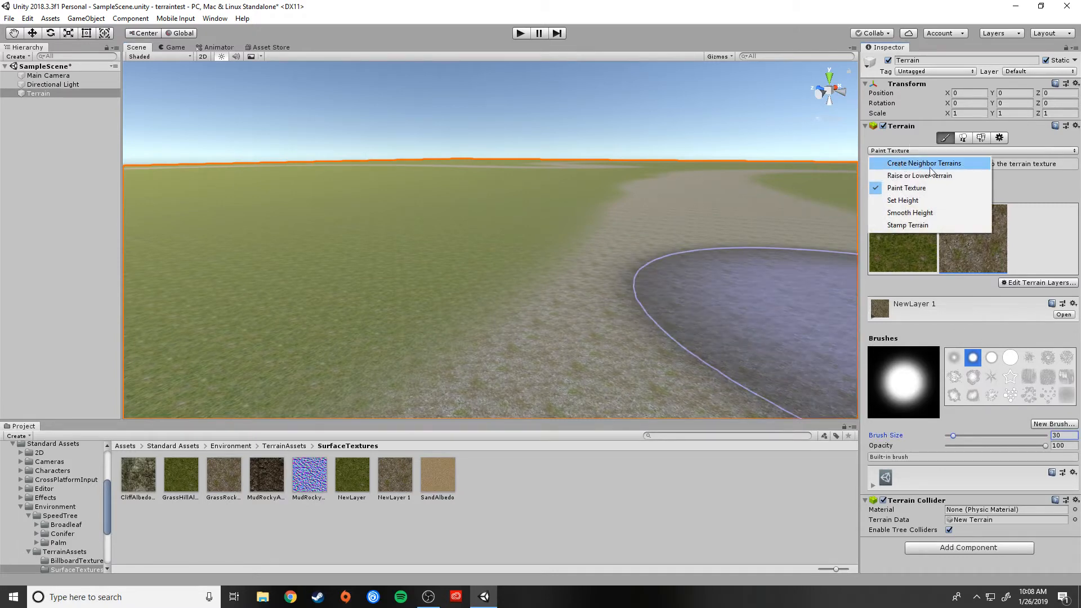
click(906, 225)
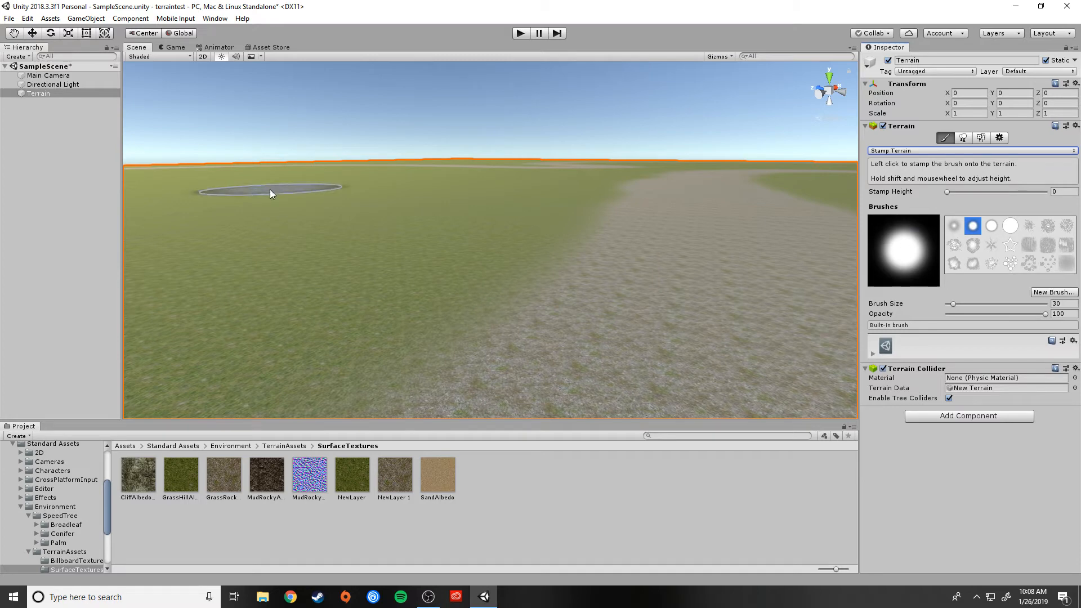
click(915, 151)
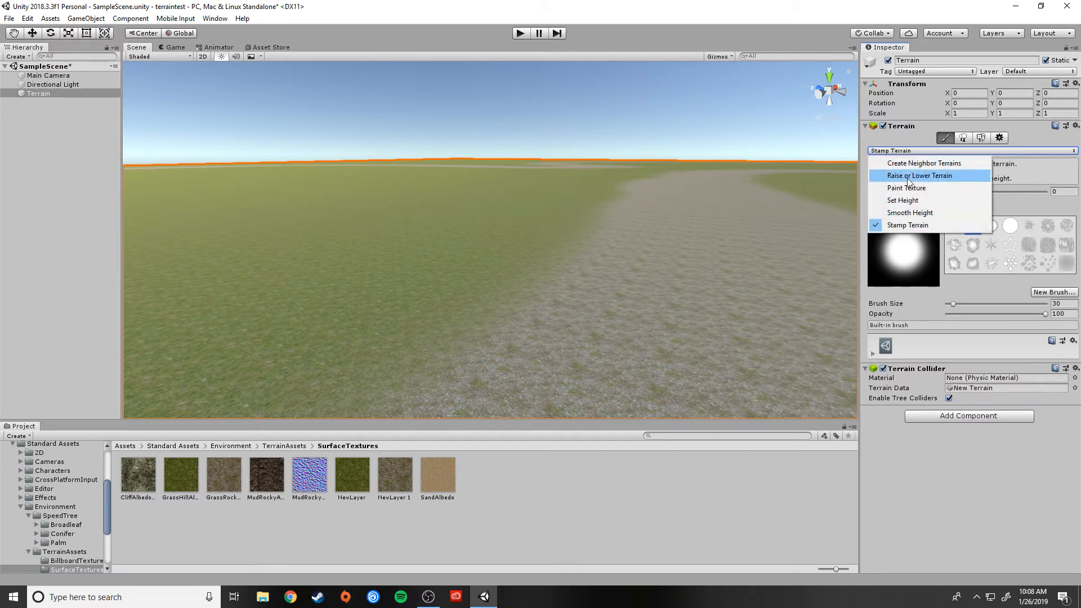
click(44, 93)
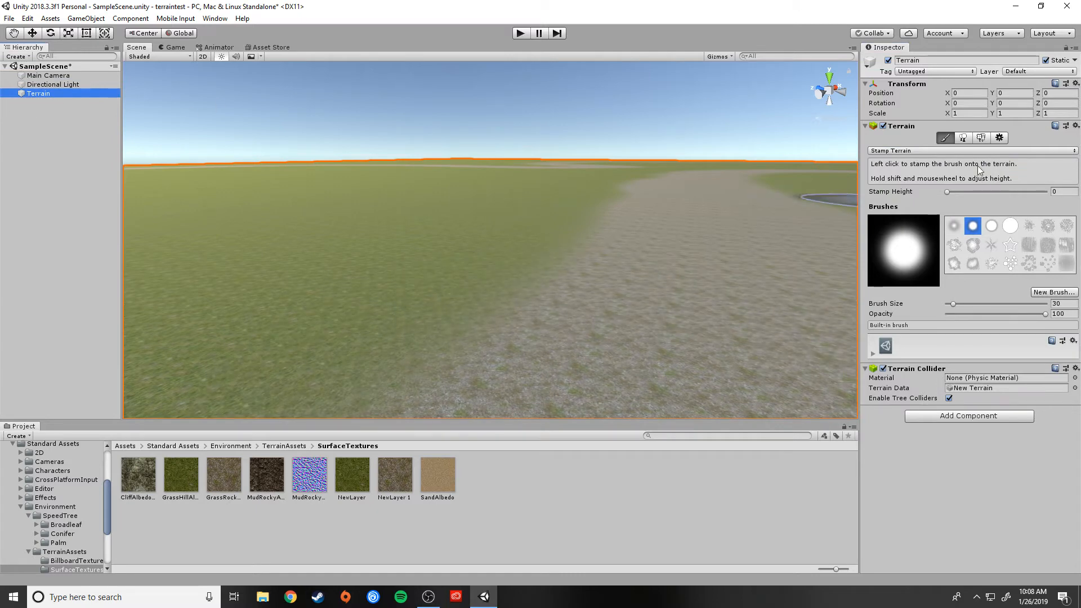
click(914, 151)
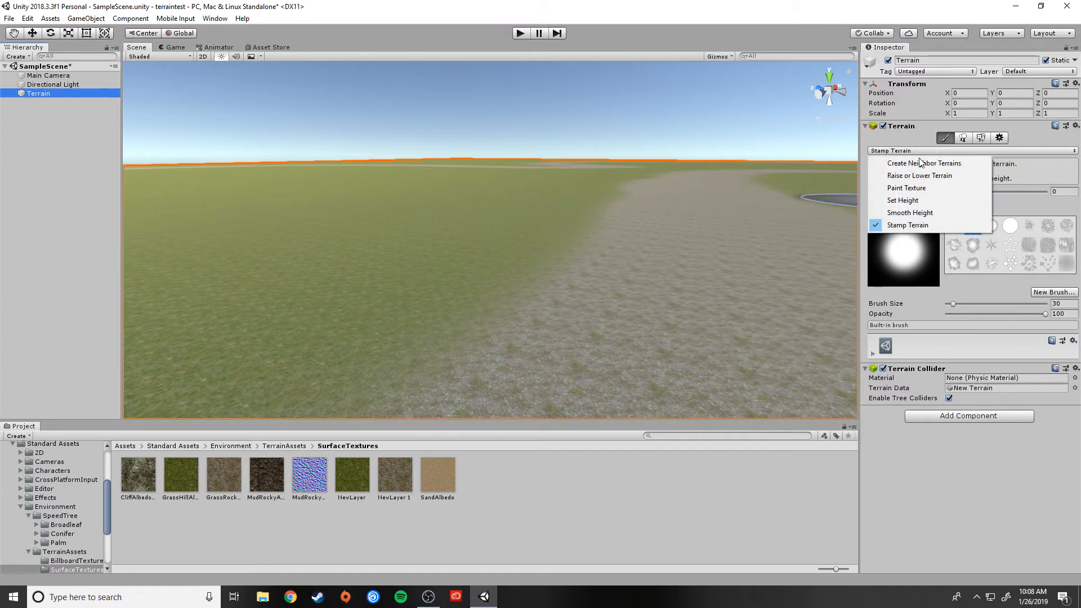
click(897, 187)
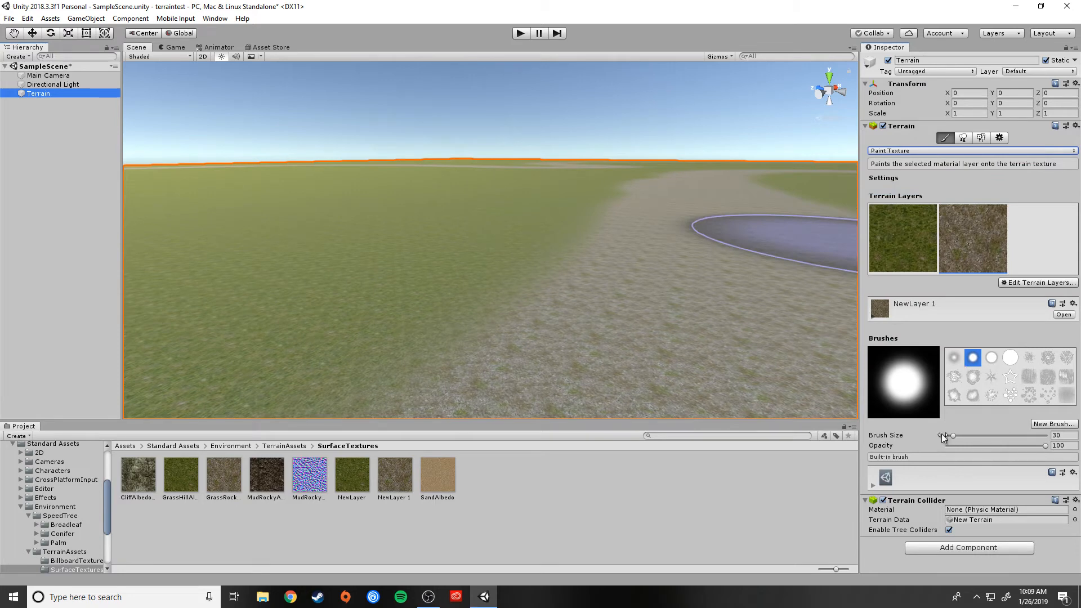
Reduce the brush size to 0.1 and examine how the rocky texture repeats along the track at ground level.
drag(952, 435, 910, 431)
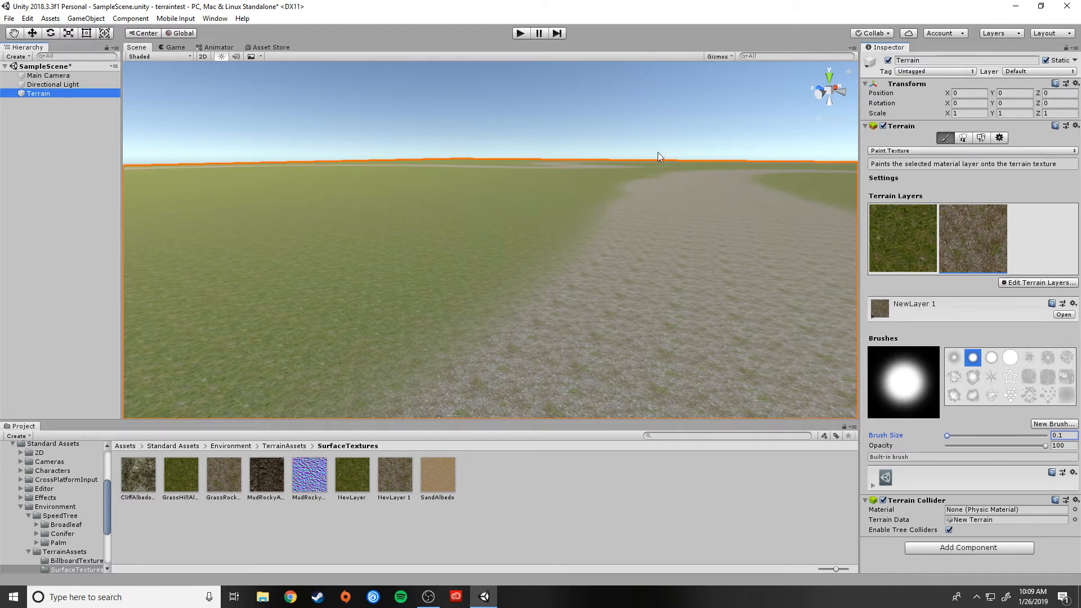
right_drag(702, 225, 659, 304)
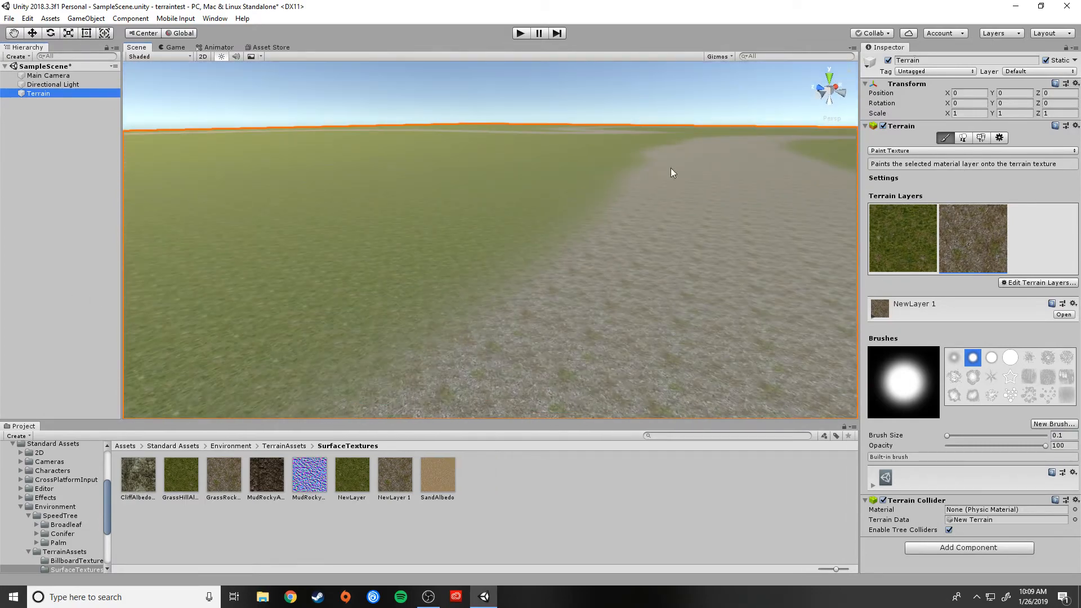
right_drag(529, 282, 549, 326)
right_drag(636, 337, 433, 286)
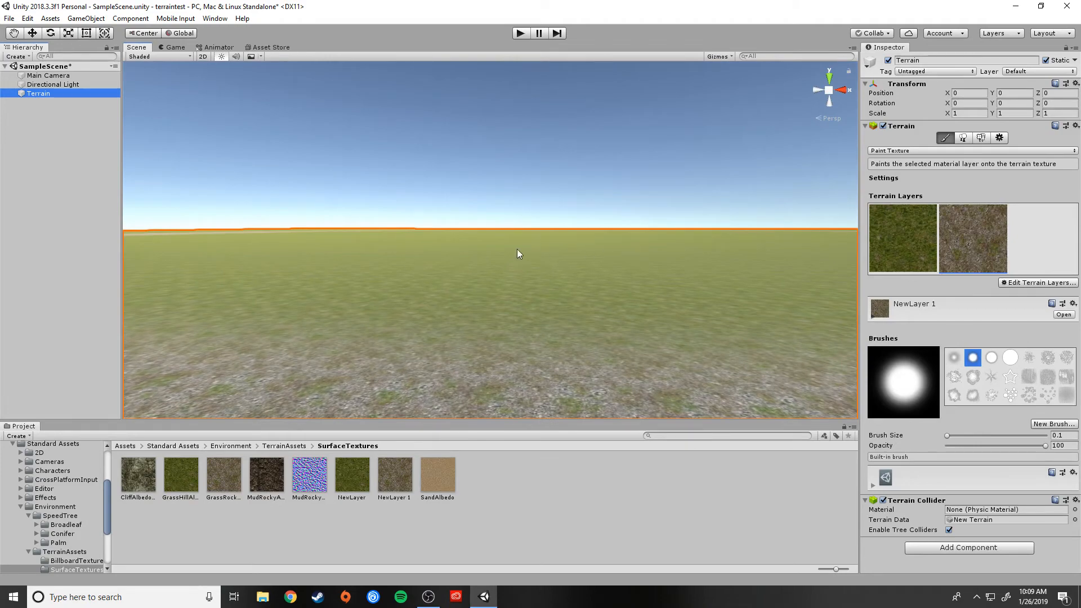
right_drag(670, 338, 976, 370)
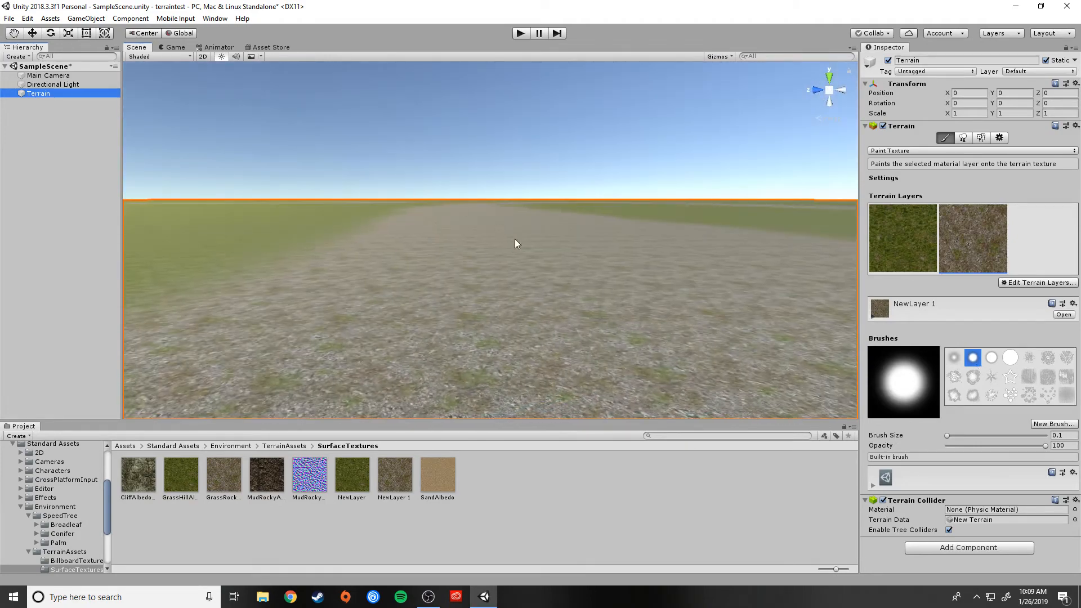
right_drag(521, 268, 521, 401)
scroll(552, 280, up, 2)
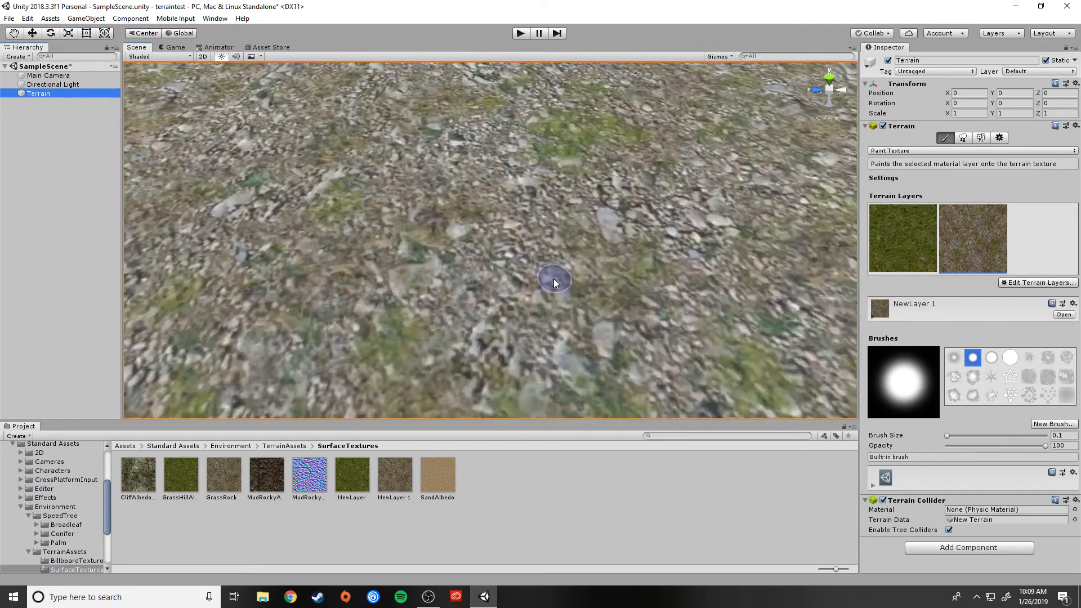
scroll(553, 279, down, 1)
right_drag(553, 279, 422, 247)
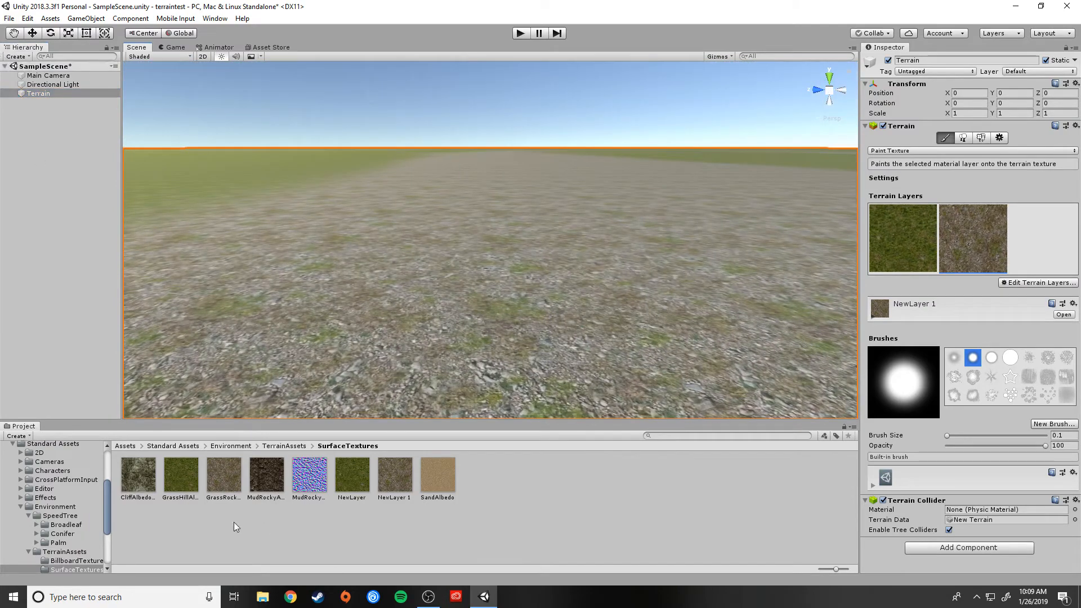
Set the tiling size of the rocky terrain layer NewLayer 1 to 6 by 6.
click(400, 485)
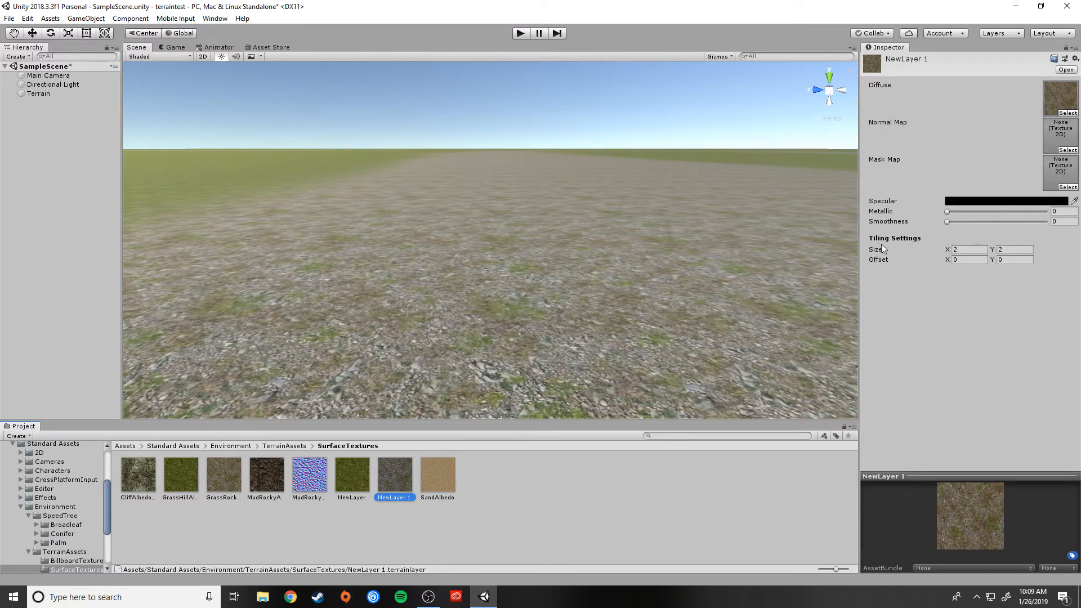
click(968, 249)
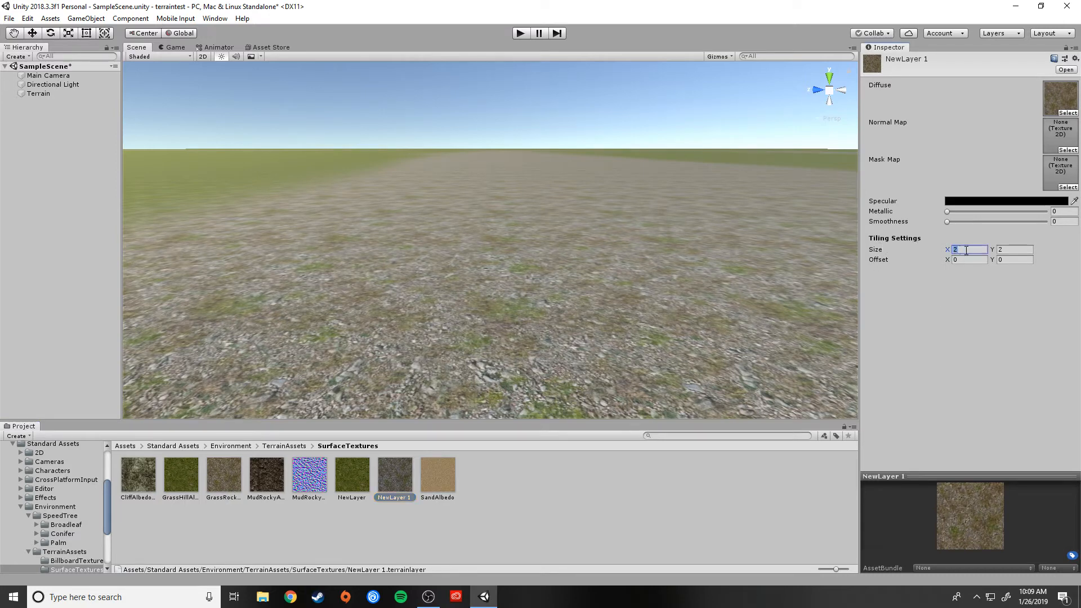
text(6)
click(1008, 249)
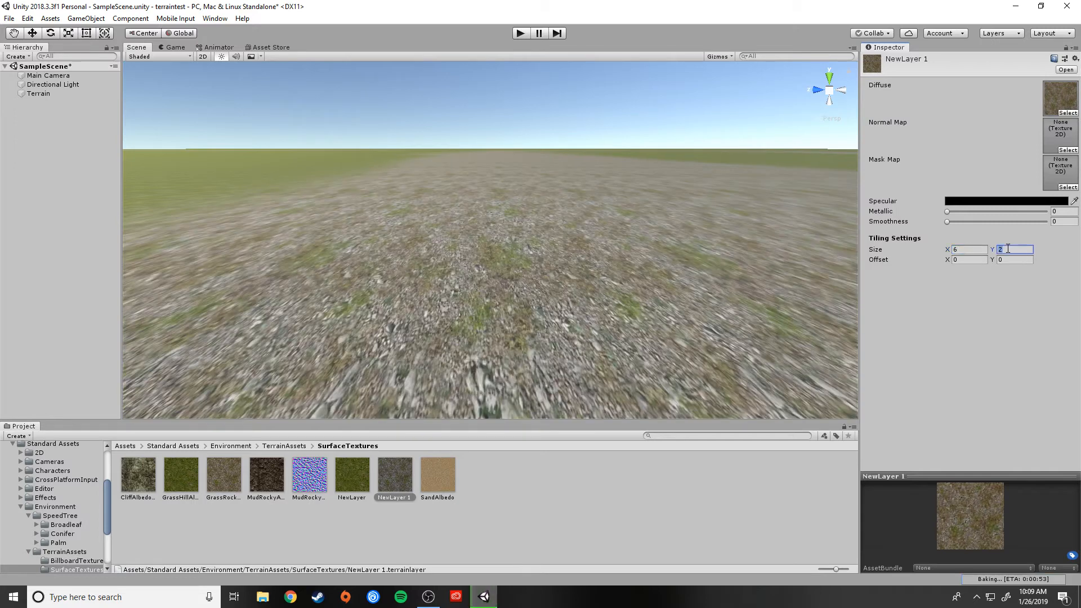
text(6)
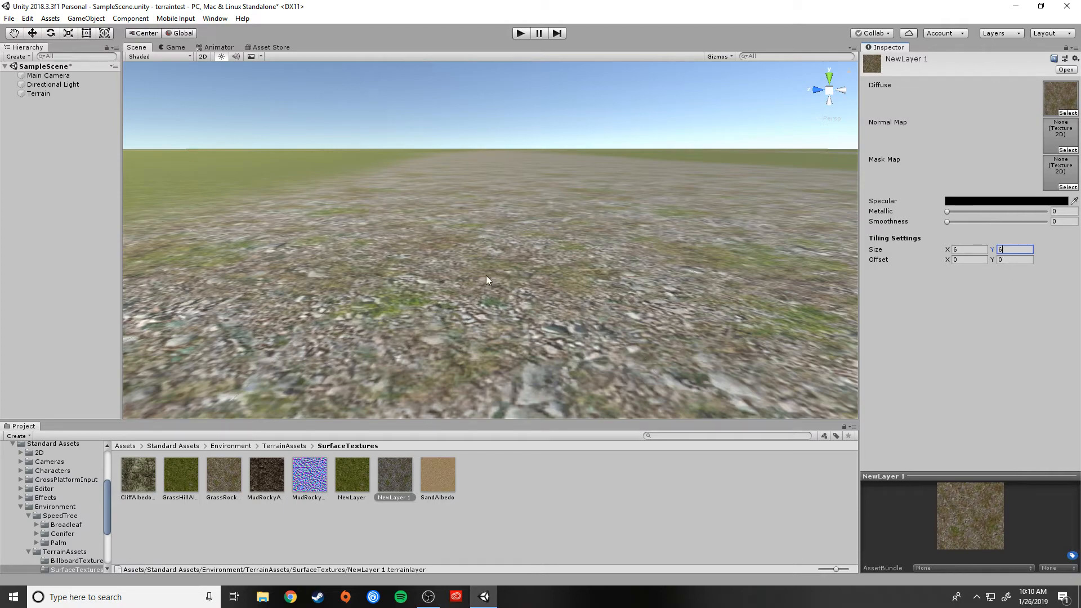
Check the retiled rocky texture from several angles along the track and return to a top view of the whole terrain.
right_drag(695, 242, 644, 281)
right_drag(811, 253, 617, 294)
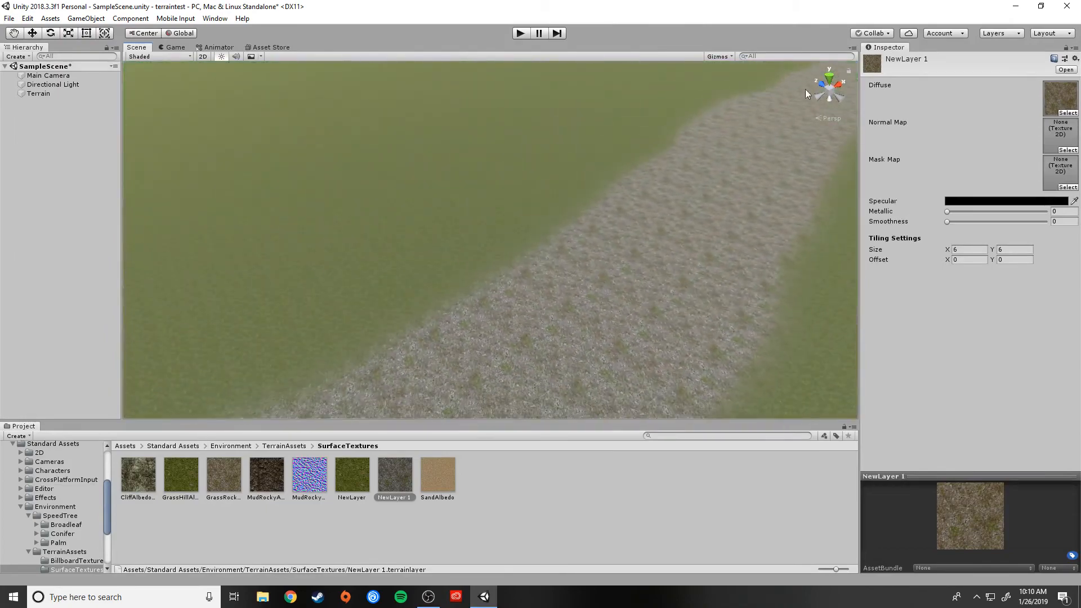
click(829, 79)
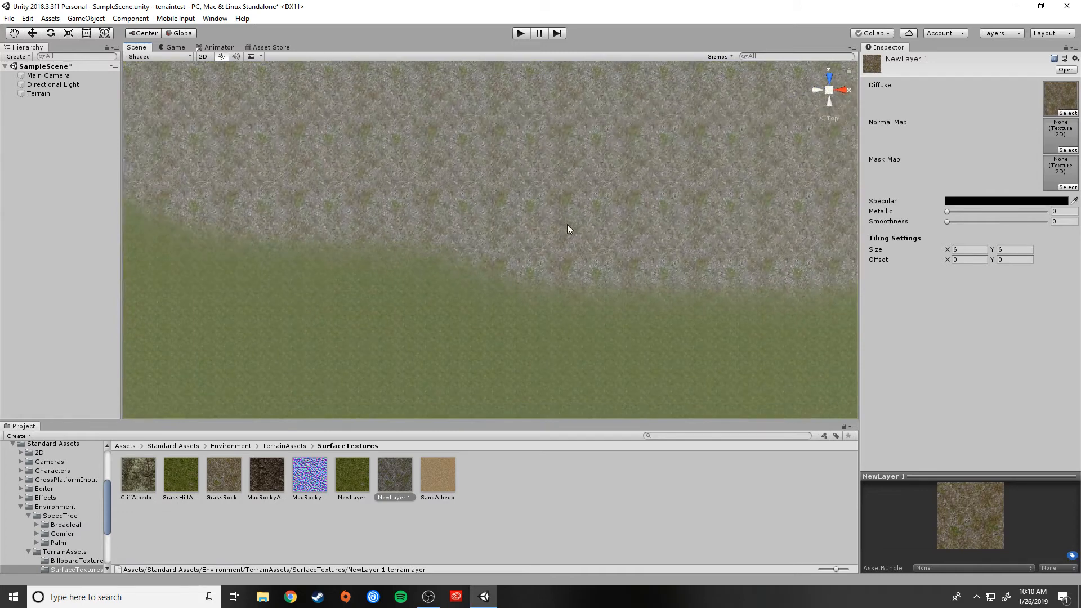
scroll(593, 228, down, 20)
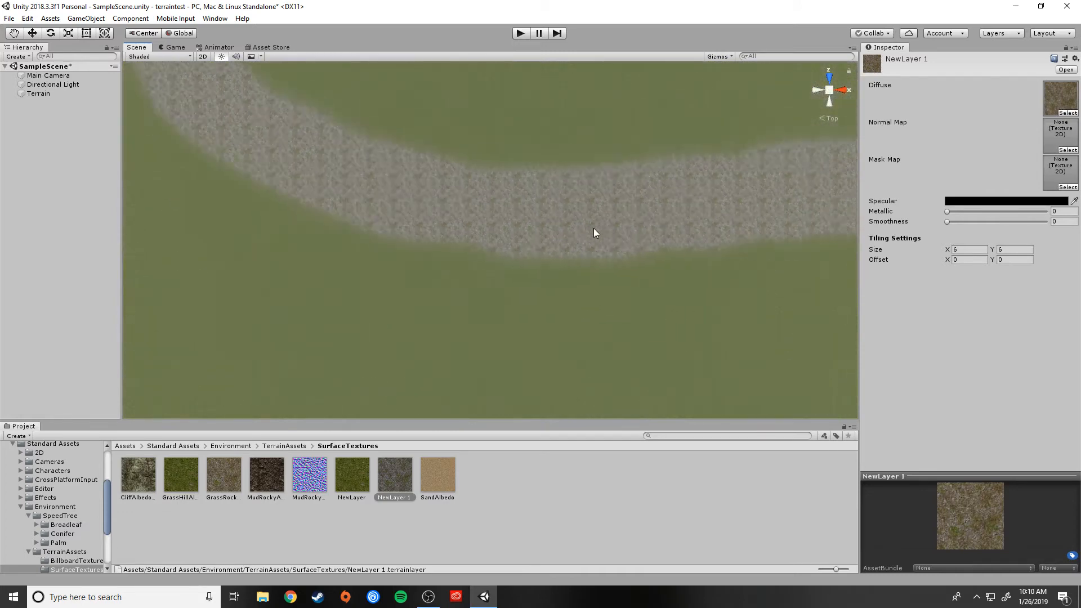
scroll(594, 228, down, 15)
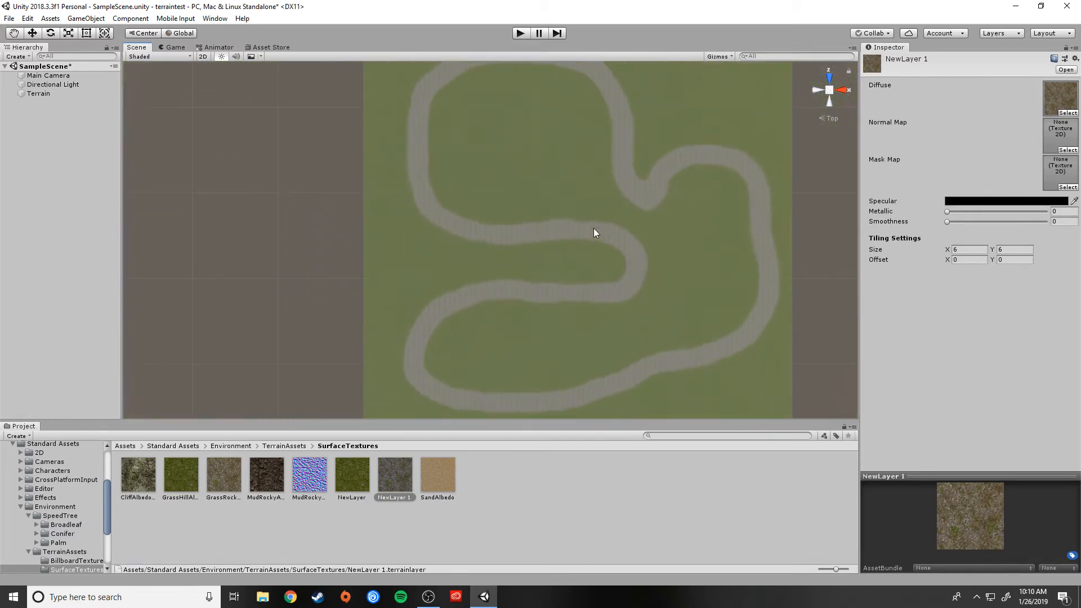
scroll(593, 228, down, 5)
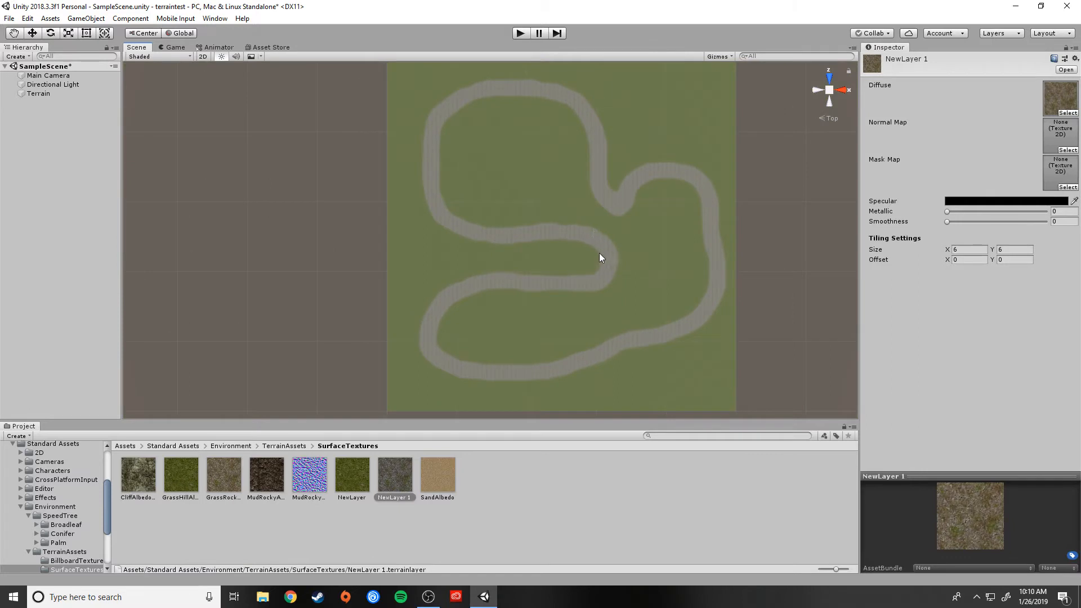
scroll(591, 253, down, 2)
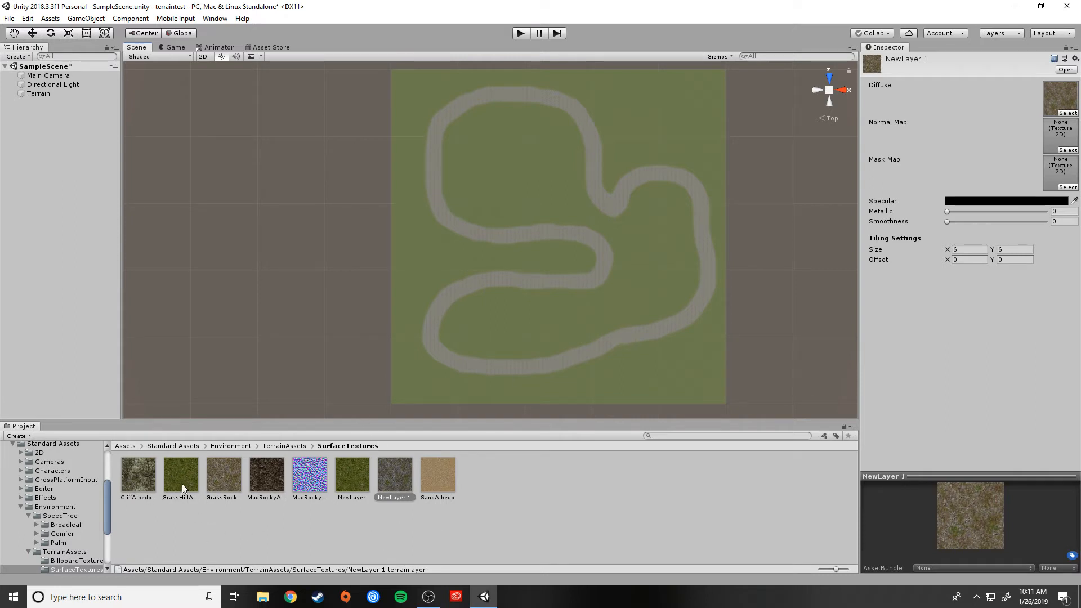
Create a new terrain layer on the Terrain from the CliffAlbedoSpecular texture, found by searching "cliff".
click(141, 481)
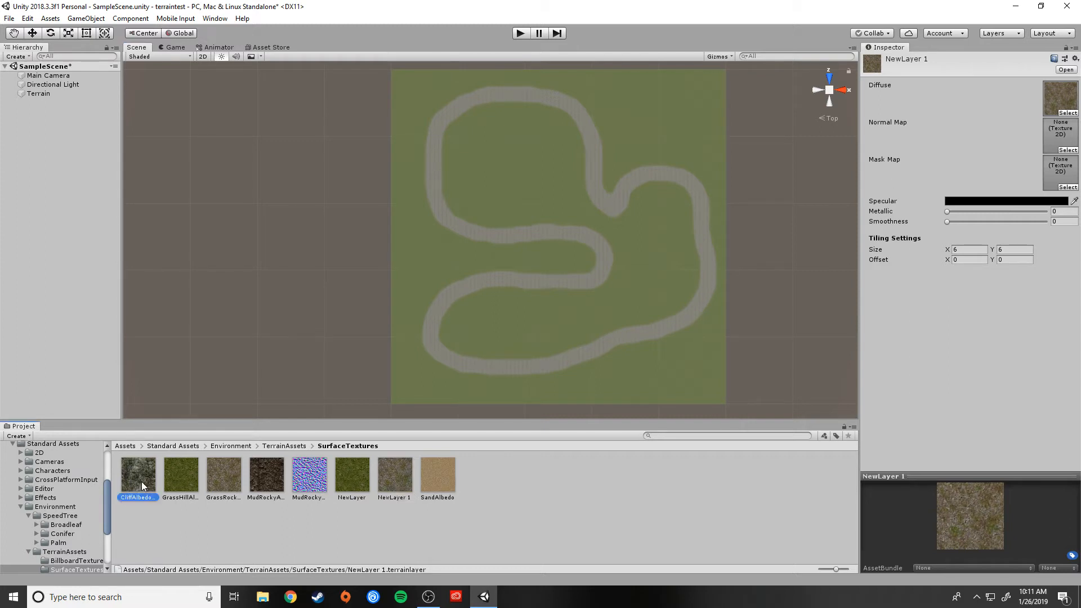
click(38, 94)
click(1069, 283)
click(1029, 285)
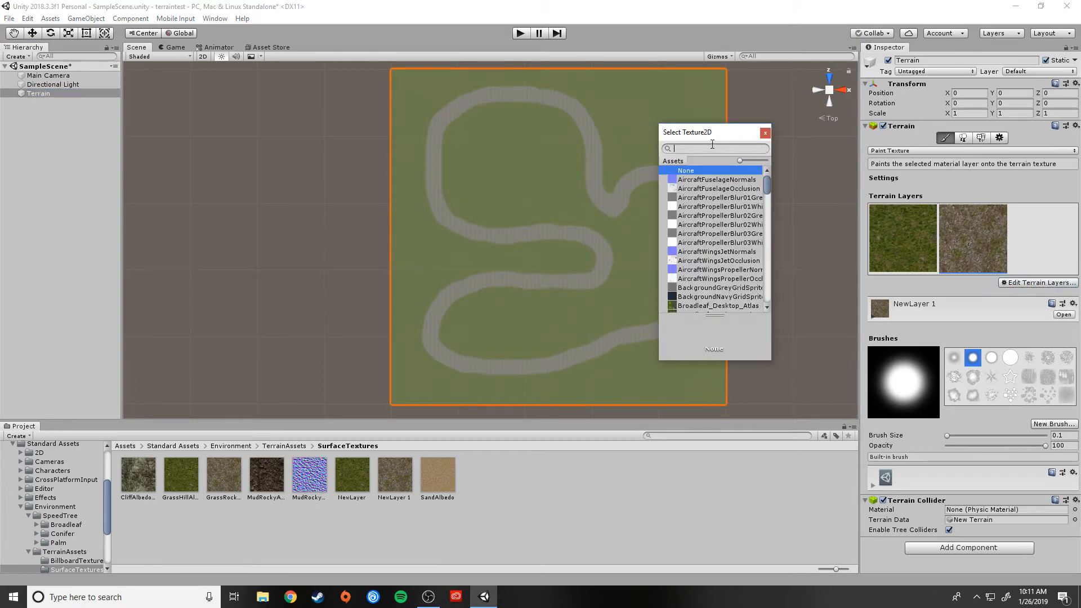
text(cliff)
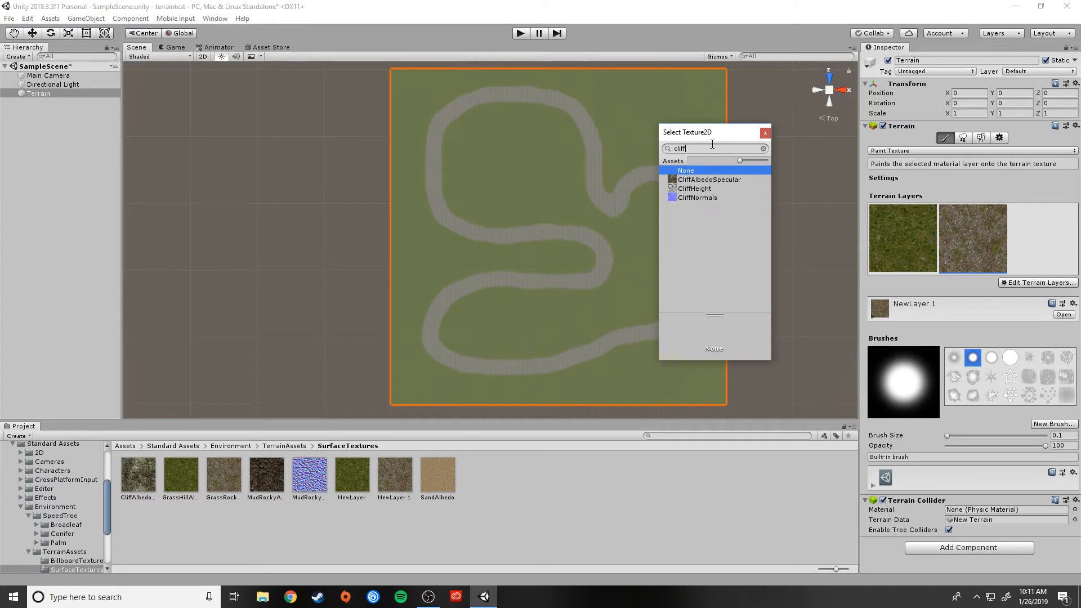
click(718, 180)
double_click(720, 179)
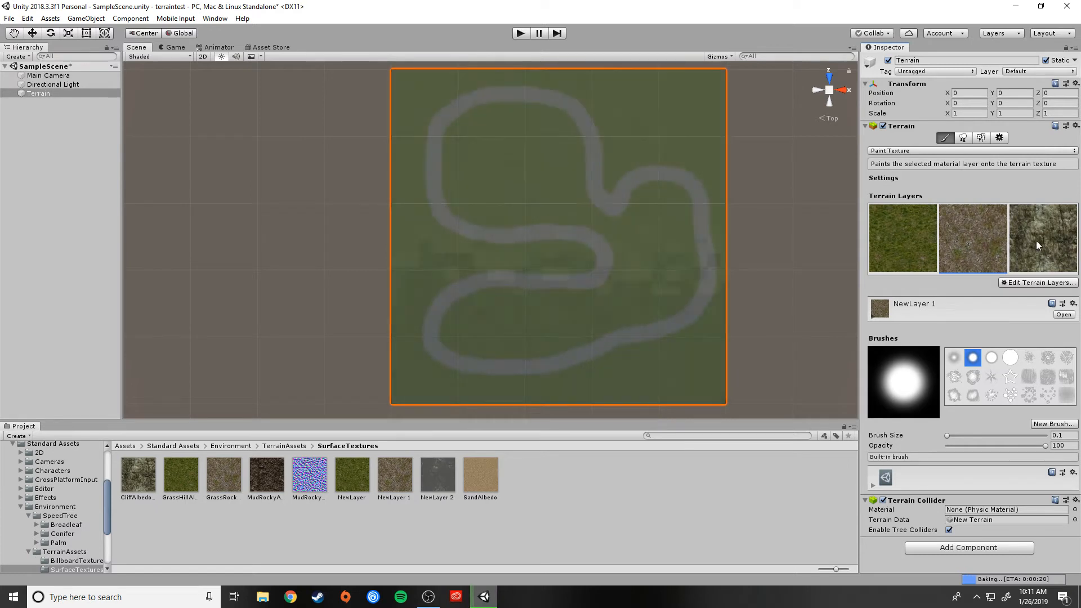
Paint the cliff layer NewLayer 2 along the terrain's upper edge and upper-right corner with a brush size of 62.
click(1051, 242)
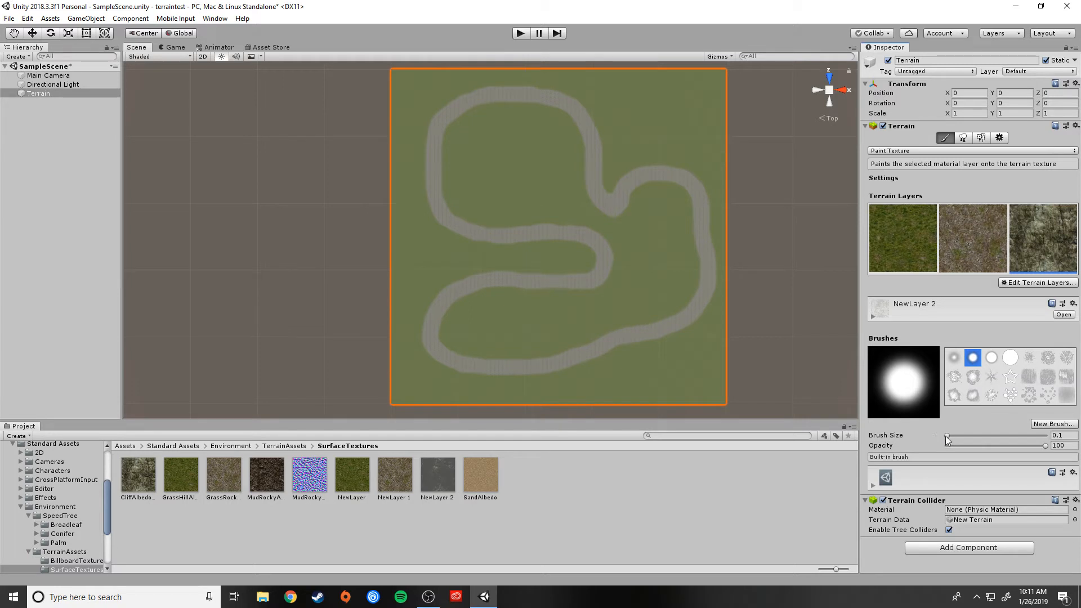
drag(945, 435, 954, 434)
drag(956, 434, 959, 434)
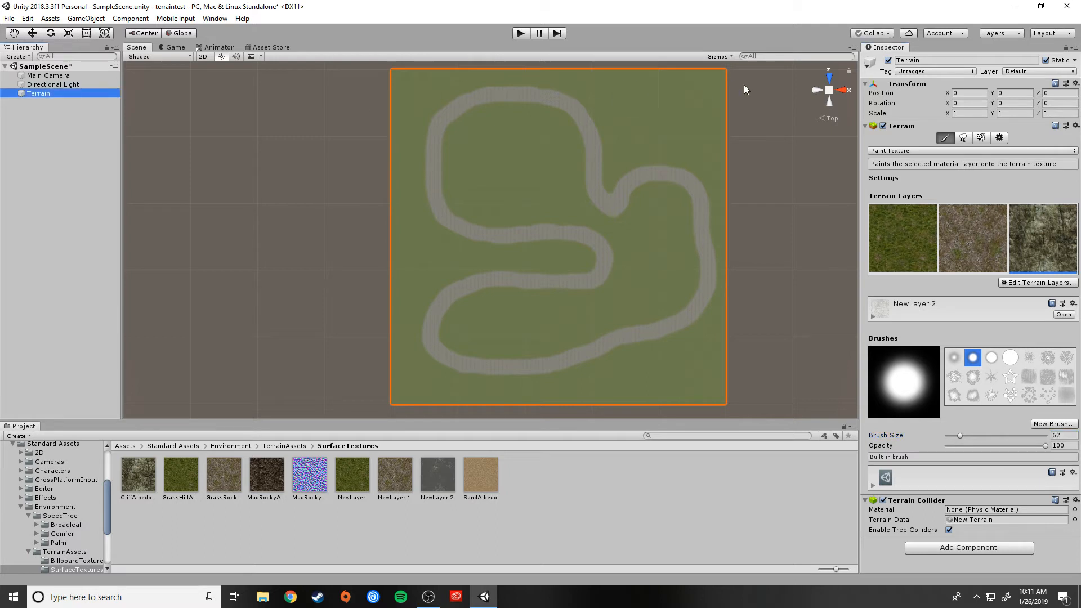
drag(680, 81, 708, 80)
drag(722, 99, 614, 72)
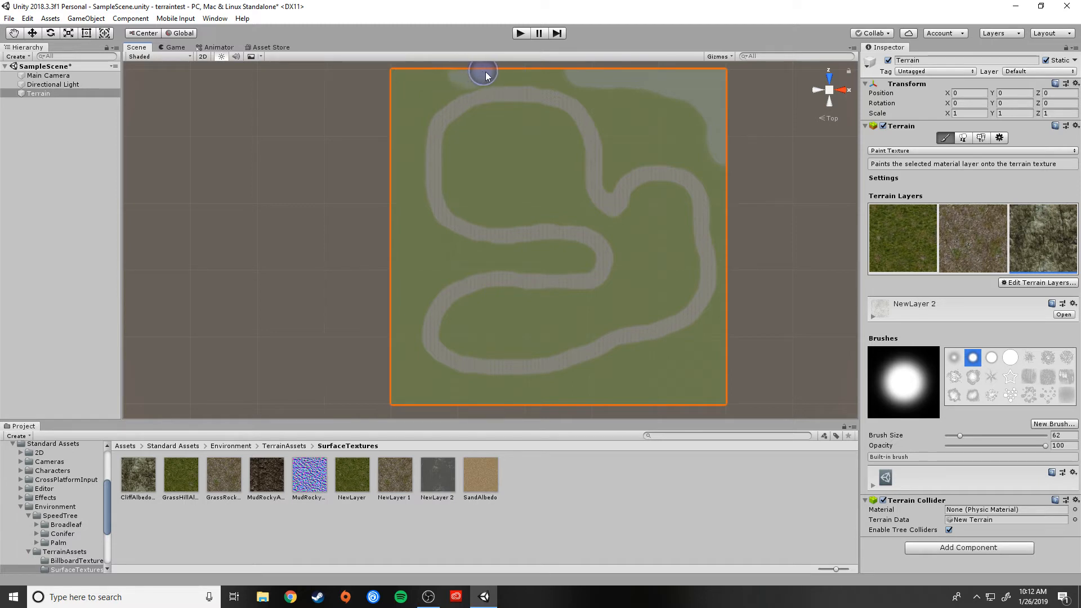
drag(515, 72, 595, 79)
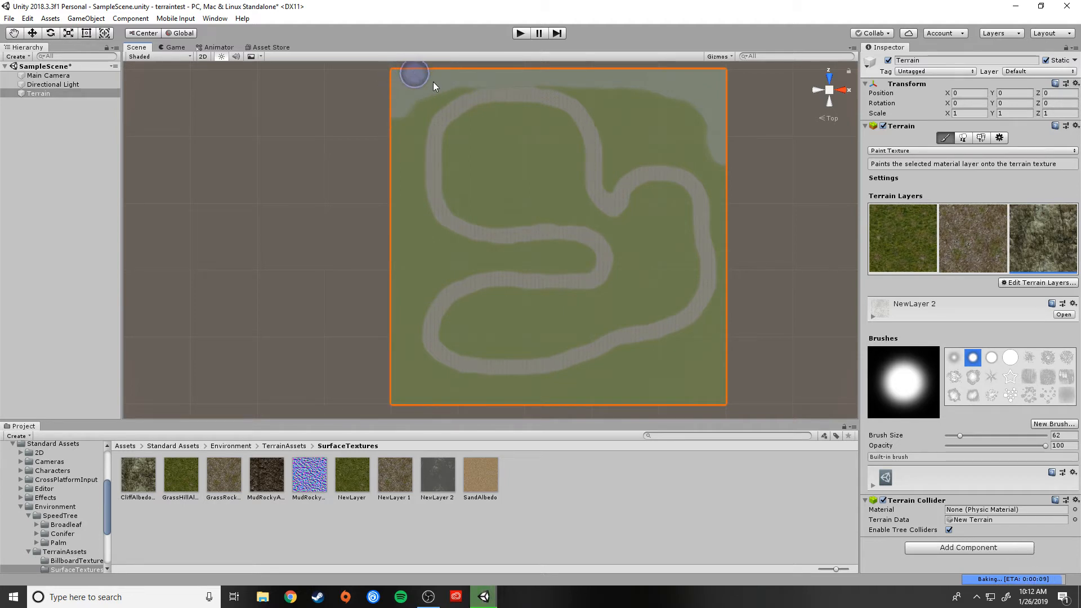
Continue the cliff texture border down the terrain's left edge, along its lower edge and up its right edge.
click(388, 137)
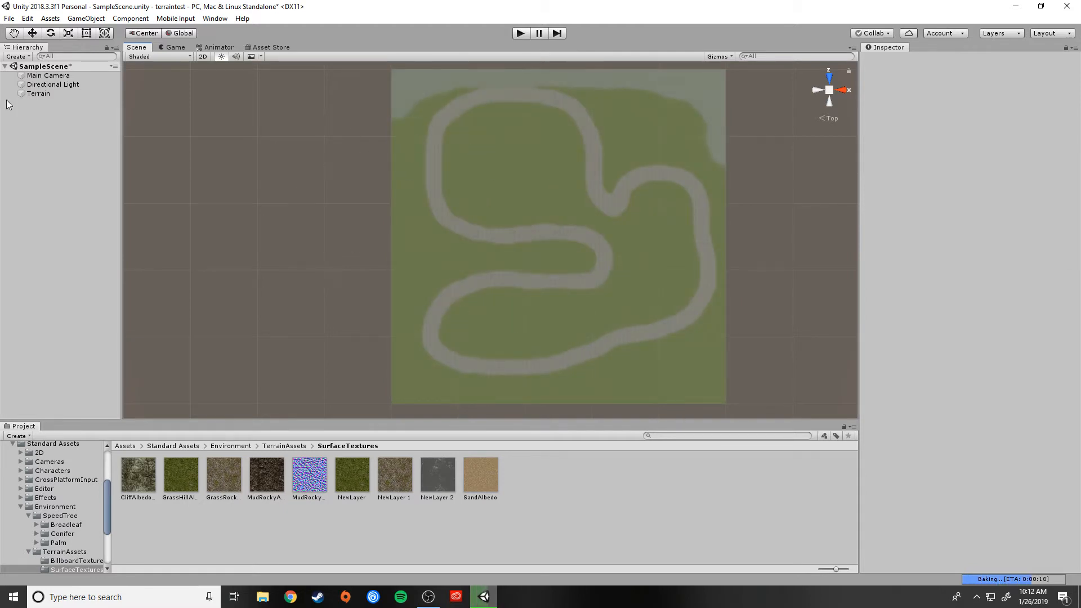
click(44, 94)
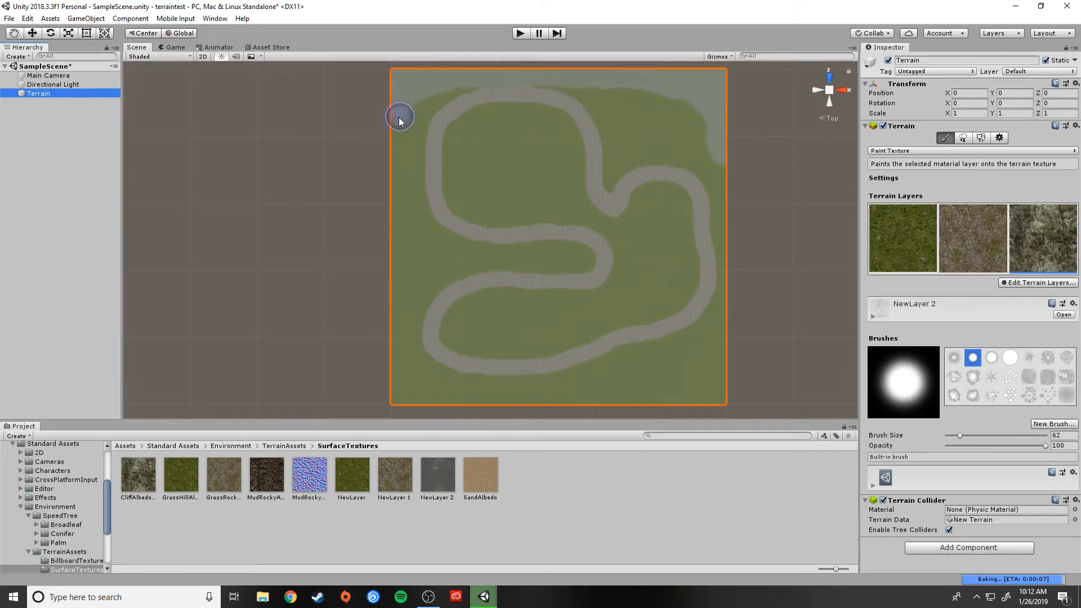
drag(393, 219, 393, 259)
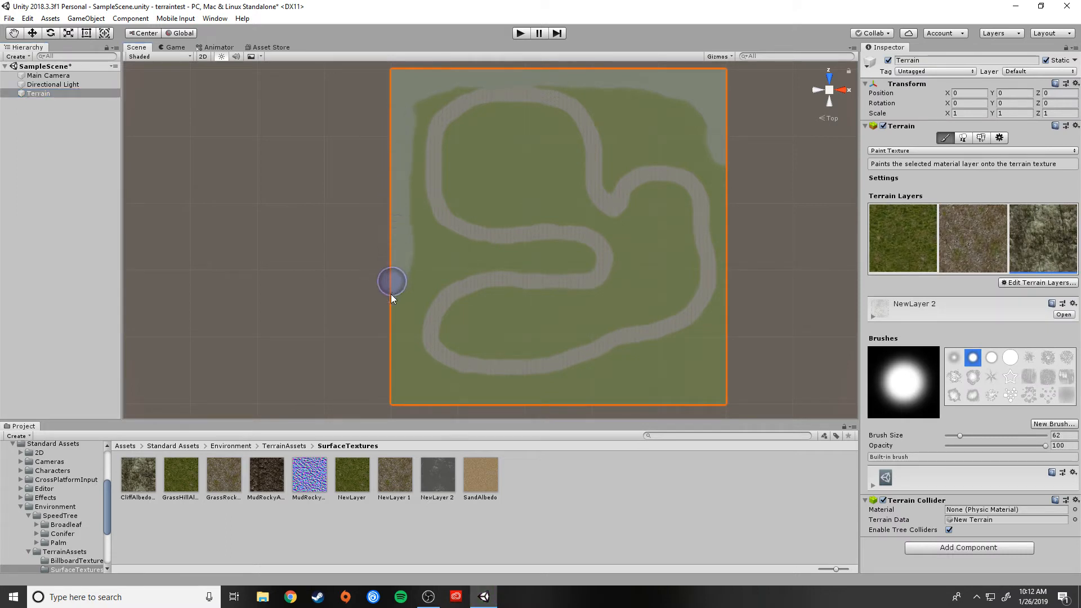
drag(394, 330, 399, 300)
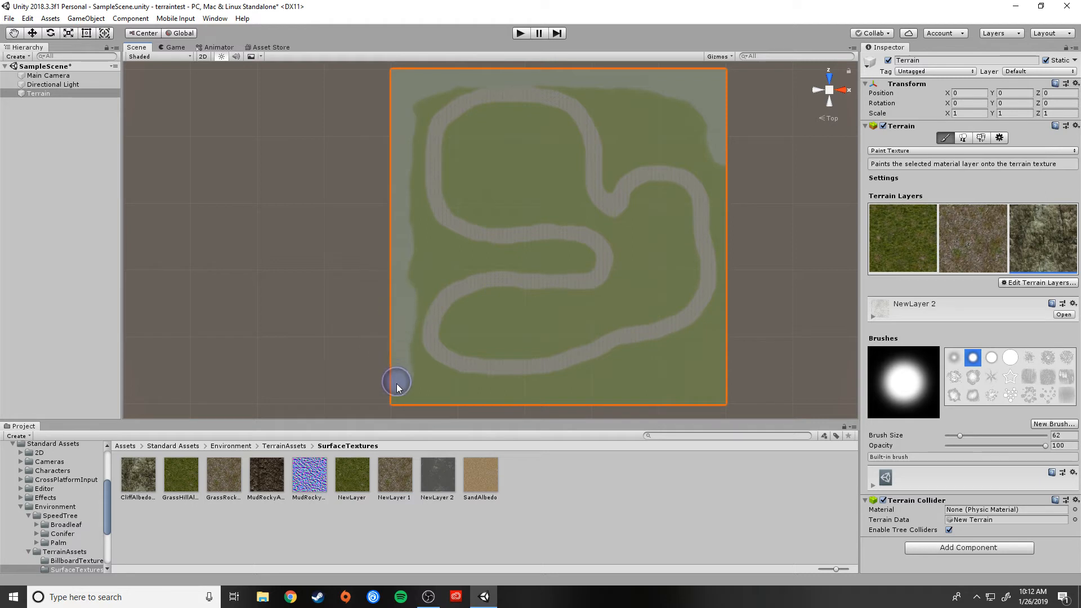
drag(423, 402, 596, 401)
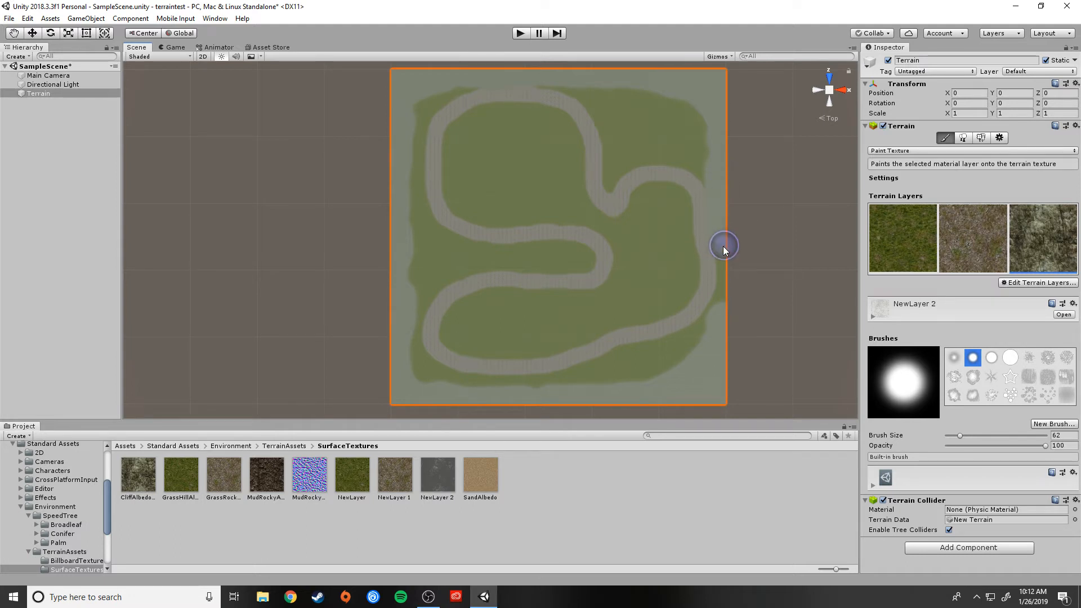
Reduce the brush size to 25 and fill the cliff border's gap on the right edge beside the track.
scroll(736, 270, up, 2)
scroll(748, 253, down, 1)
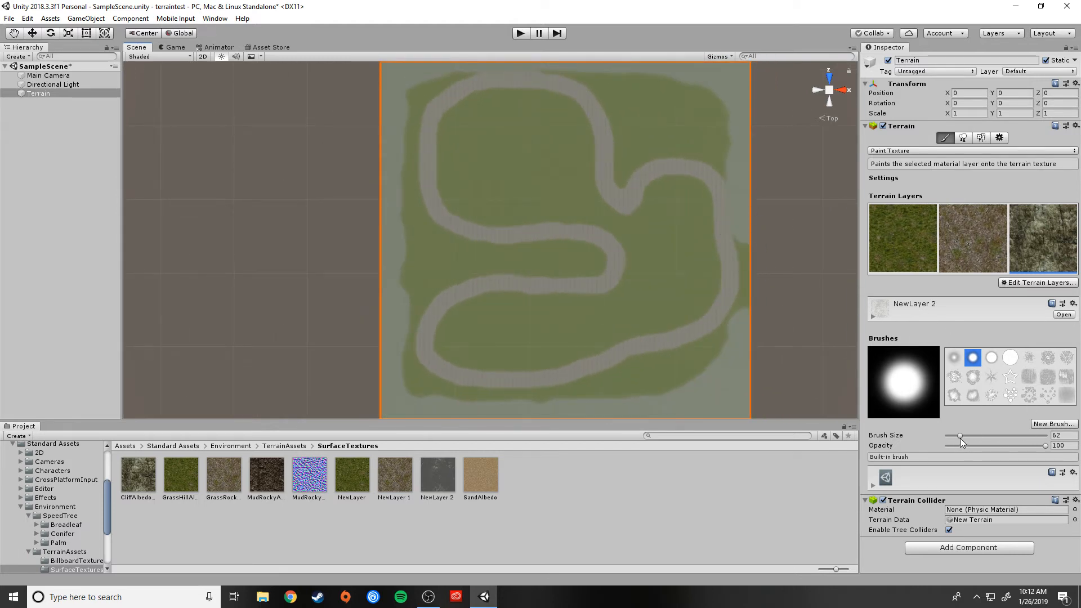
drag(960, 438, 952, 440)
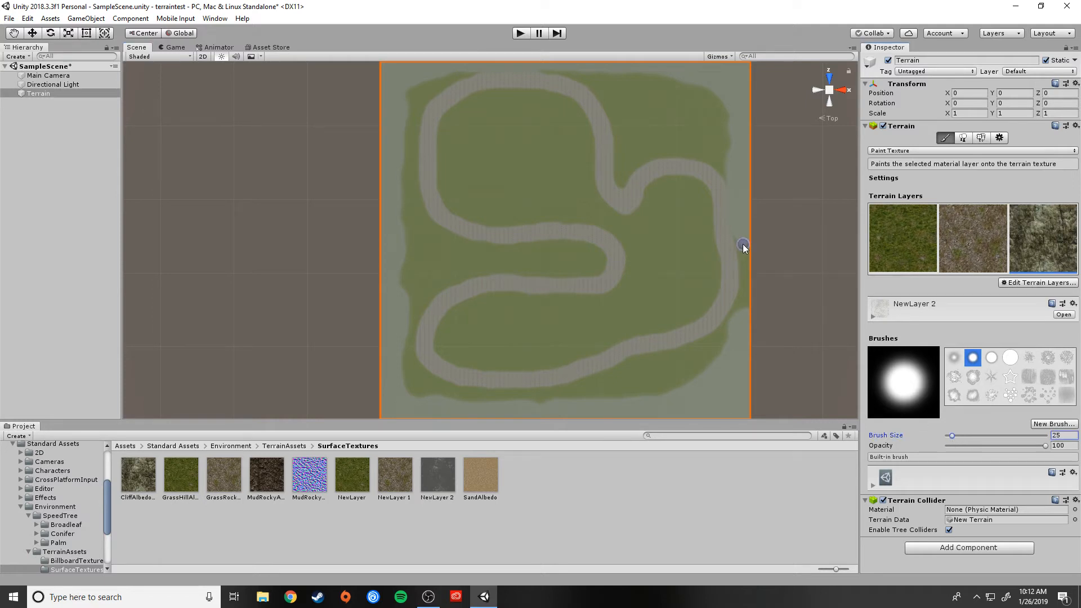
drag(742, 244, 739, 243)
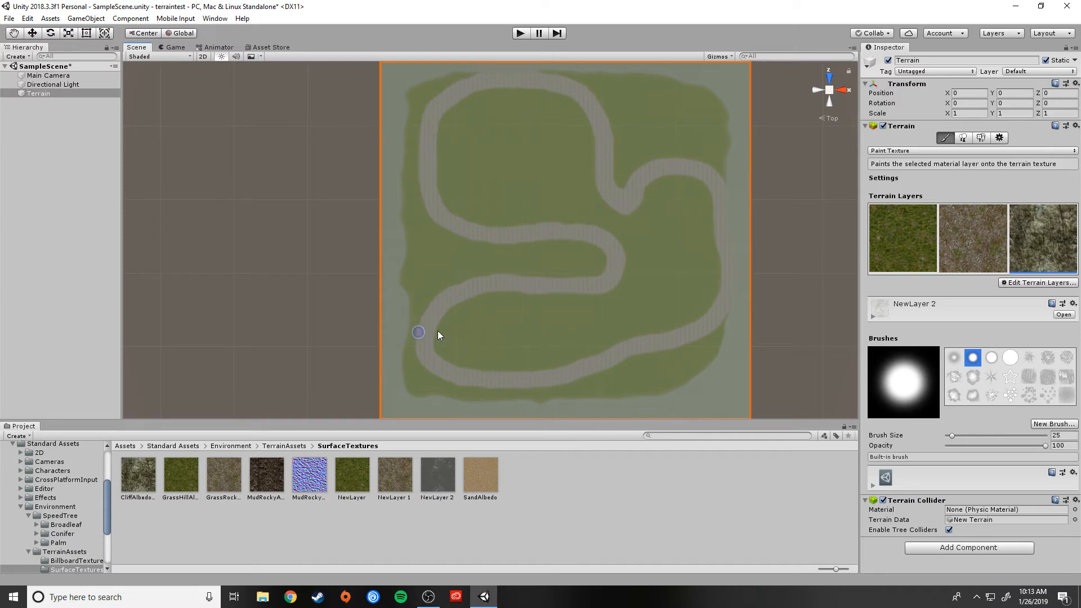
Raise the terrain's two upper corners into hills with Raise or Lower Terrain at a brush size of 100.
scroll(329, 289, up, 8)
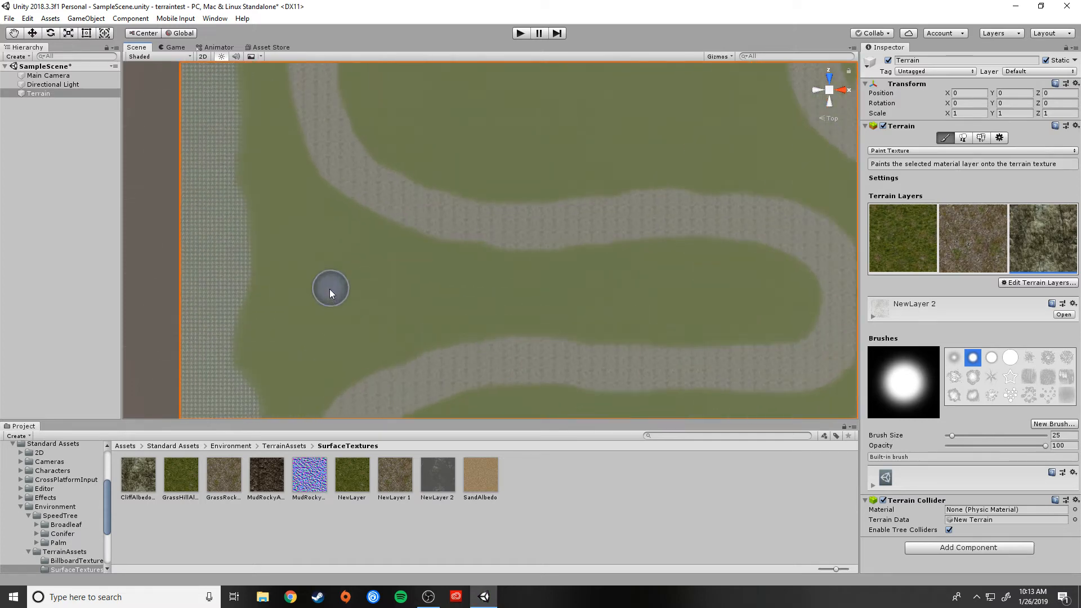
mouse_move(560, 285)
right_down()
mouse_move(253, 186)
mouse_move(316, 150)
mouse_move(277, 138)
mouse_move(311, 152)
mouse_move(307, 187)
mouse_move(260, 113)
mouse_move(260, 89)
mouse_move(289, 96)
mouse_move(258, 116)
mouse_move(311, 130)
mouse_move(360, 174)
mouse_move(489, 219)
mouse_move(736, 169)
right_up()
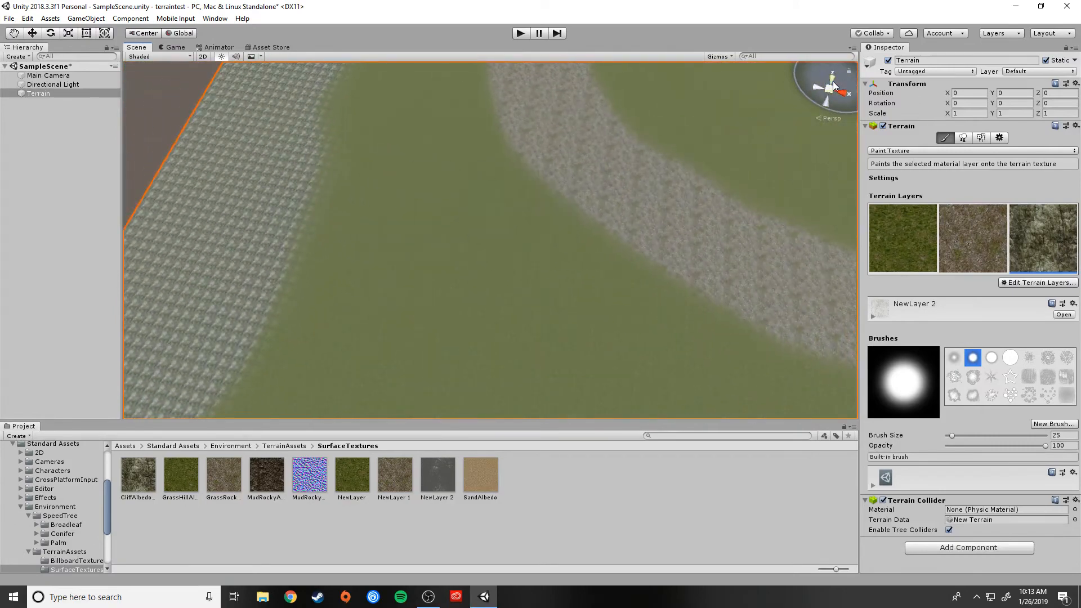
click(817, 88)
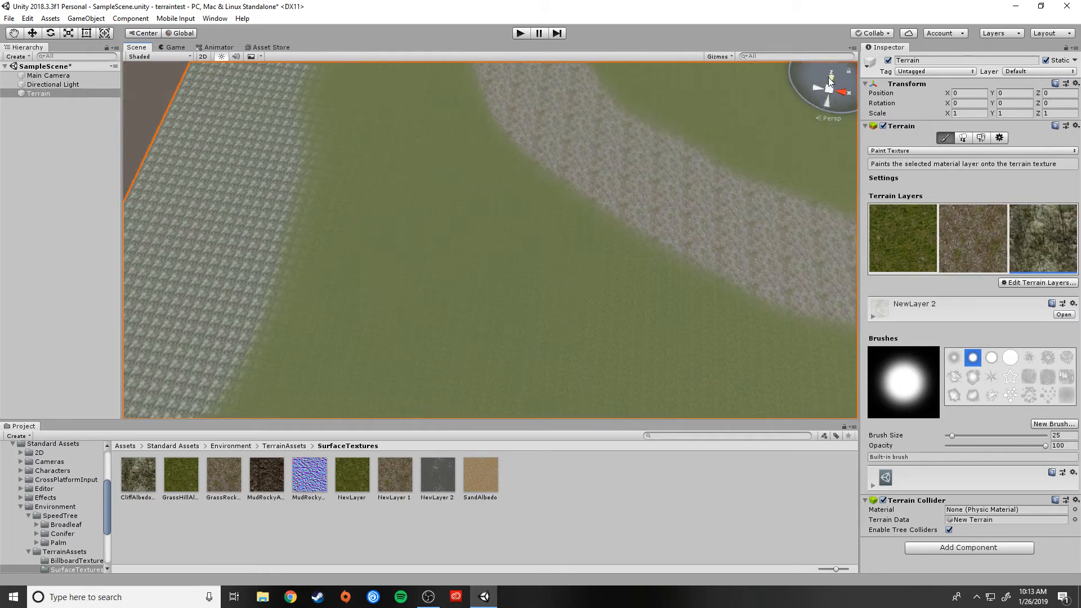
click(828, 80)
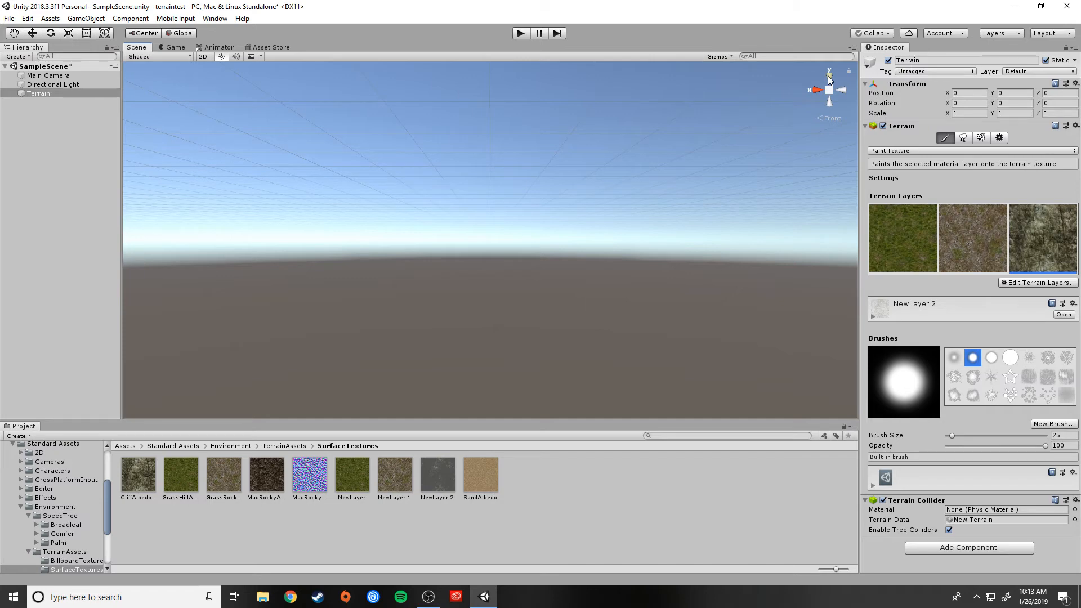
click(828, 81)
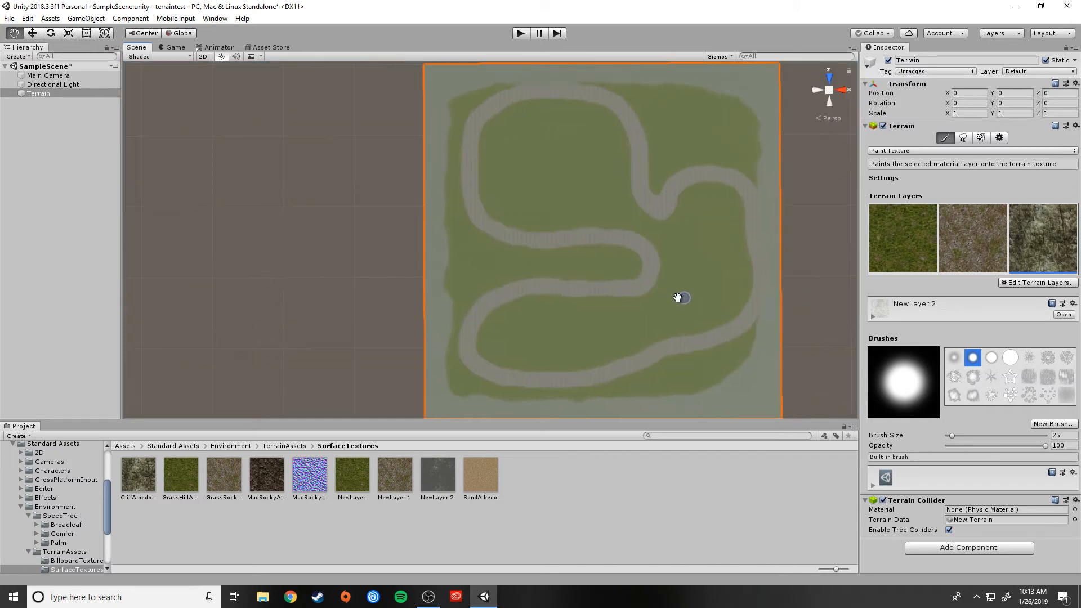
click(907, 152)
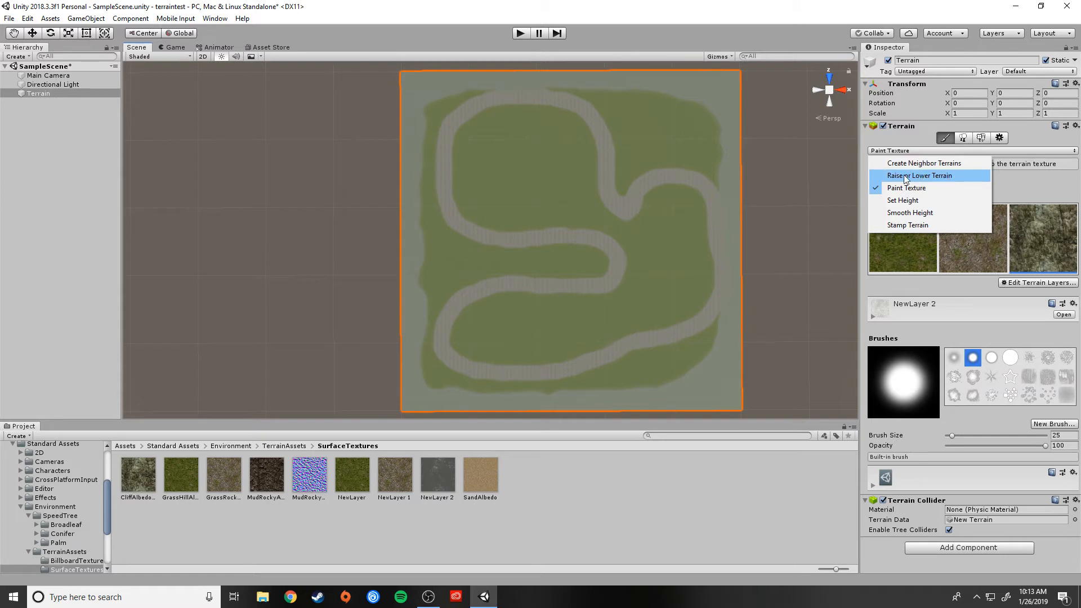
click(918, 176)
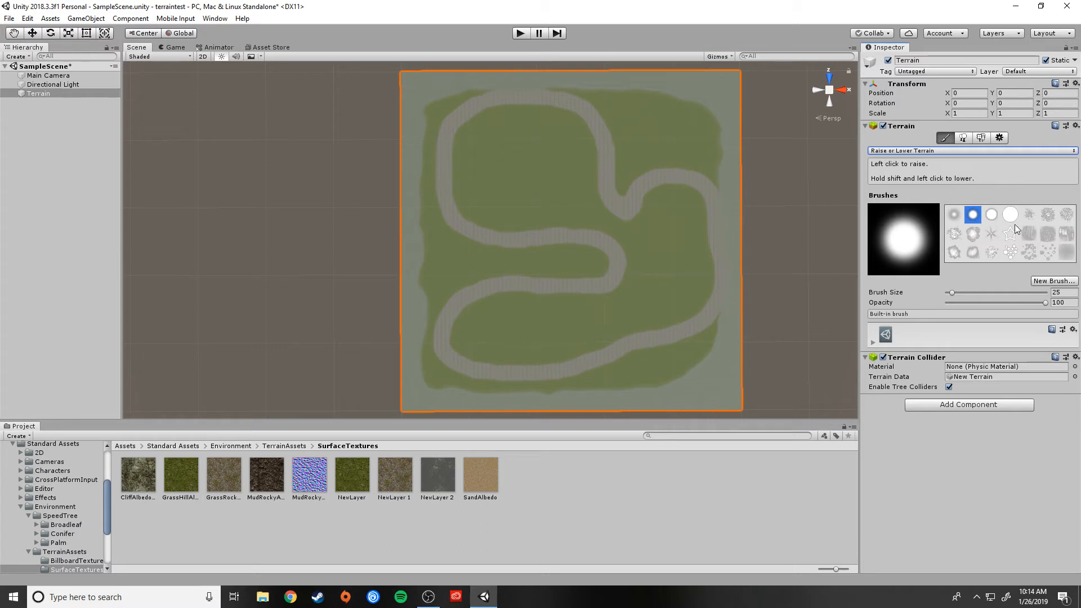
click(946, 292)
drag(942, 294, 968, 293)
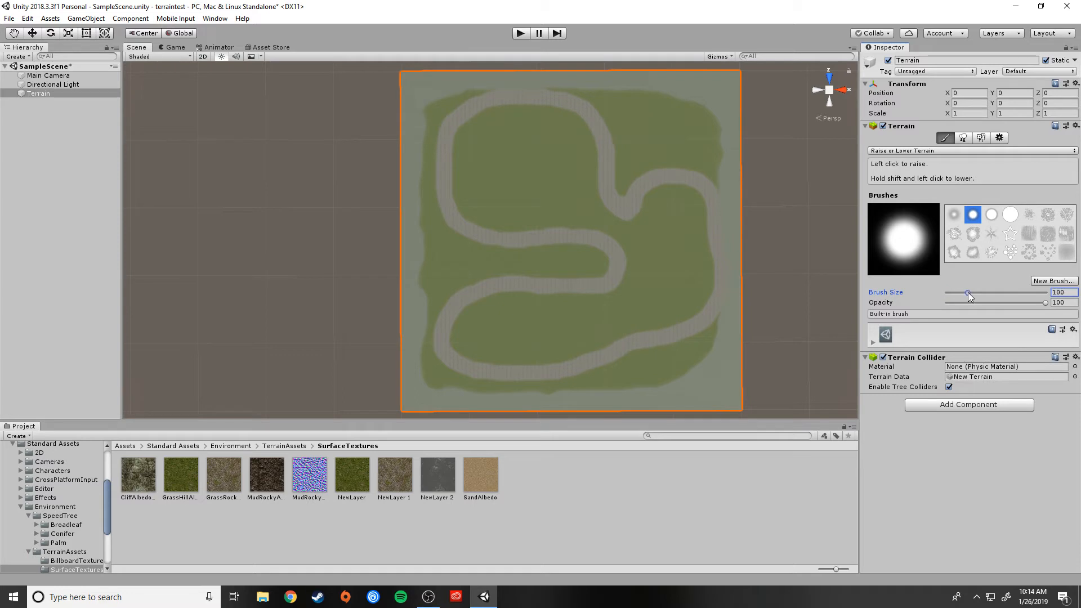
click(729, 83)
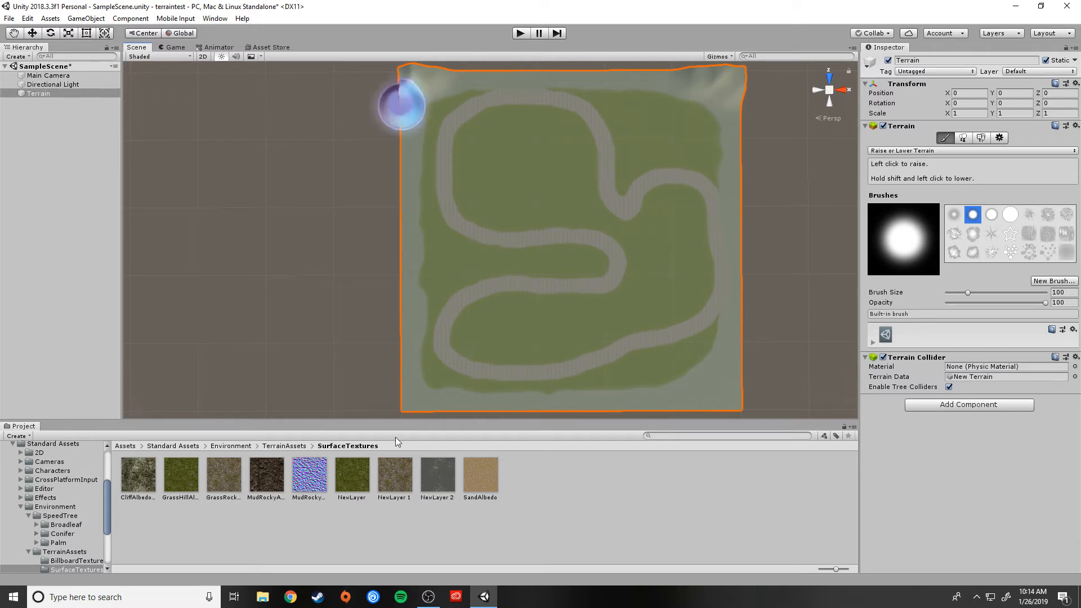
click(400, 110)
Reselect the Terrain, extend the upper-left hill down the edge, and raise hills in the two lower corners.
click(49, 94)
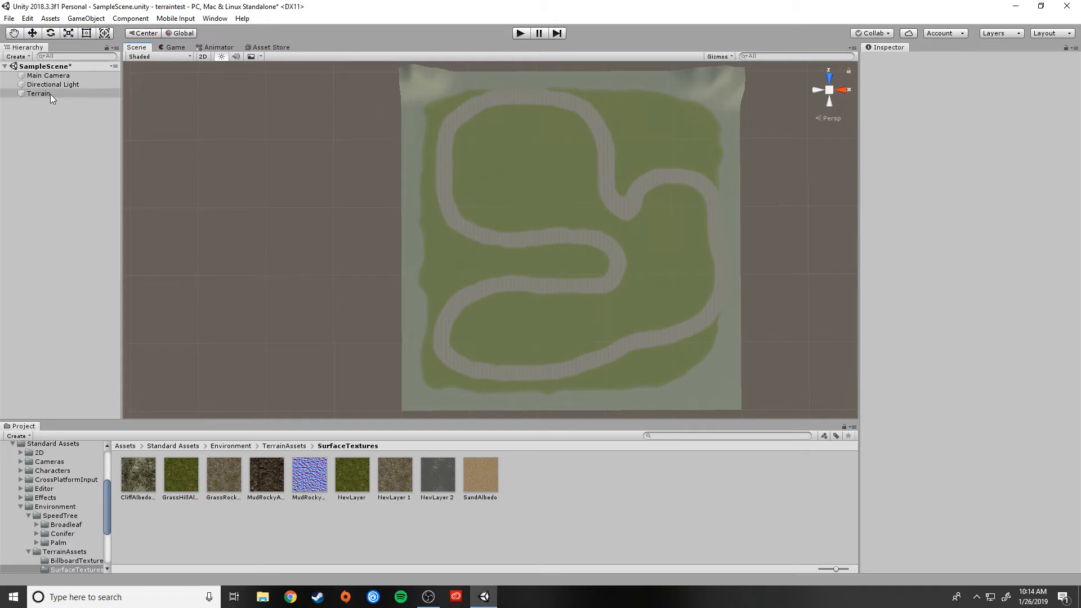
click(400, 111)
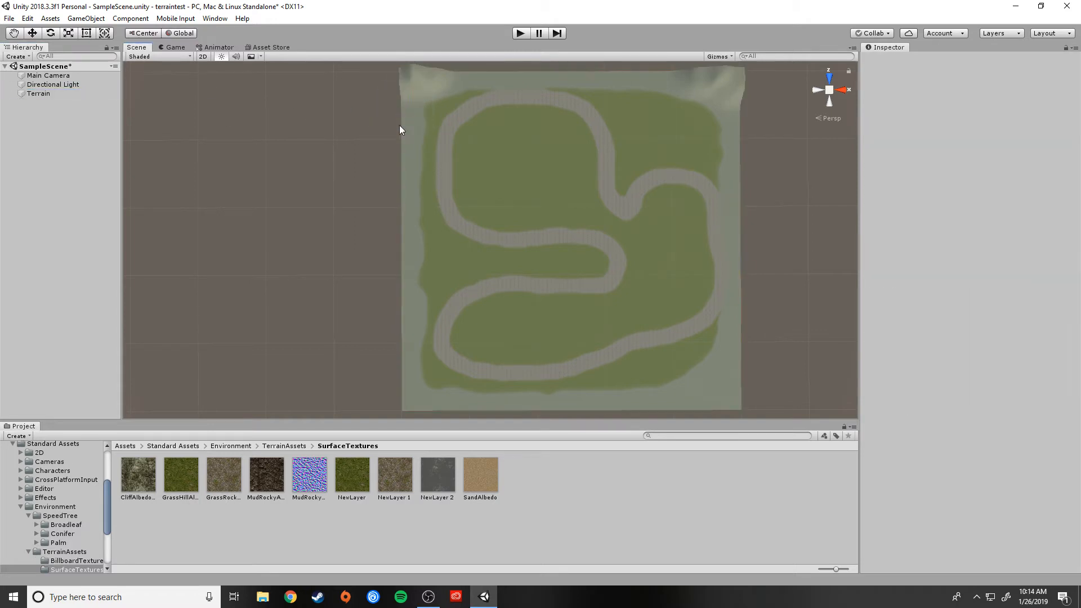
click(31, 94)
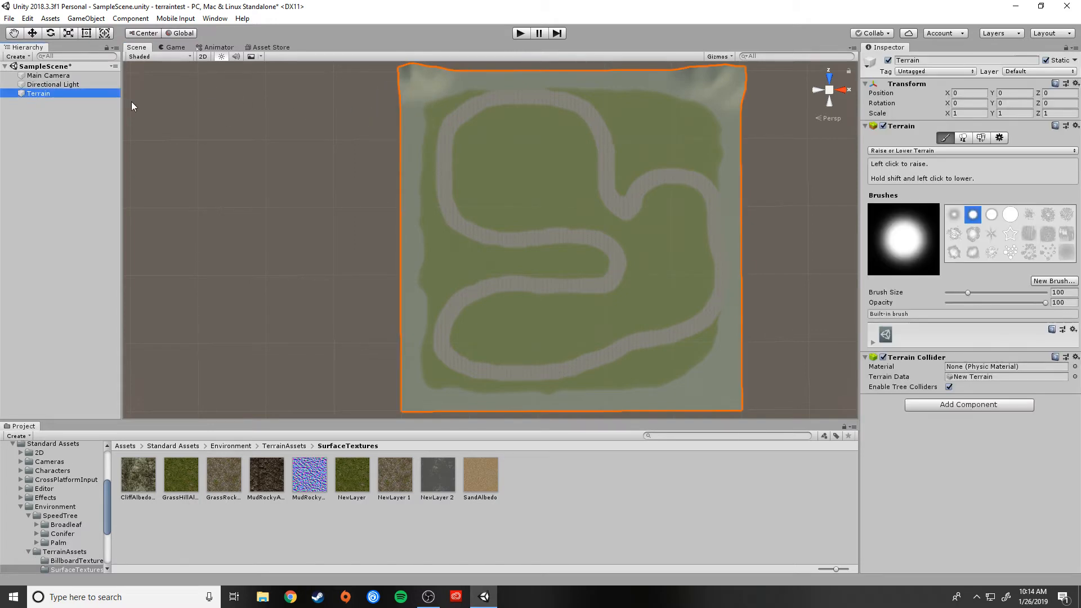
click(402, 109)
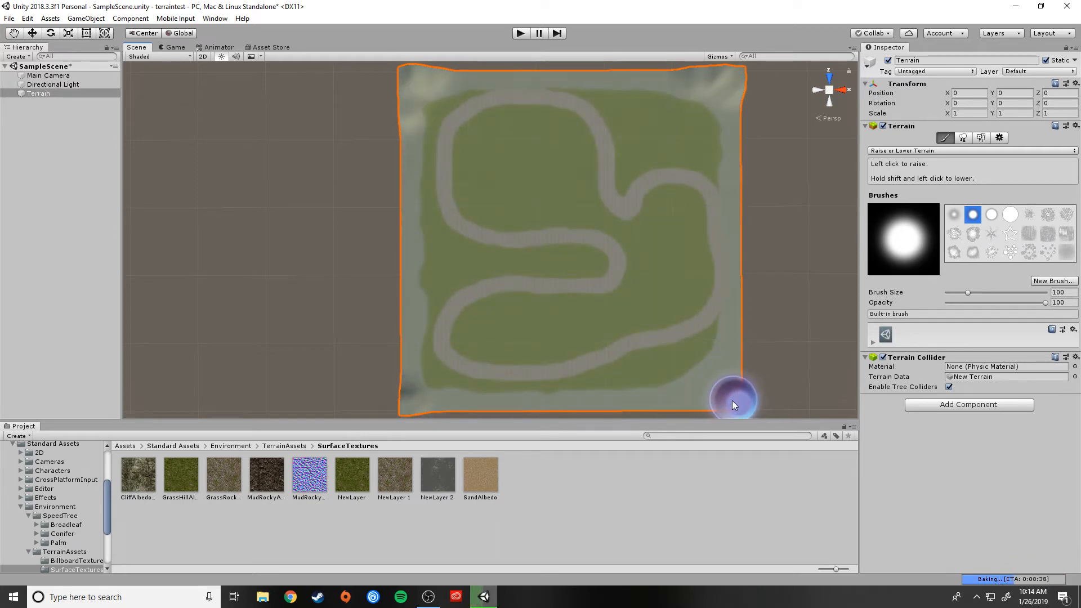
click(726, 374)
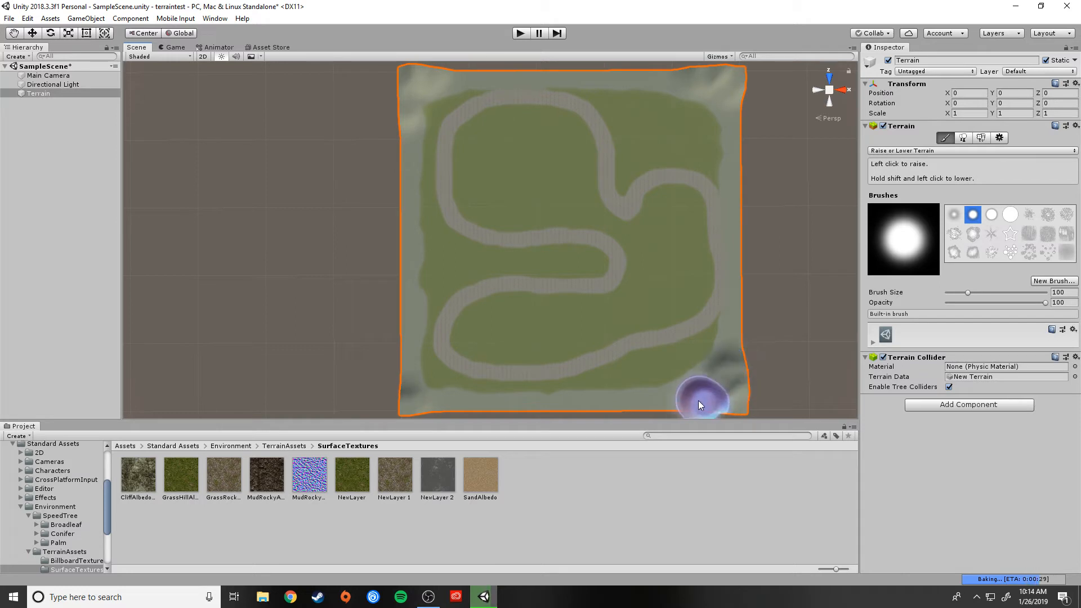
click(739, 337)
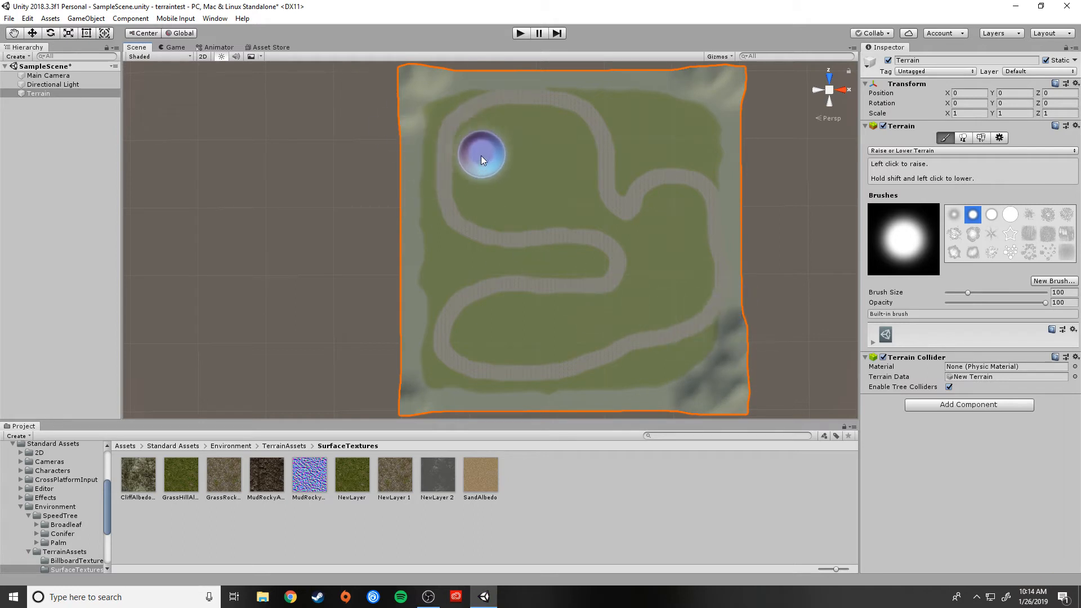
Examine a raised corner and its cliff texture up close from near ground level along the track.
alt+drag(482, 157, 422, 201)
alt+drag(670, 306, 482, 121)
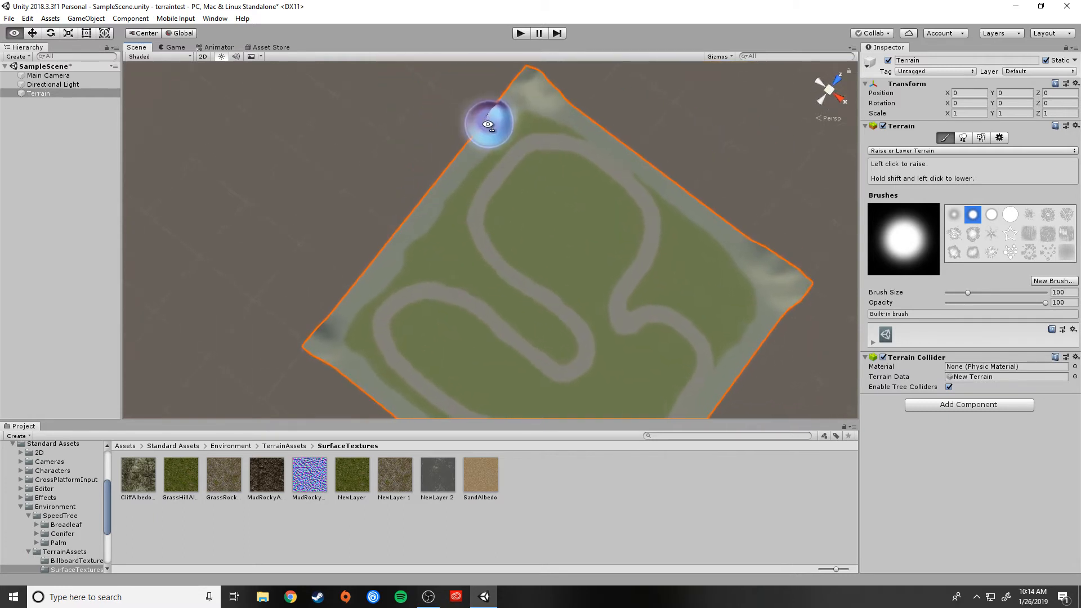
scroll(549, 146, up, 3)
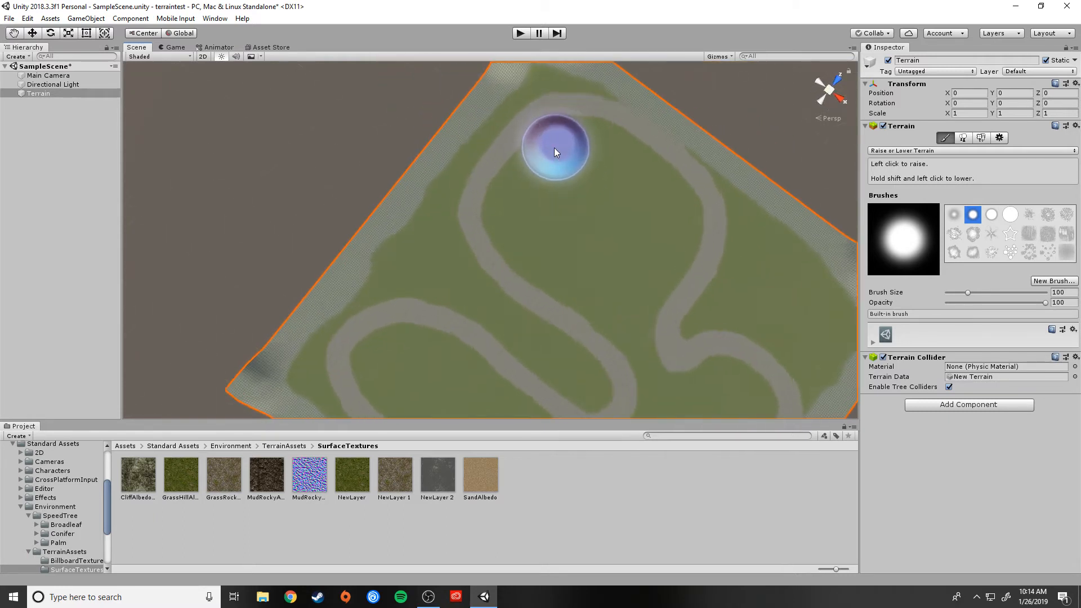
scroll(567, 147, up, 10)
alt+drag(606, 222, 619, 47)
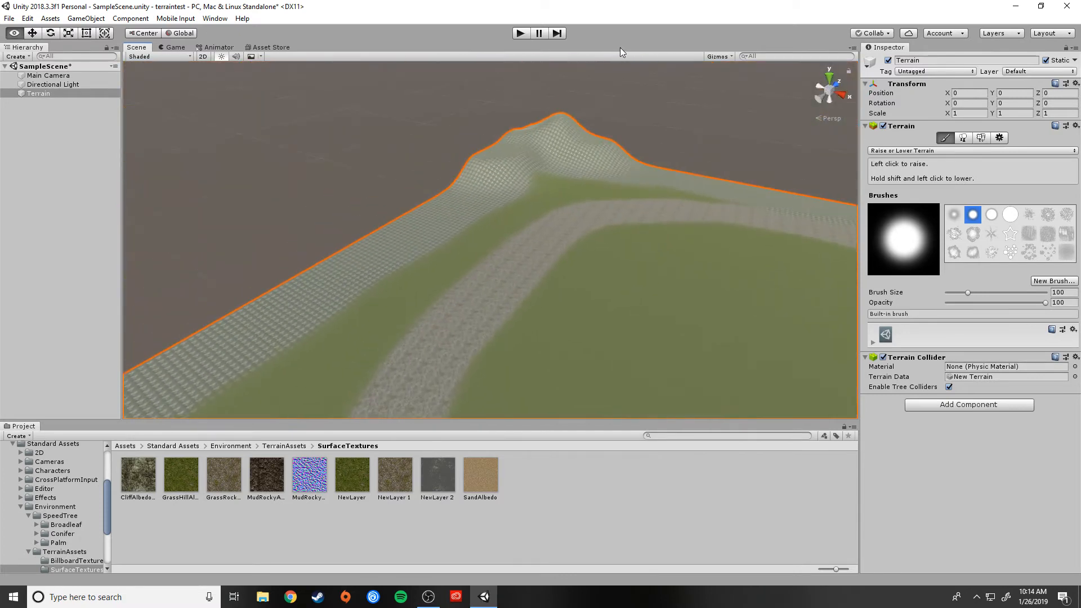
scroll(581, 168, up, 10)
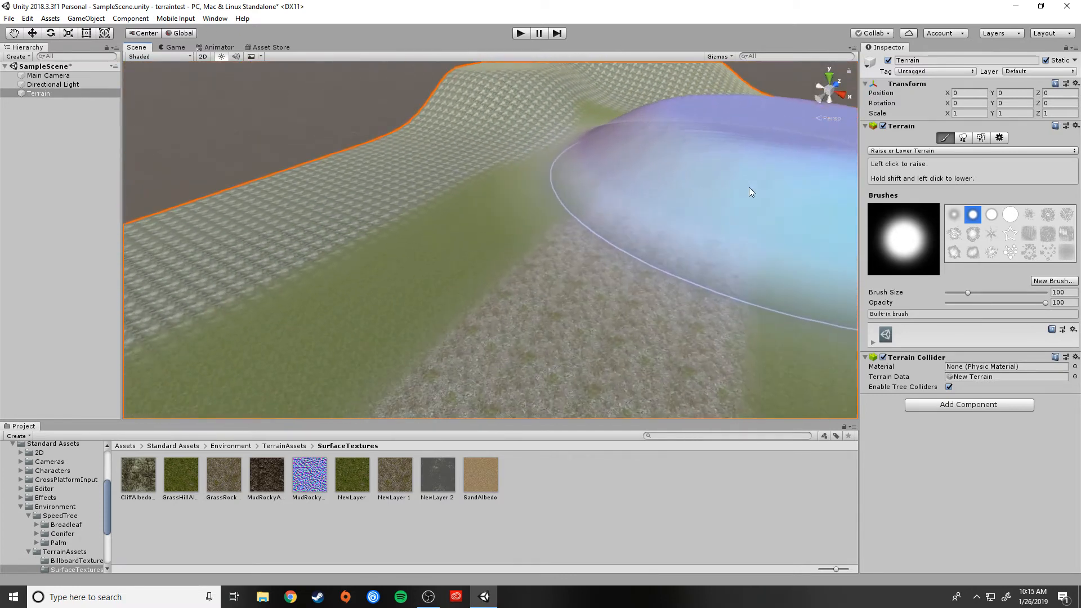
Raise the corner hill higher and extend its slope along the cliff border, and reduce the brush size to 33.
scroll(749, 187, down, 10)
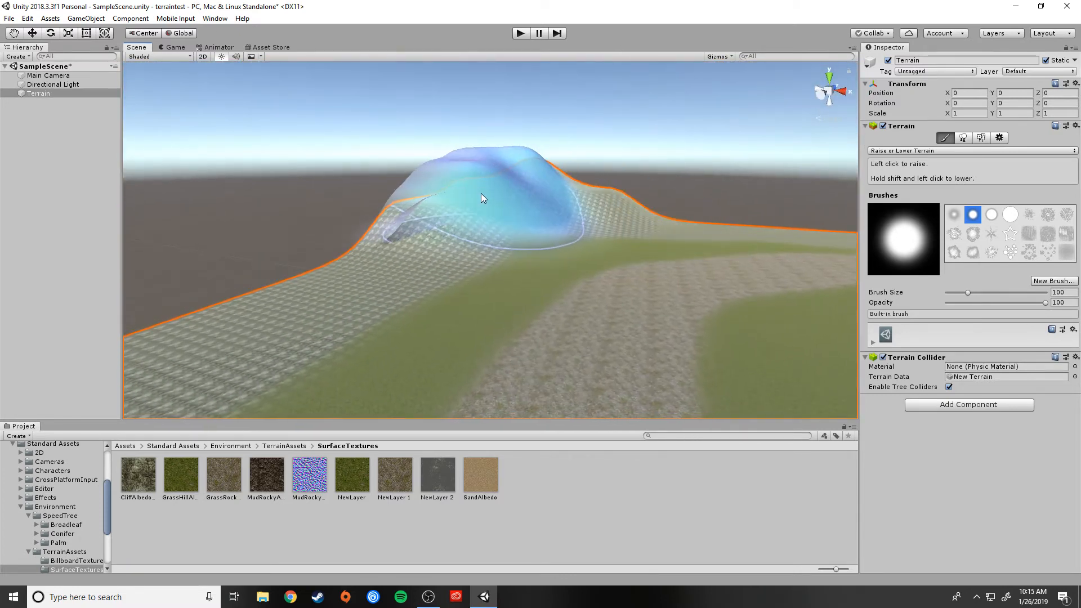
mouse_move(482, 194)
mouse_down()
mouse_move(589, 184)
mouse_move(602, 202)
mouse_up()
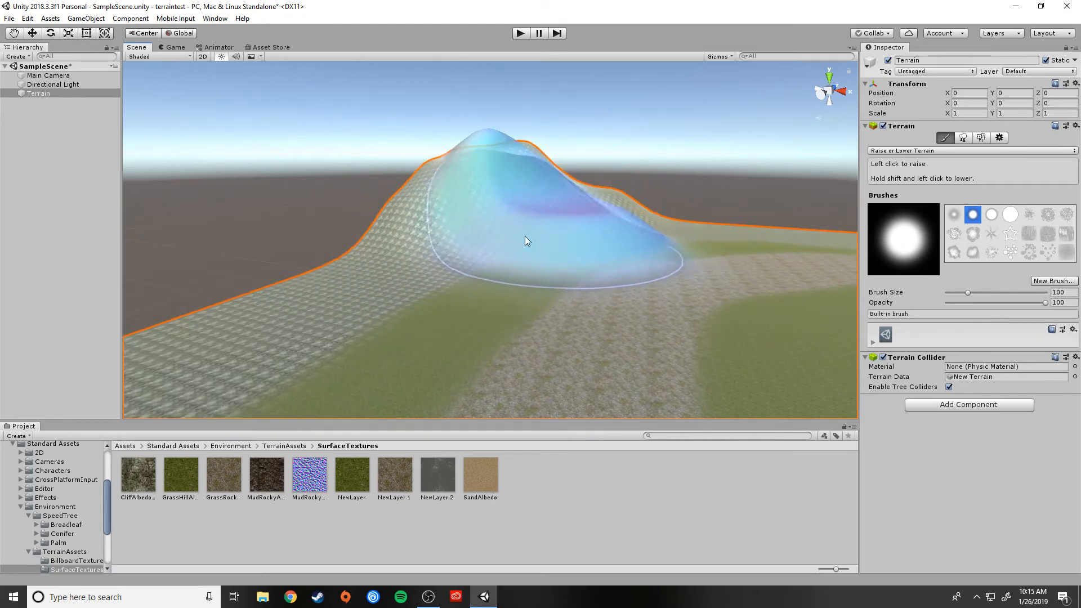
mouse_move(471, 330)
right_down()
mouse_move(989, 326)
mouse_move(21, 326)
mouse_move(1032, 319)
mouse_move(987, 312)
mouse_move(898, 329)
mouse_move(727, 282)
mouse_move(897, 305)
mouse_move(817, 284)
mouse_move(850, 297)
right_up()
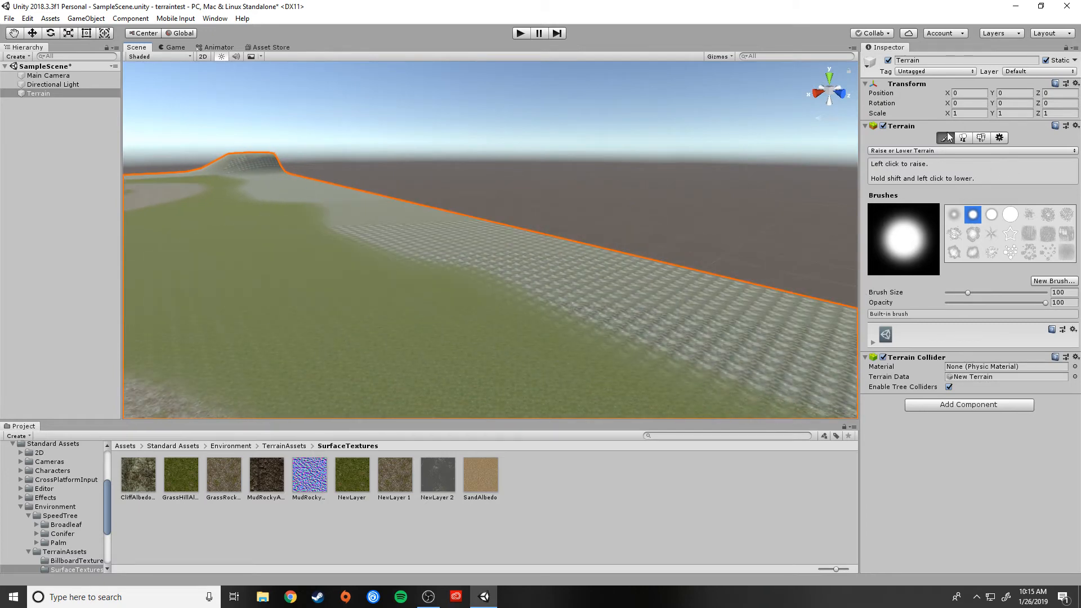
drag(968, 293, 954, 293)
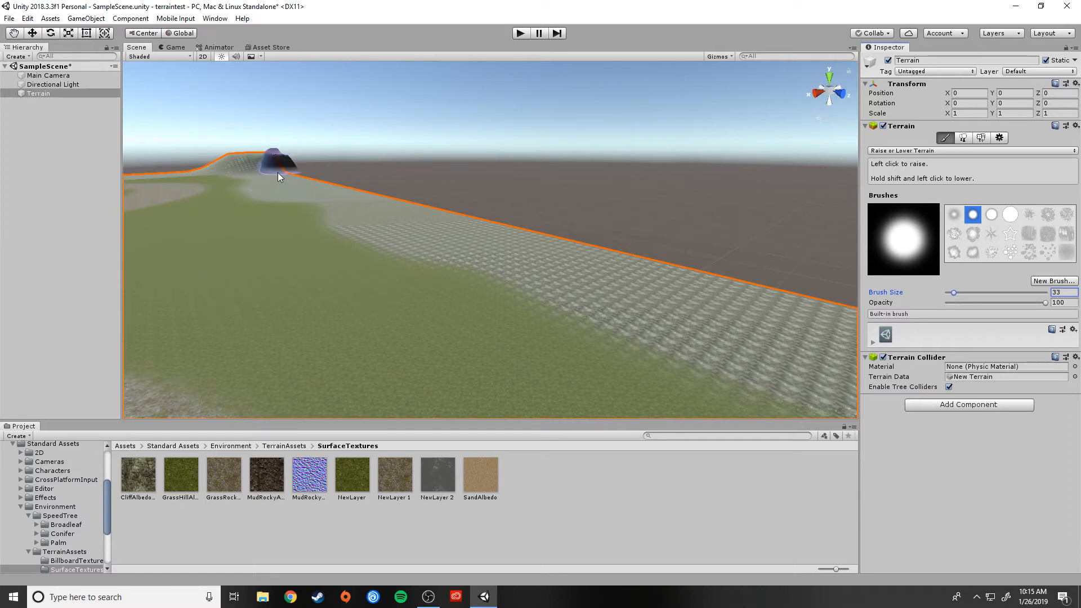
drag(278, 175, 309, 189)
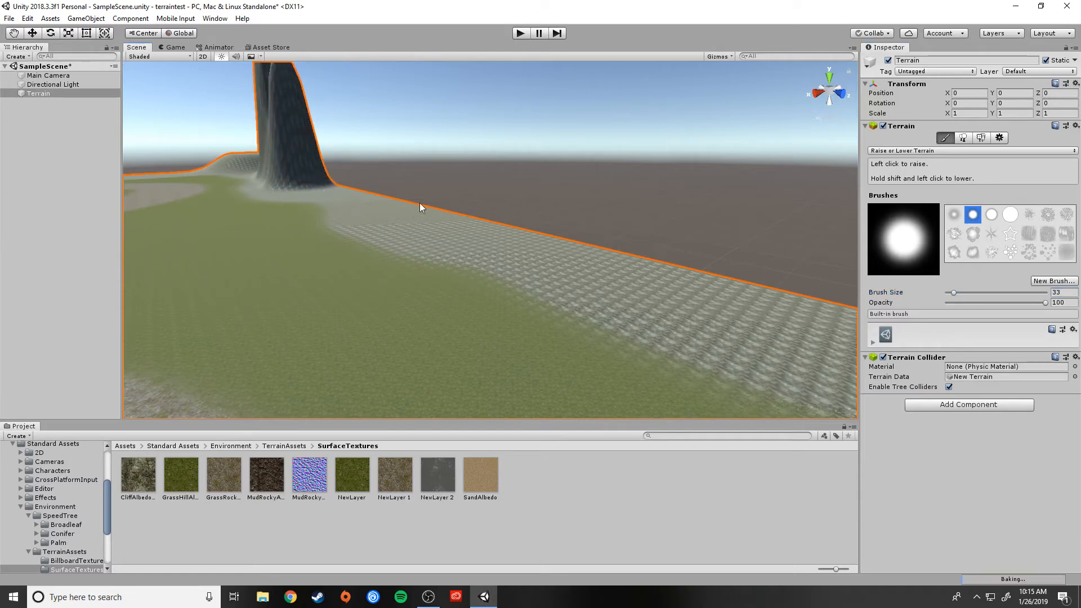
key(ctrl+z)
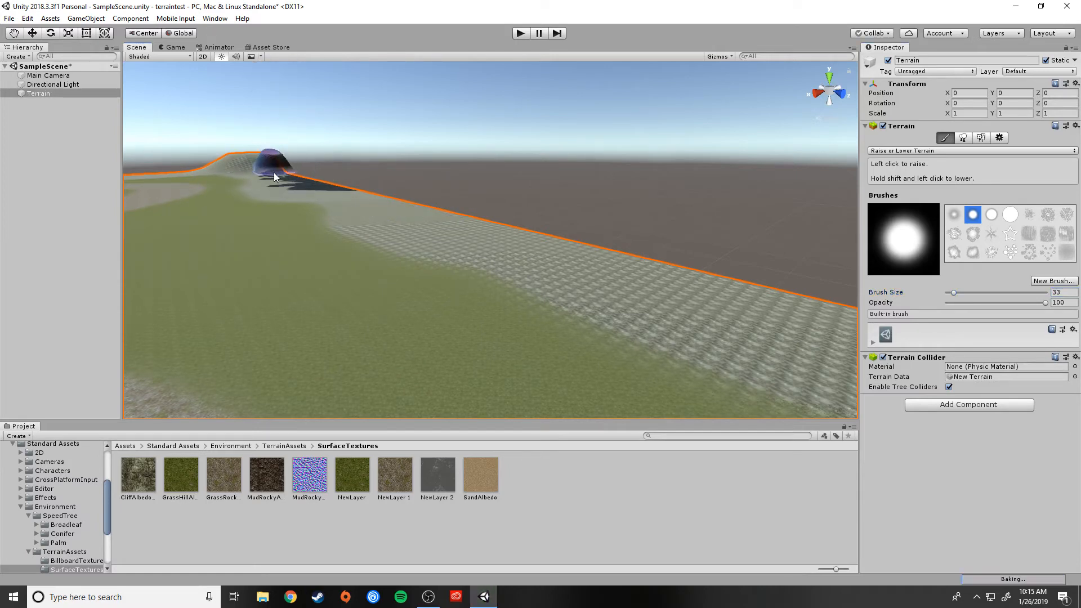
mouse_move(273, 172)
mouse_down()
mouse_move(384, 219)
mouse_move(501, 248)
mouse_move(579, 288)
mouse_move(469, 269)
mouse_move(536, 272)
mouse_move(494, 256)
mouse_move(553, 271)
mouse_move(439, 256)
mouse_up()
key(ctrl+z)
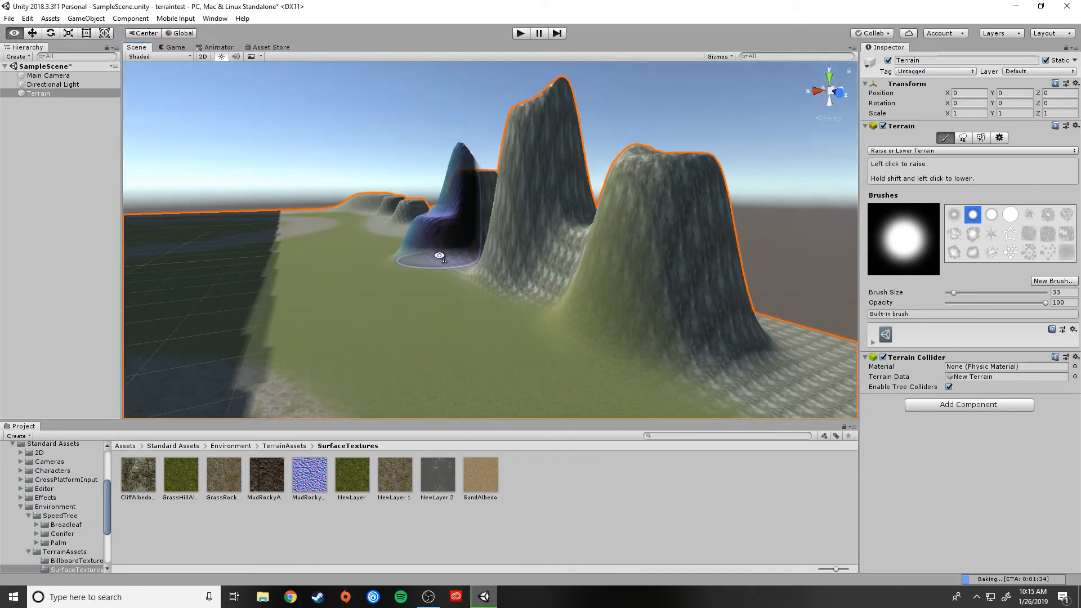
right_drag(439, 256, 442, 254)
key(ctrl+z)
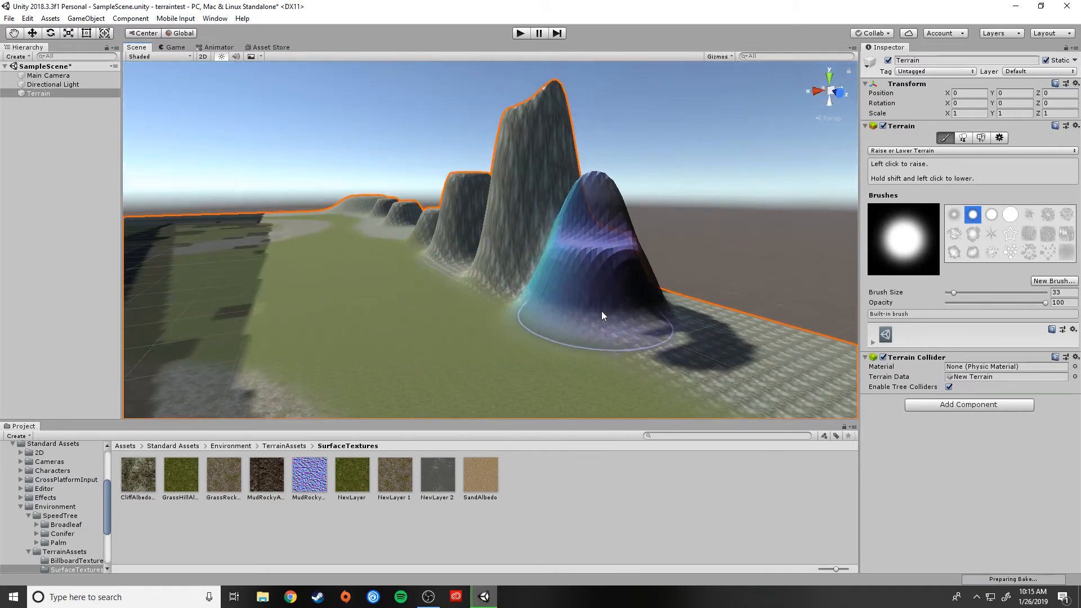
key(ctrl+z)
key(ctrl+z)
key(ctrl+z)
key(ctrl+z)
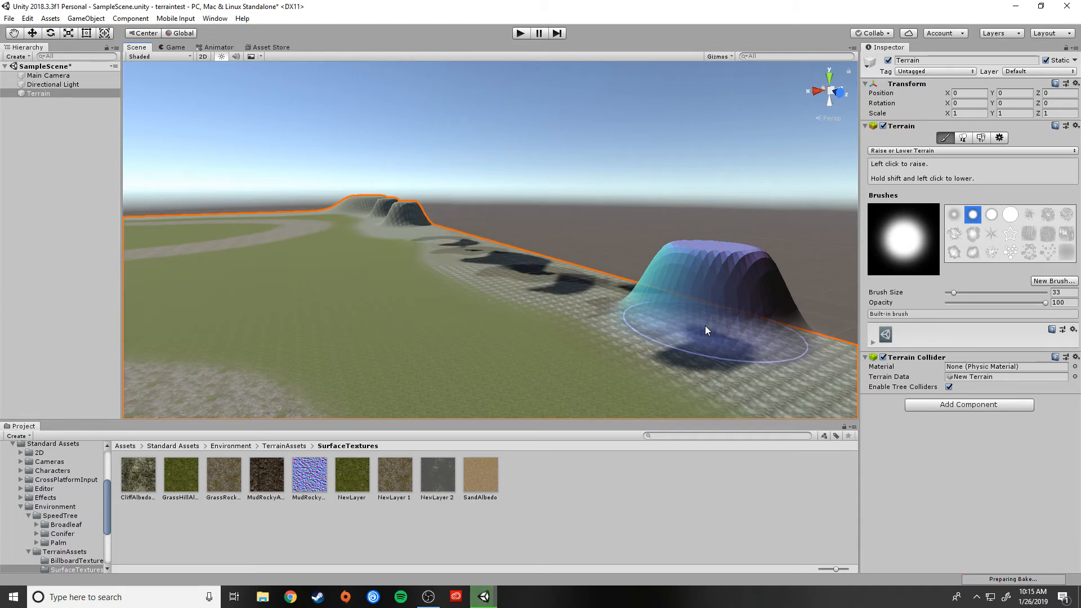
key(ctrl+z)
key(ctrl+z)
key(ctrl+z)
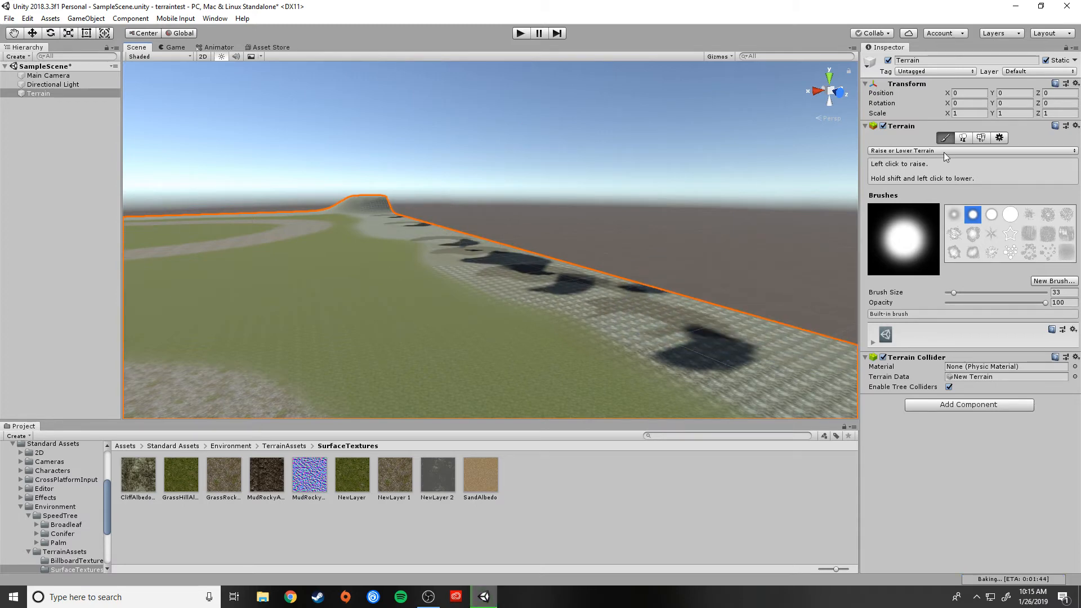
key(ctrl+z)
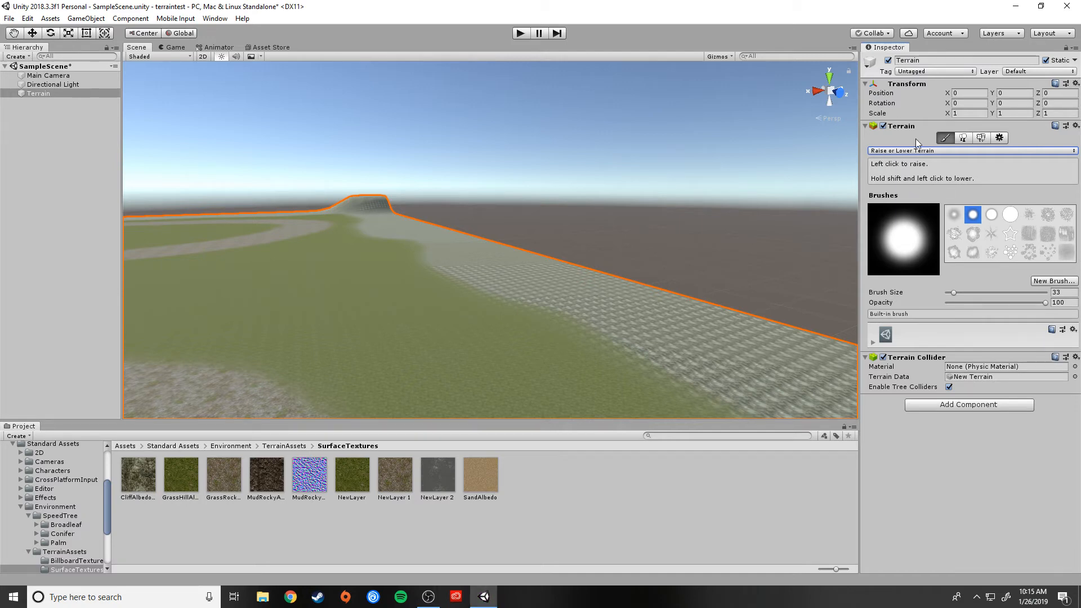
Build a ledge along the cliff-textured border using Set Height with a height of 10.
click(914, 151)
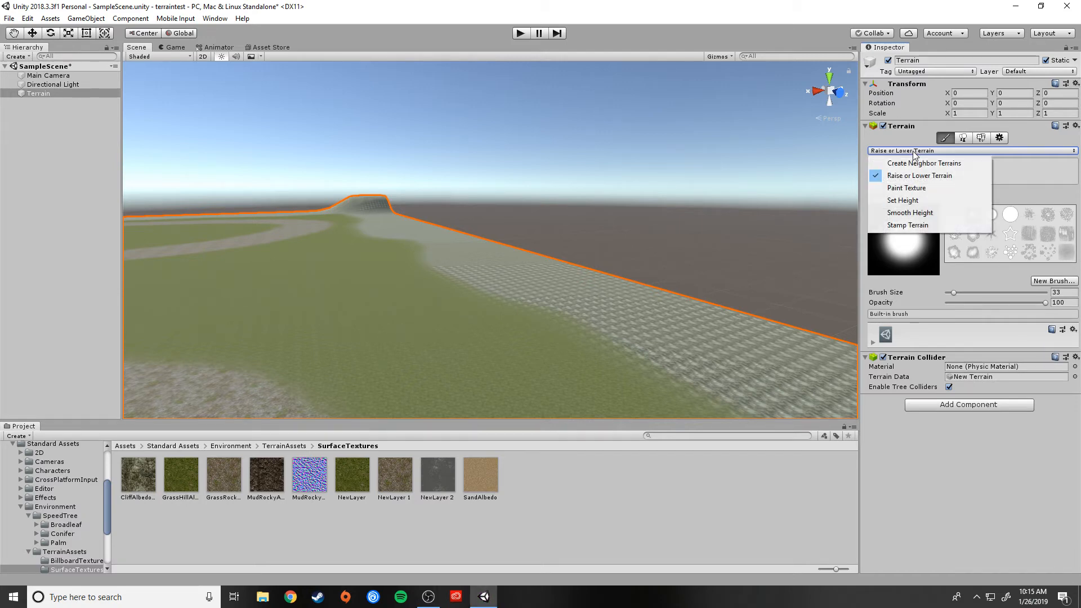
click(902, 201)
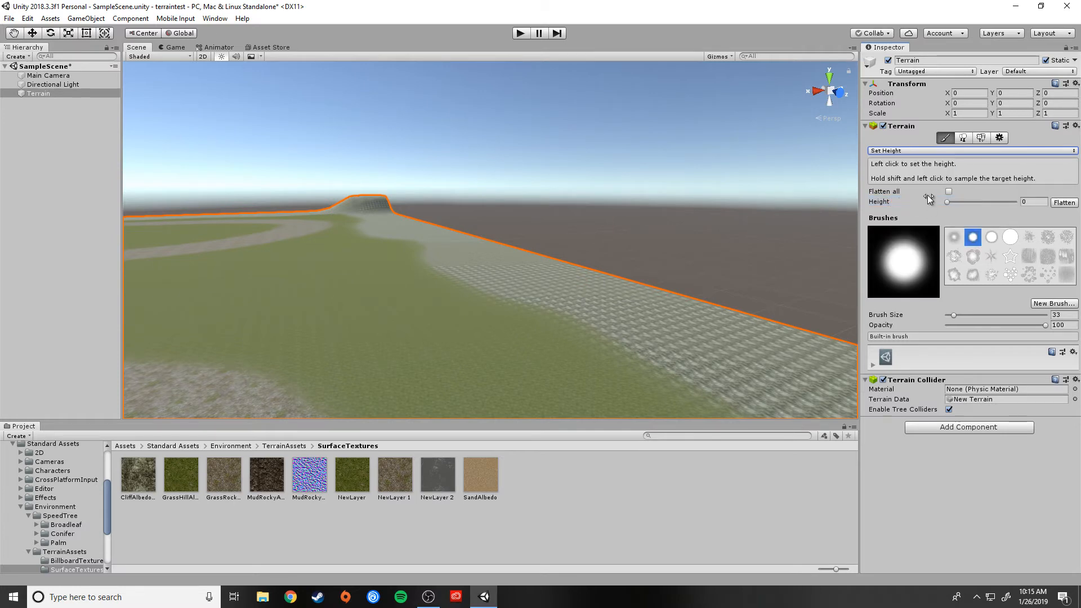
click(1026, 202)
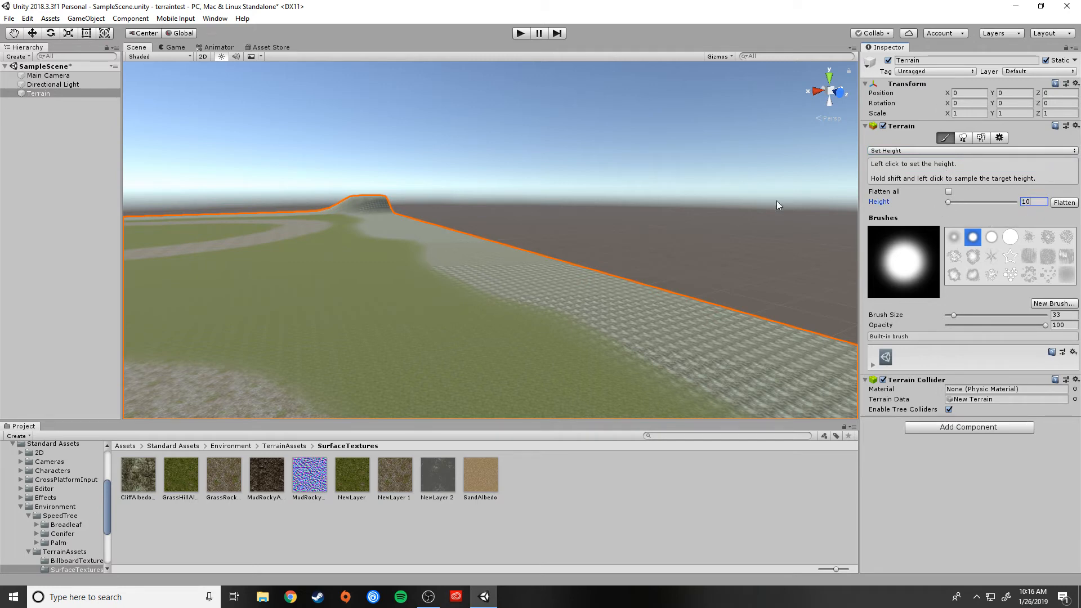
click(601, 293)
drag(599, 292, 442, 227)
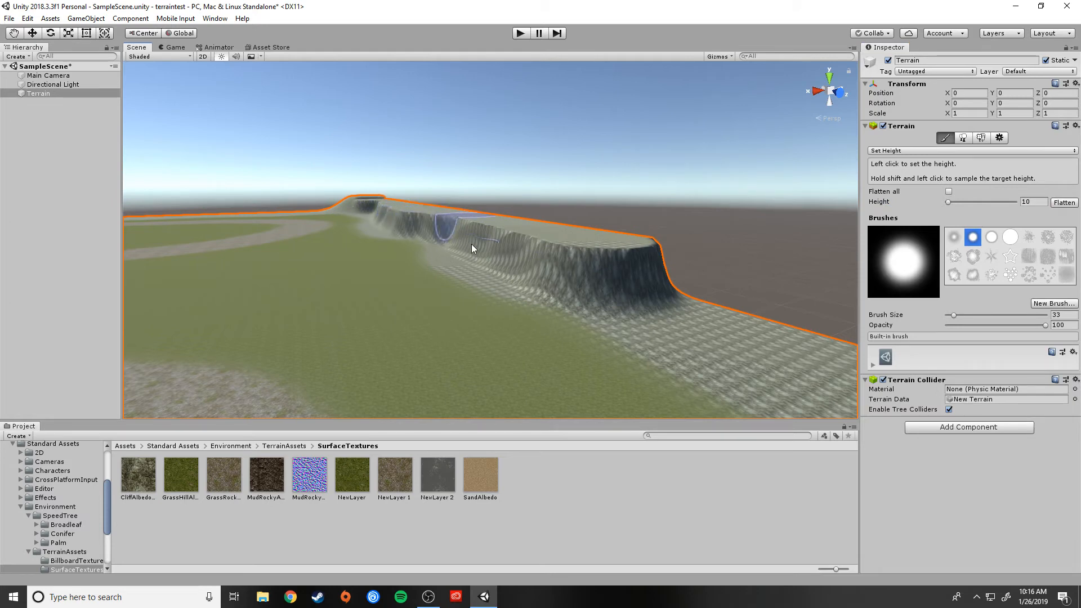
drag(472, 244, 746, 343)
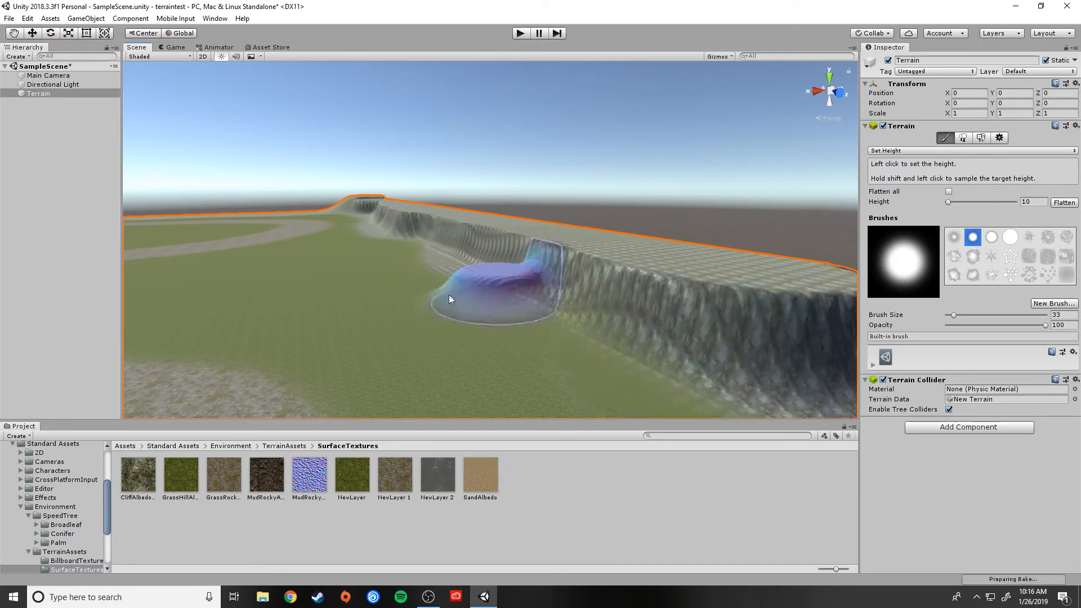
Continue the ledge at height 10 along the same border to the other corner hill, filling the gap between its two sections.
mouse_move(391, 279)
right_down()
mouse_move(717, 328)
mouse_move(622, 293)
mouse_move(654, 246)
right_up()
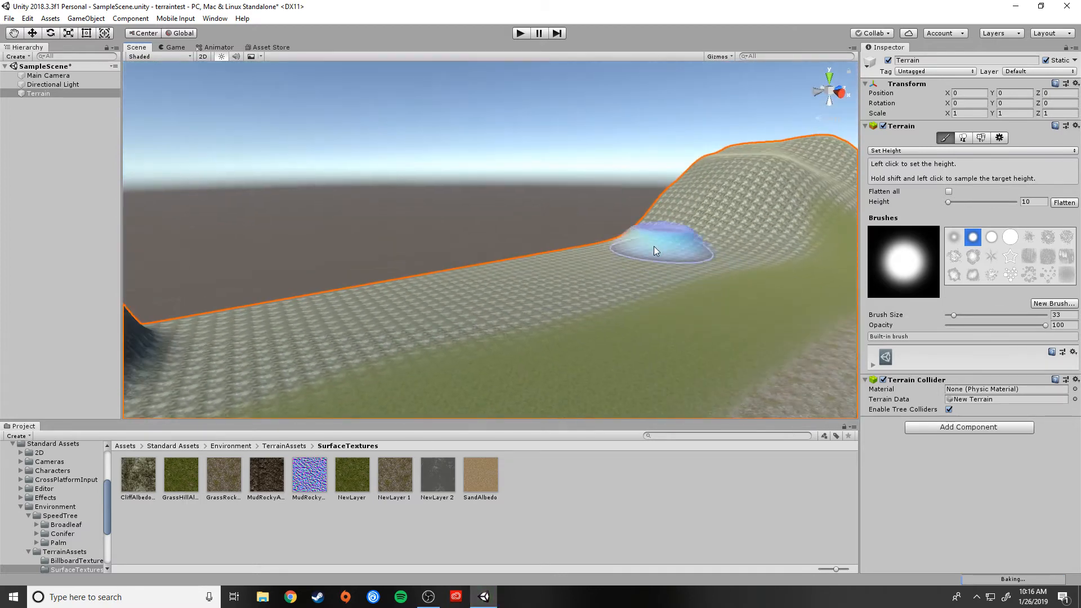
mouse_move(654, 246)
mouse_down()
mouse_move(458, 284)
mouse_move(312, 292)
mouse_move(237, 322)
mouse_up()
mouse_move(238, 322)
right_down()
mouse_move(314, 312)
mouse_move(316, 294)
right_up()
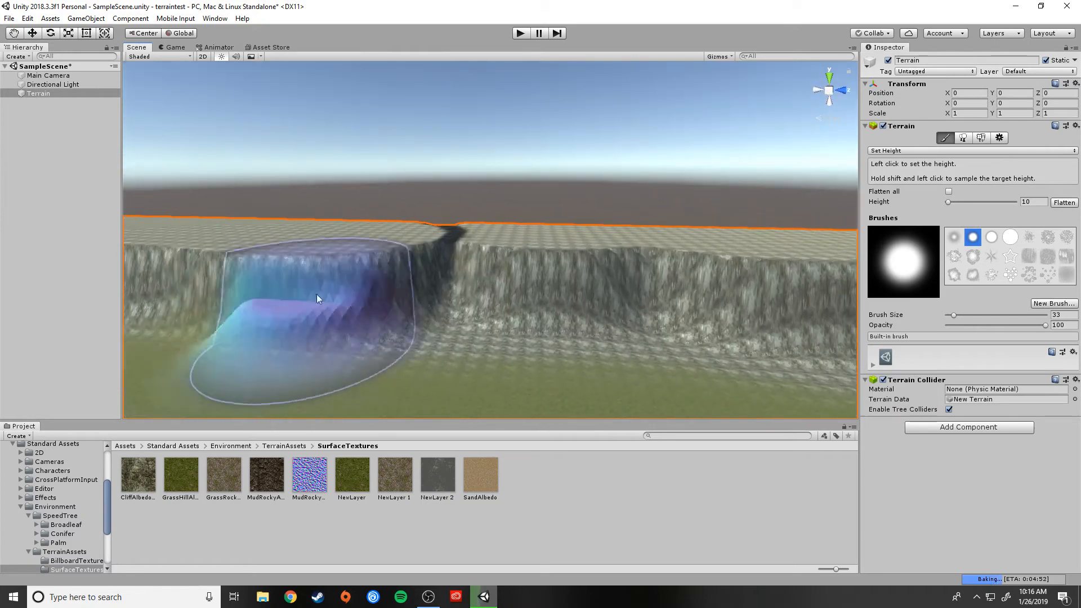
drag(368, 255, 528, 258)
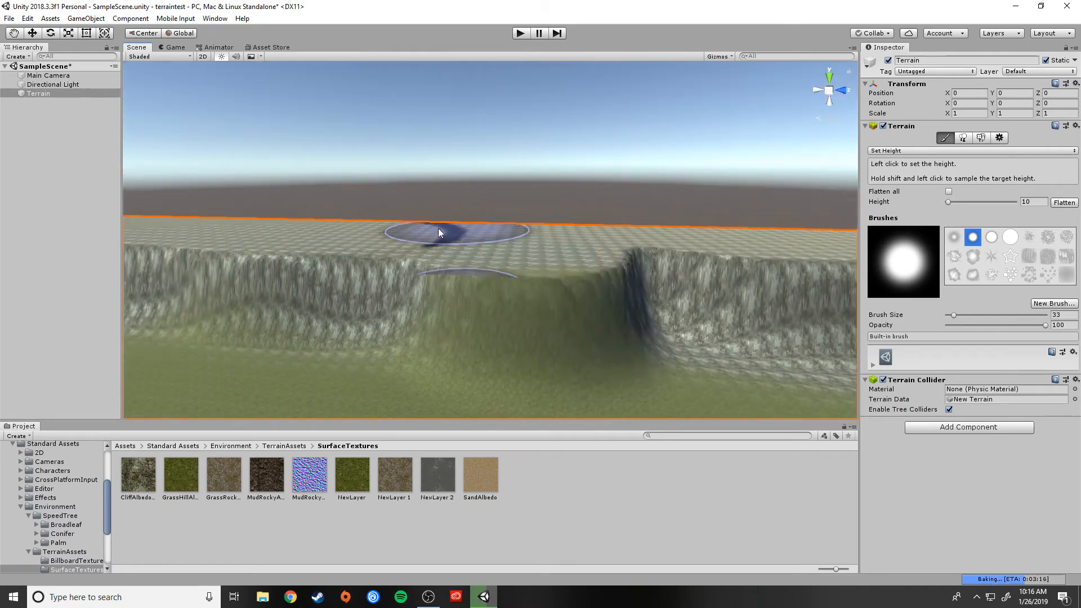
drag(603, 261, 615, 262)
right_drag(636, 339, 721, 325)
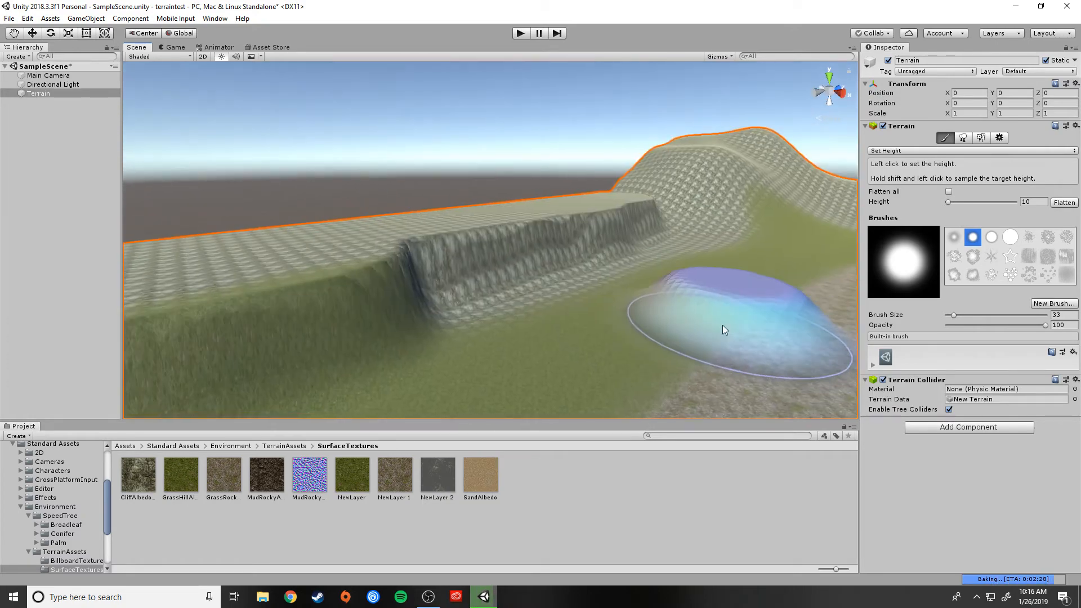
mouse_move(471, 295)
right_down()
mouse_move(359, 255)
mouse_move(229, 244)
mouse_move(494, 251)
mouse_move(382, 260)
mouse_move(91, 222)
mouse_move(142, 244)
mouse_move(402, 245)
right_up()
key(z)
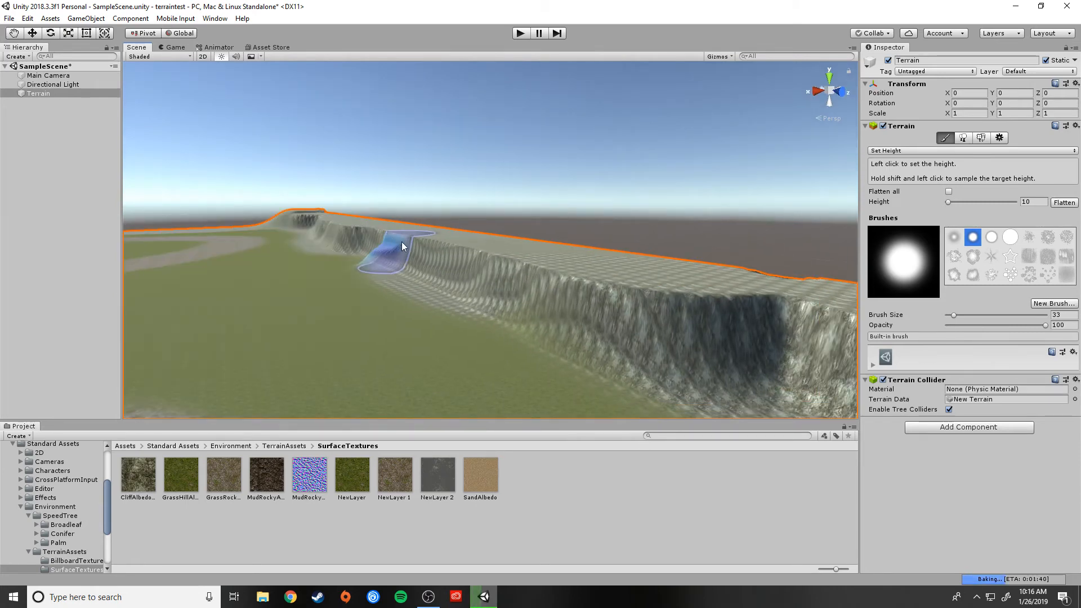
Soften the ledge's steep face along the whole border, including where it meets the corner hill, using Smooth Height.
click(920, 151)
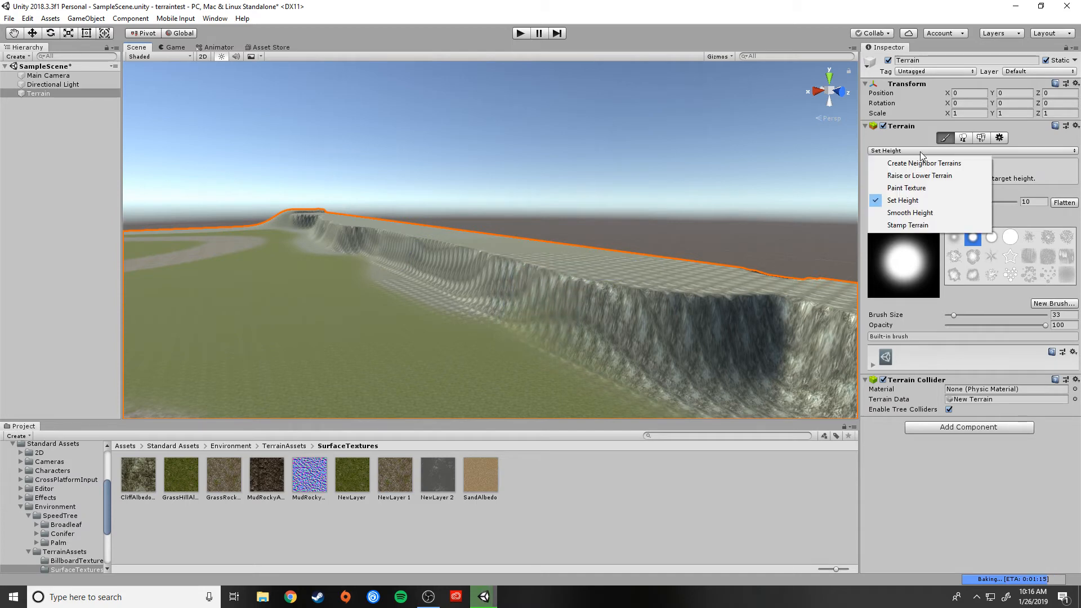
click(918, 212)
mouse_move(664, 307)
mouse_down()
mouse_move(680, 297)
mouse_move(354, 220)
mouse_move(359, 231)
mouse_up()
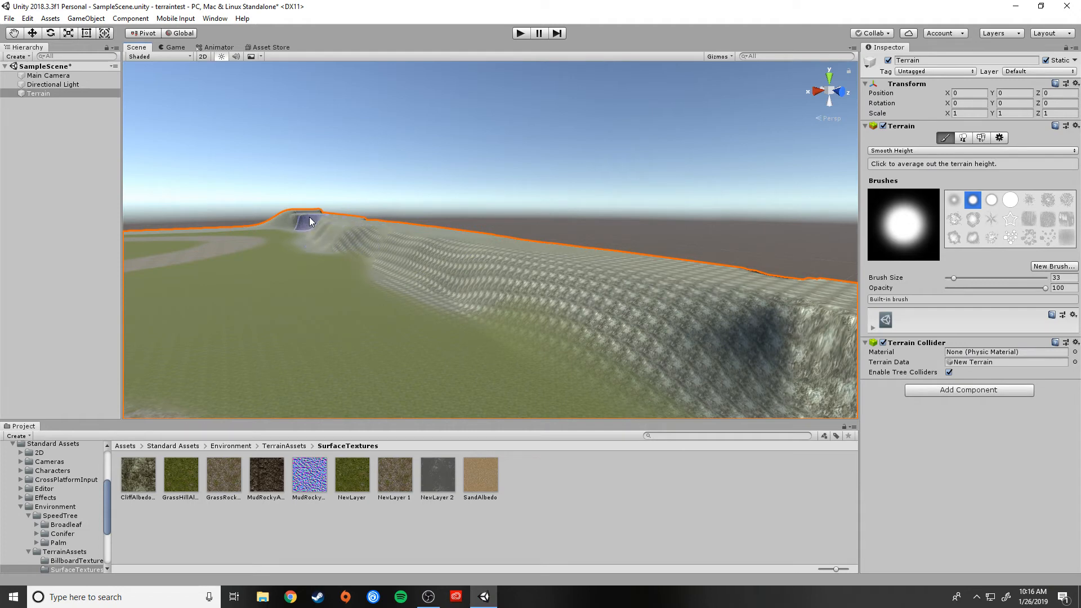
right_drag(523, 294, 670, 310)
drag(402, 279, 715, 249)
mouse_move(715, 250)
right_down()
mouse_move(610, 298)
mouse_move(641, 289)
right_up()
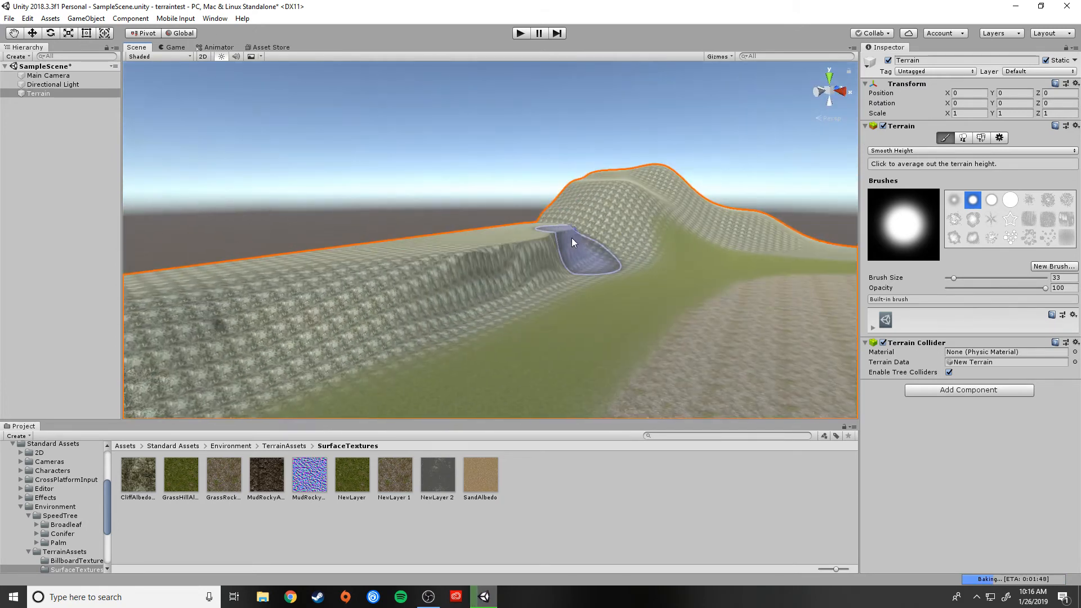
mouse_move(555, 226)
mouse_down()
mouse_move(561, 238)
mouse_move(472, 252)
mouse_move(562, 225)
mouse_move(504, 250)
mouse_move(656, 256)
mouse_up()
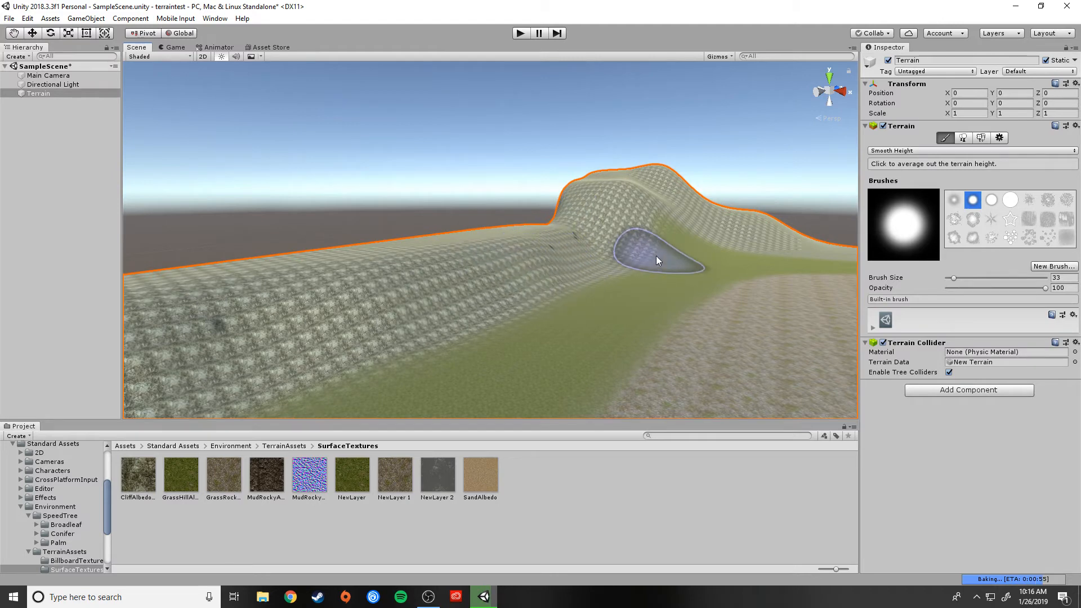
Set the tiling size of the cliff texture layer, NewLayer 2, to 10 in X and Y.
right_drag(657, 256, 379, 272)
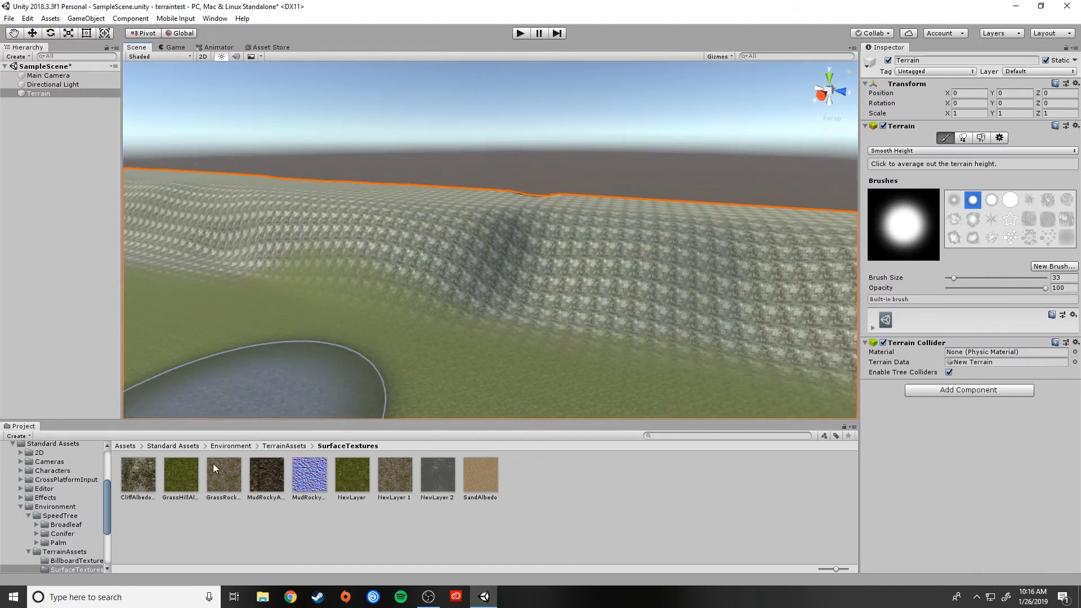
click(441, 483)
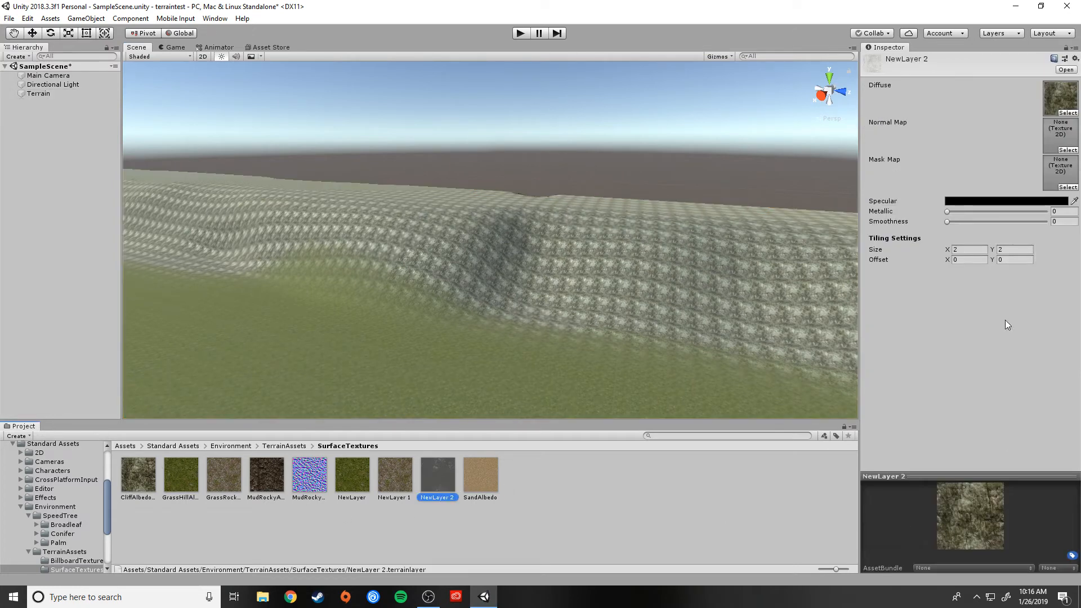
click(961, 248)
text(10)
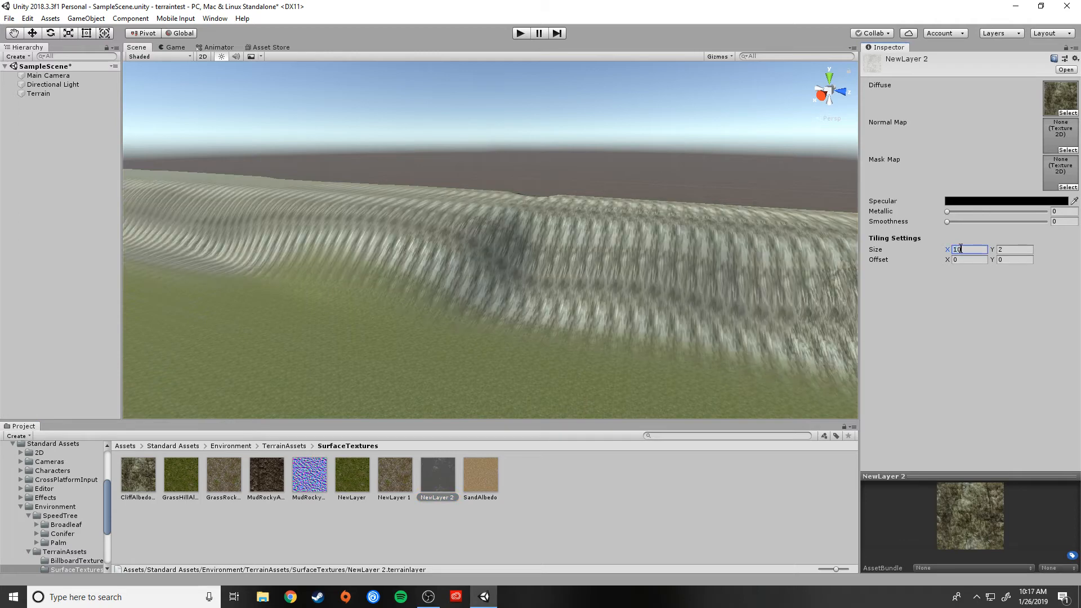
key(Tab)
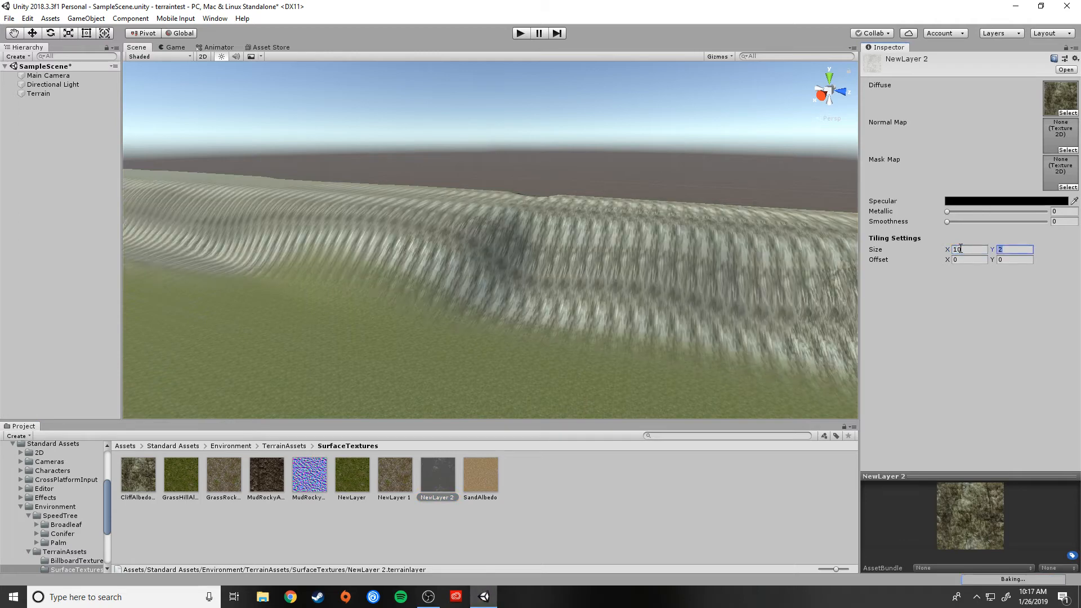
text(10)
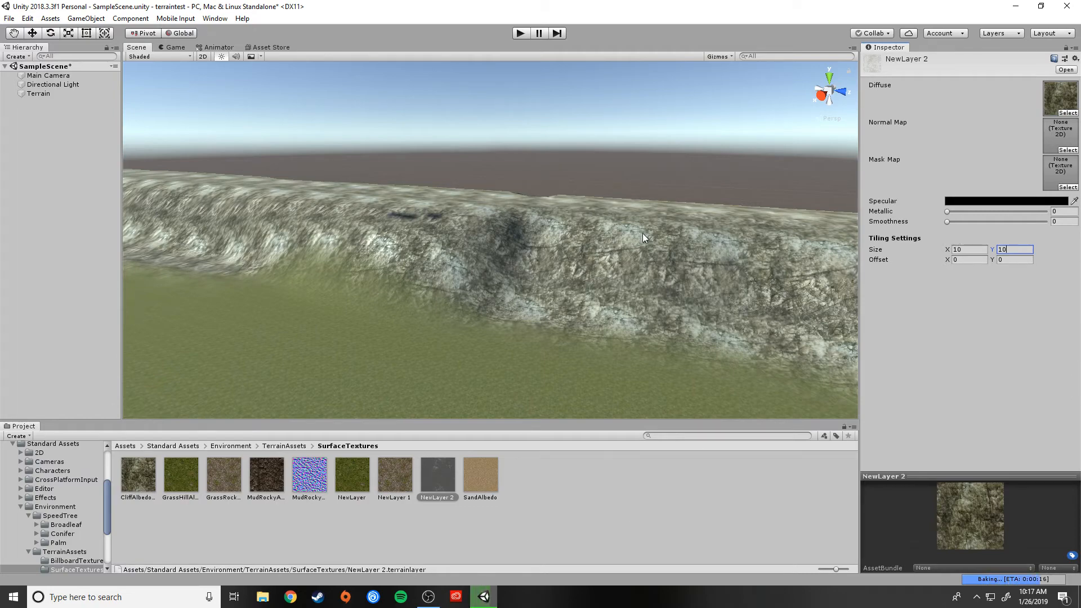
Increase the cliff layer's tiling size to 12 in X and Y and inspect the texture along the border.
right_drag(647, 241, 799, 268)
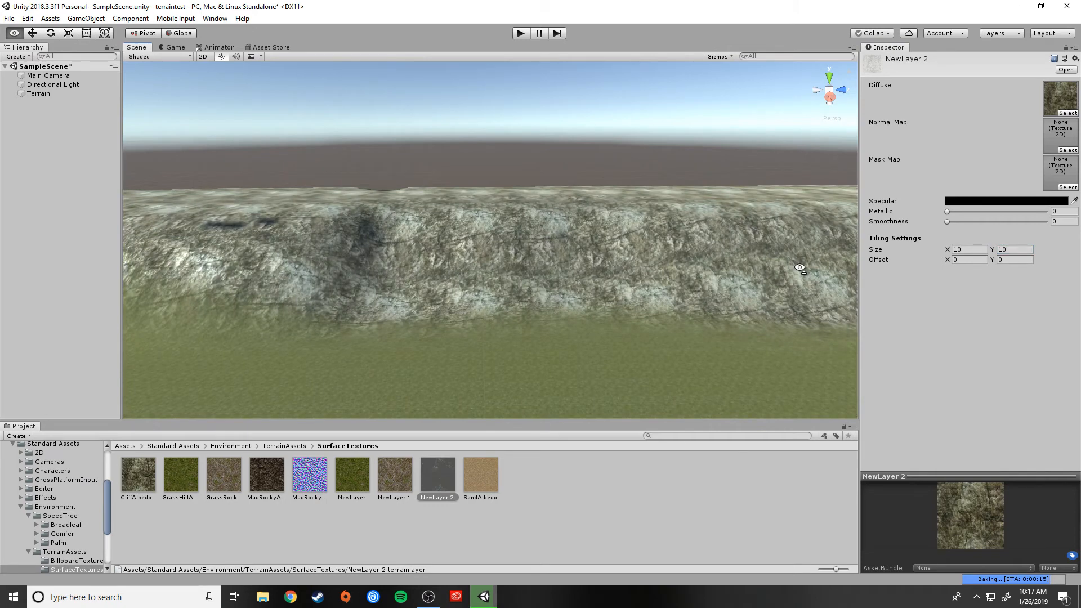
right_drag(799, 268, 838, 243)
click(962, 247)
text(12)
key(Tab)
text(12)
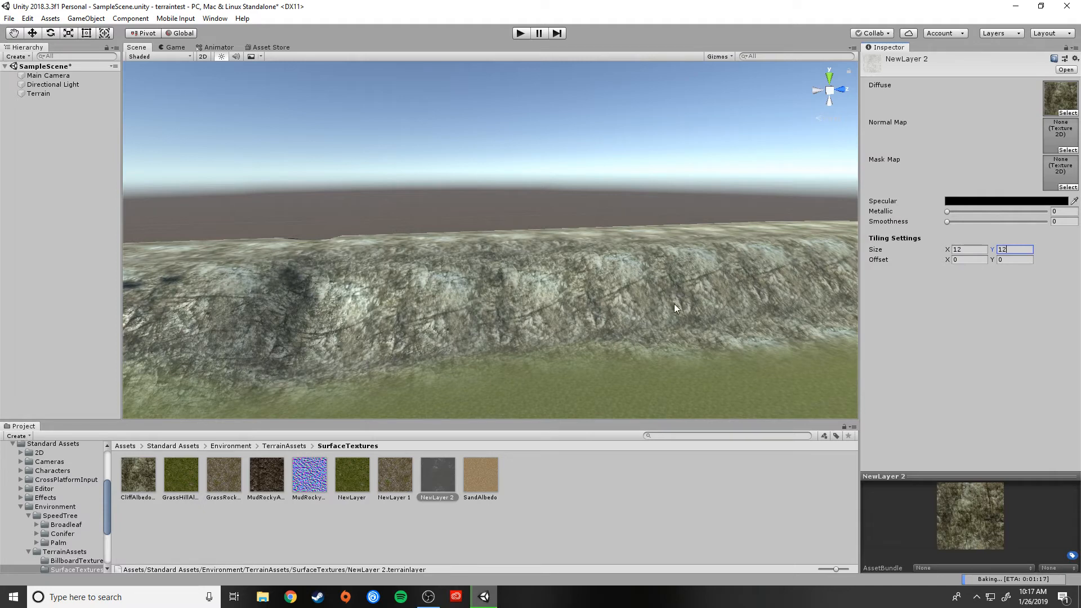
key(Return)
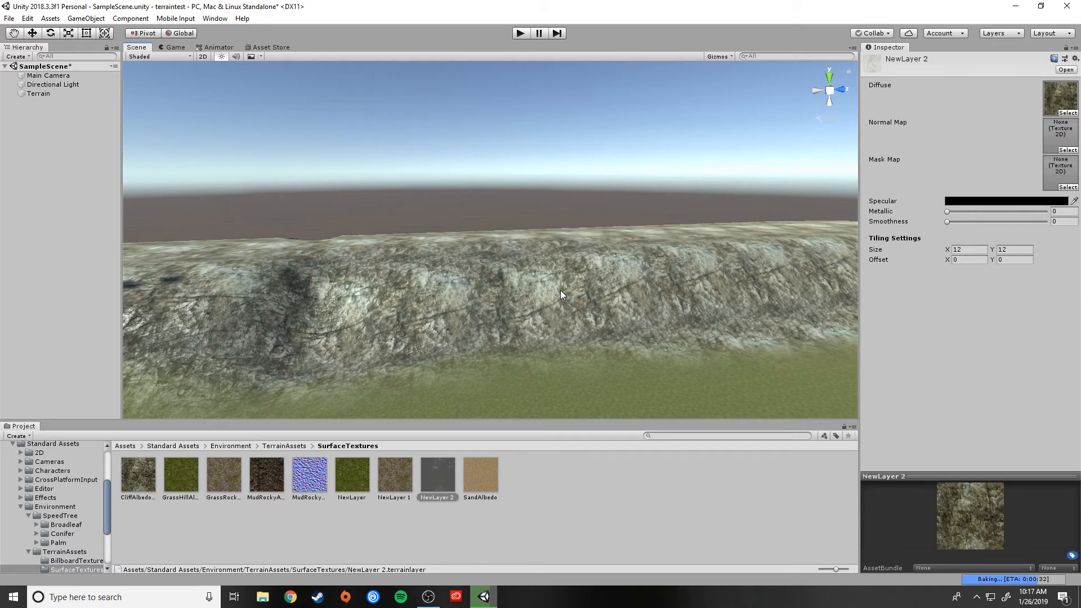
right_drag(561, 289, 563, 290)
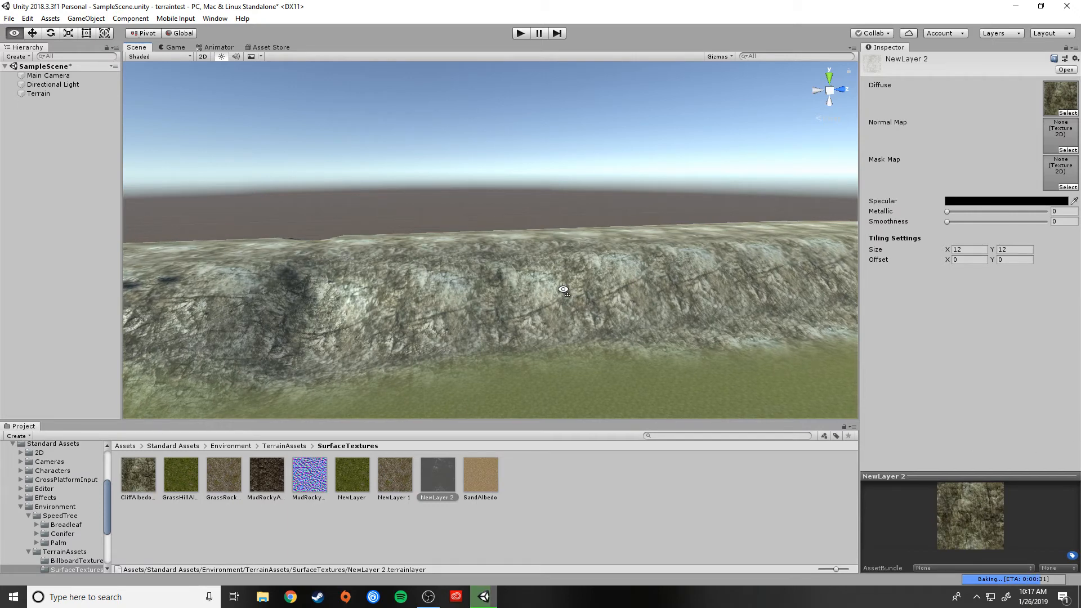
right_drag(563, 289, 866, 270)
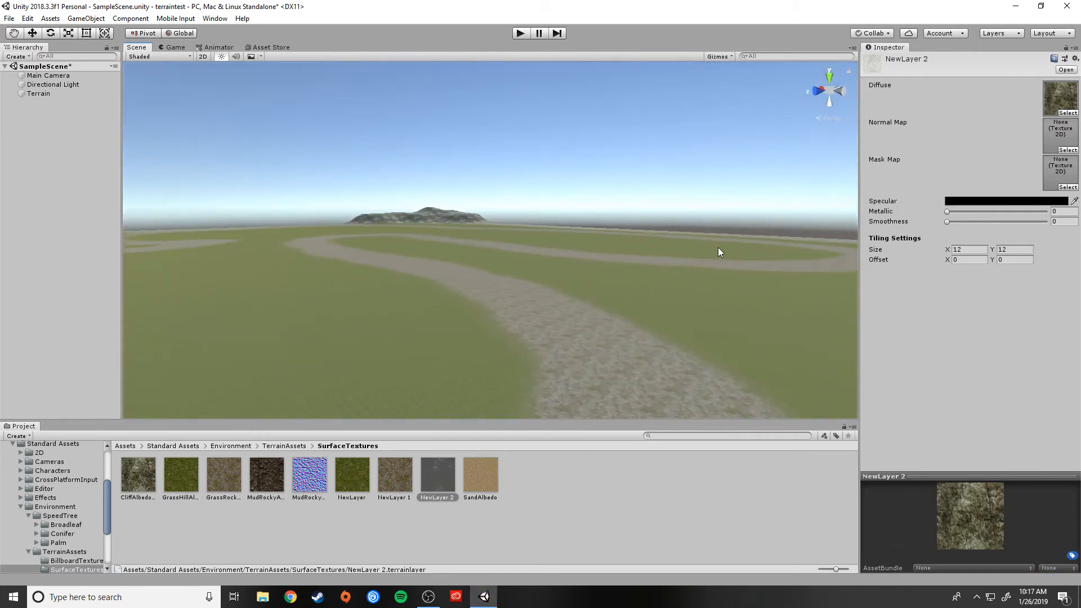
Switch the terrain to Paint Texture and create a terrain layer from the MudRockyAlbedoSpecular texture.
right_drag(554, 286, 690, 308)
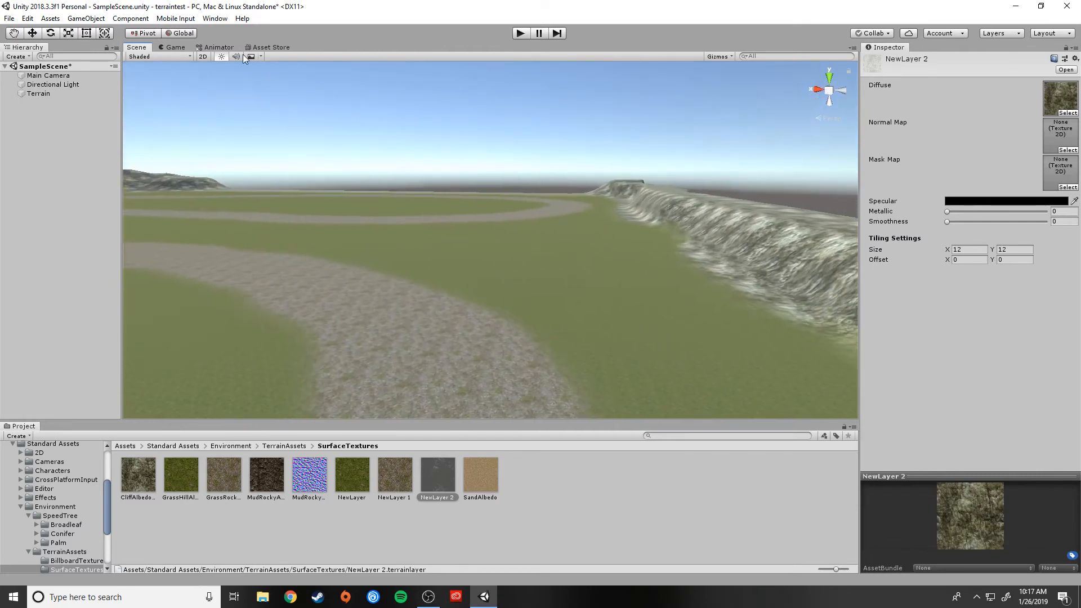
click(830, 76)
scroll(660, 239, down, 10)
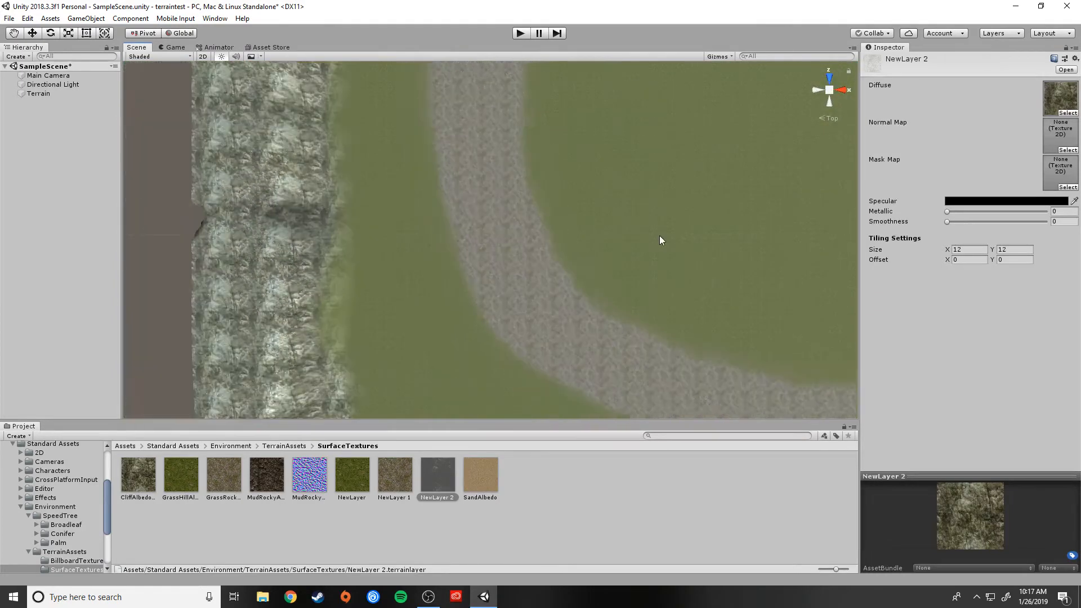
scroll(660, 235, down, 6)
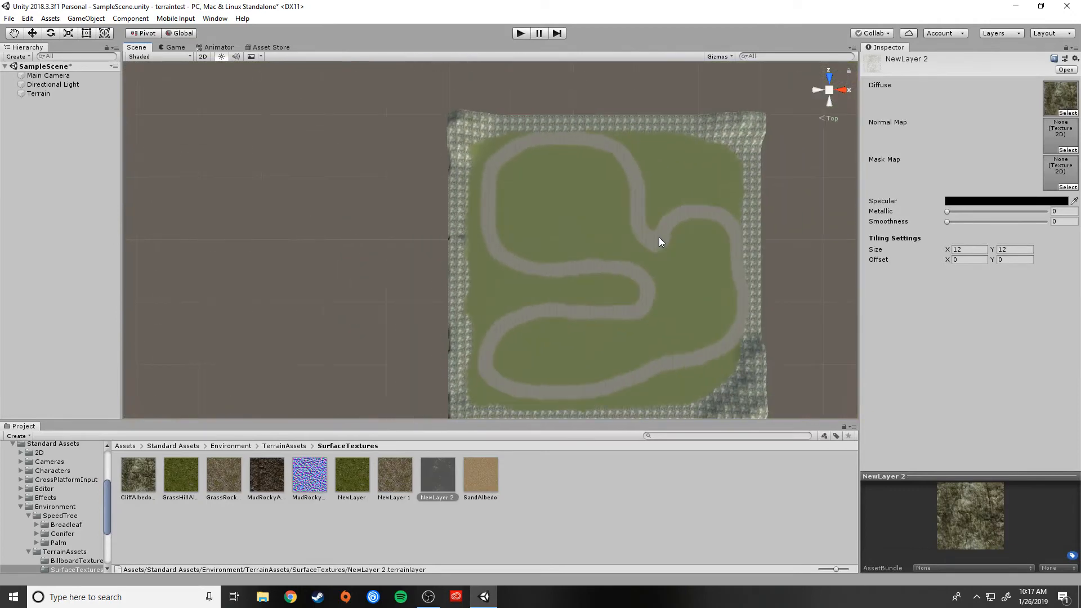
middle_drag(658, 250, 588, 225)
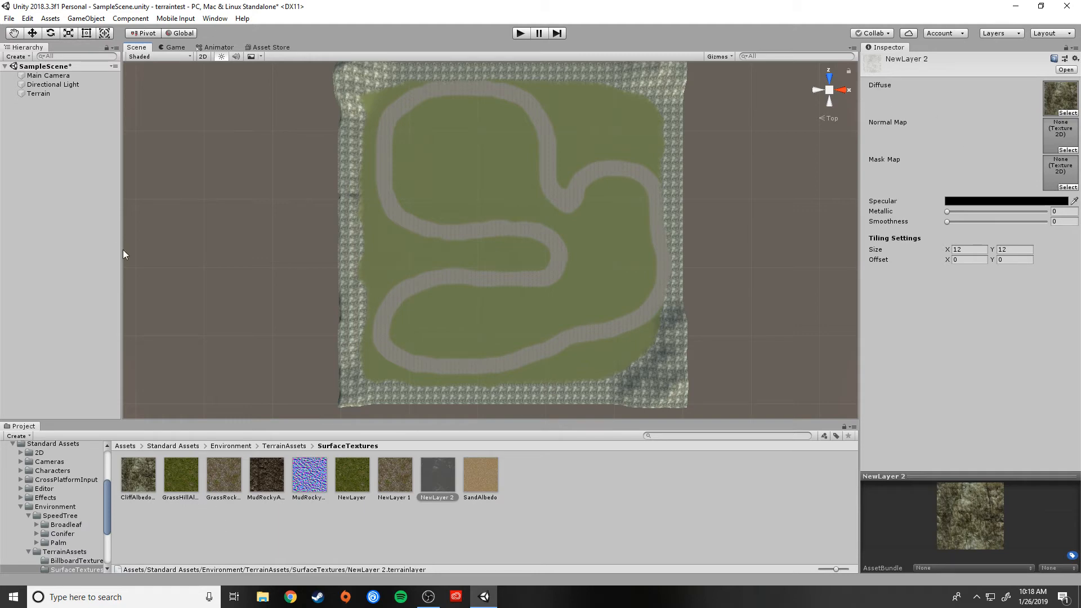
click(38, 94)
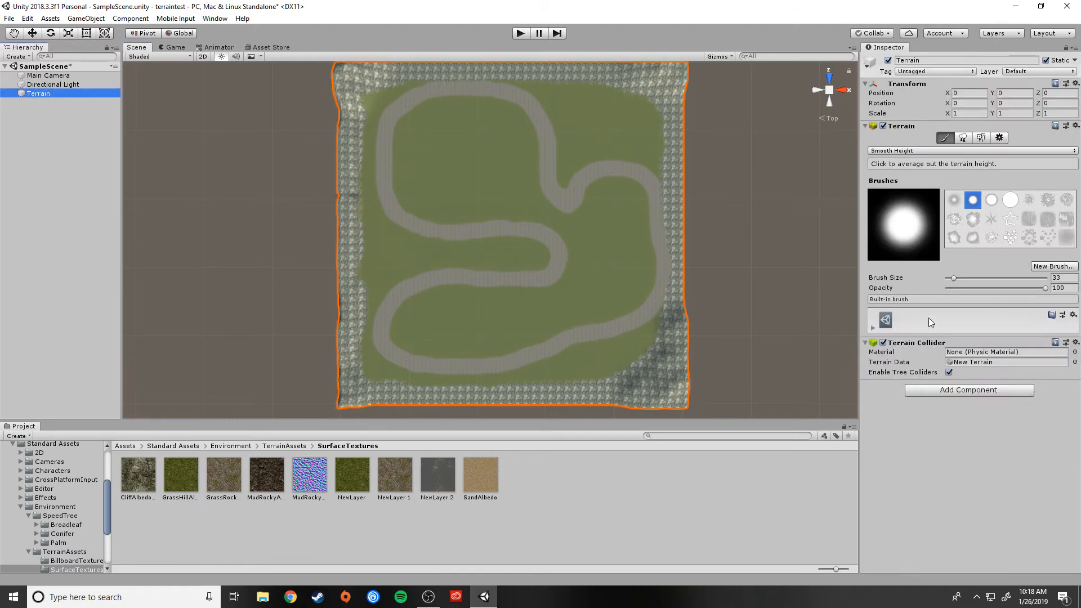
click(943, 151)
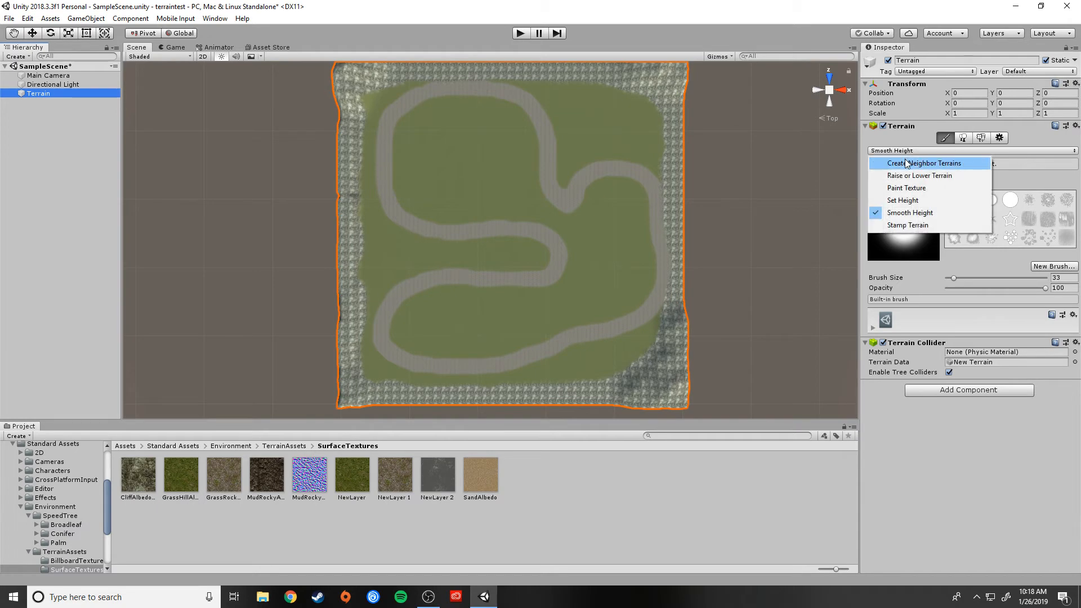
click(906, 188)
click(1038, 283)
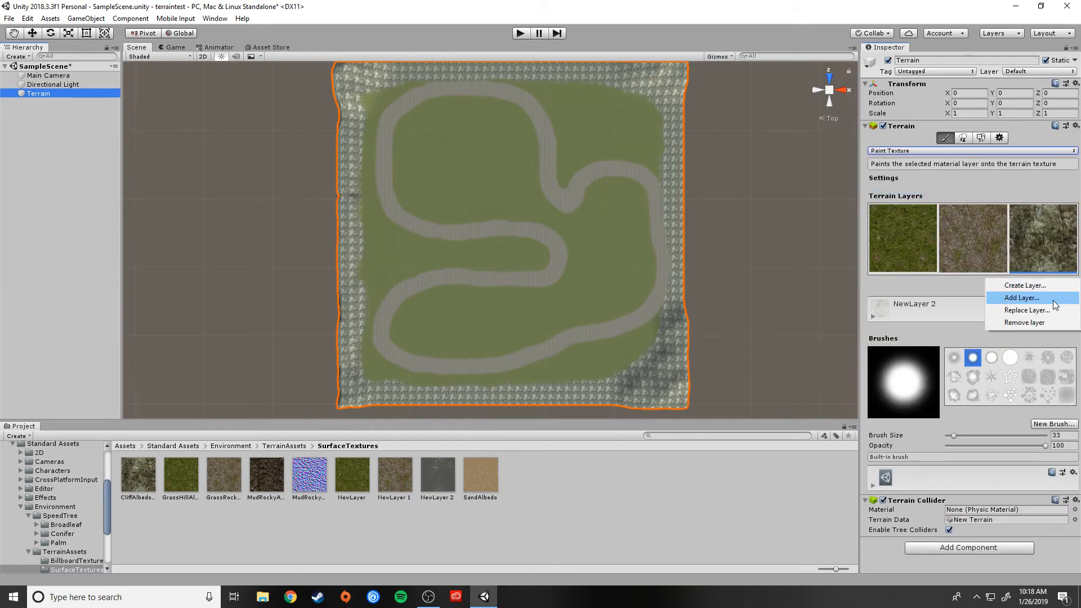
click(1034, 285)
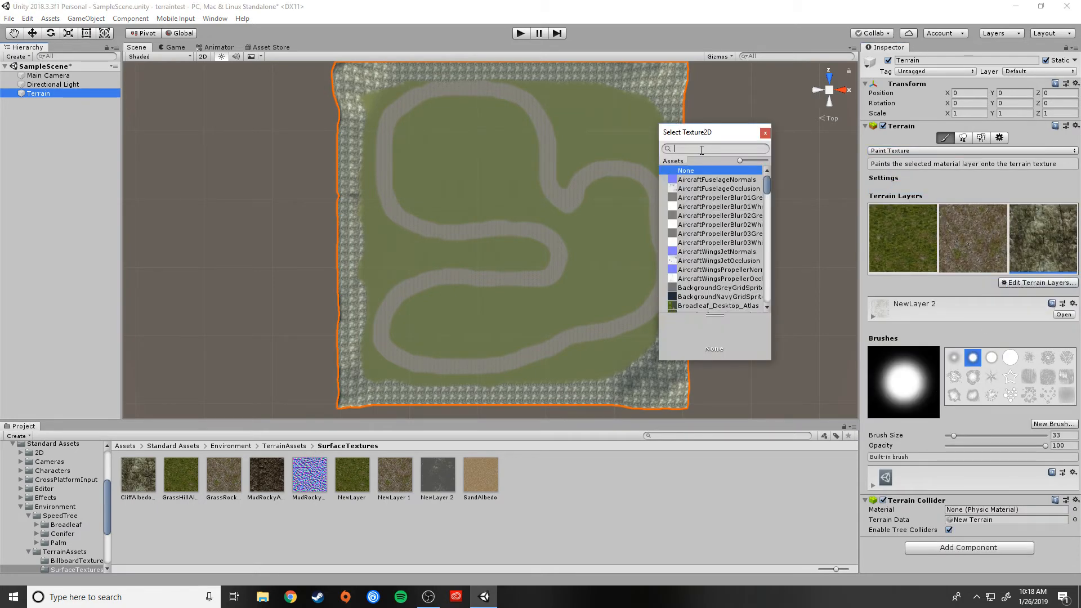
text(mud)
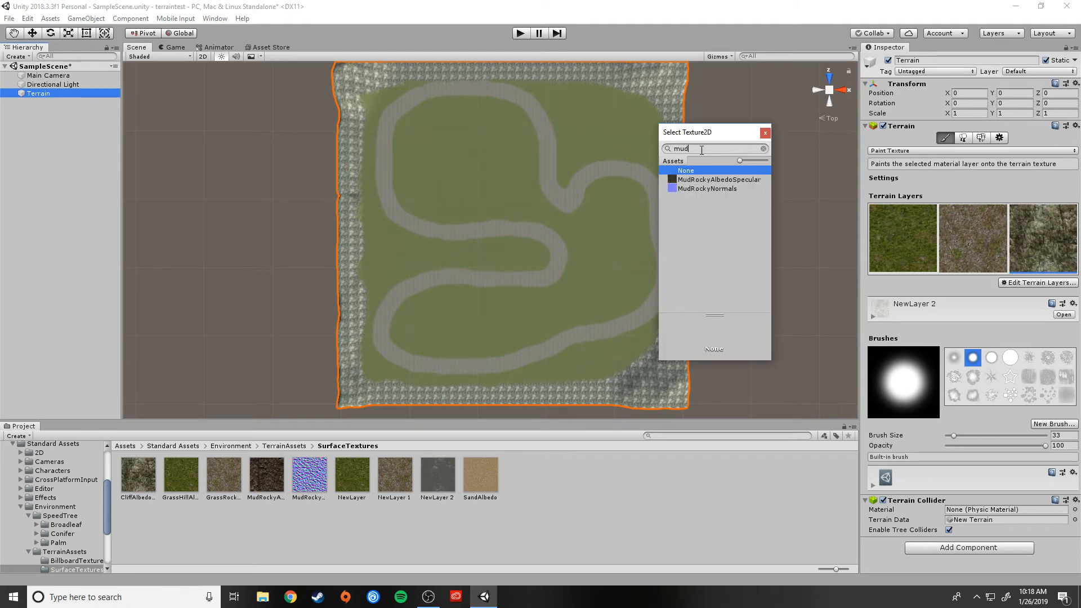
click(704, 180)
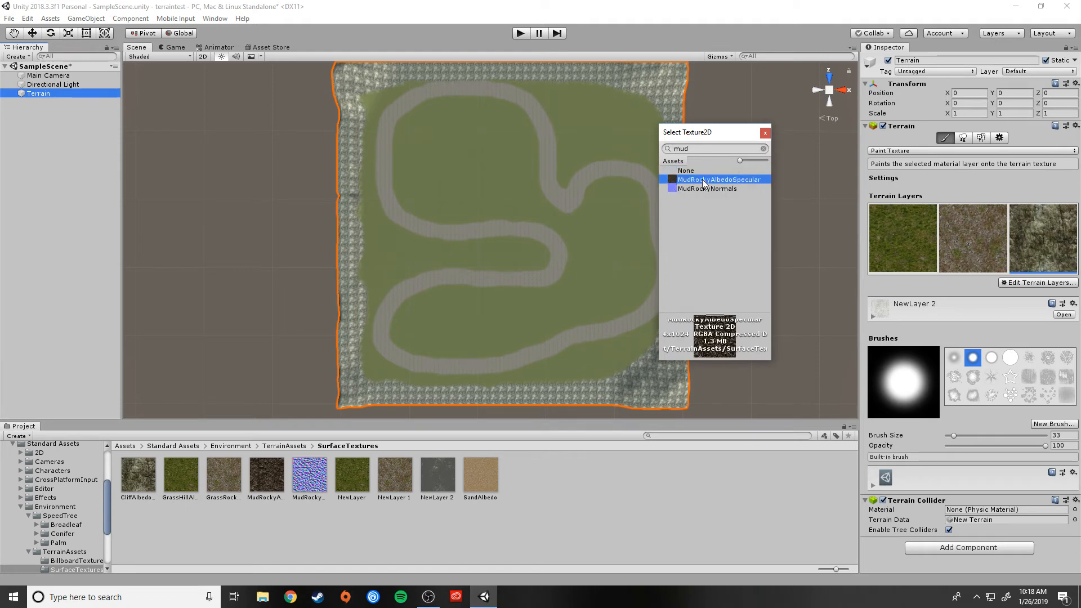
double_click(735, 180)
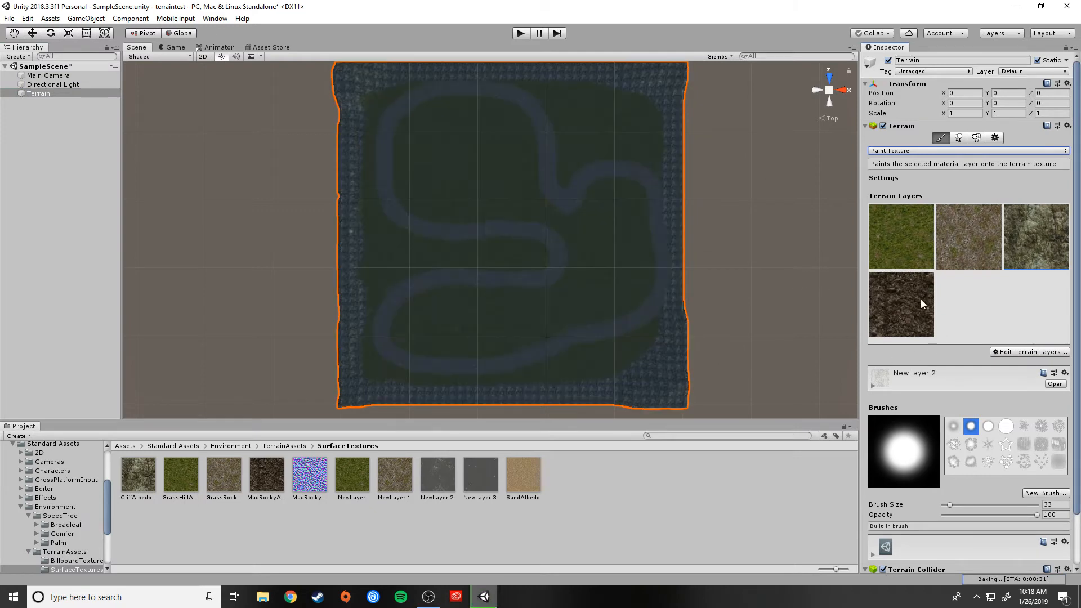
Assign the MudRockyNormals texture as the normal map of the new mud layer, NewLayer 3.
click(919, 299)
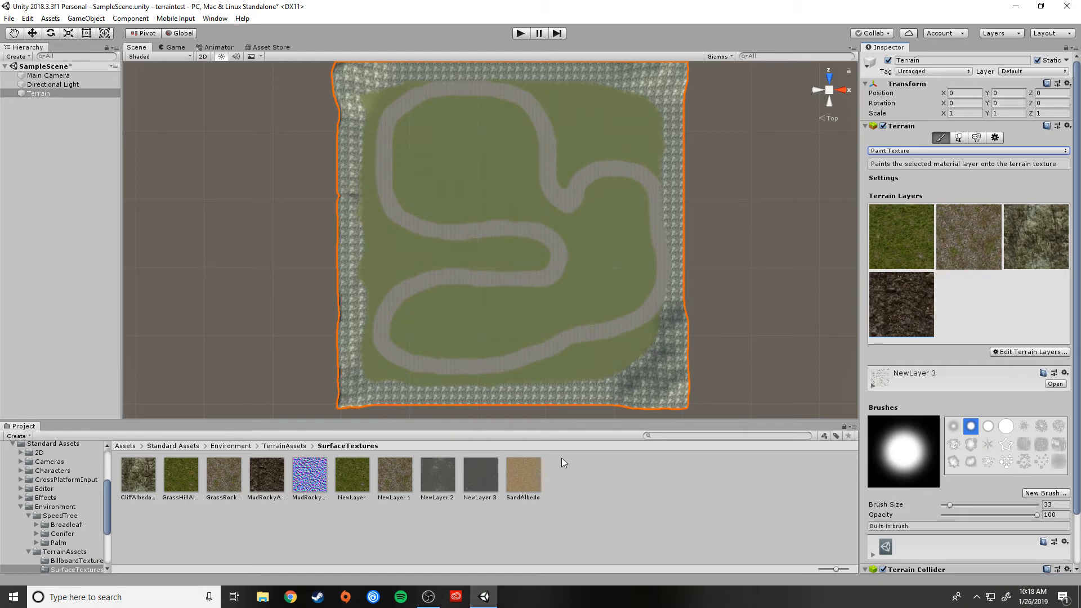
click(481, 482)
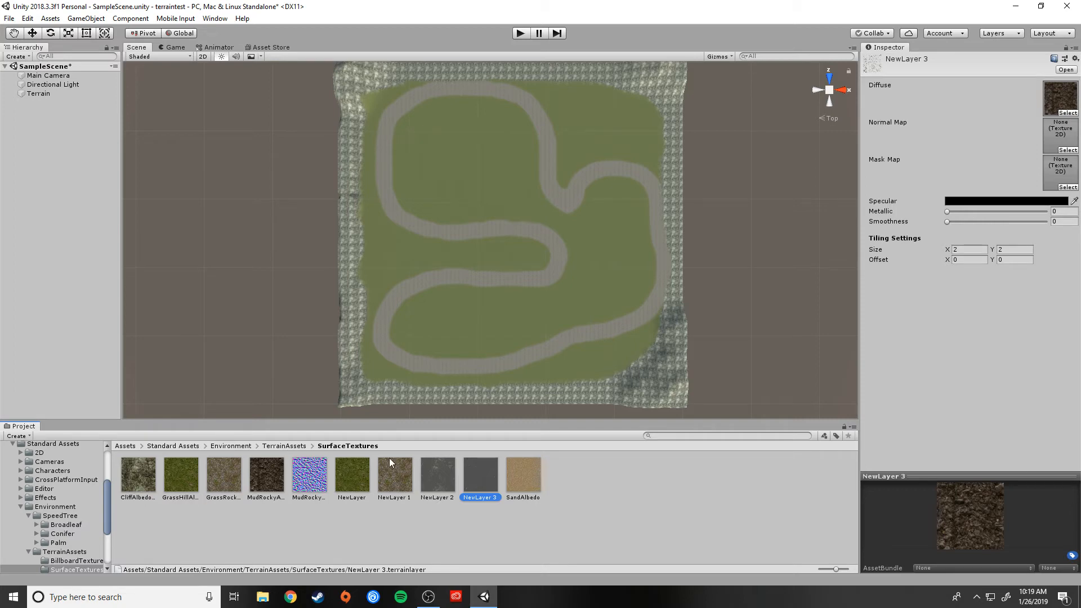
click(304, 493)
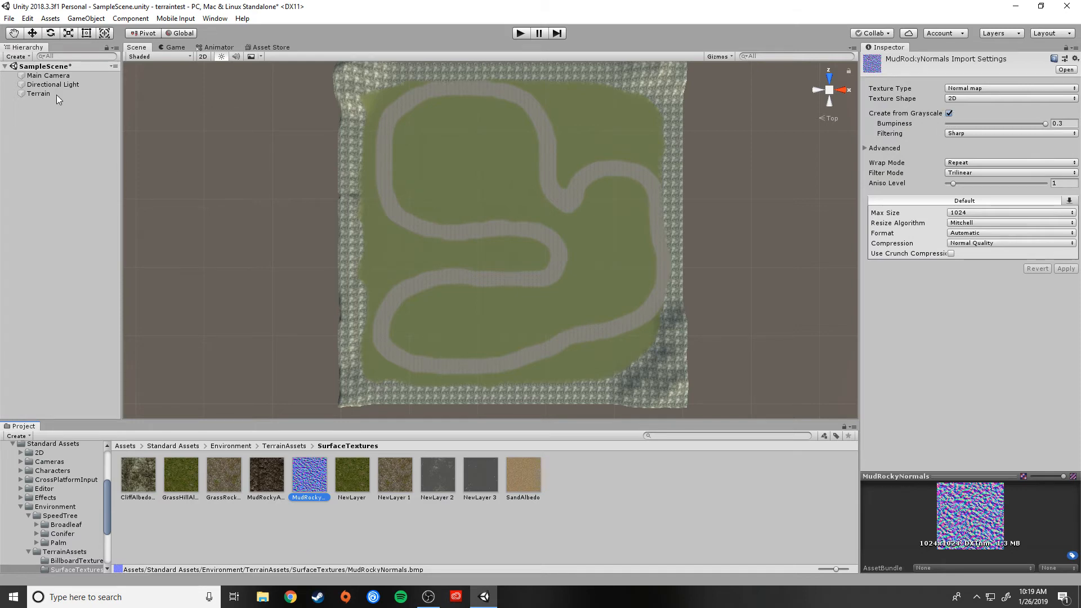
click(38, 93)
click(910, 317)
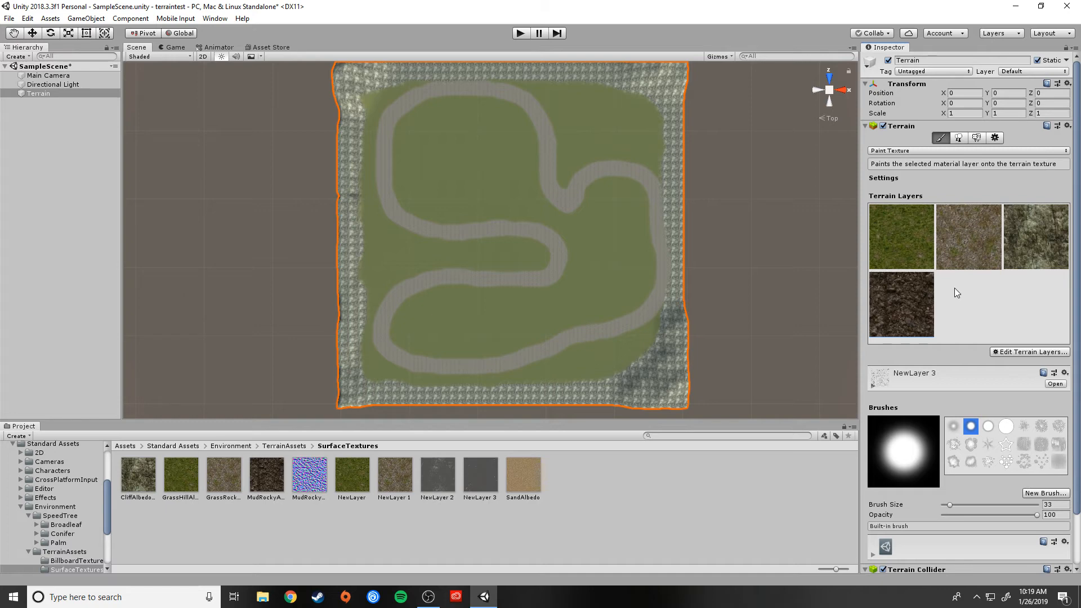
click(484, 480)
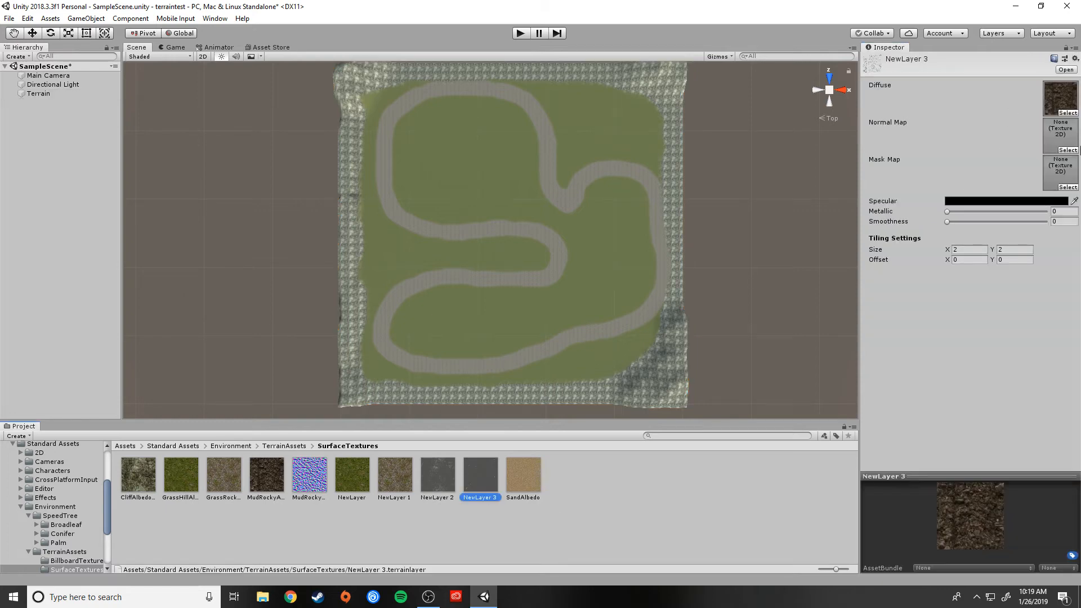
drag(309, 475, 1061, 150)
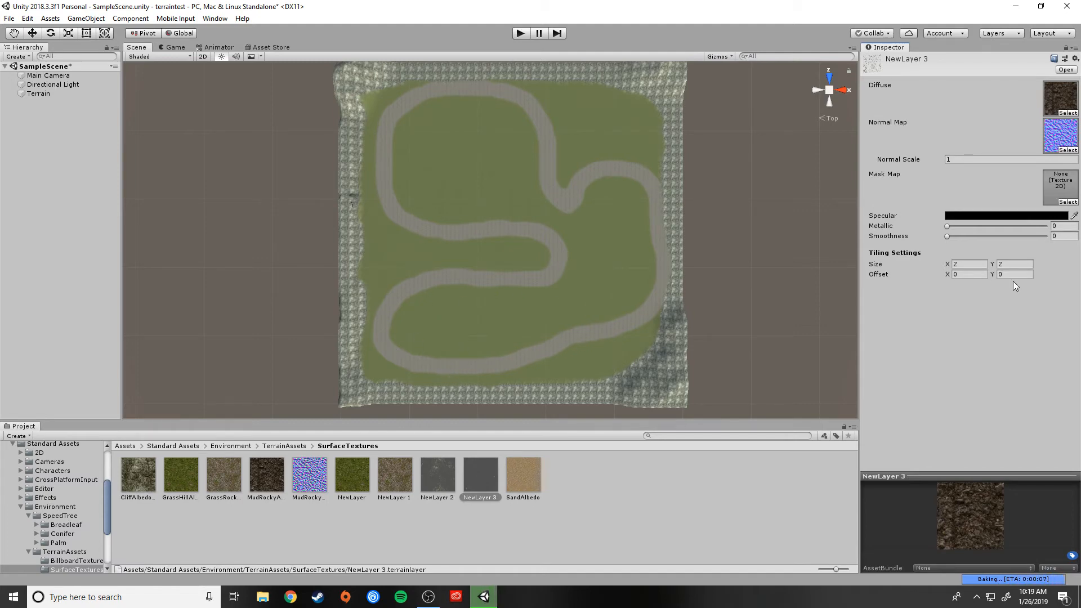
Paint a curved patch of the mud layer along the inside of the track's southwest bend.
click(26, 92)
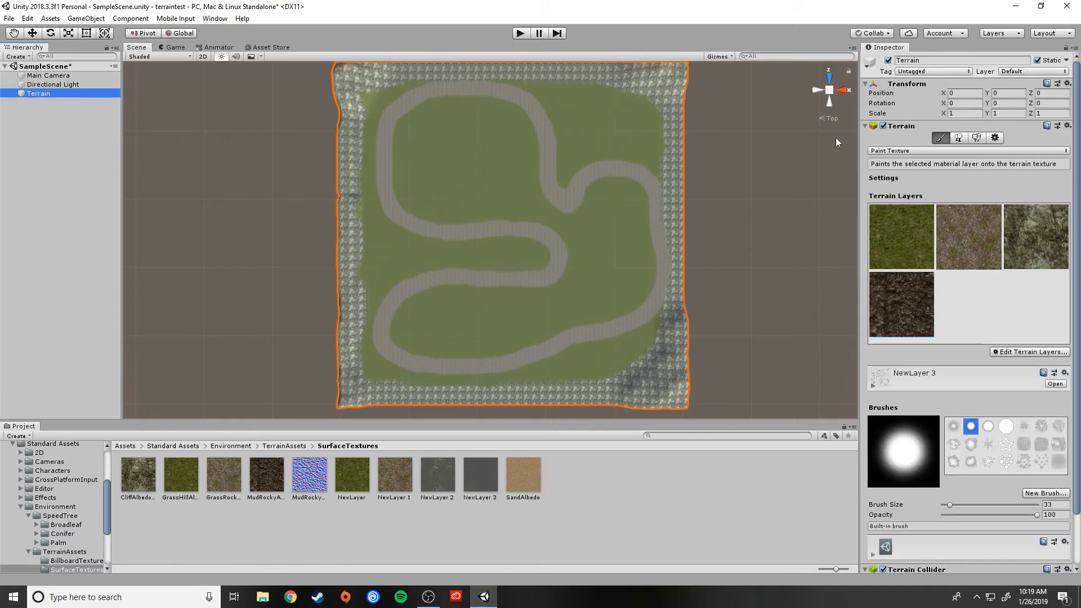
click(897, 294)
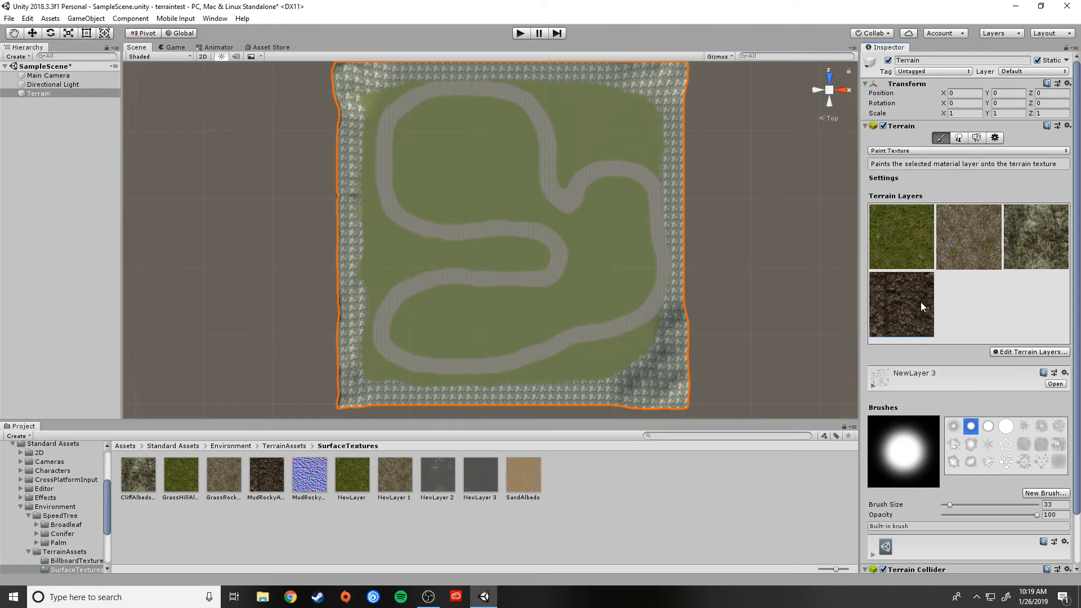
click(962, 238)
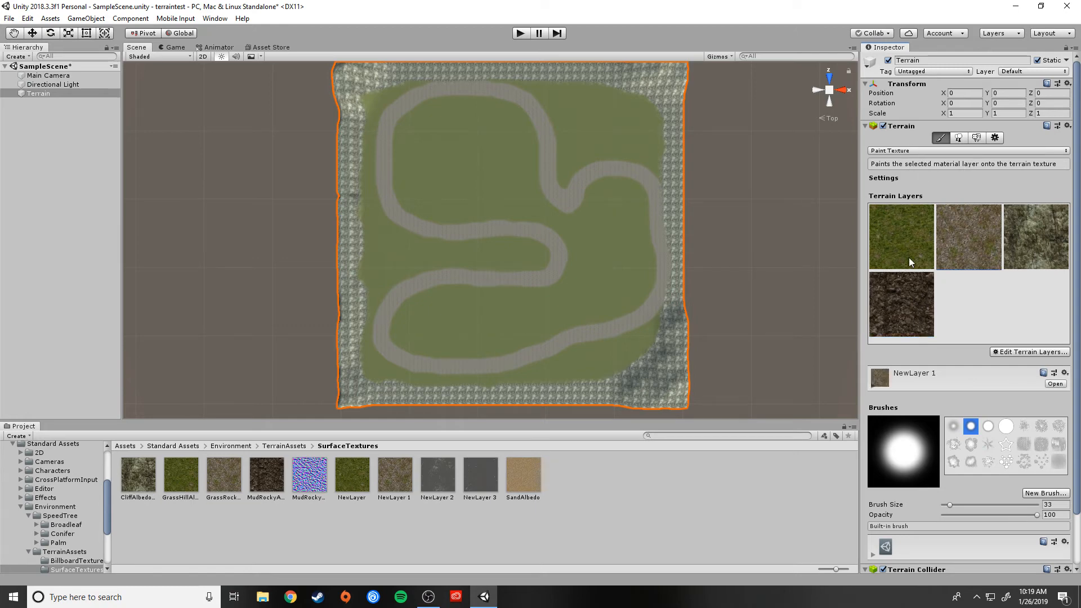
click(909, 305)
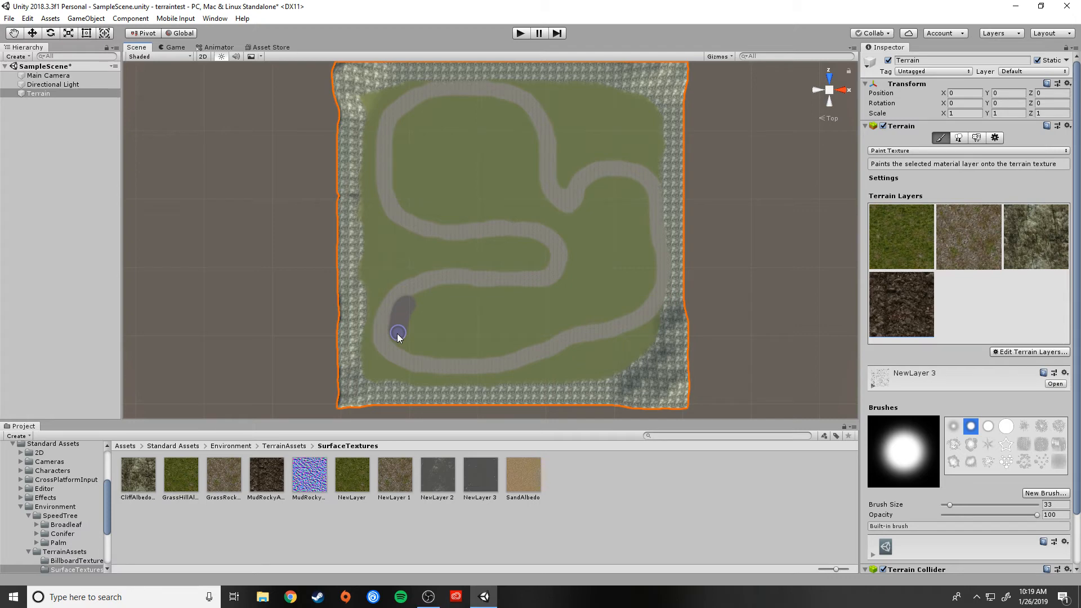
mouse_move(397, 333)
mouse_down()
mouse_move(470, 357)
mouse_move(415, 336)
mouse_move(420, 297)
mouse_move(413, 325)
mouse_up()
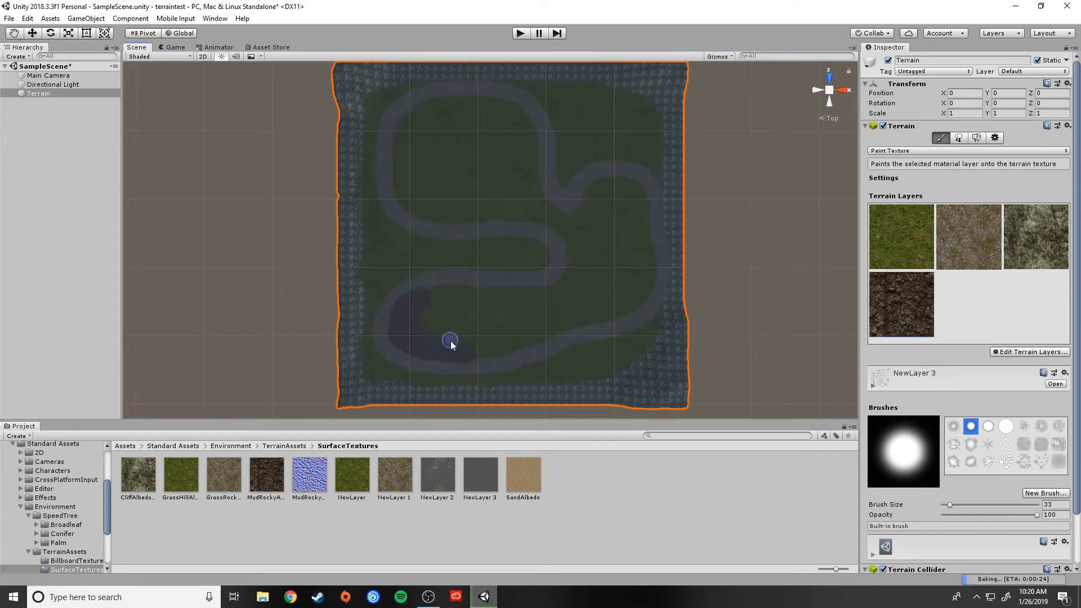
Inspect the painted mud up close and set the mud layer's tiling size to 6 in X and Y.
scroll(433, 336, up, 6)
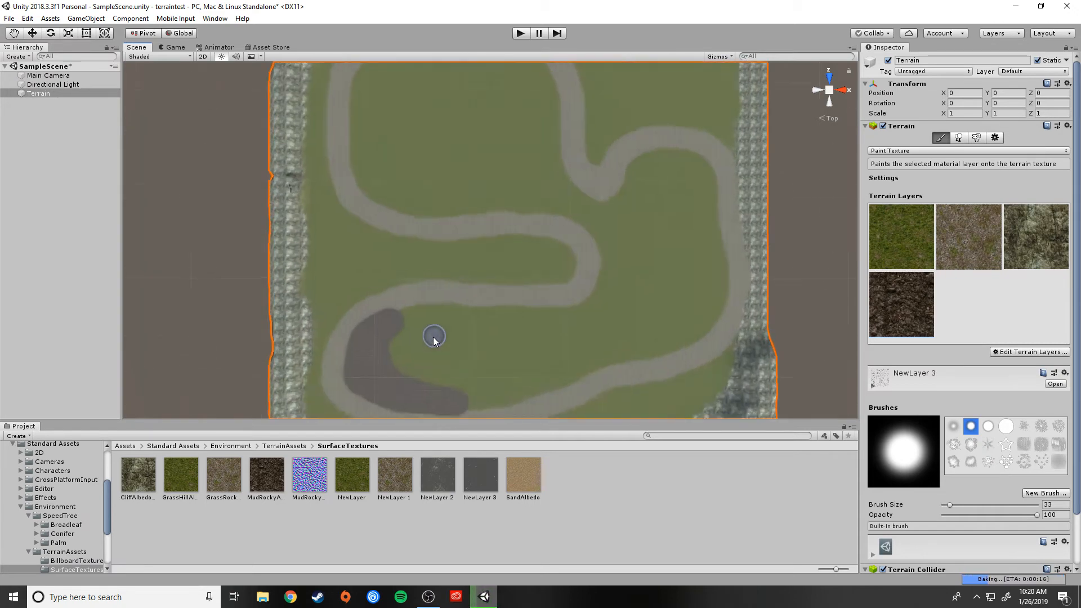
right_drag(501, 297, 138, 197)
scroll(391, 271, up, 6)
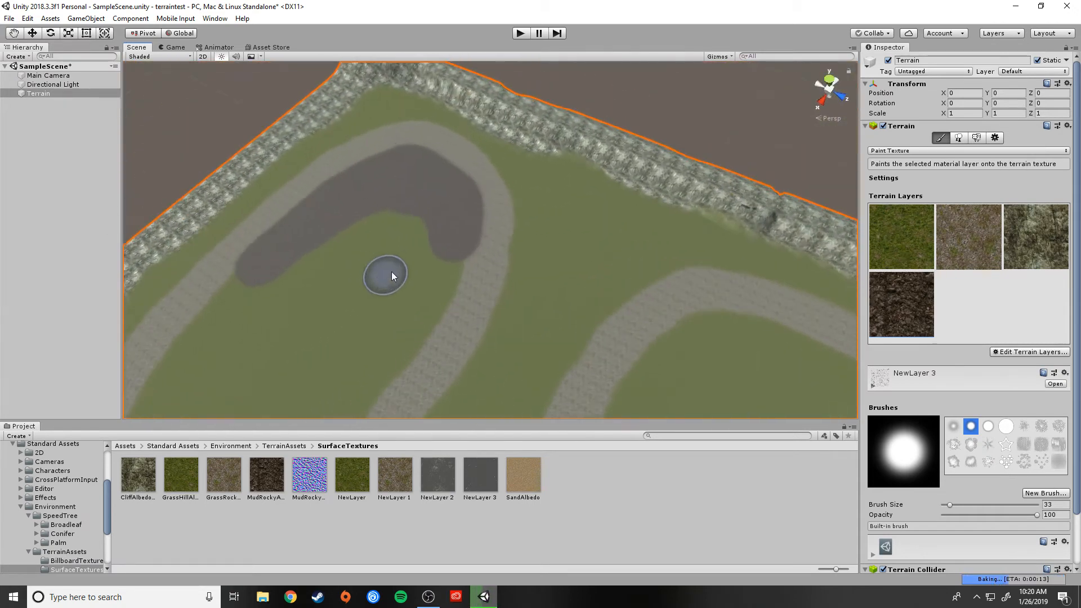
scroll(404, 264, up, 6)
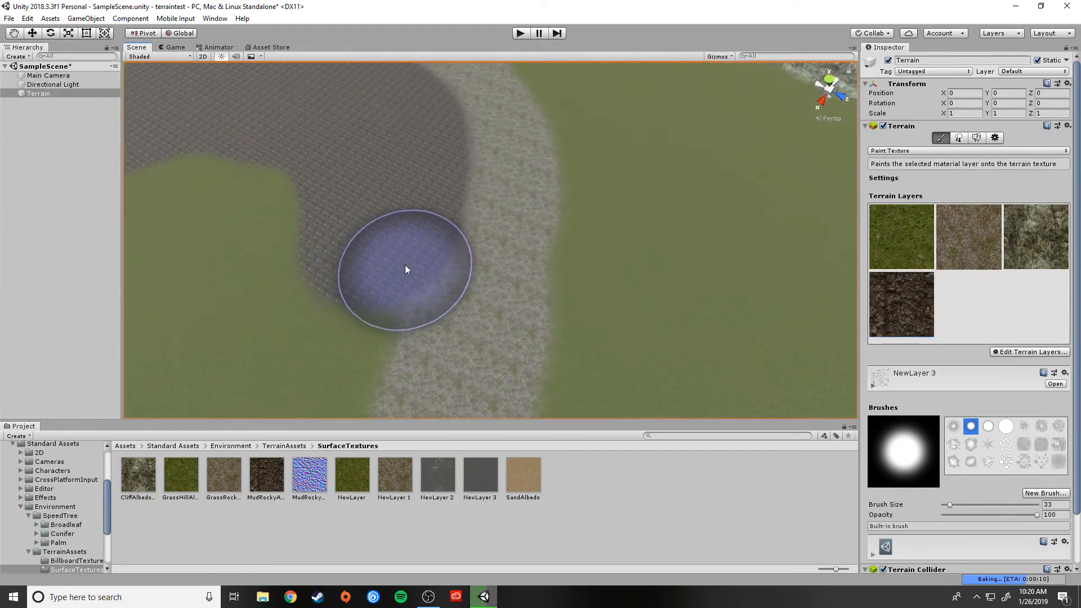
right_drag(514, 184, 451, 177)
scroll(420, 222, up, 3)
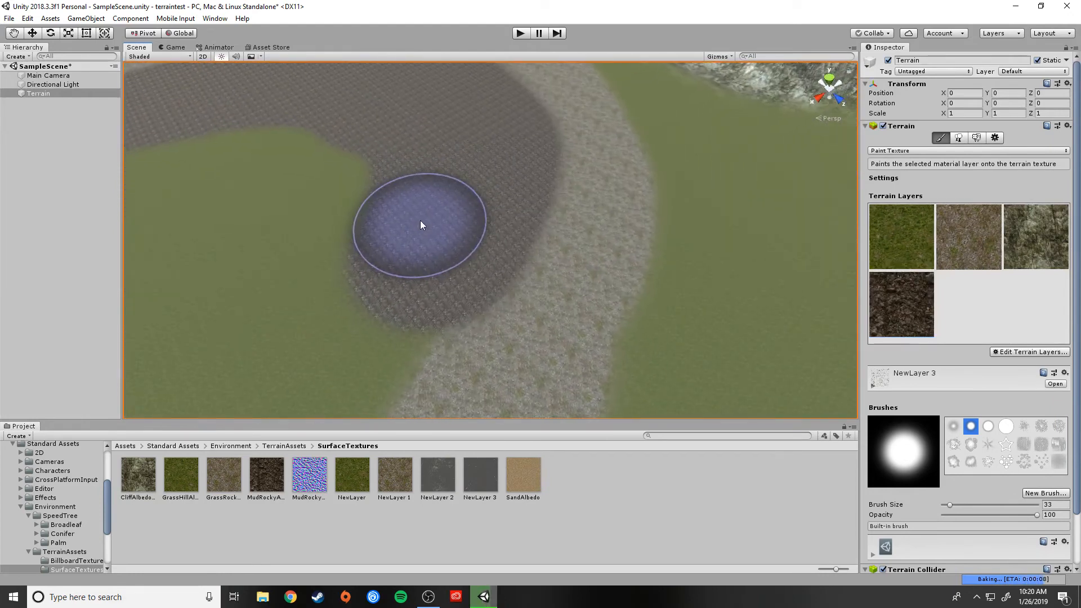
scroll(420, 221, up, 4)
right_drag(509, 306, 451, 191)
scroll(478, 282, up, 8)
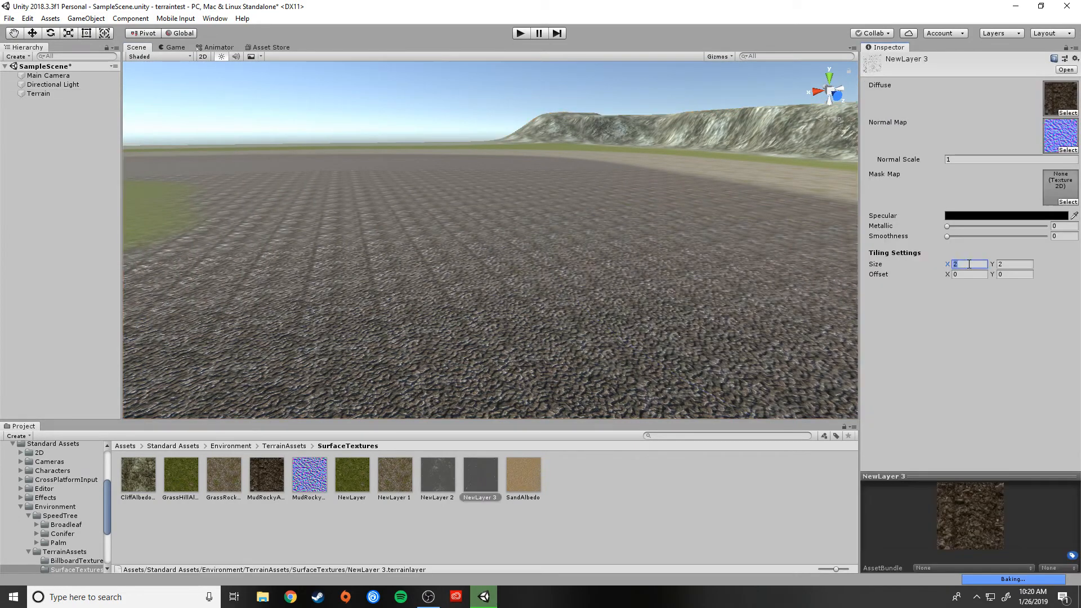
text(6)
key(Tab)
text(6)
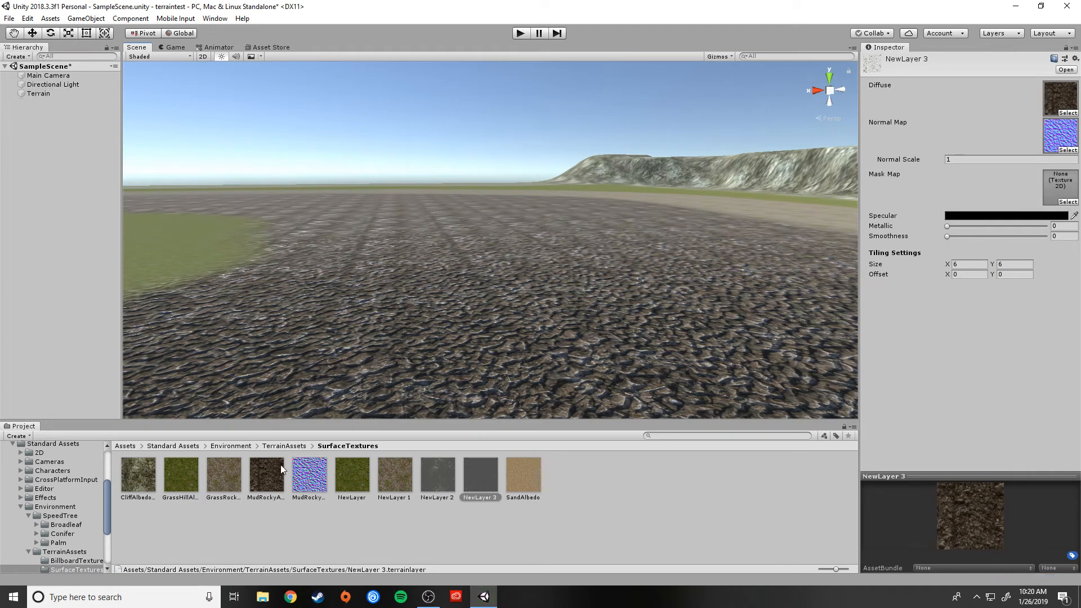
Set the specular colour of the mud layer, NewLayer 3, to brown (hex 763E00).
click(487, 477)
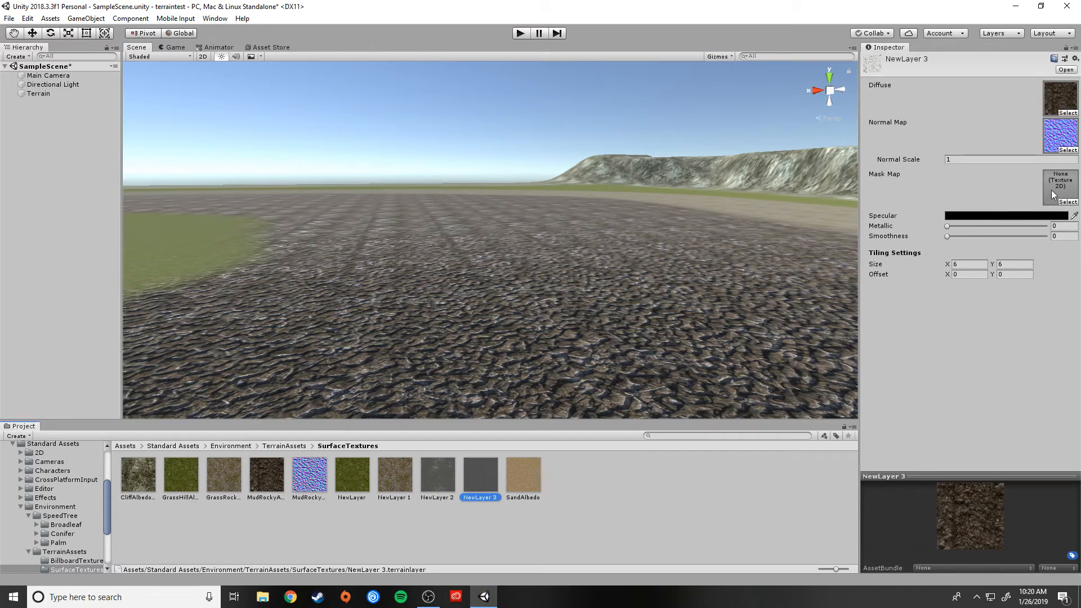
click(1012, 216)
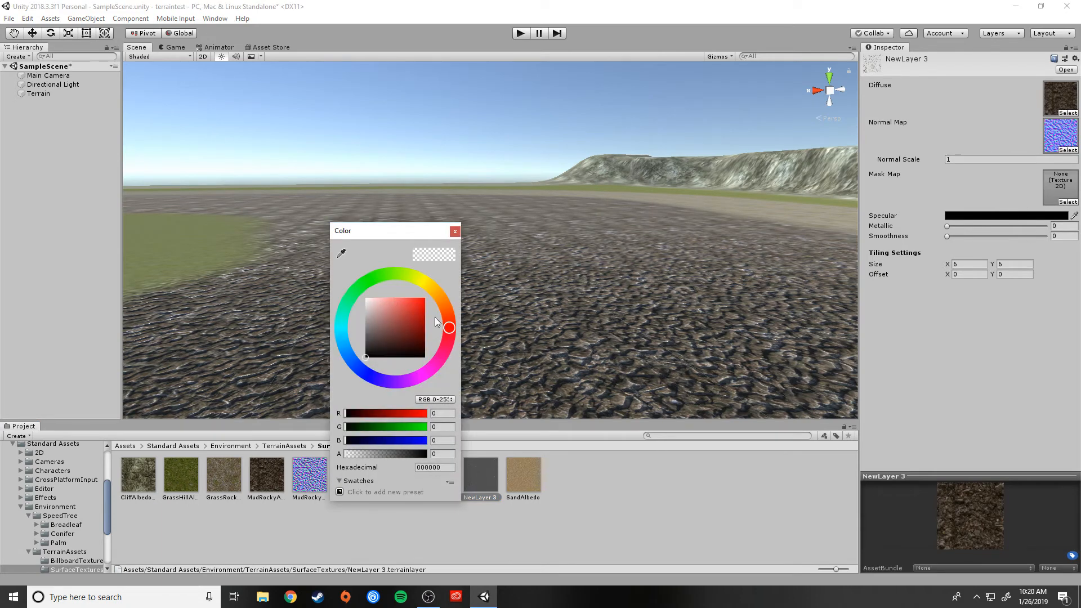
drag(445, 324, 420, 292)
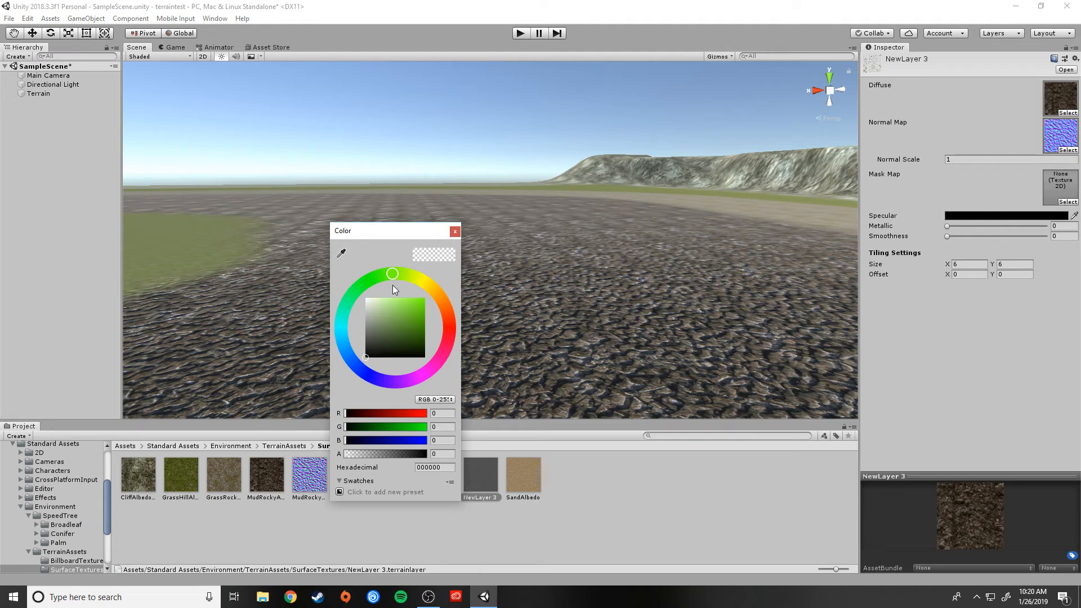
drag(392, 284, 437, 302)
drag(412, 326, 432, 330)
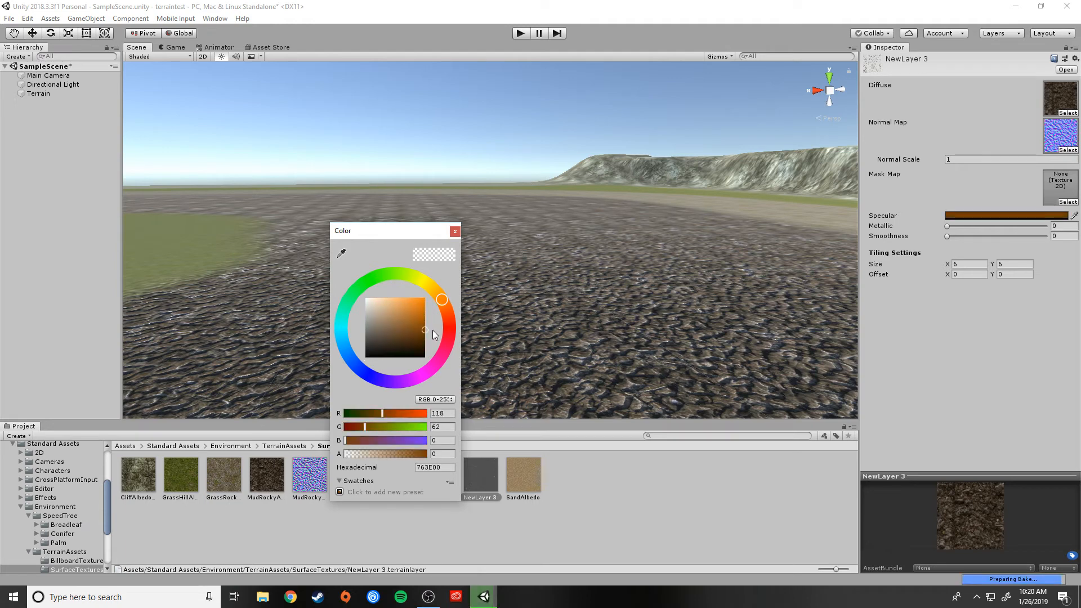
click(551, 377)
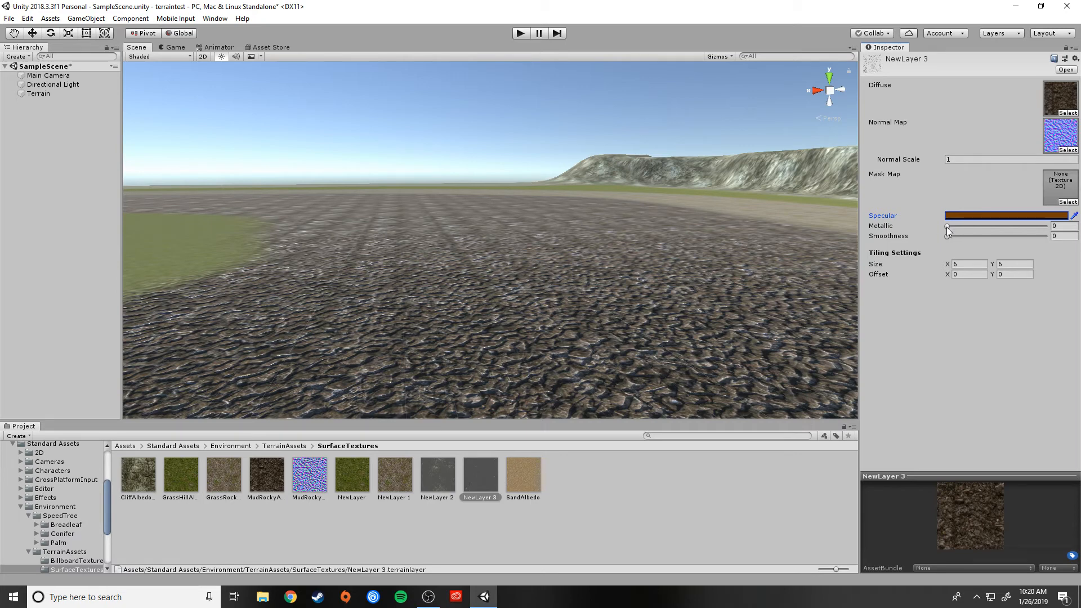
Set the mud layer's metallic value to 0.594 with smoothness at 0, and view the mud from above.
mouse_move(947, 226)
mouse_down()
mouse_move(1005, 233)
mouse_move(934, 237)
mouse_up()
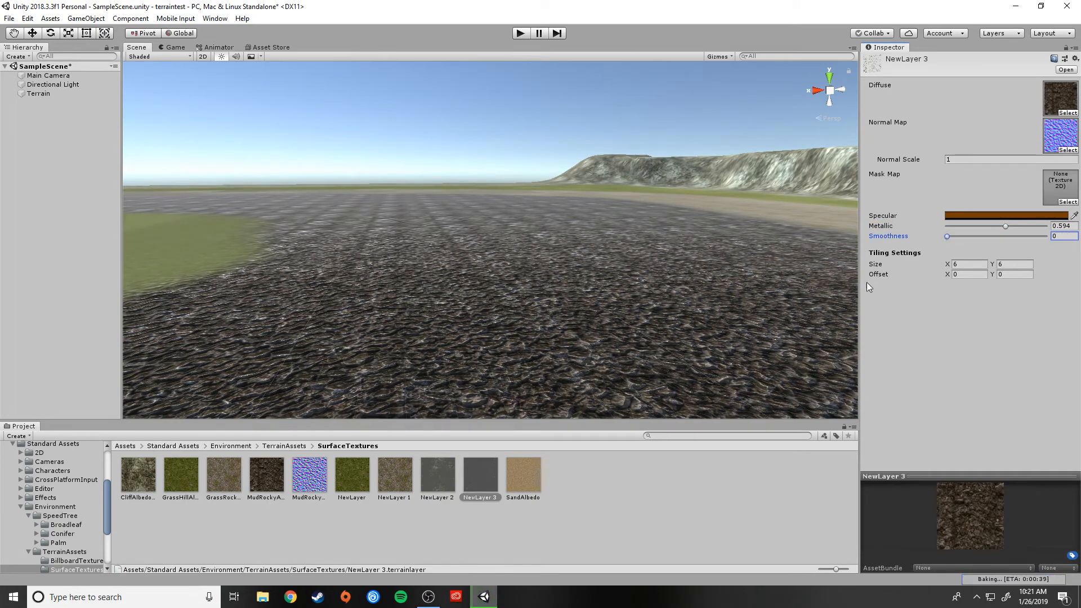
right_drag(749, 280, 835, 316)
click(829, 73)
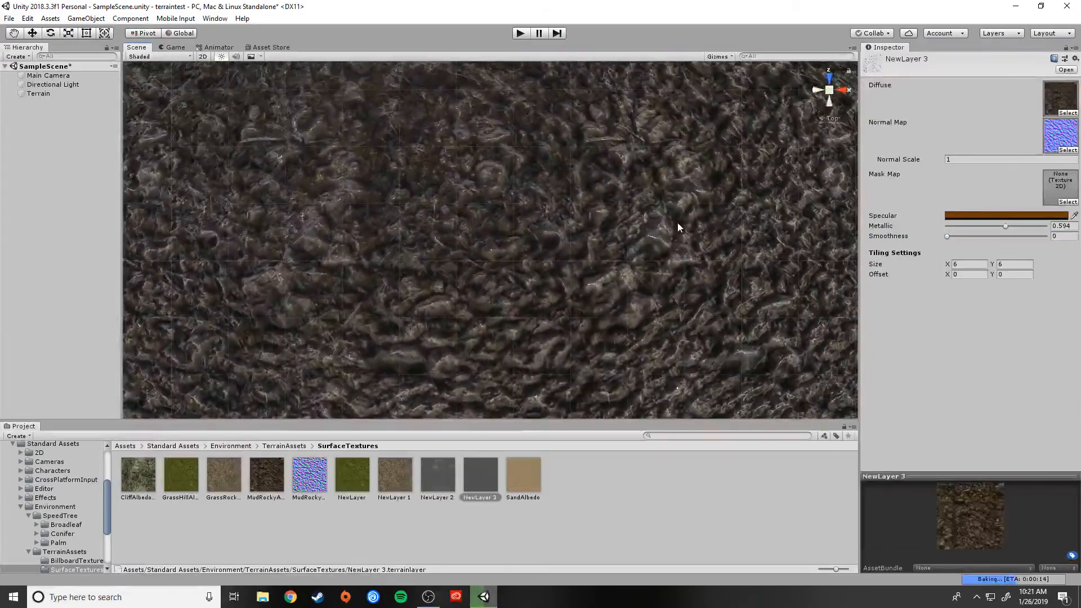
Select the terrain and switch it to Paint Details mode with the whole track in view.
scroll(672, 278, down, 10)
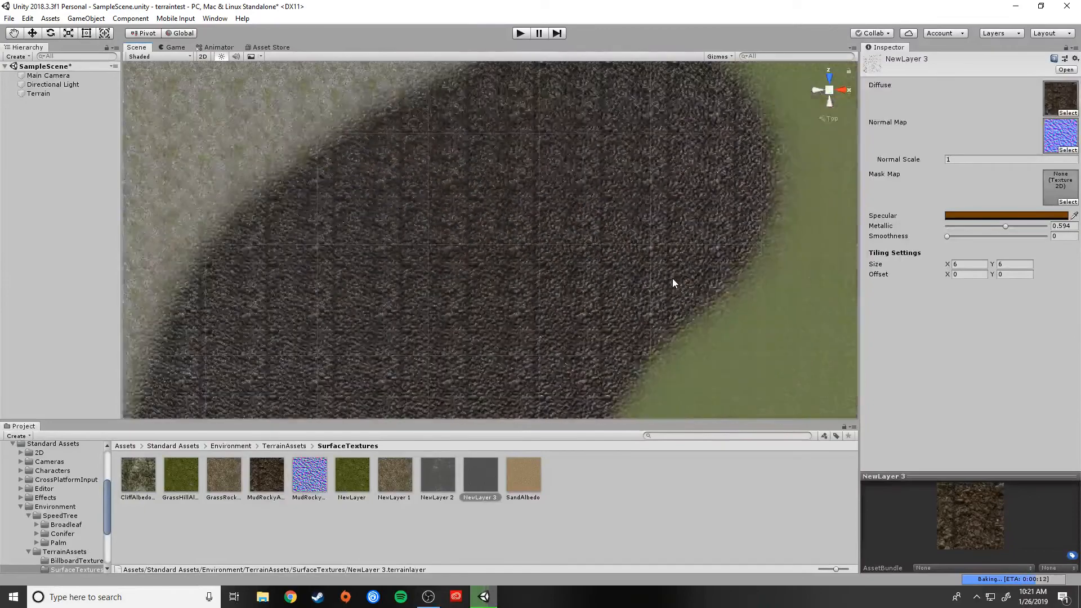
scroll(672, 278, down, 12)
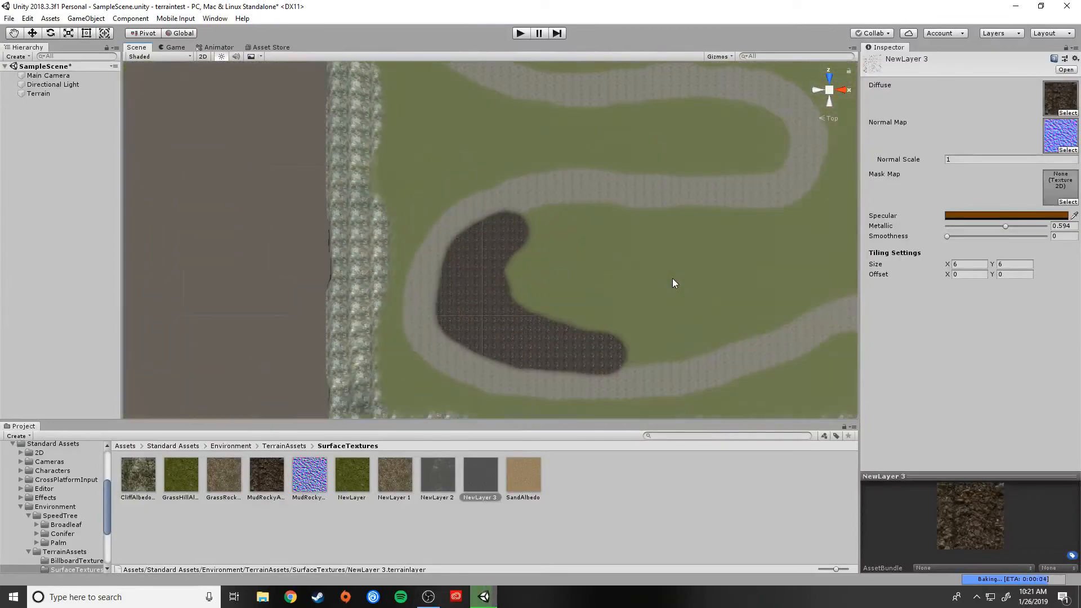
scroll(673, 278, down, 2)
right_drag(680, 237, 681, 202)
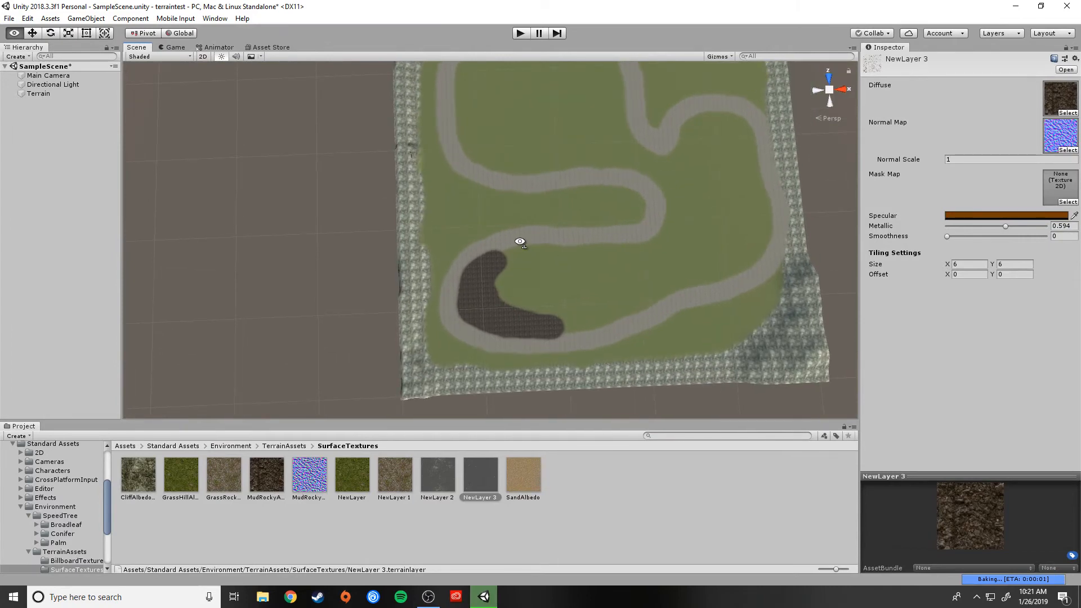
right_drag(520, 242, 696, 242)
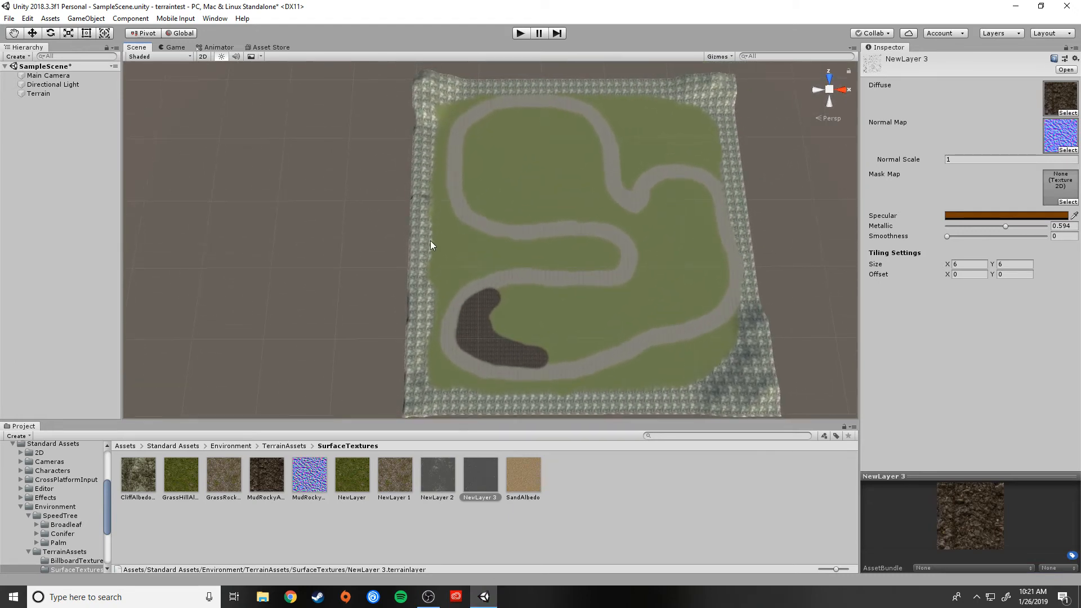
click(39, 93)
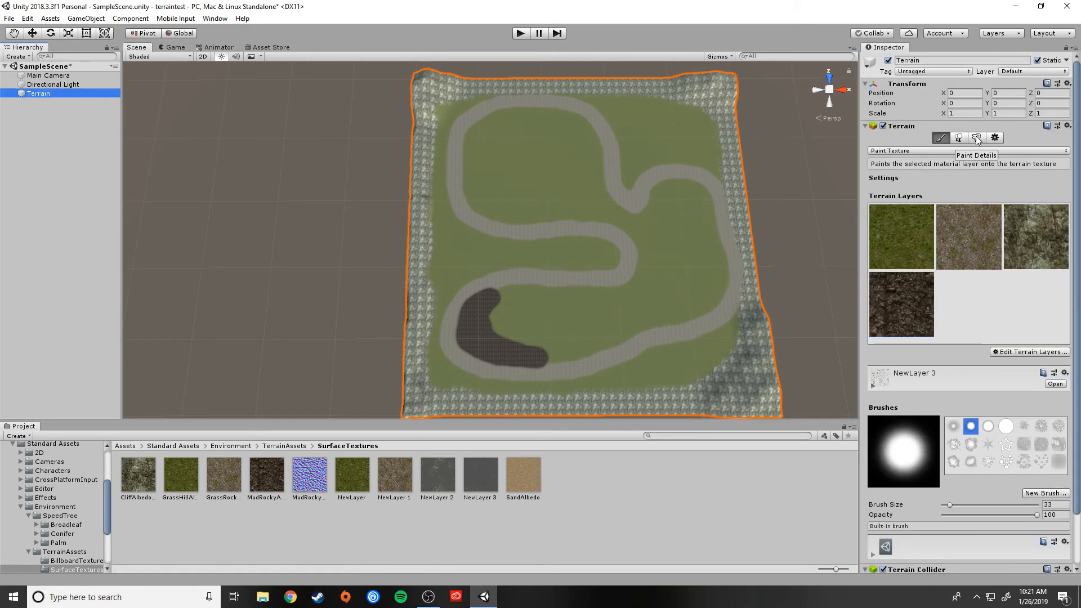
click(977, 139)
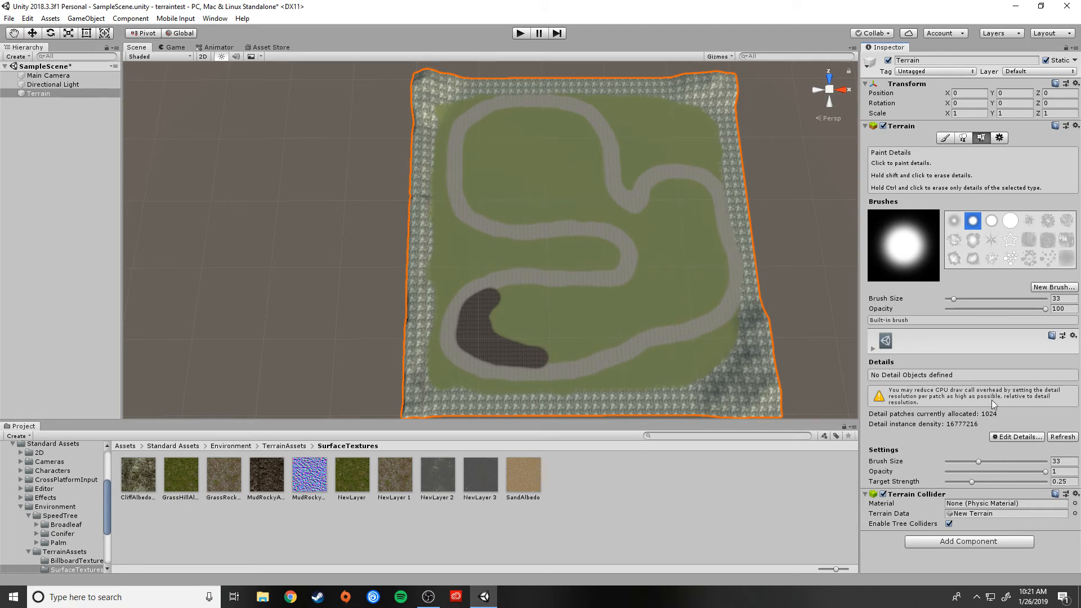
click(1017, 438)
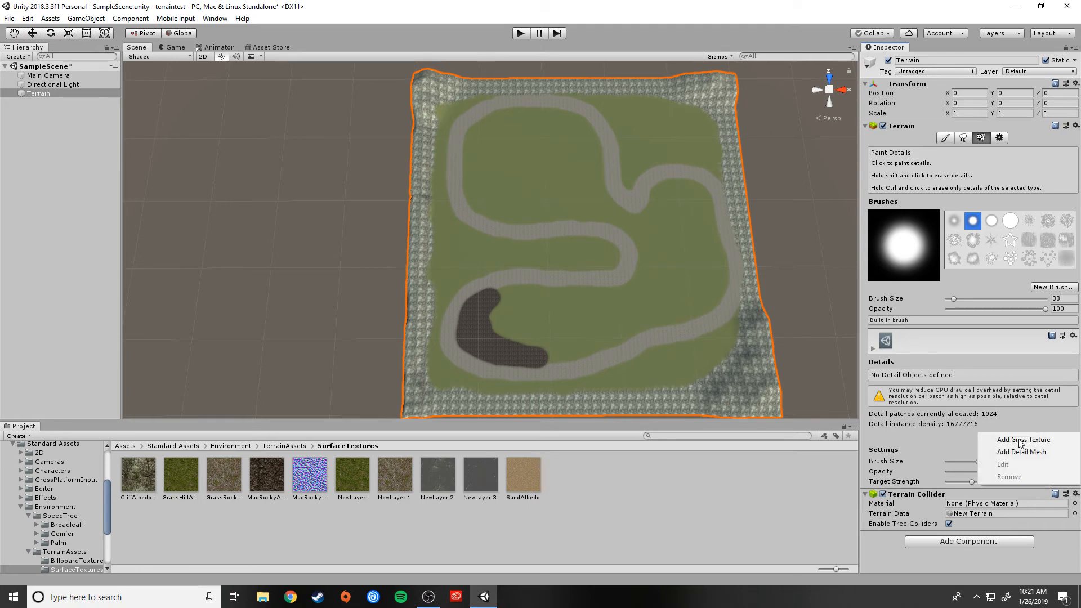
click(1023, 439)
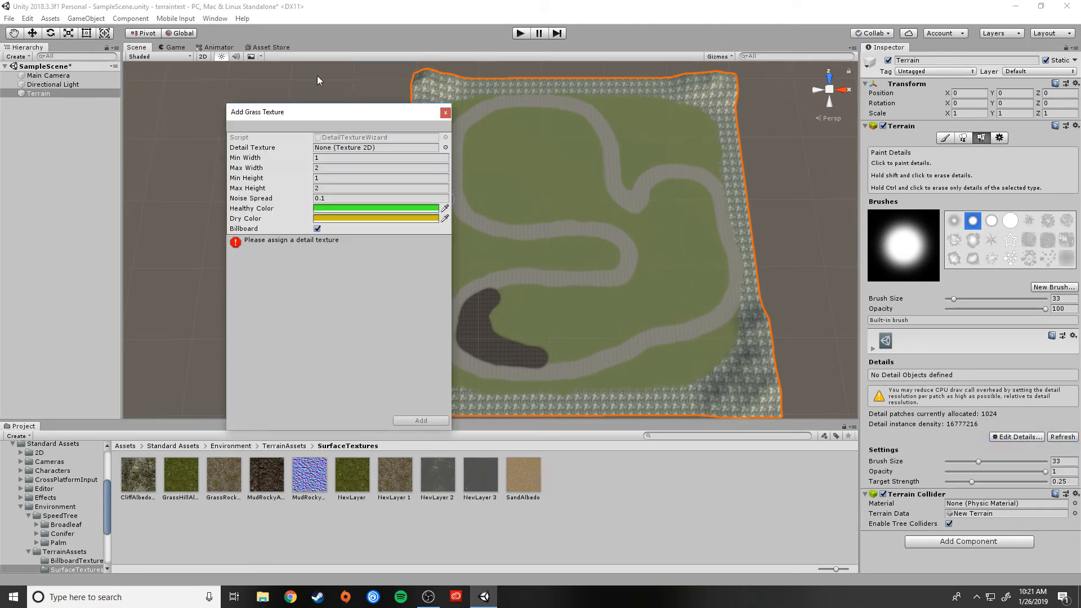
drag(323, 110, 437, 100)
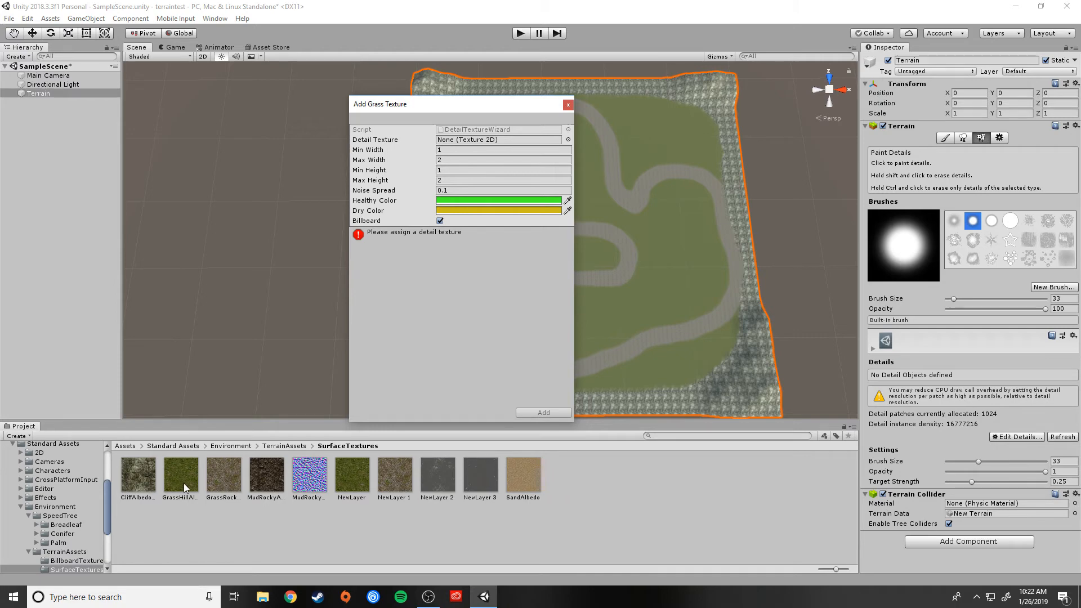
click(568, 106)
Open the BillboardTextures folder of TerrainAssets and preview its two grass frond textures.
scroll(56, 541, down, 3)
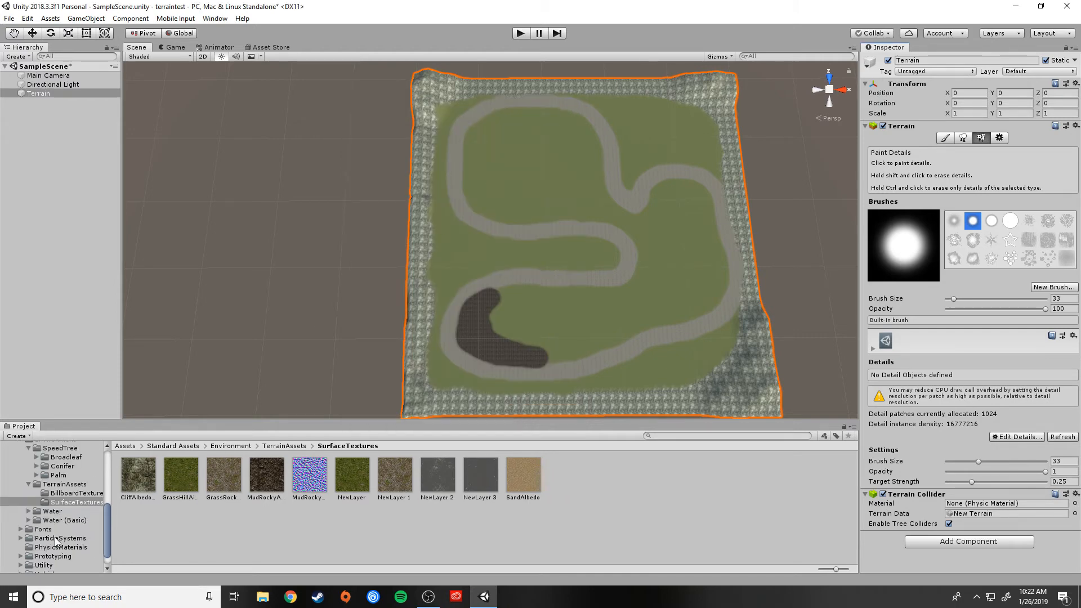
click(29, 485)
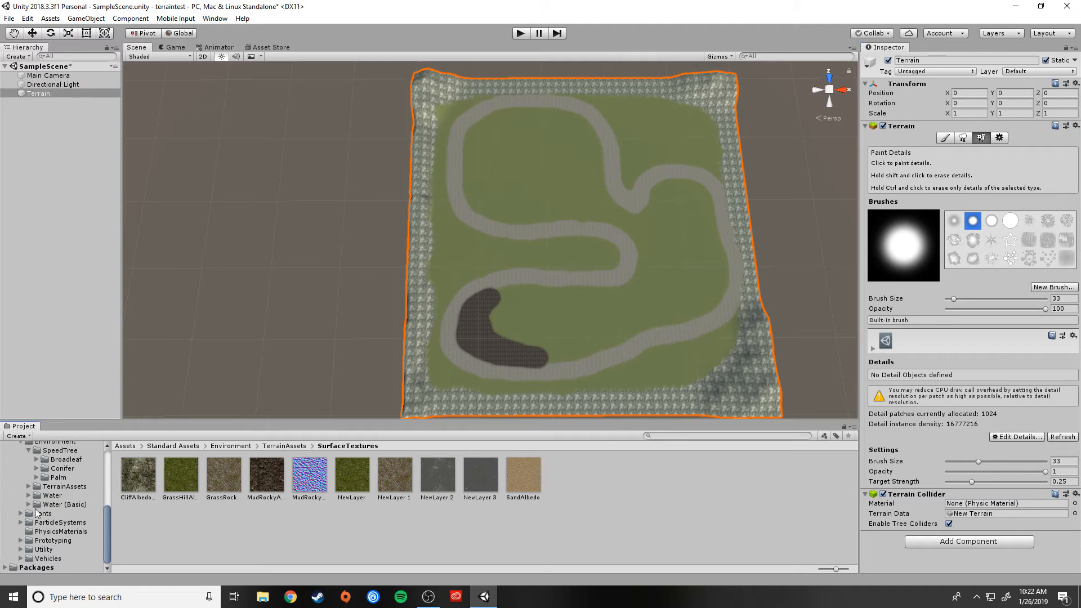
scroll(36, 512, up, 3)
click(56, 521)
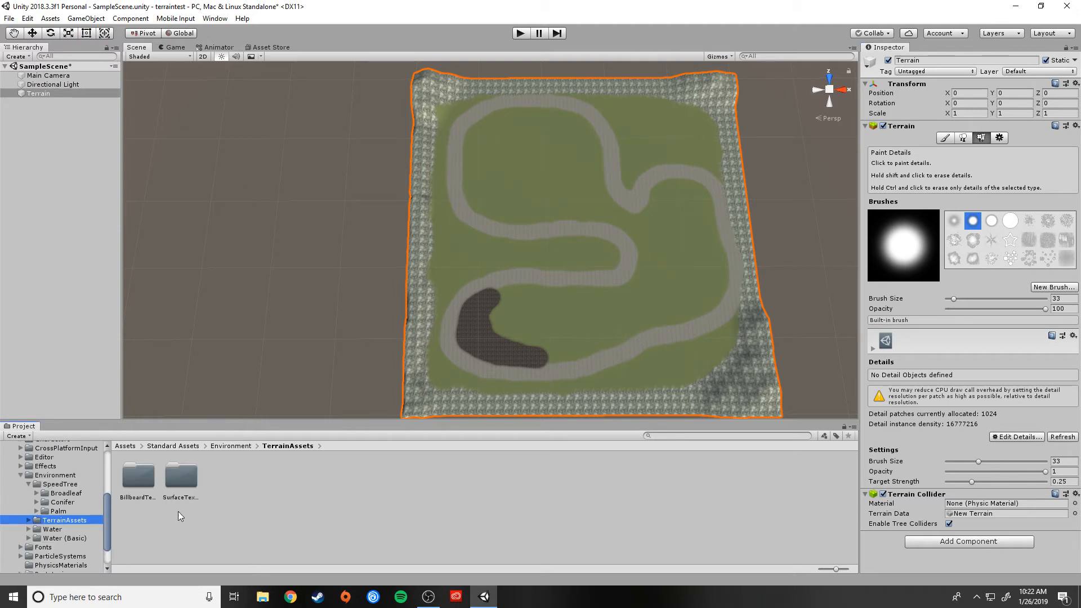
double_click(131, 477)
click(183, 476)
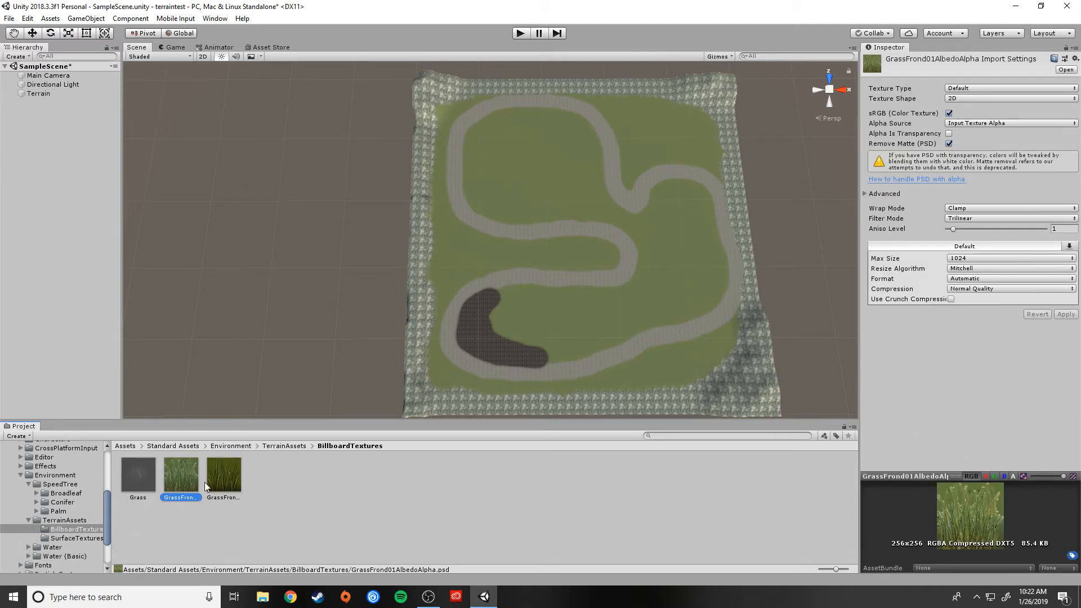
click(224, 476)
Delete the Grass brush asset from the BillboardTextures folder.
right_click(134, 475)
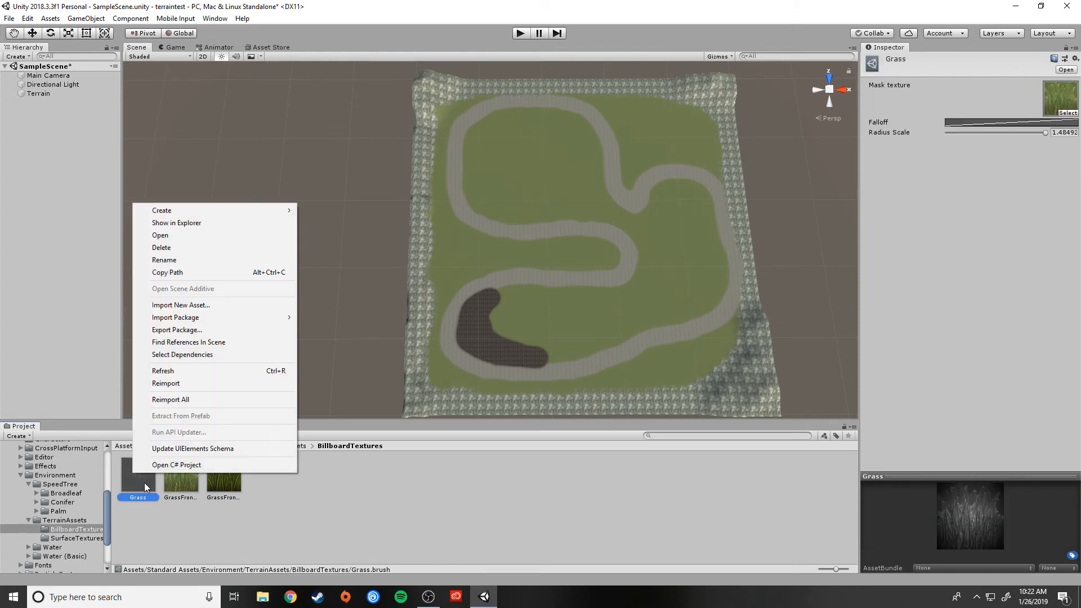
click(157, 248)
click(569, 317)
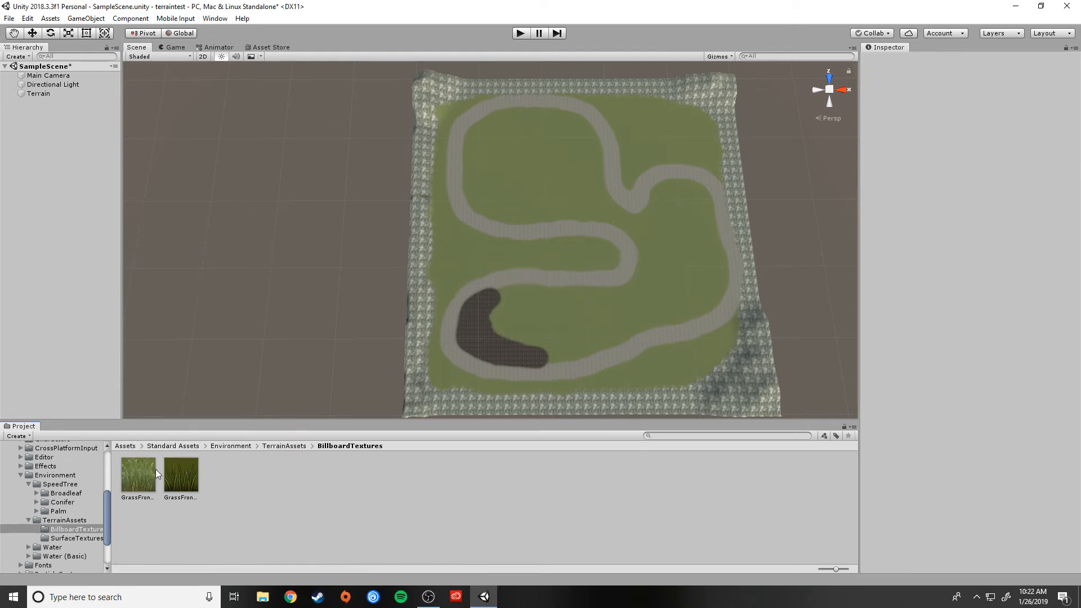
Compare the two grass frond textures and add GrassFrond02AlbedoAlpha as a grass detail texture on the terrain.
click(145, 474)
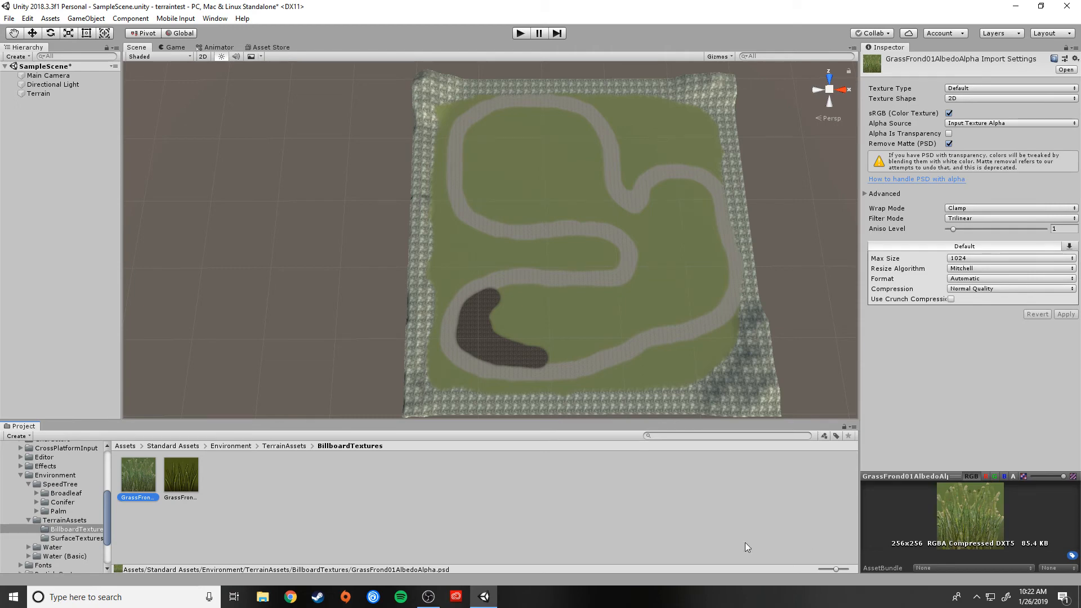
click(191, 479)
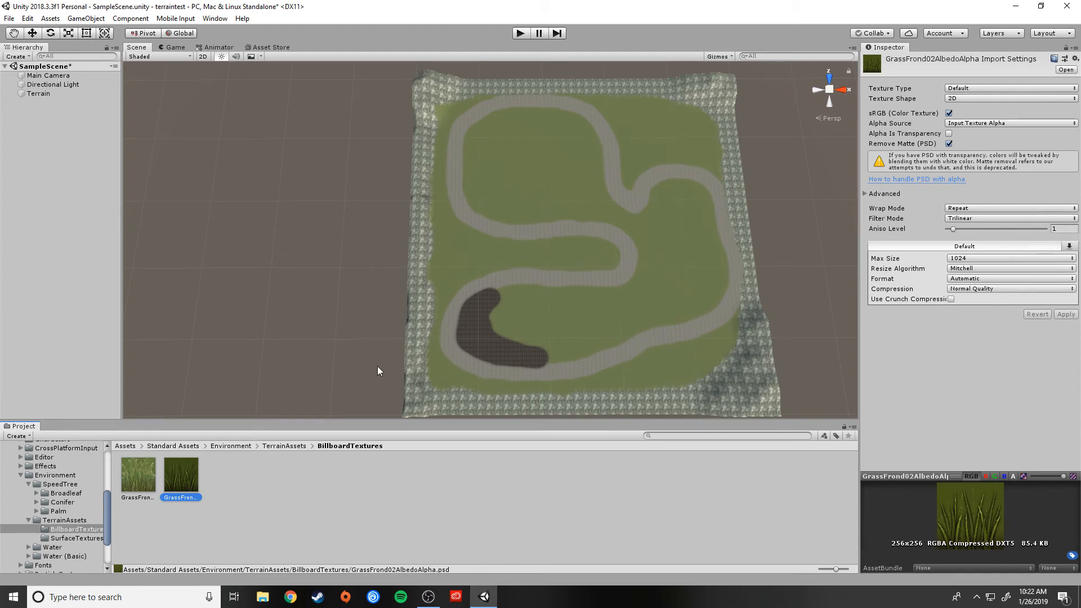
click(38, 93)
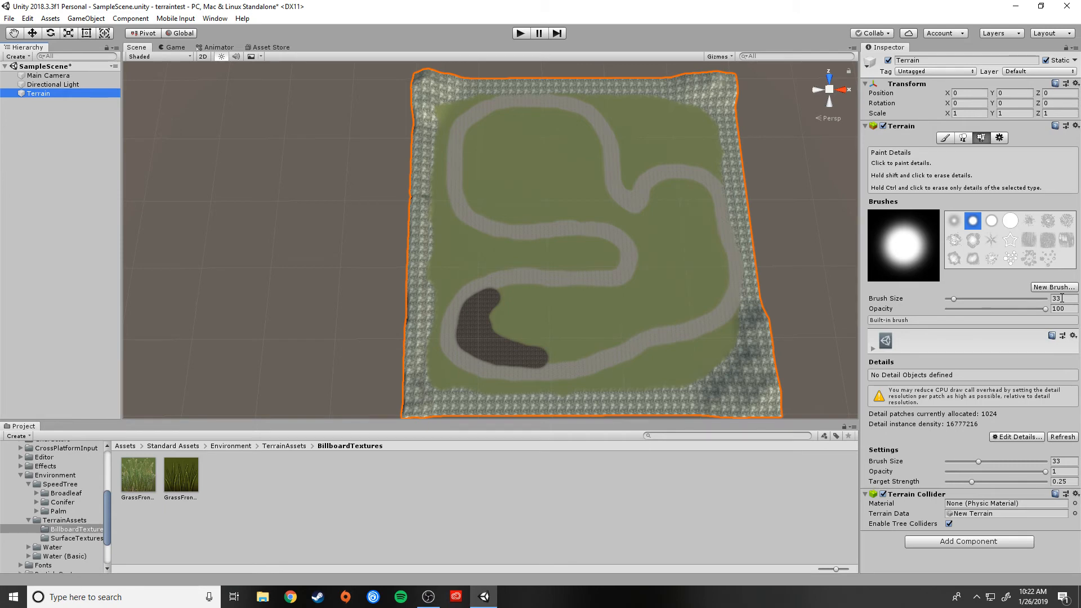
drag(181, 474, 474, 145)
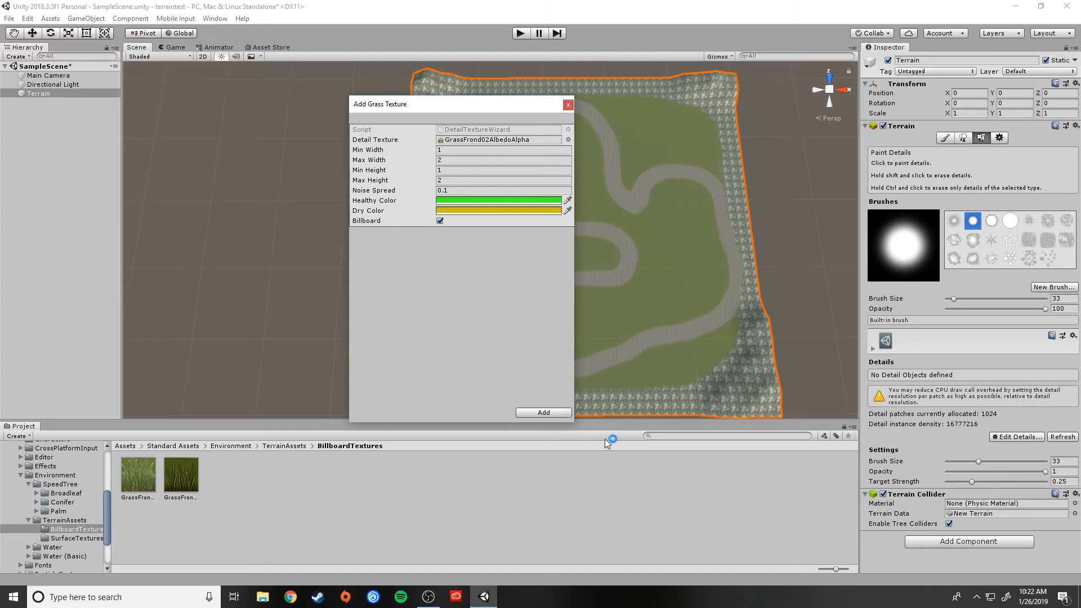
click(549, 413)
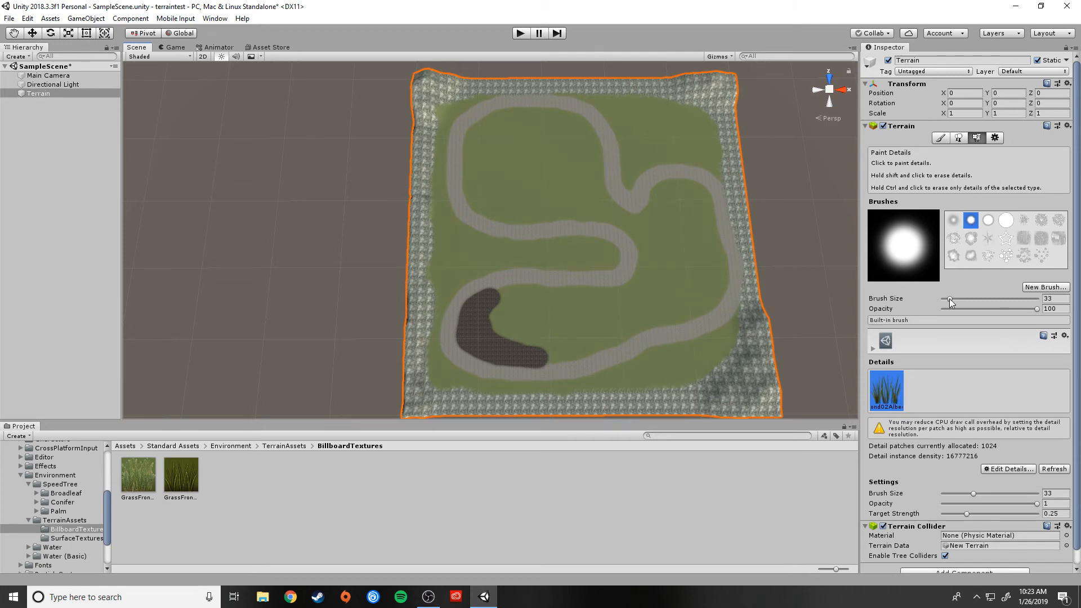
Set the detail brush size to 100 and target strength to 0.125, and choose the dense, irregular splatter brush.
mouse_move(949, 299)
mouse_down()
mouse_move(968, 299)
mouse_move(960, 303)
mouse_up()
scroll(1017, 454, down, 1)
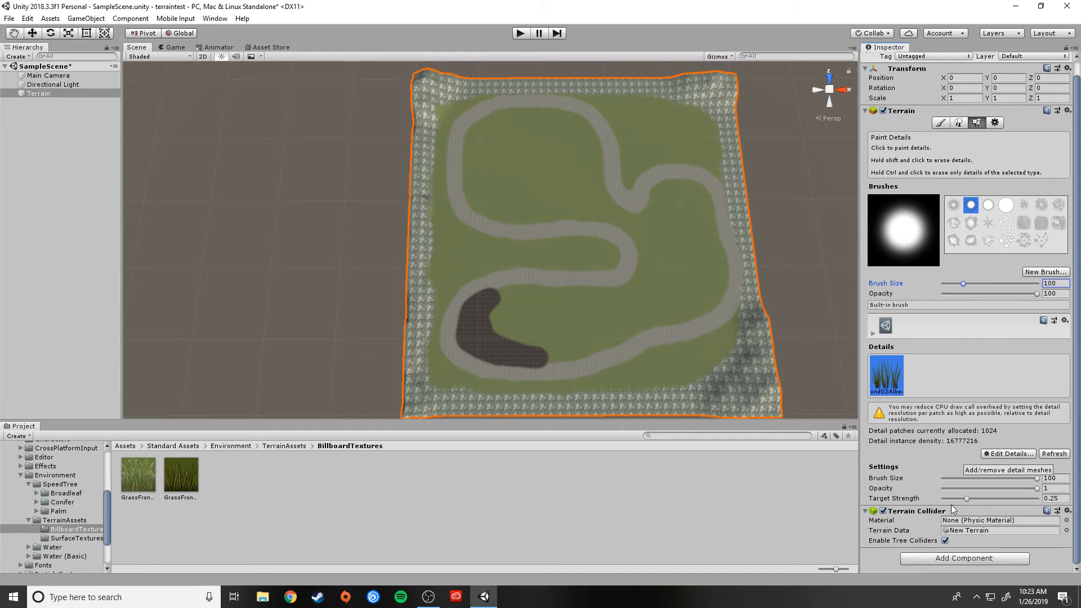
drag(967, 499, 955, 503)
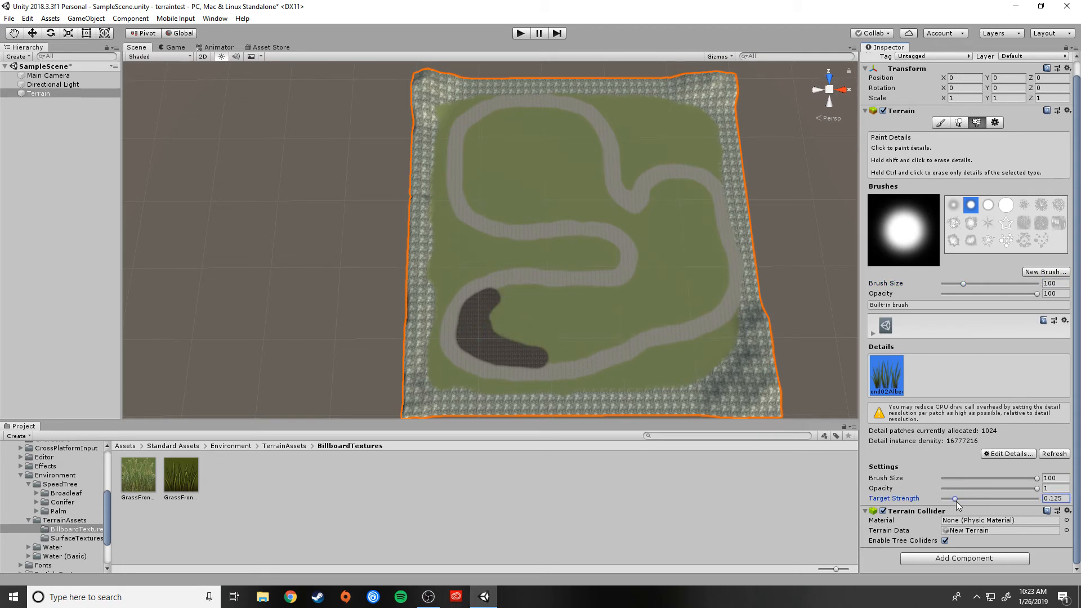
click(1059, 206)
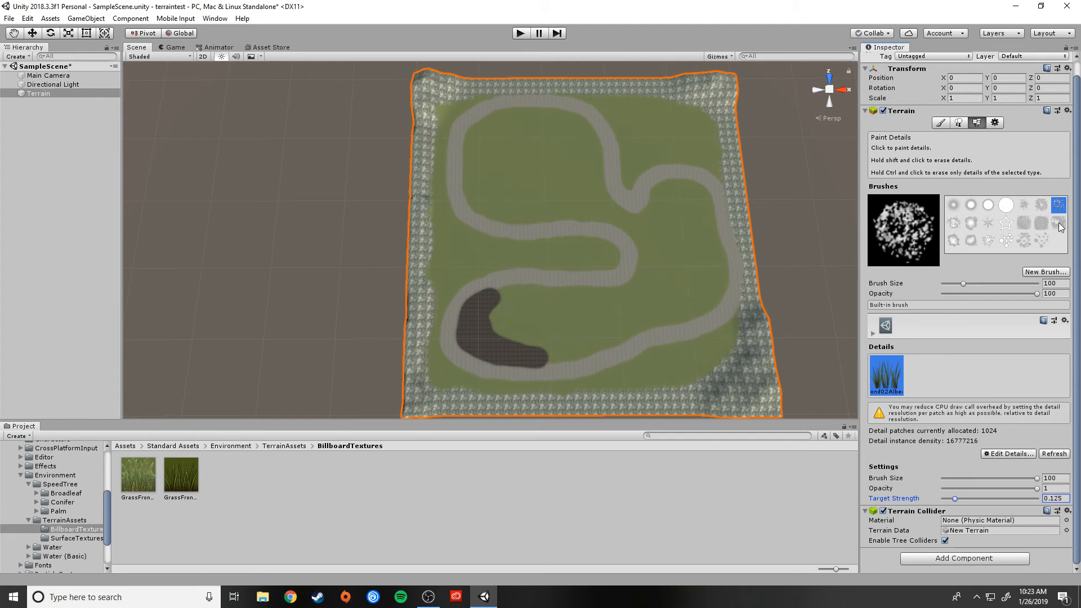
click(953, 223)
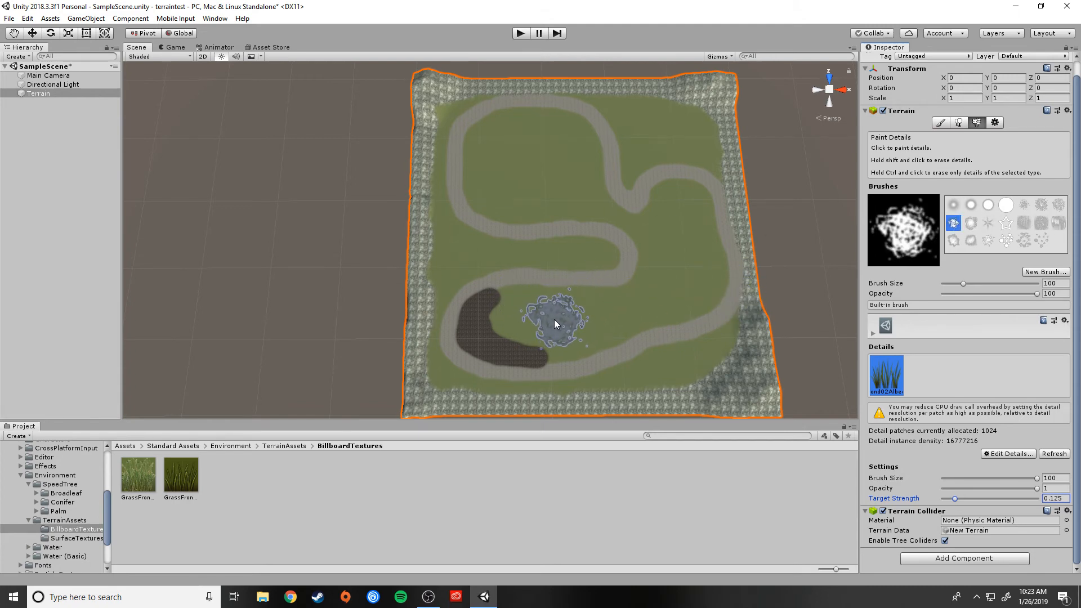
Paint a patch of grass on the field just east of the mud area and inspect the blades up close.
click(565, 322)
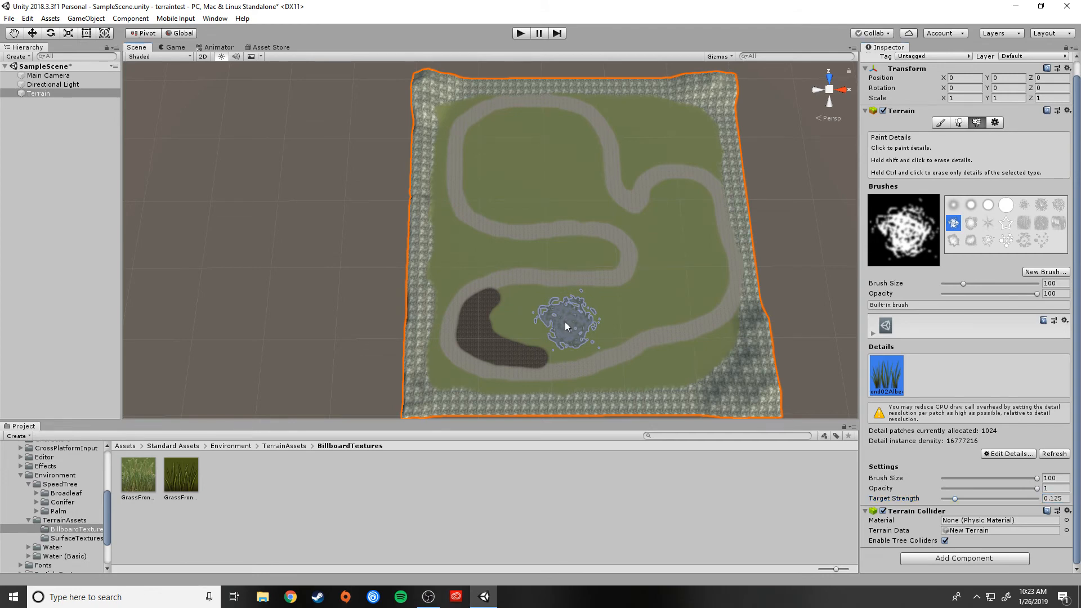
scroll(583, 326, up, 5)
mouse_move(559, 316)
right_down()
mouse_move(717, 349)
mouse_move(830, 261)
right_up()
scroll(647, 333, up, 6)
scroll(691, 336, up, 5)
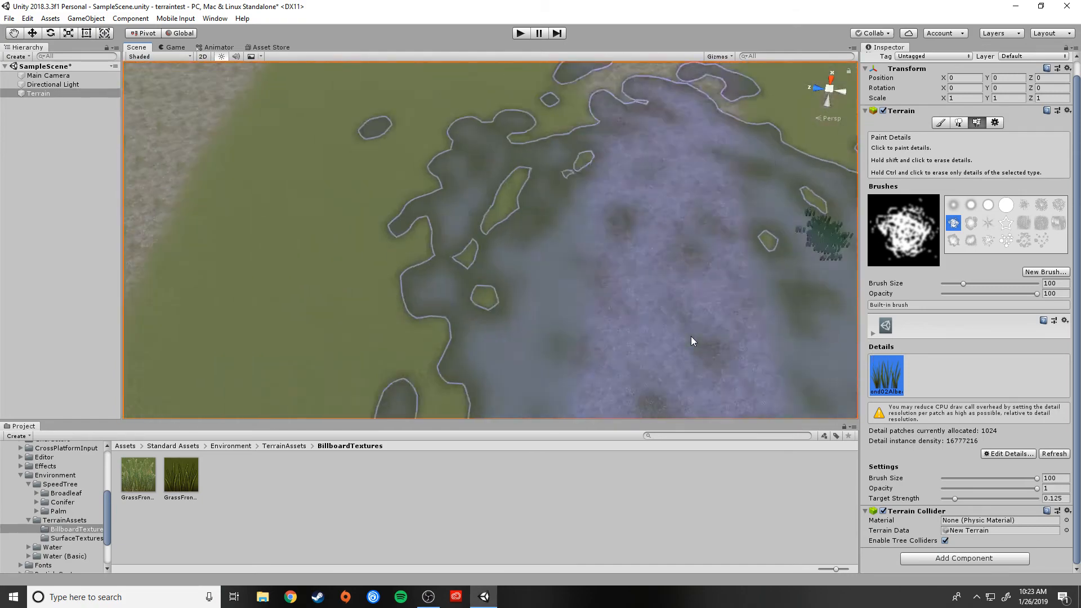
right_drag(601, 357, 829, 237)
scroll(756, 374, up, 9)
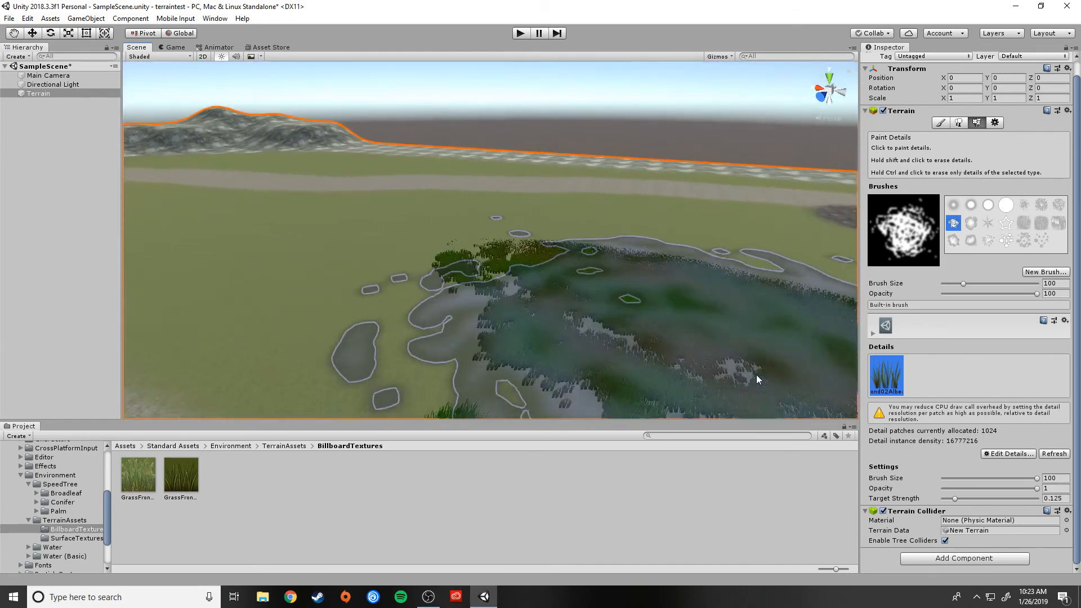
scroll(825, 384, down, 4)
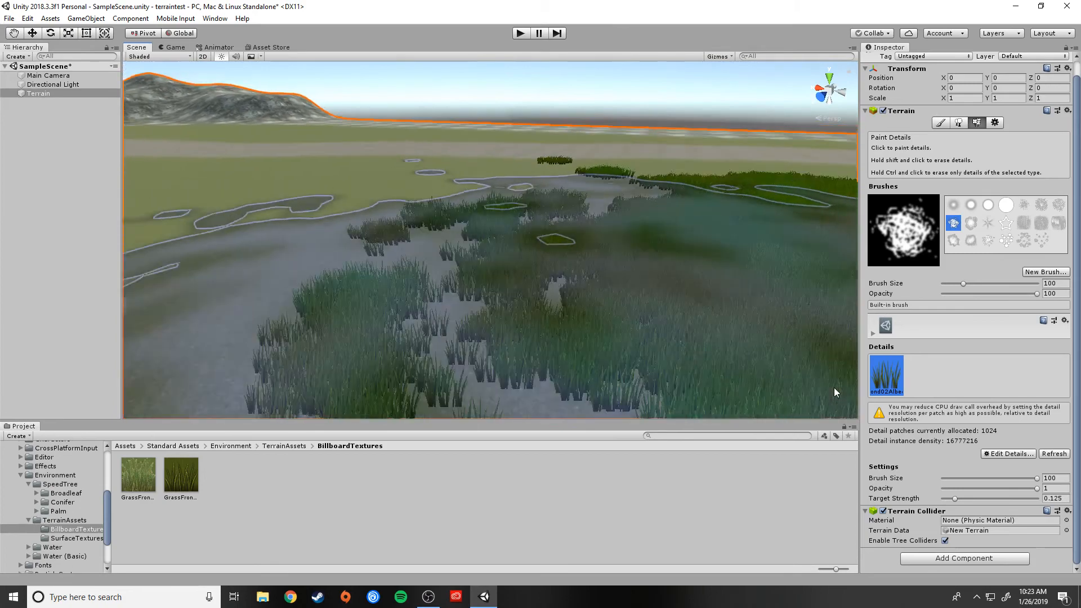
right_drag(833, 387, 1007, 315)
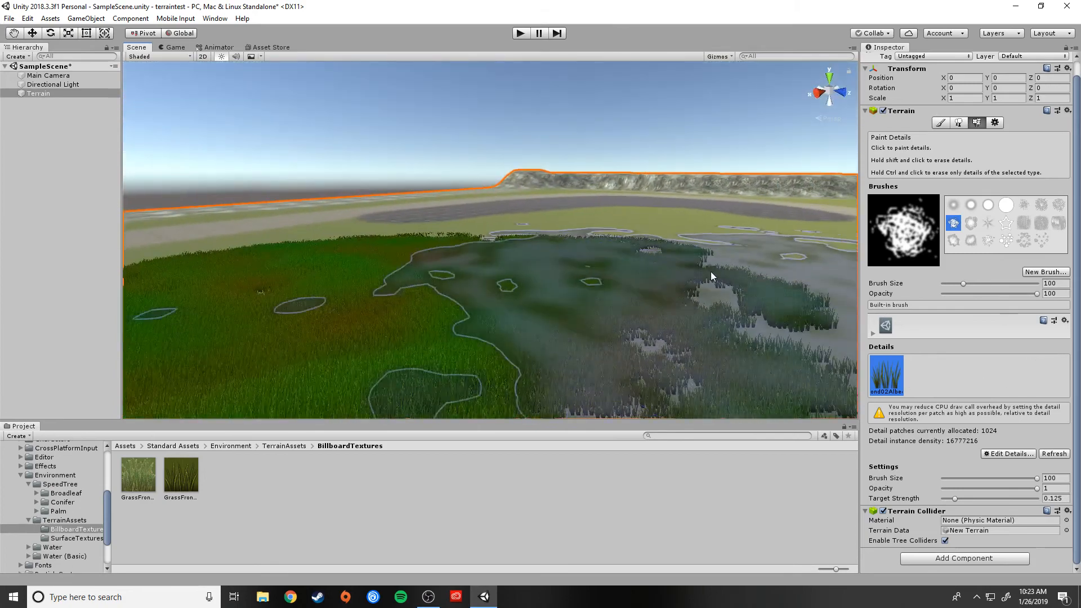
drag(710, 272, 697, 219)
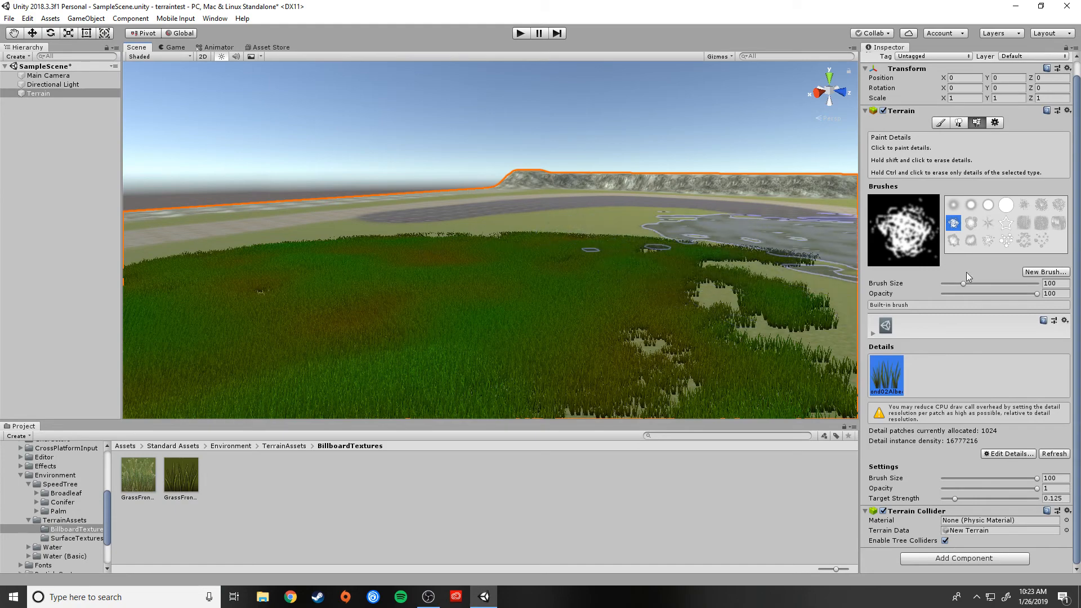
Set the terrain's detail distance to 250 in its settings and look across the painted grass toward the track.
click(995, 122)
scroll(1011, 259, down, 5)
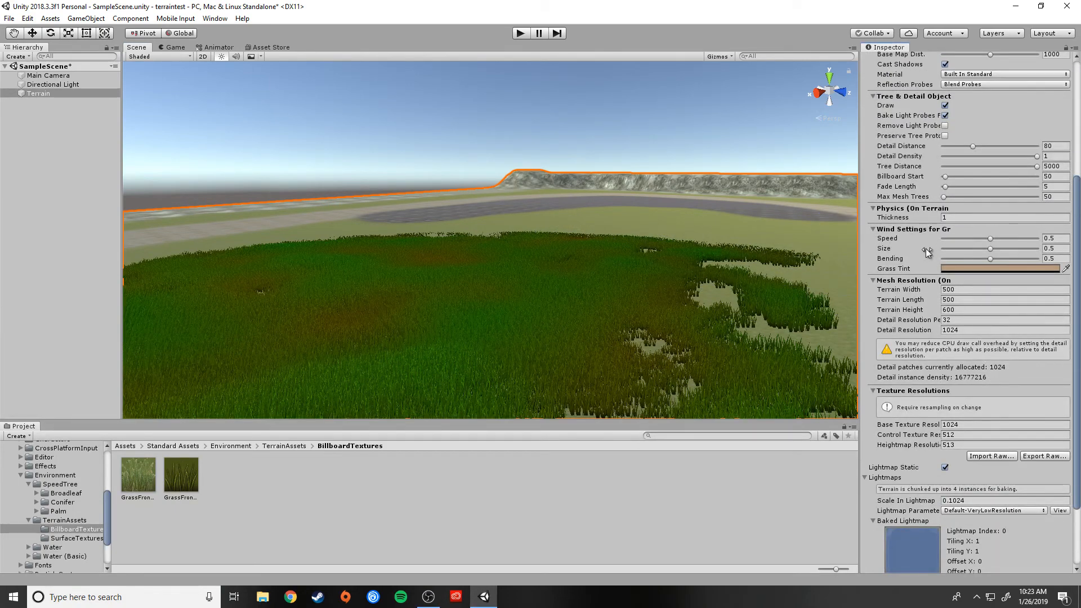
scroll(957, 236, up, 2)
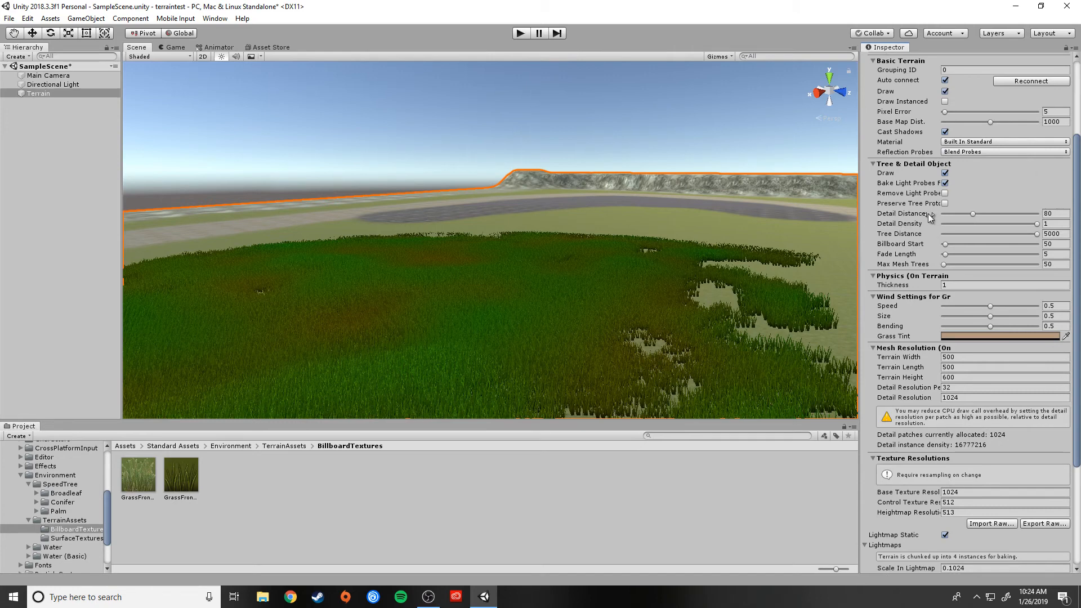
click(973, 215)
drag(974, 214, 1013, 209)
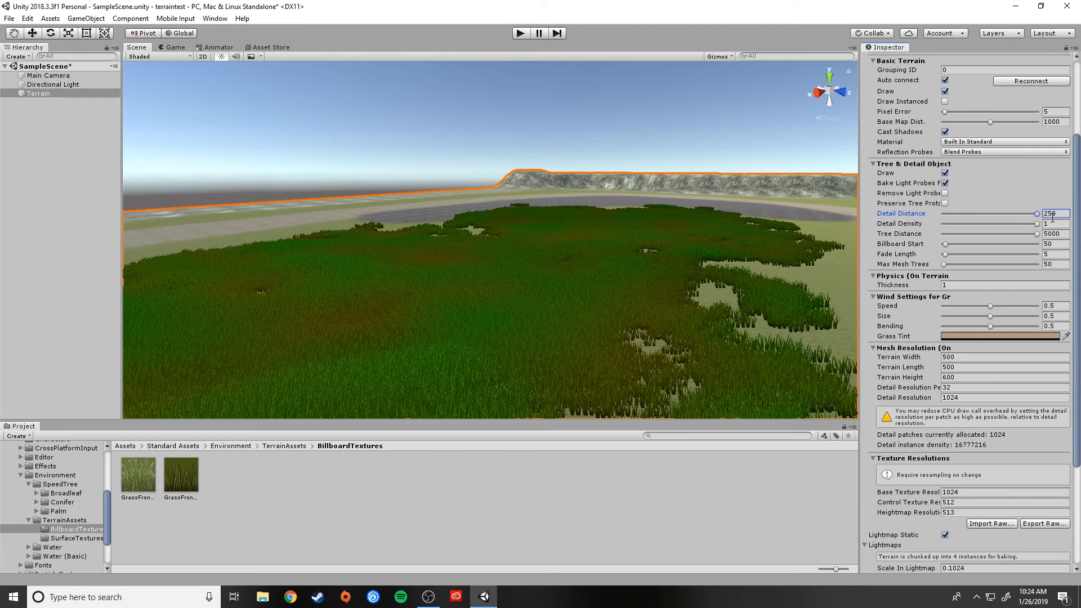
right_drag(566, 272, 721, 271)
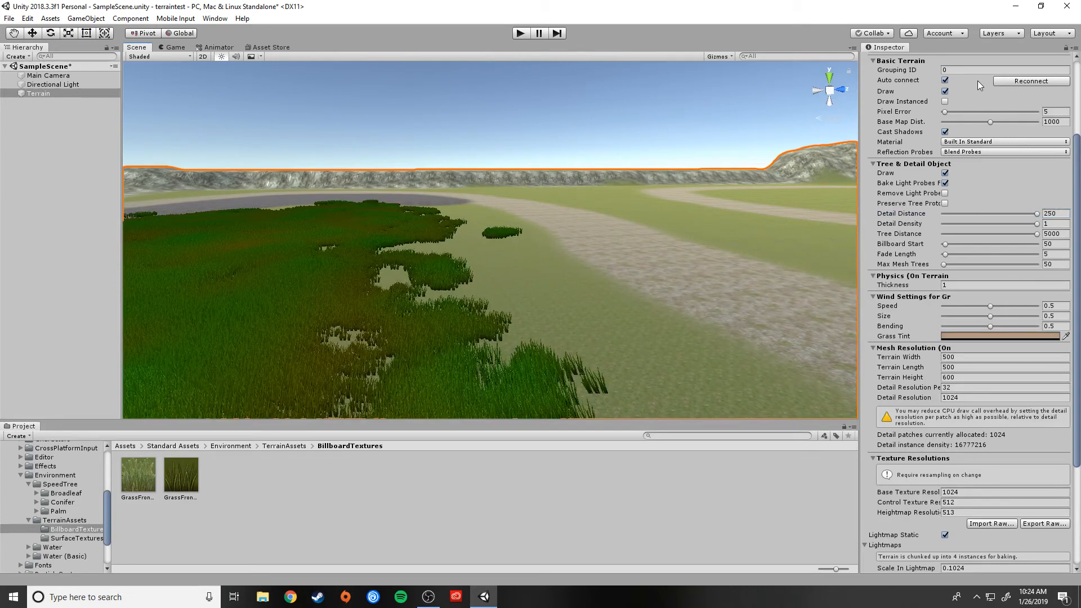
scroll(1006, 352, up, 10)
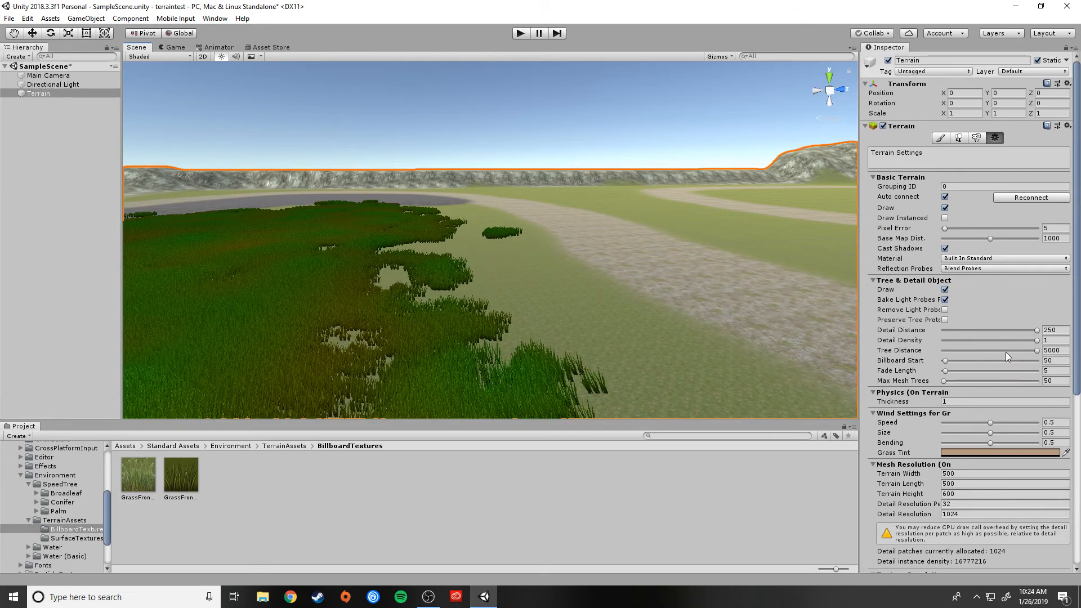
Paint a grass patch between the cliff border and the track beyond the mud, and inspect the painted grass up close and from above.
click(977, 137)
mouse_move(505, 326)
mouse_down()
mouse_move(376, 297)
mouse_move(274, 252)
mouse_move(306, 278)
mouse_move(692, 302)
mouse_move(830, 340)
mouse_move(719, 248)
mouse_move(657, 218)
mouse_move(612, 218)
mouse_move(649, 224)
mouse_move(478, 274)
mouse_move(623, 315)
mouse_move(514, 282)
mouse_move(181, 309)
mouse_move(205, 306)
mouse_up()
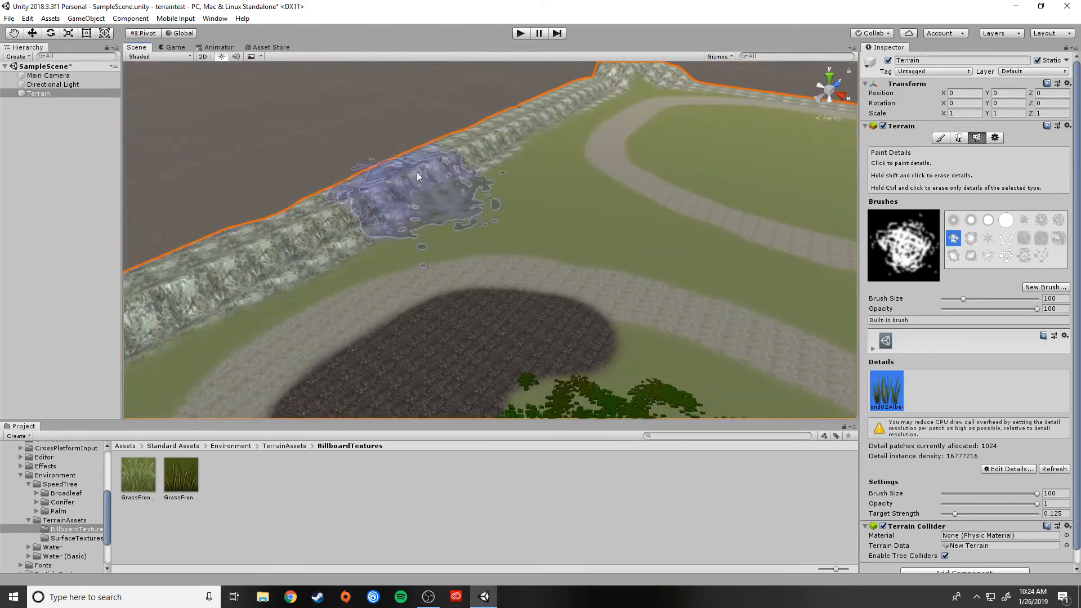
click(546, 198)
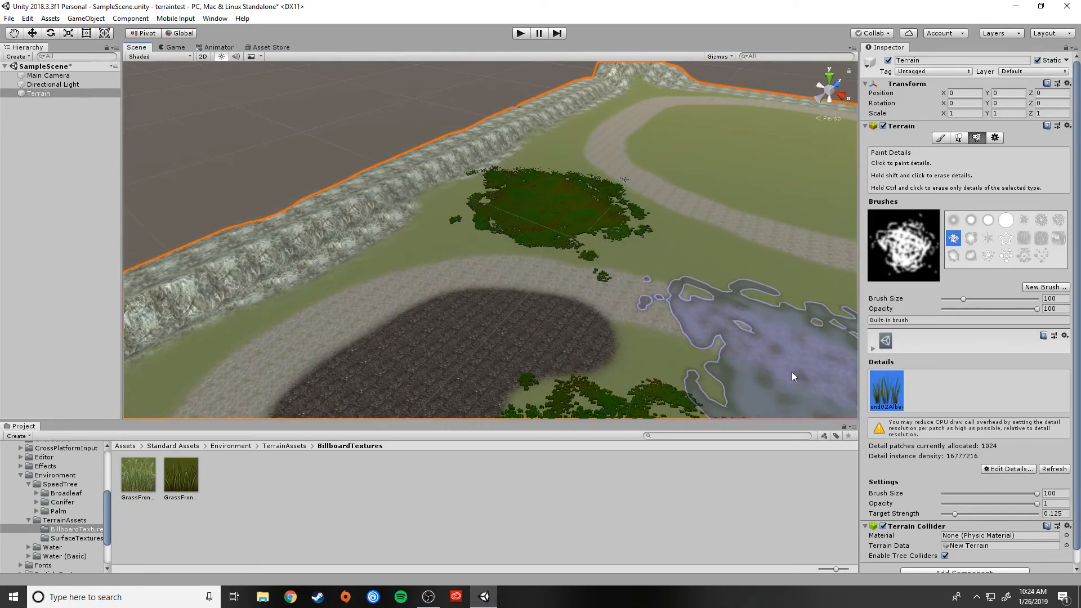
mouse_move(693, 304)
alt+mouse_down()
mouse_move(845, 254)
mouse_move(674, 292)
mouse_move(673, 313)
mouse_move(716, 337)
mouse_move(595, 287)
mouse_move(621, 165)
mouse_move(582, 109)
mouse_move(606, 91)
mouse_move(683, 166)
mouse_move(524, 312)
alt+mouse_up()
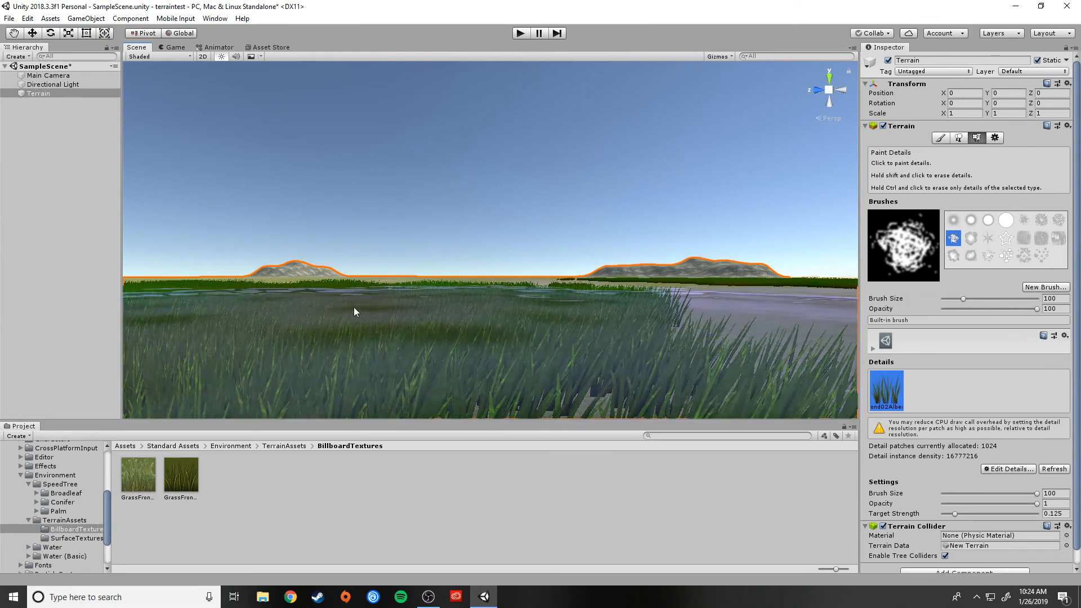
alt+drag(355, 308, 496, 276)
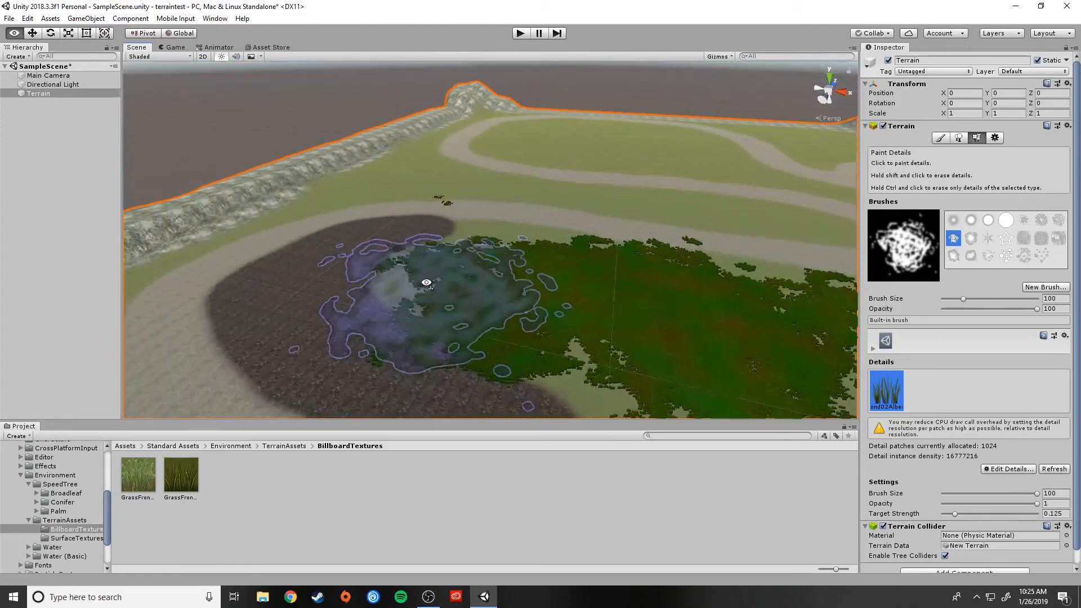
alt+drag(464, 279, 502, 284)
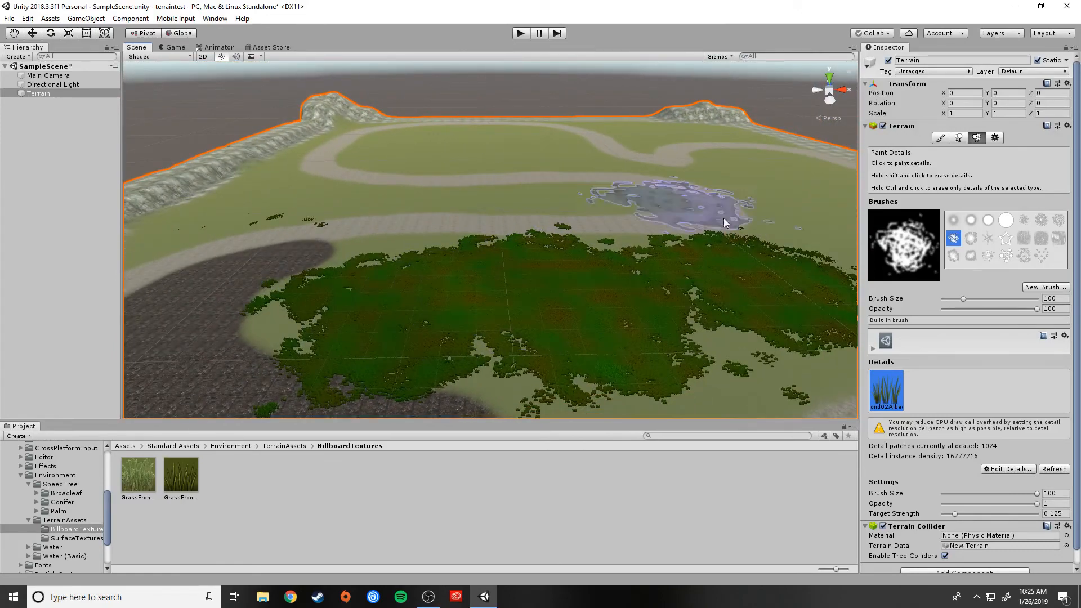
Switch the terrain to tree painting and look through the Broadleaf desktop material folders in the SpeedTree assets.
click(958, 138)
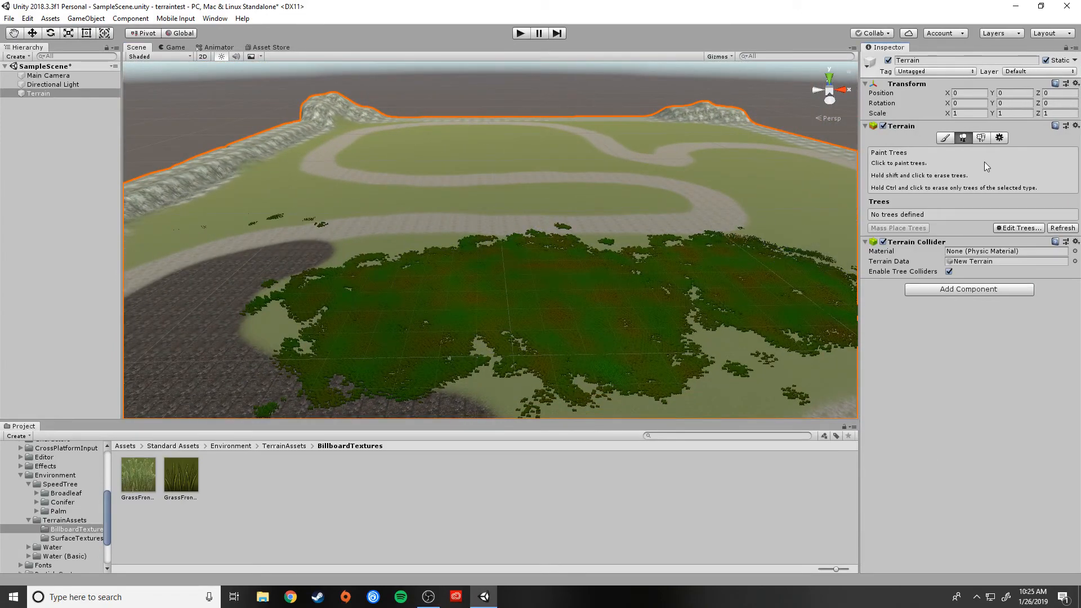
click(28, 520)
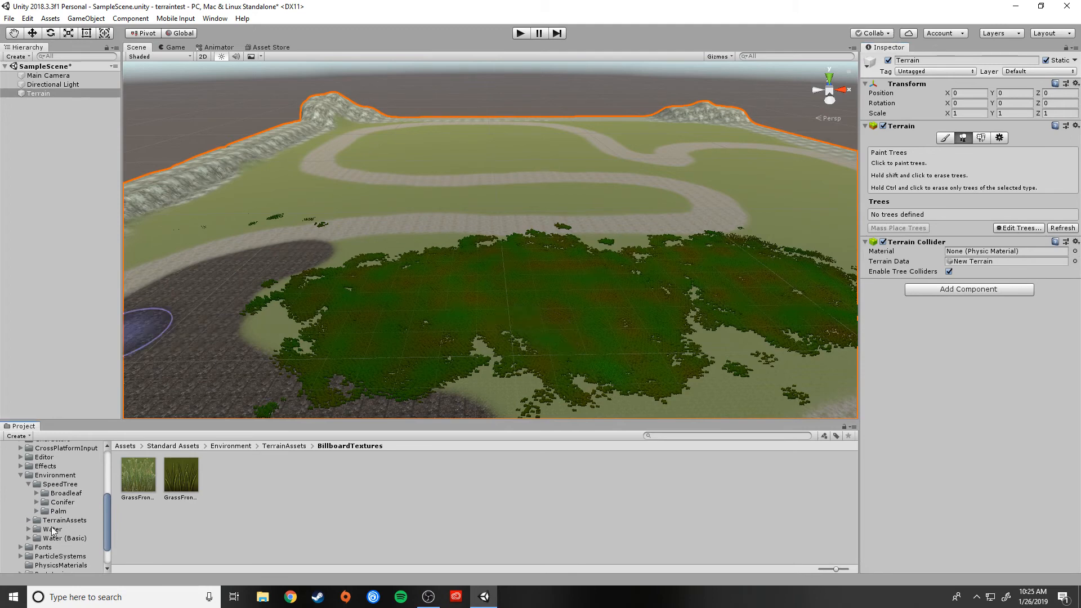
click(36, 493)
click(71, 503)
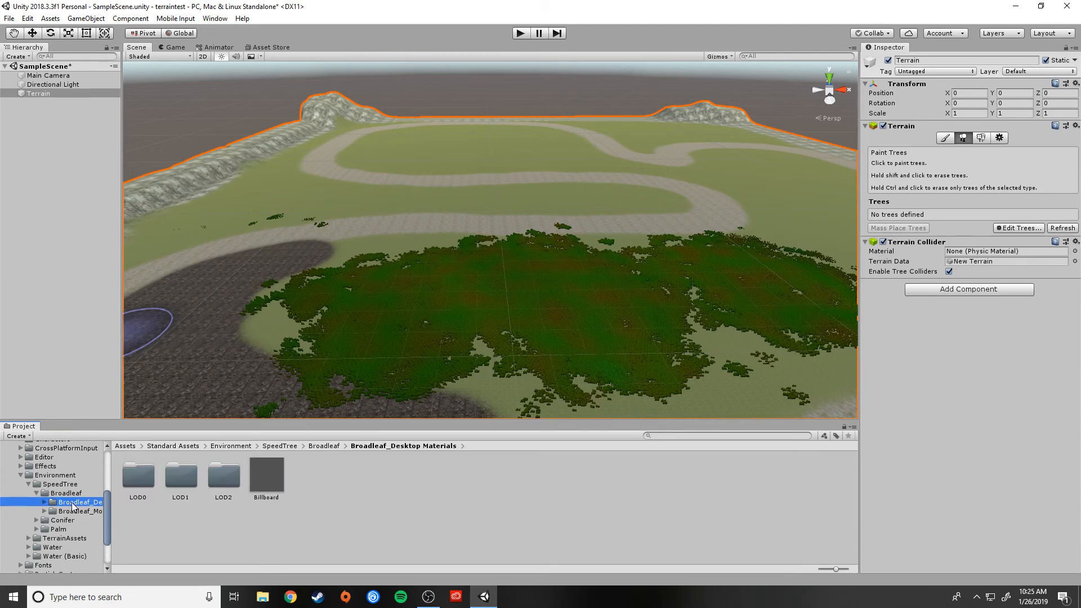
click(36, 493)
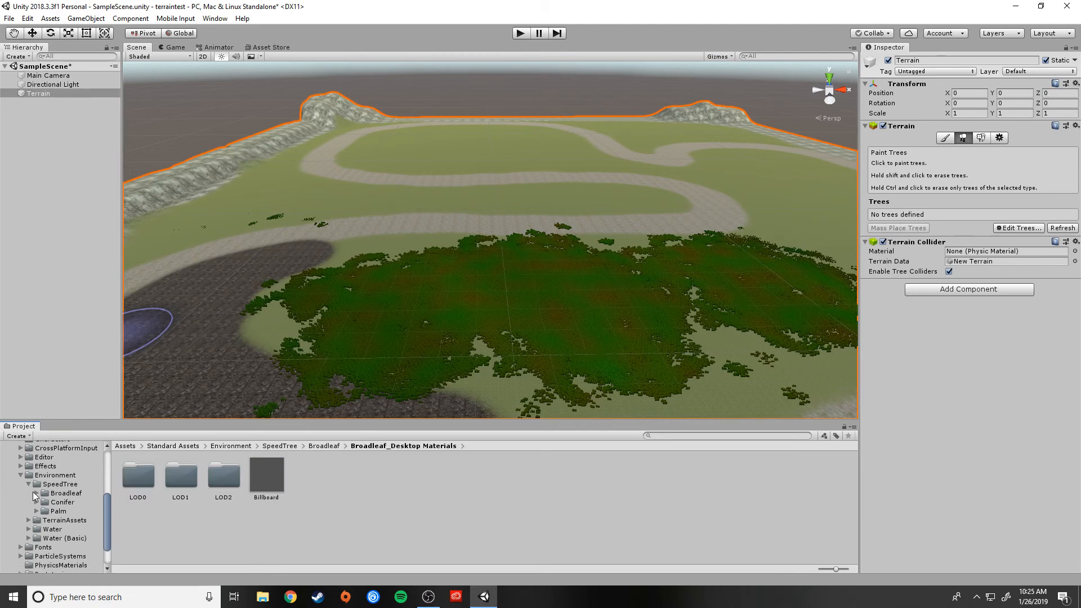
click(35, 493)
double_click(136, 479)
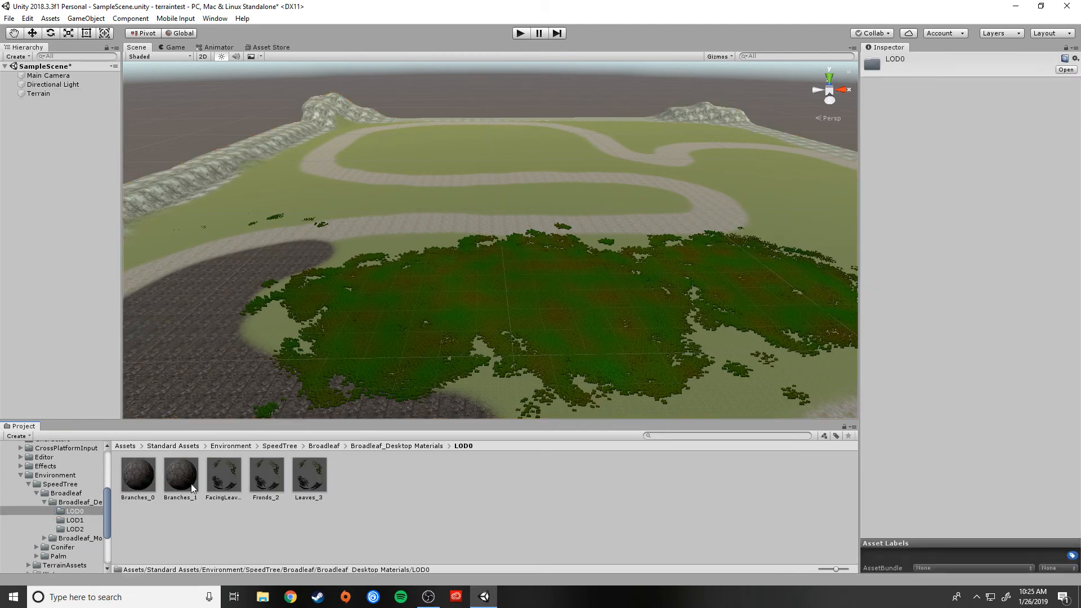
click(44, 502)
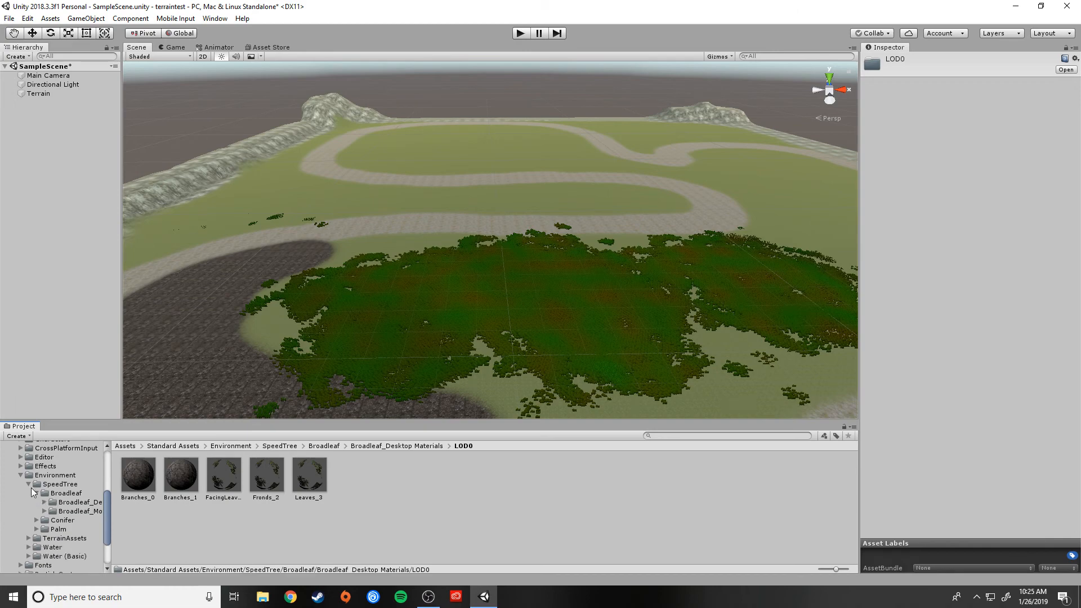
Compare the Broadleaf, Conifer_Desktop and Palm_Desktop tree models in the SpeedTree folders.
click(54, 494)
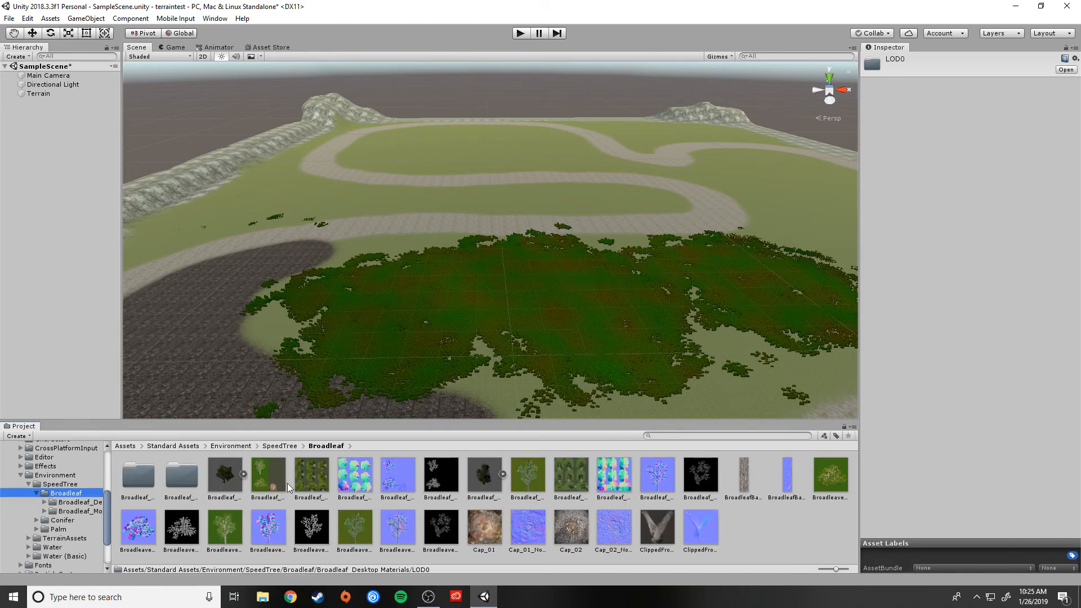
click(225, 478)
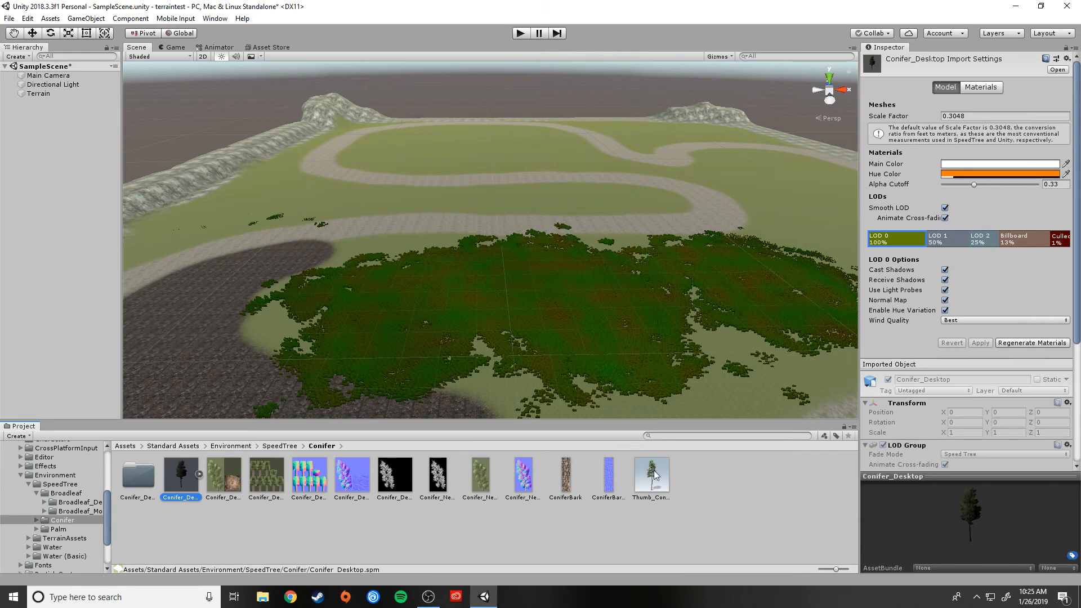
click(52, 530)
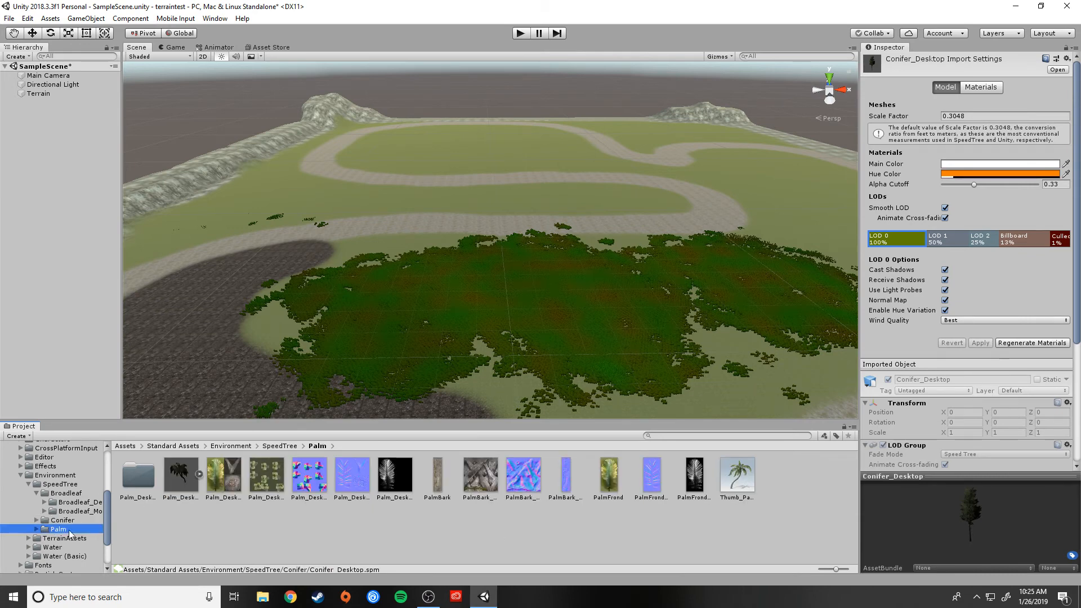
click(174, 479)
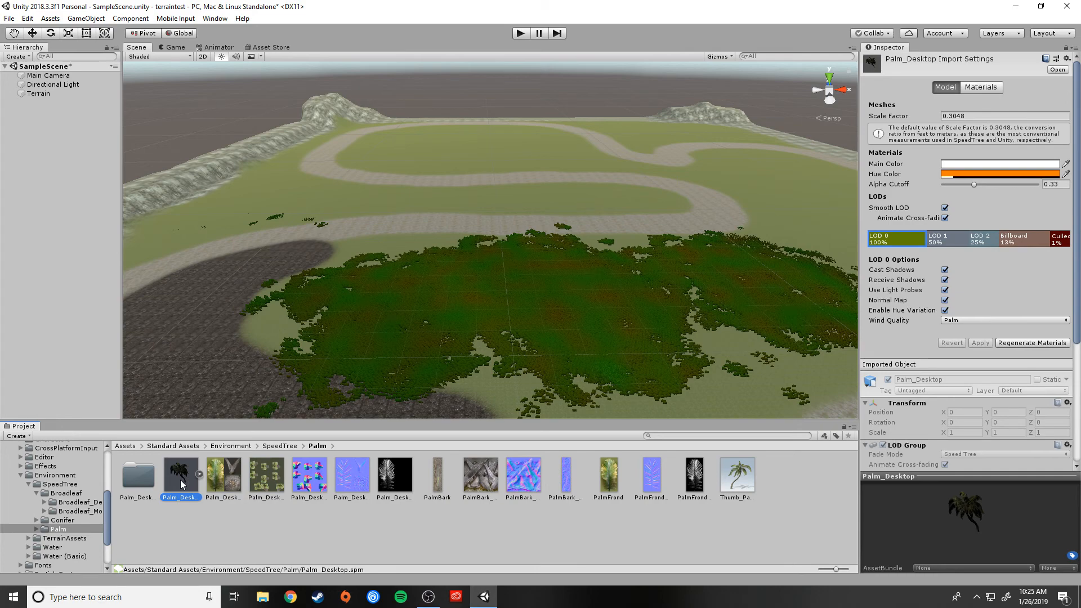
Add Conifer_Desktop from the Conifer folder as a paintable tree on the terrain.
click(62, 520)
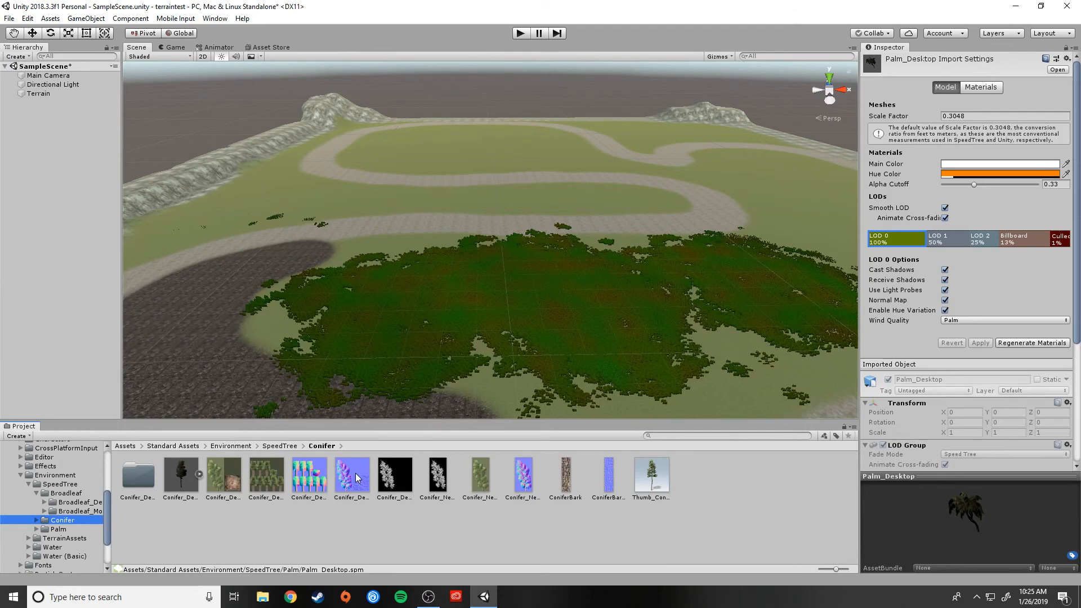
click(407, 192)
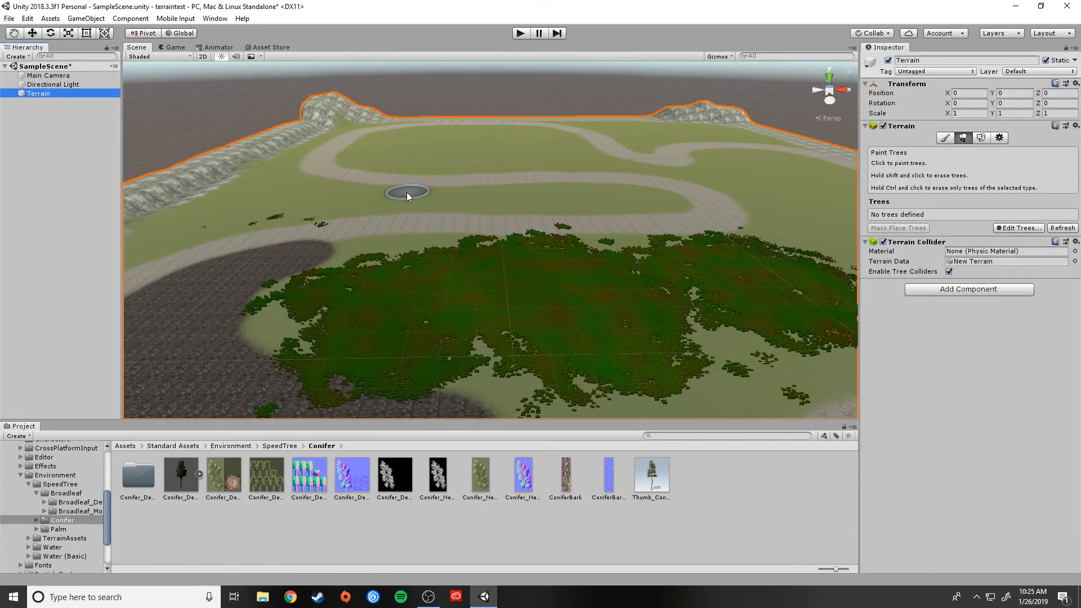
click(1018, 227)
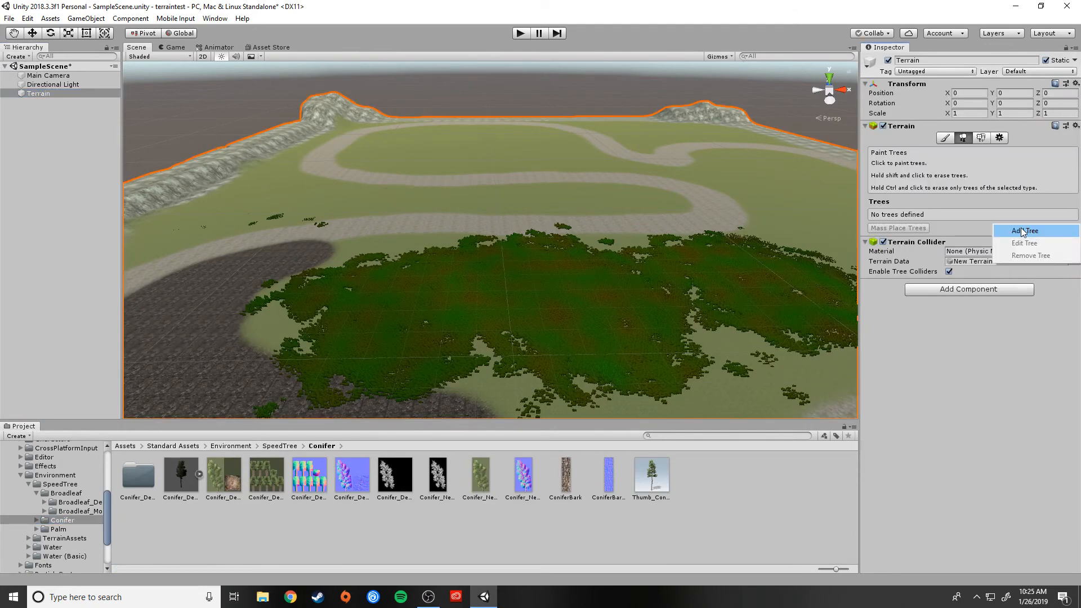
click(1026, 231)
drag(184, 479, 361, 124)
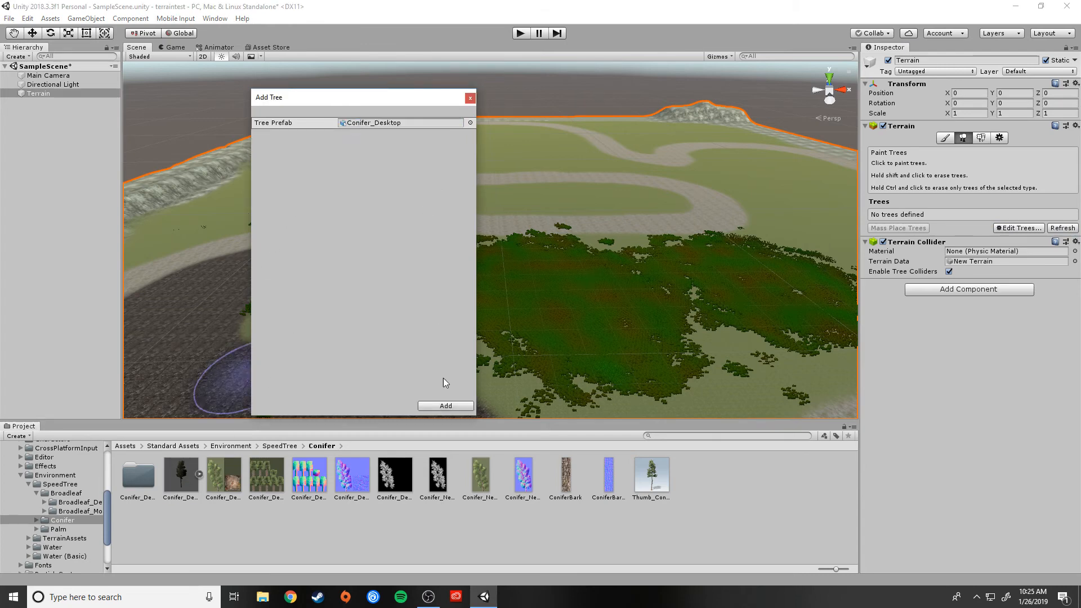
click(444, 406)
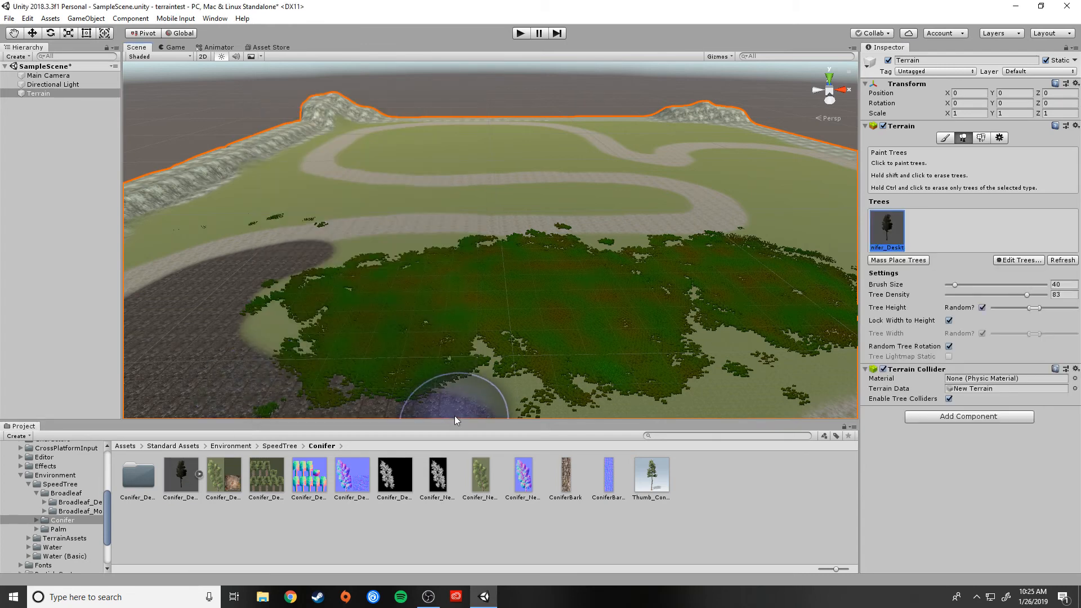
Paint a dense row of conifers along the grass strip inside the middle loop of the track.
click(616, 198)
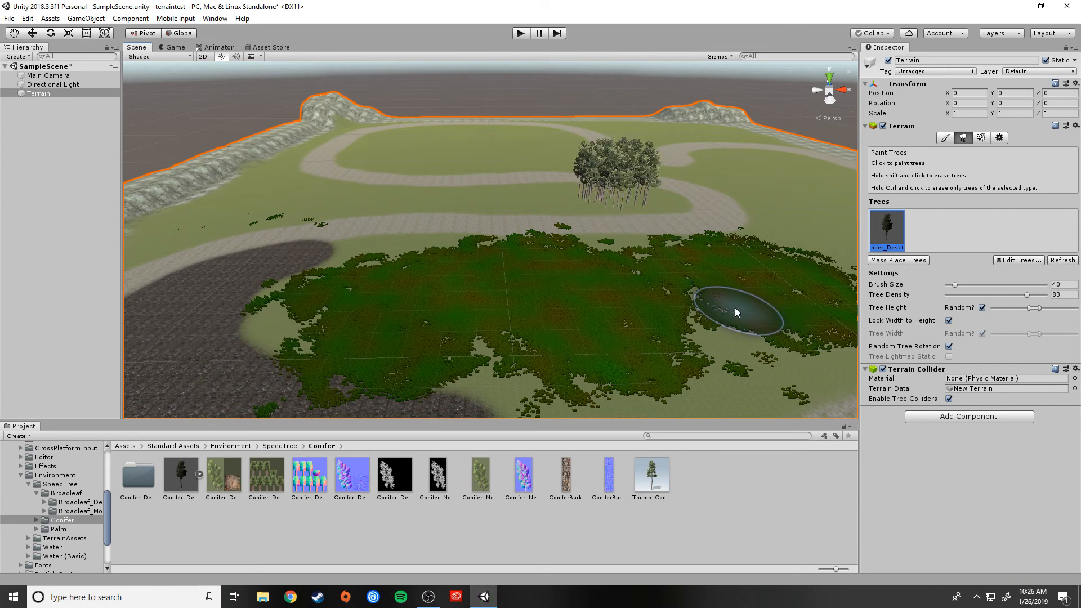
click(544, 200)
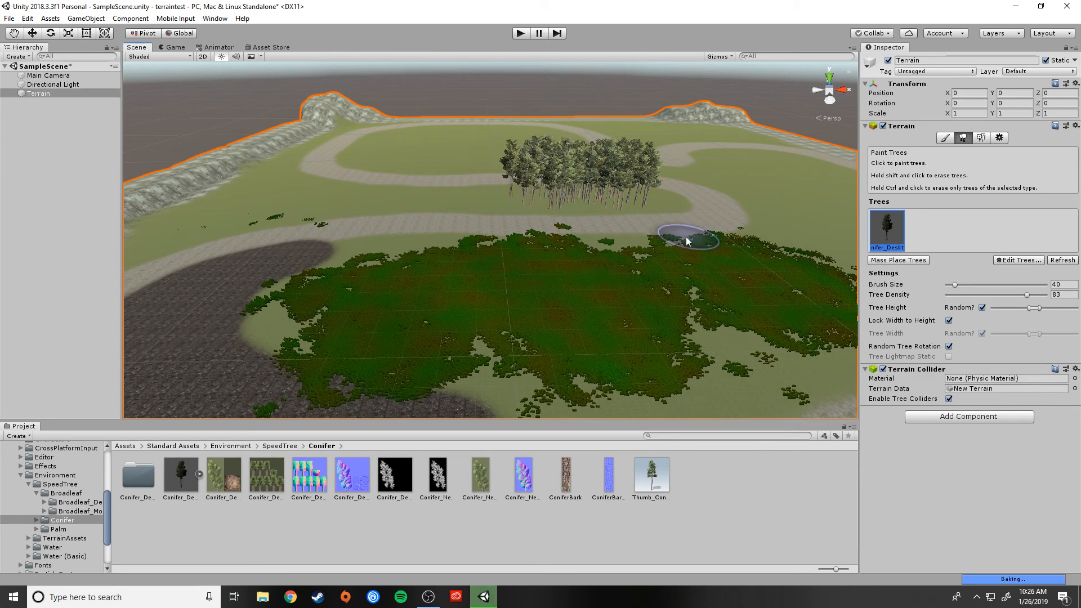
click(483, 199)
click(407, 198)
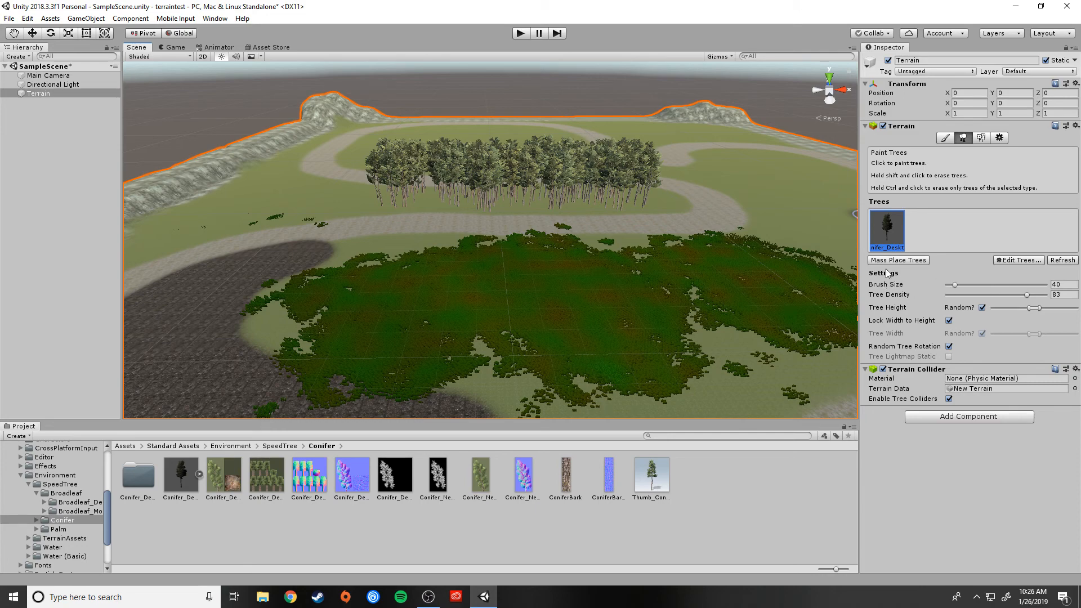
Try painting conifers near the far corner of the terrain with a brush size of 200, and erase them.
drag(955, 285, 986, 285)
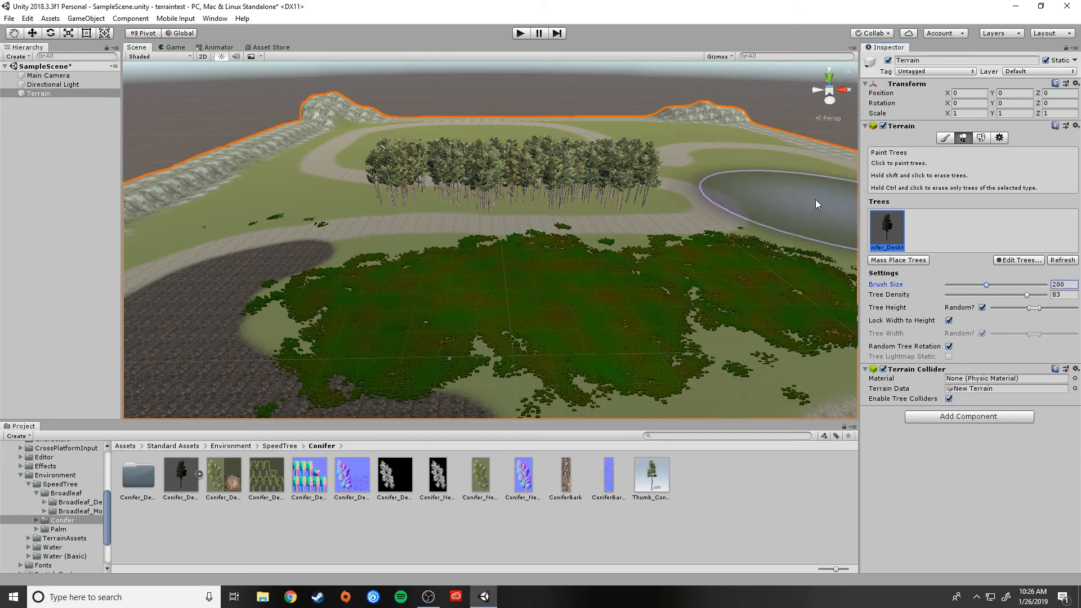
click(774, 176)
mouse_move(827, 238)
right_down()
mouse_move(800, 228)
mouse_move(1059, 270)
mouse_move(966, 239)
right_up()
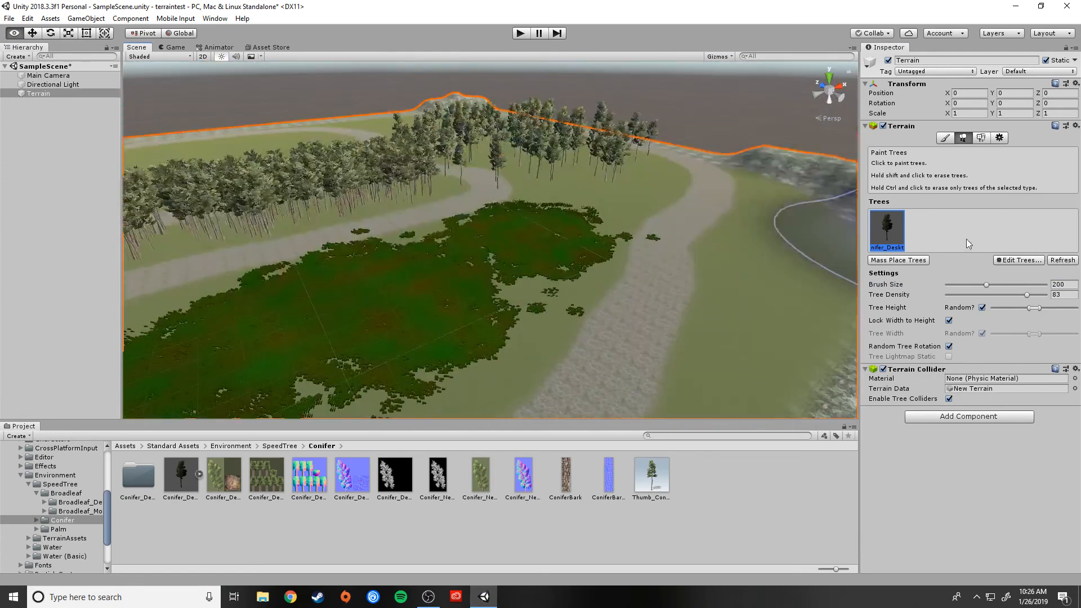
shift+click(534, 156)
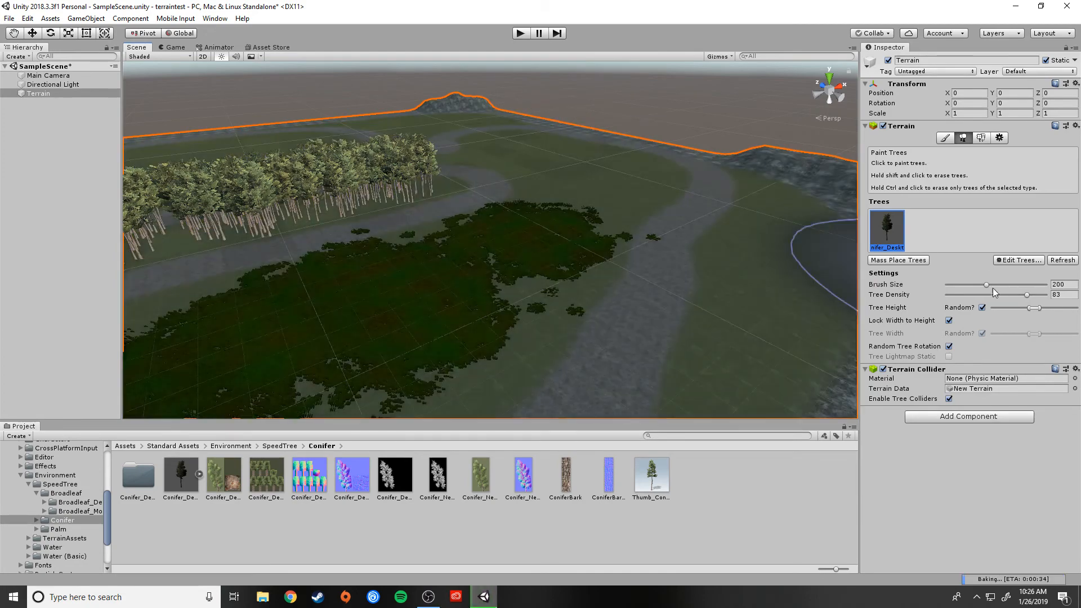
Set the tree brush size to 117 and paint a conifer cluster near the far corner, inside the track's outer bend.
drag(992, 288, 968, 293)
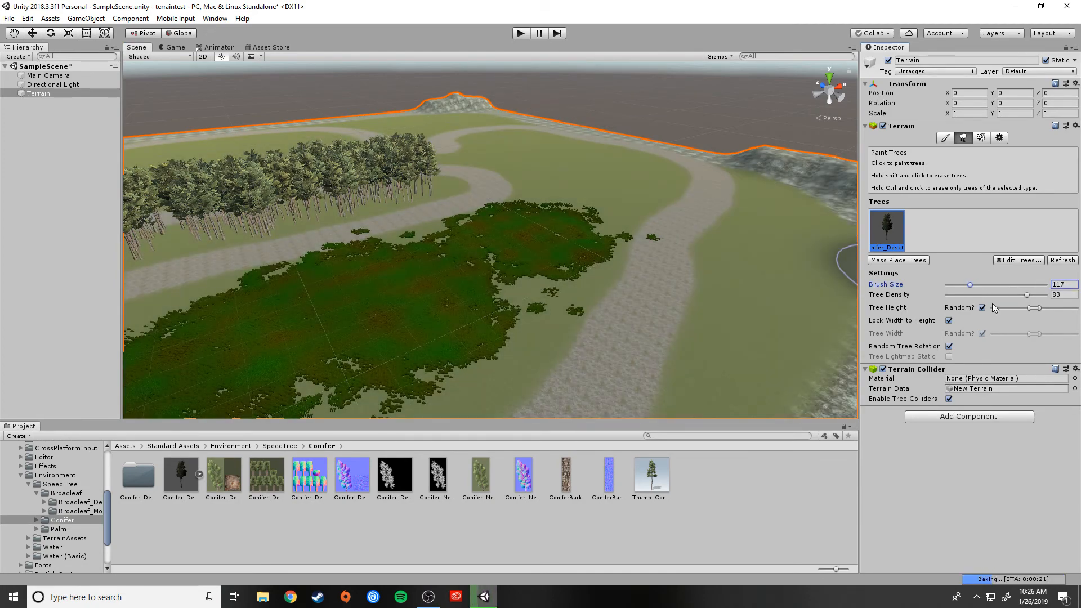
click(525, 152)
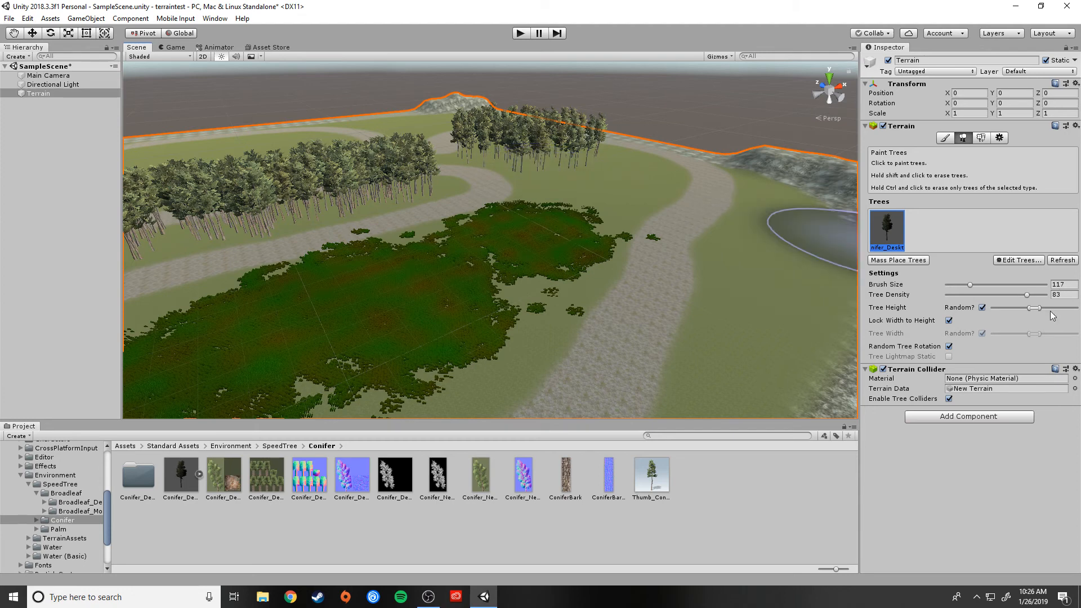
Try painting conifers at a tree density of 25 in front of the far-corner cluster, and undo the stroke.
drag(1027, 295, 963, 296)
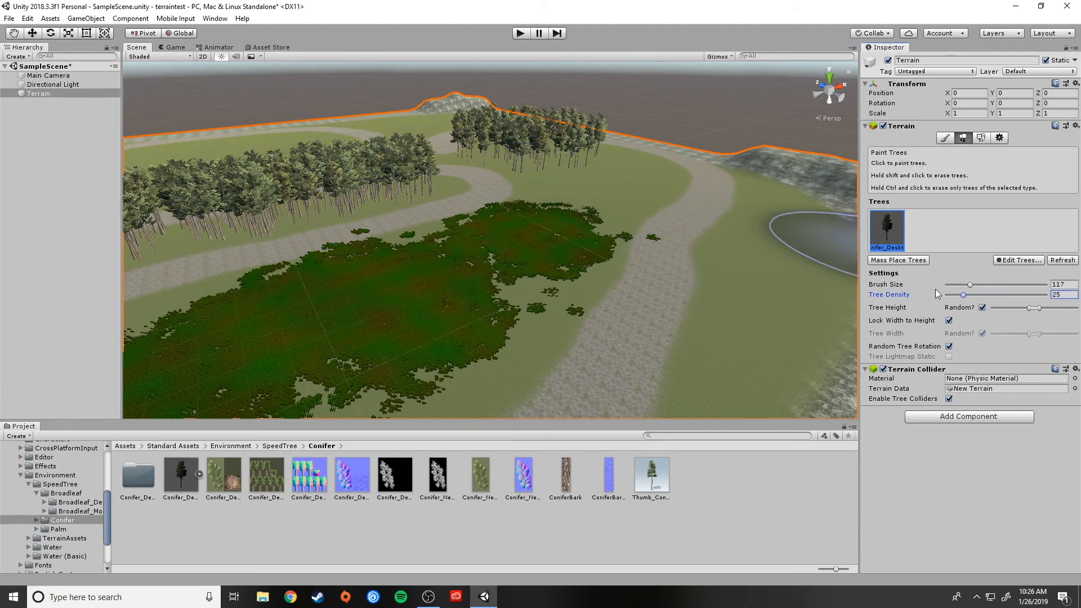
click(600, 188)
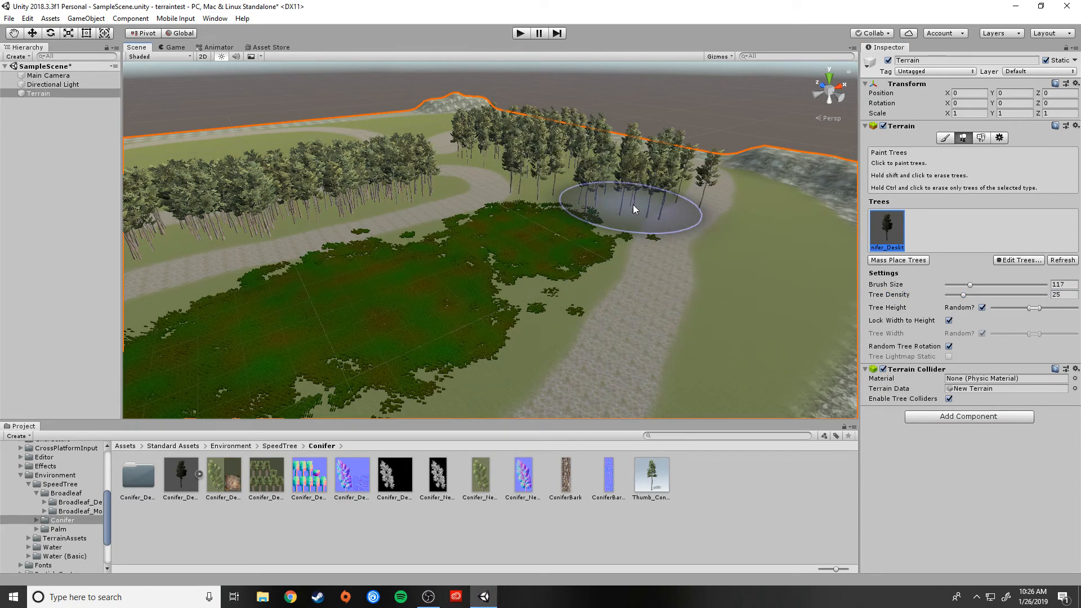
key(ctrl+z)
Reduce the tree density to 16 and paint sparse conifers on the grass outside the track, trying brush size 32 and settling on 72.
drag(963, 295, 953, 286)
click(767, 245)
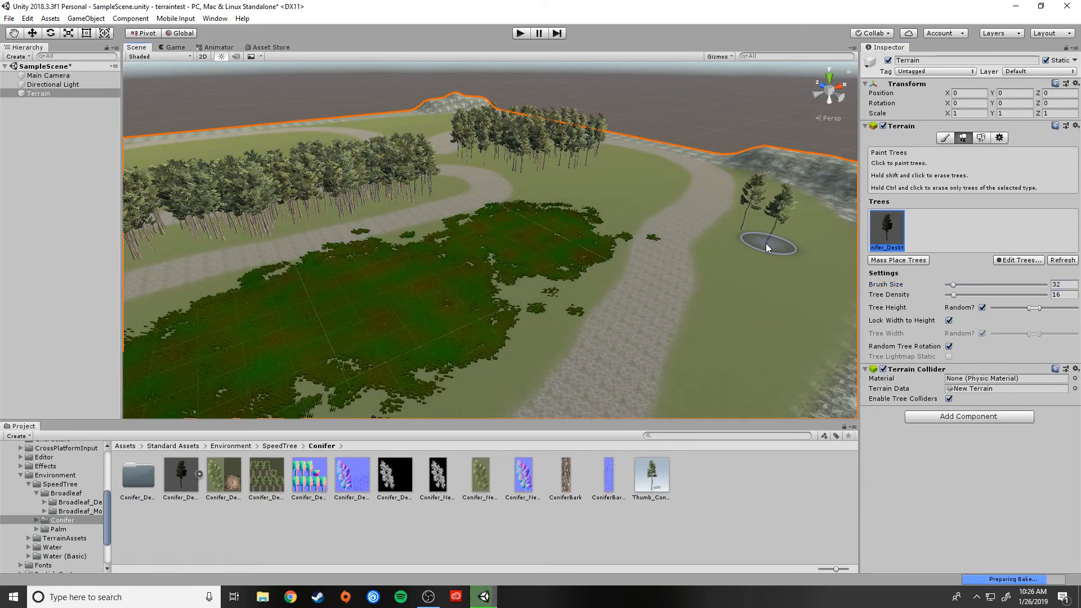
drag(952, 285, 962, 283)
click(769, 281)
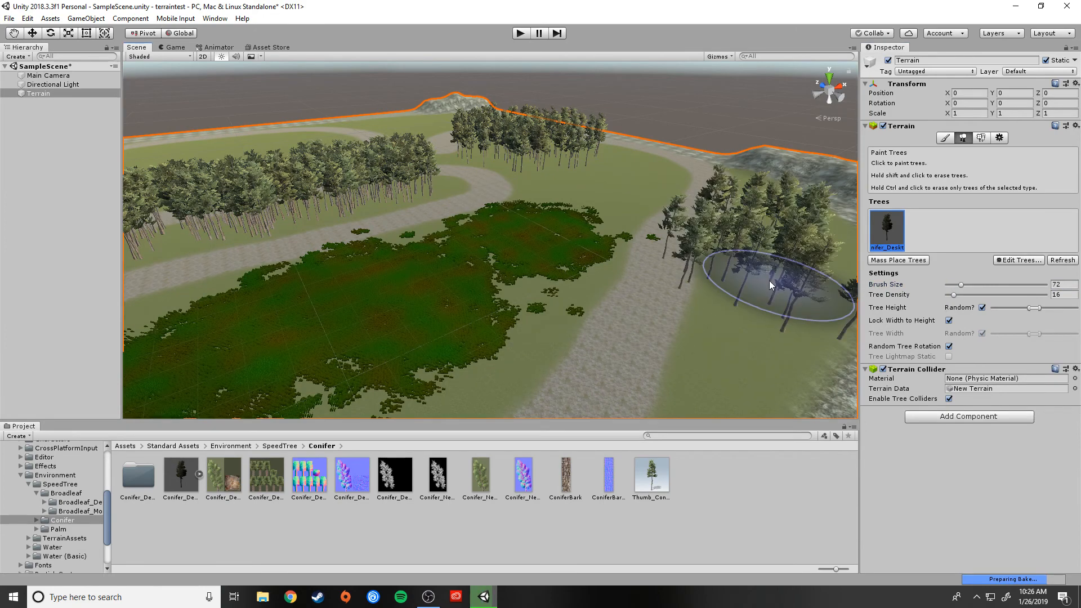
key(ctrl+z)
click(773, 279)
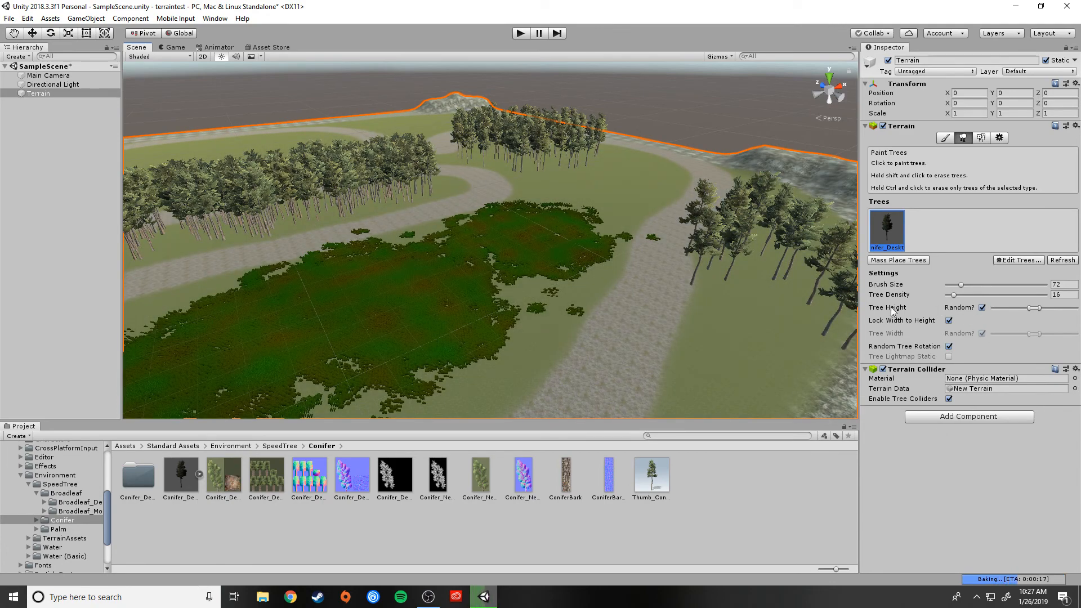
Widen the random tree height range to its full extent and paint conifers of varied heights beside the far-corner cluster.
mouse_move(1029, 307)
mouse_down()
mouse_move(1011, 307)
mouse_move(1062, 307)
mouse_move(1027, 307)
mouse_up()
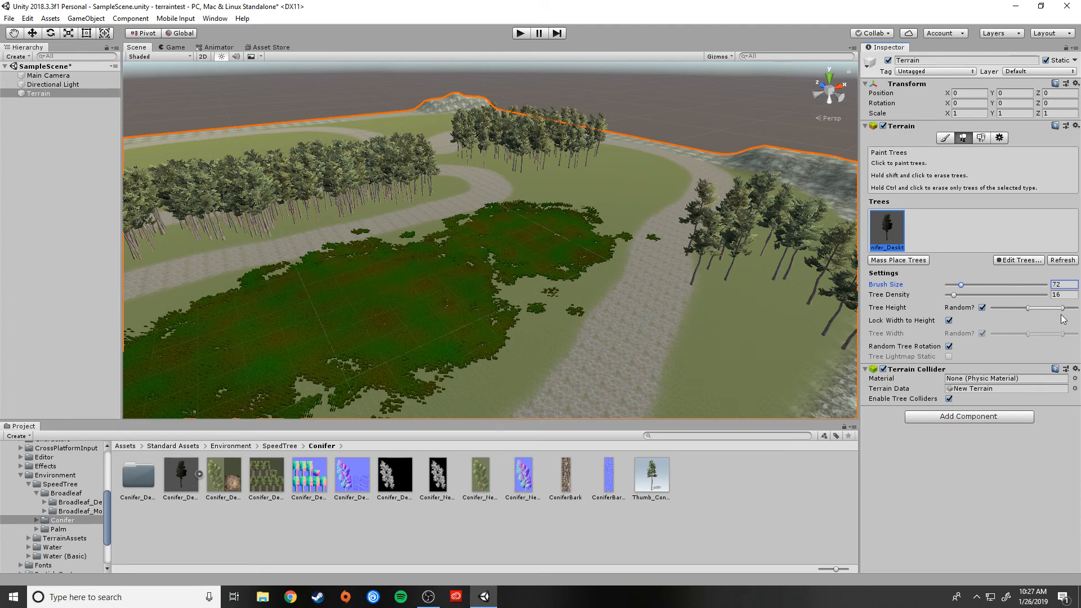
click(613, 189)
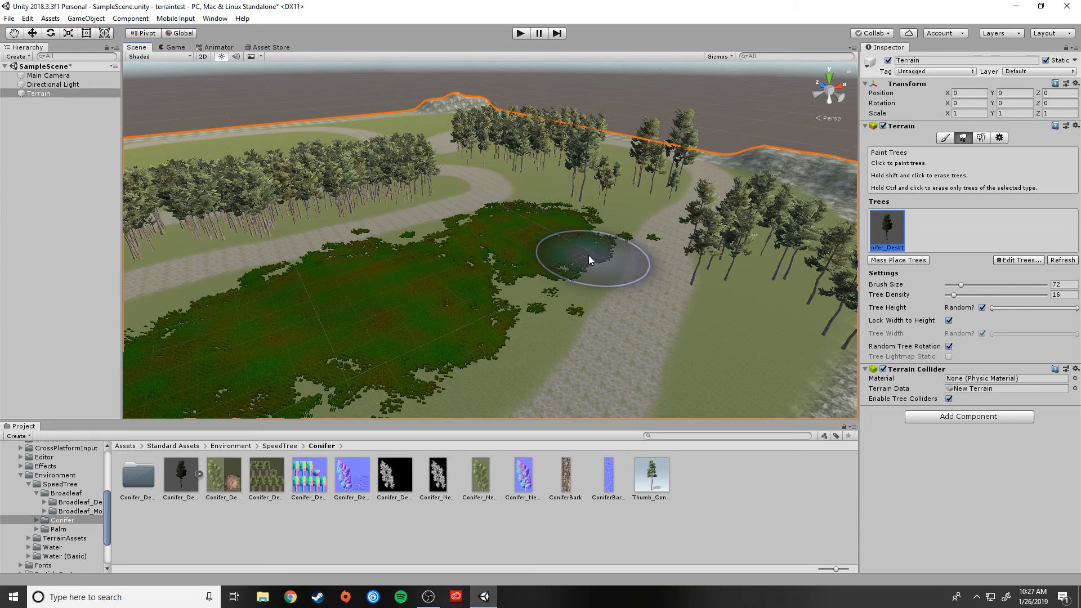
Add a Wind Zone object to the scene and keep its mode set to Directional.
right_drag(621, 211, 556, 207)
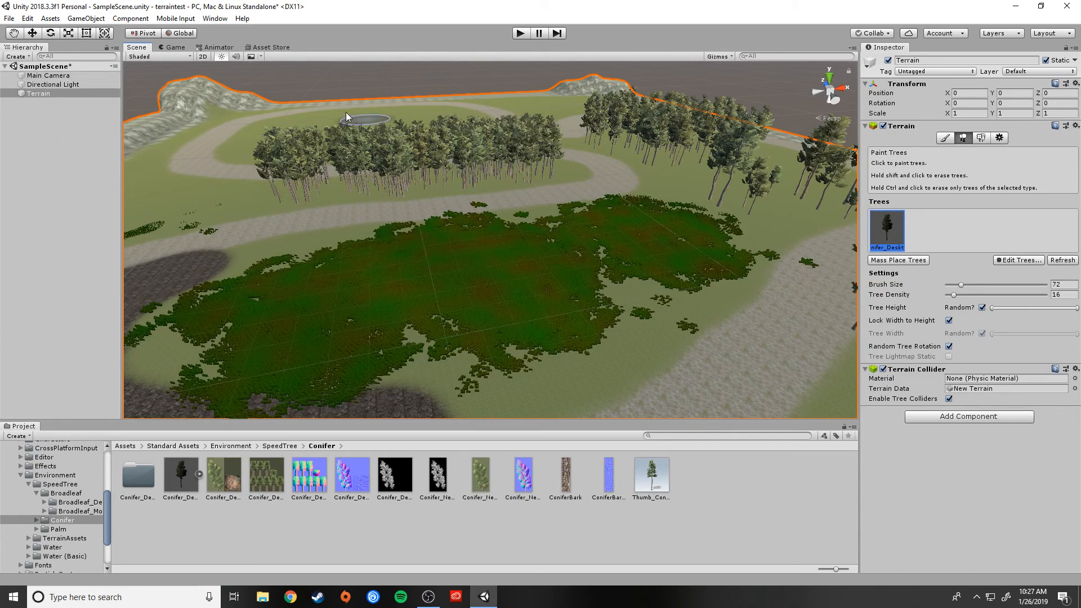
click(16, 57)
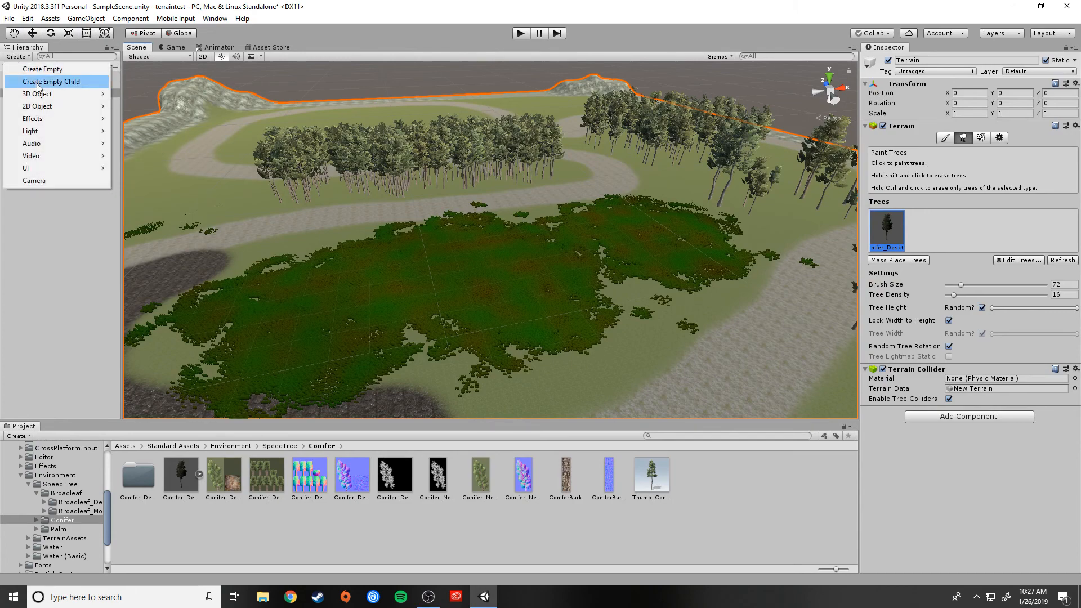
mouse_move(51, 94)
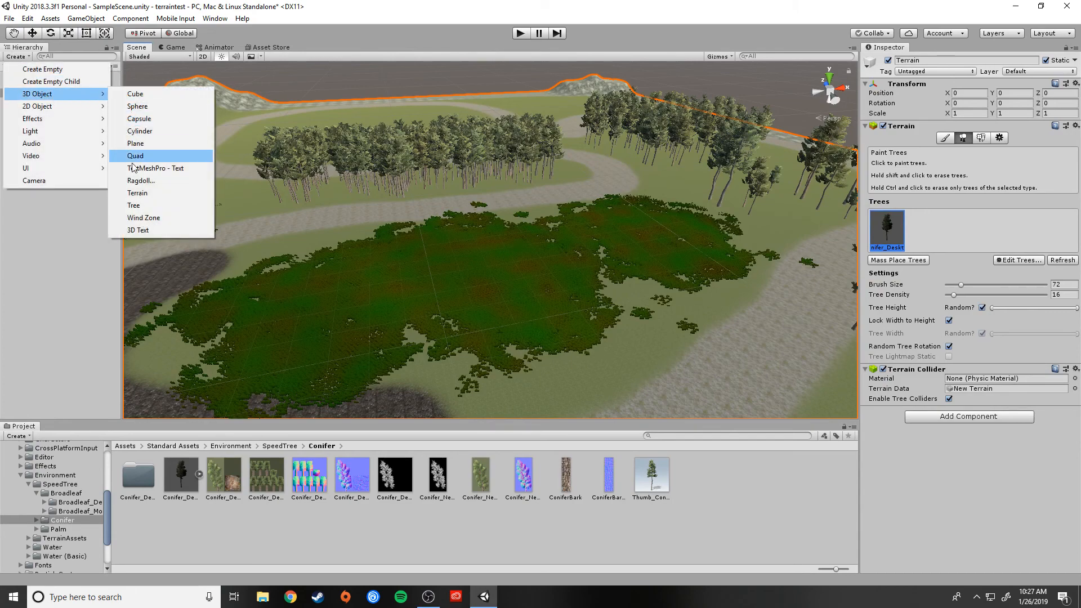
click(152, 221)
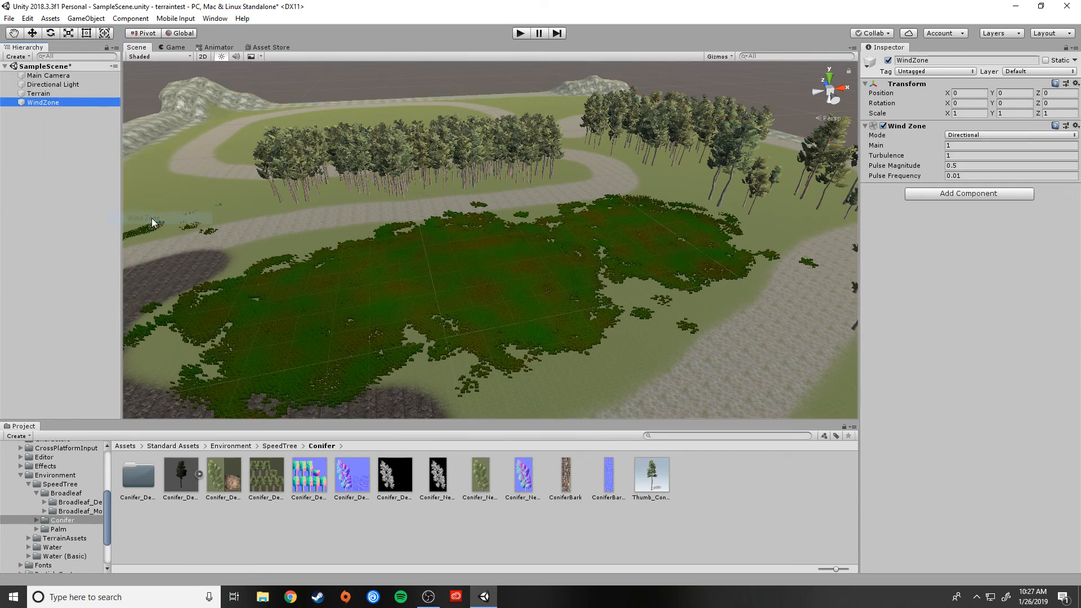
click(927, 143)
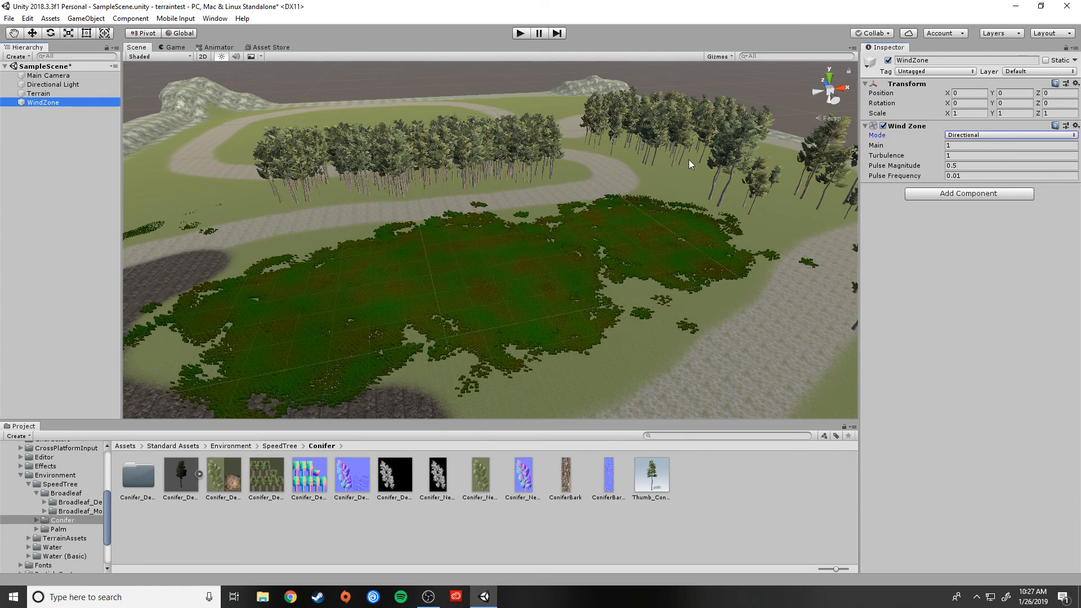
Raise the wind zone to about Y 16.04 and move it over the terrain's cliff border at about X 43.85.
right_drag(687, 224, 525, 218)
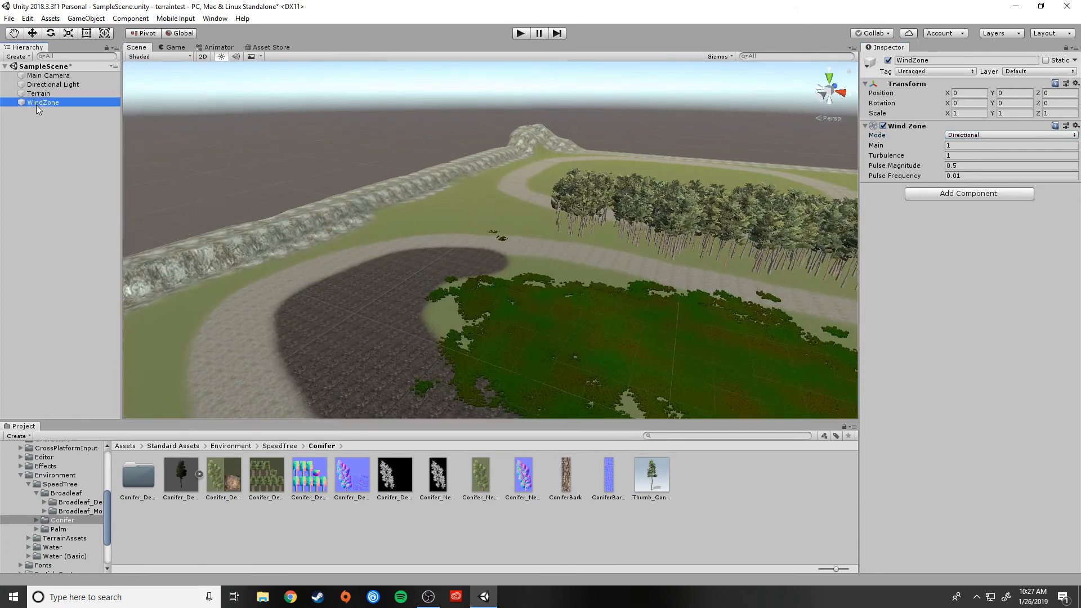
double_click(36, 105)
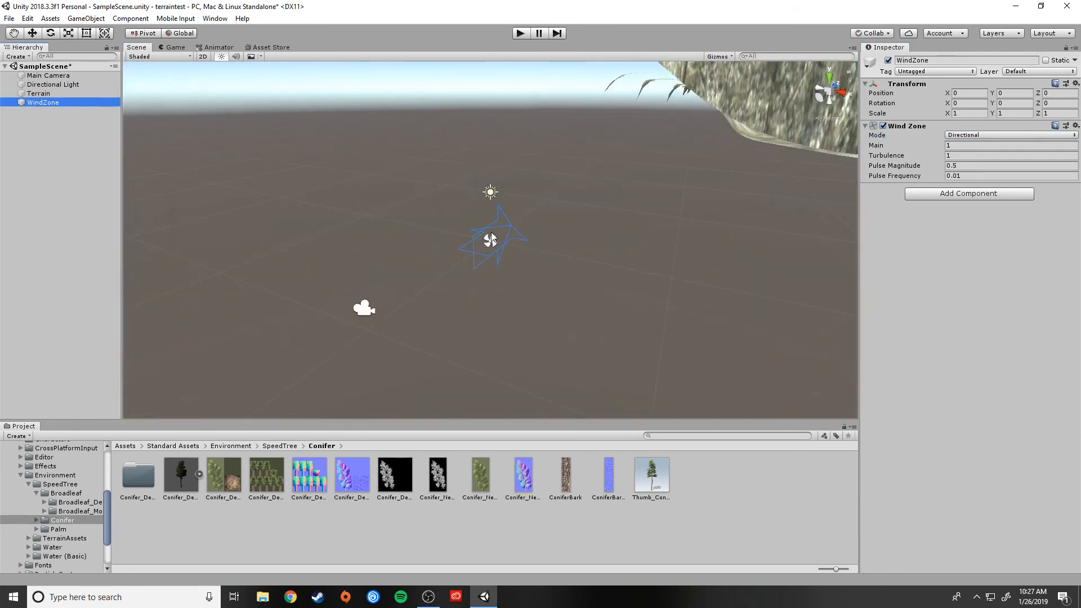
click(32, 32)
drag(491, 214, 521, 564)
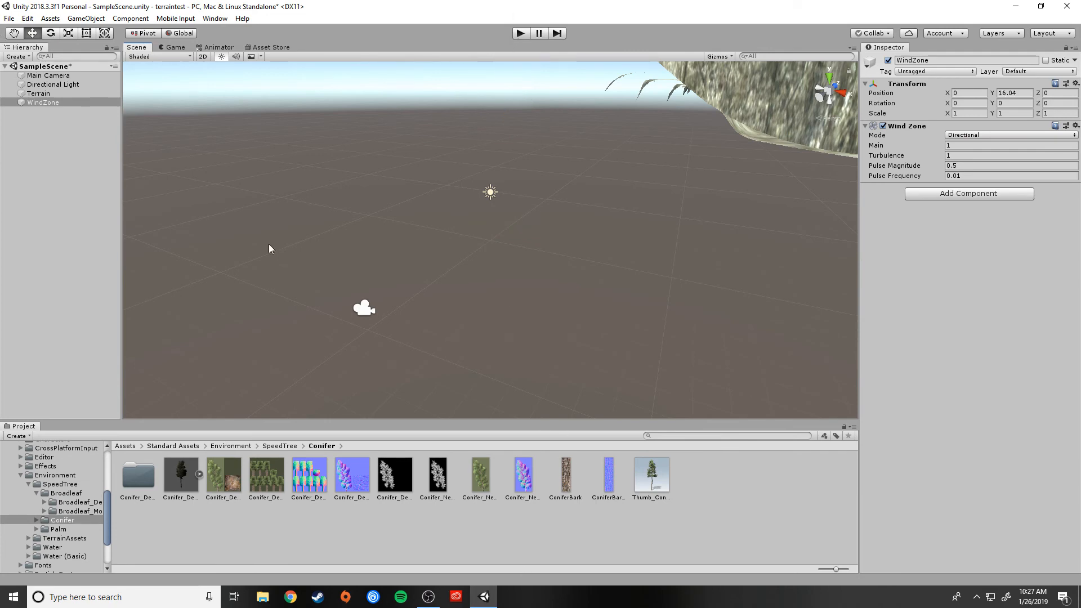
double_click(51, 104)
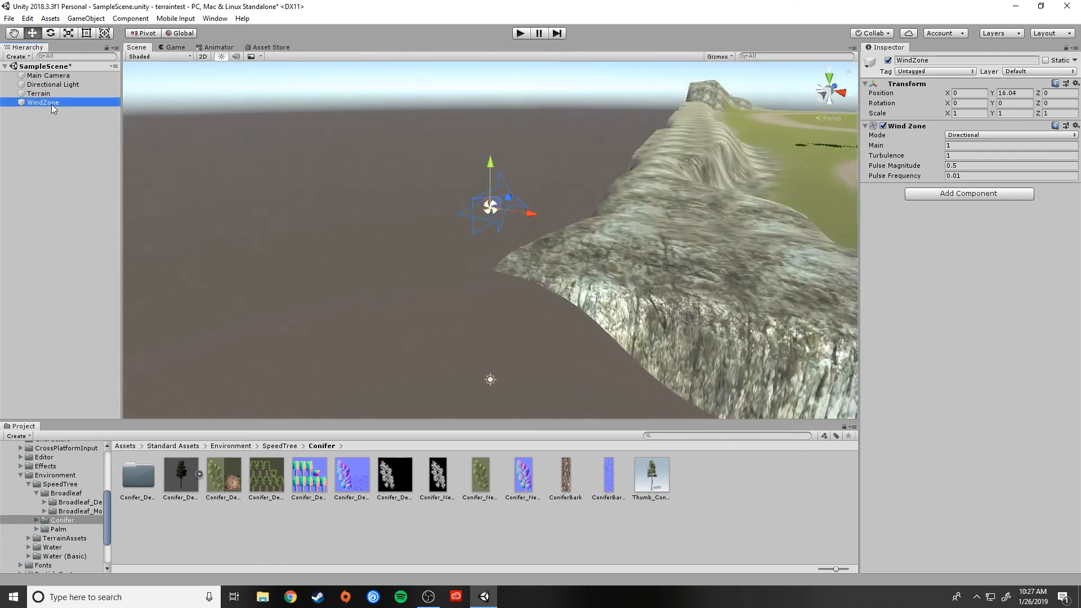
drag(532, 251, 841, 316)
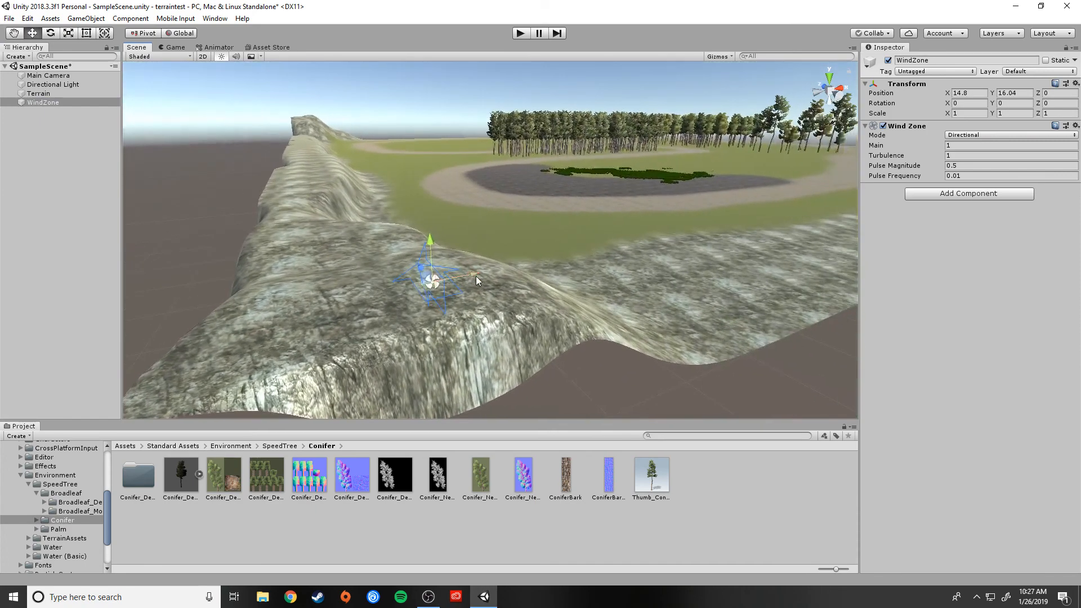
drag(475, 280, 771, 216)
alt+drag(860, 237, 659, 320)
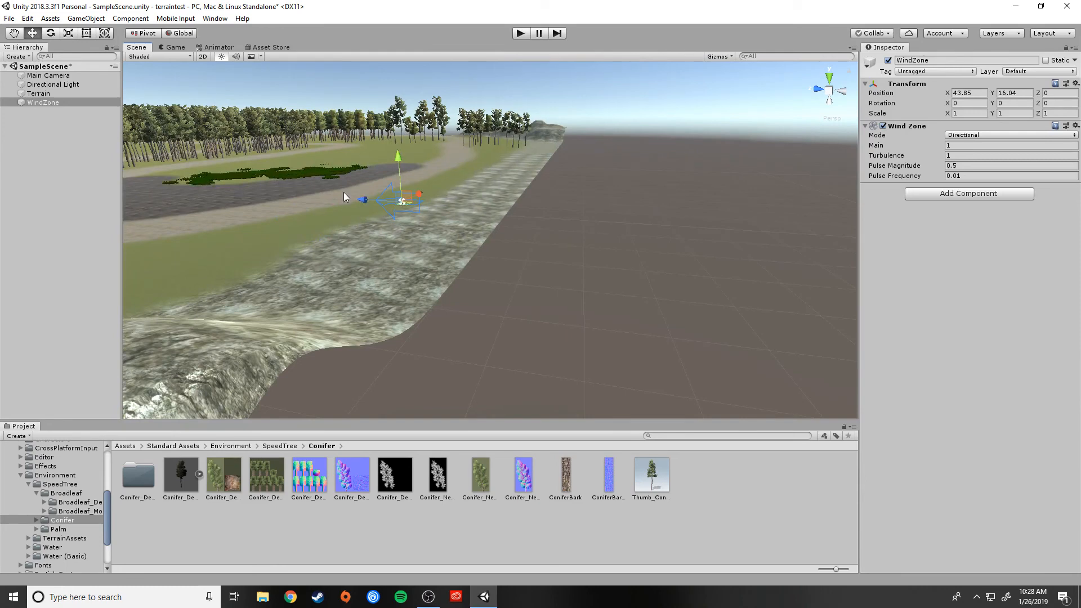
alt+drag(367, 207, 435, 207)
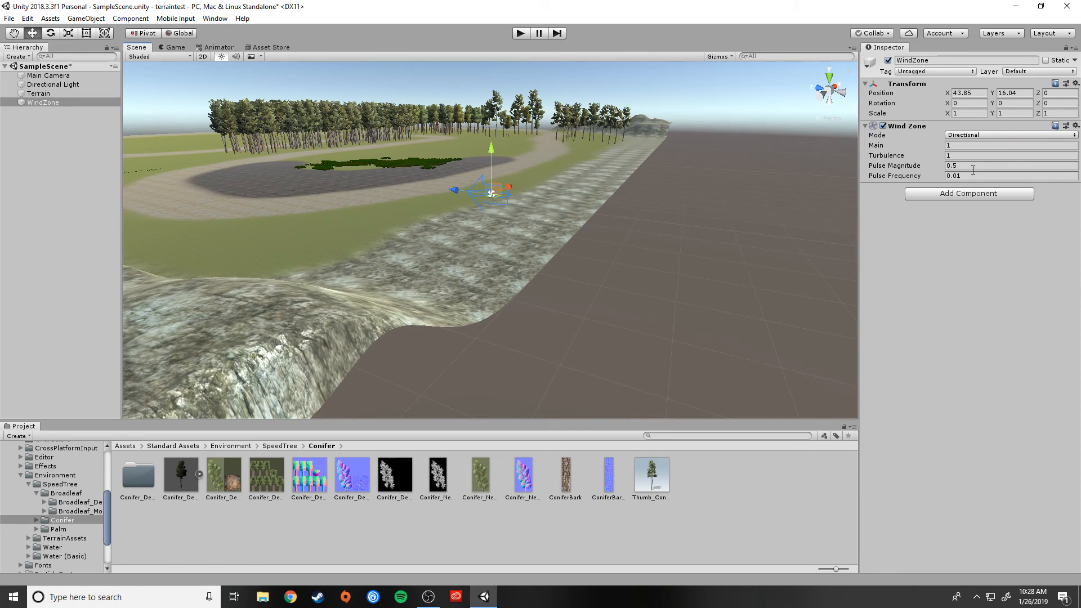
Set the wind zone's turbulence to 3 and check the camera's view of the scene in the Game view.
click(954, 155)
drag(936, 157, 981, 156)
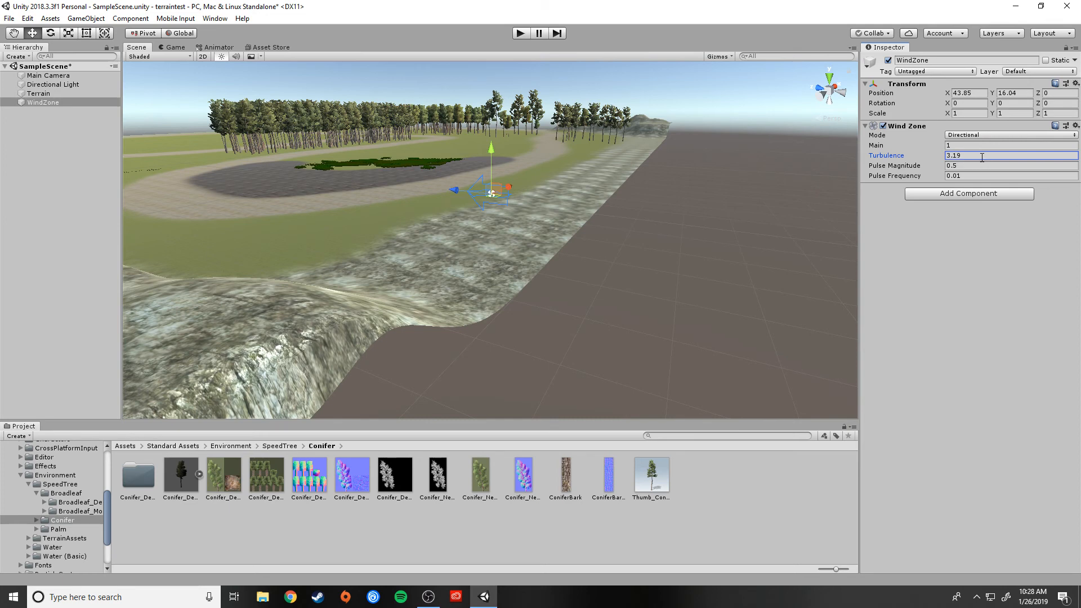
double_click(974, 158)
text(3)
click(977, 291)
scroll(468, 141, down, 3)
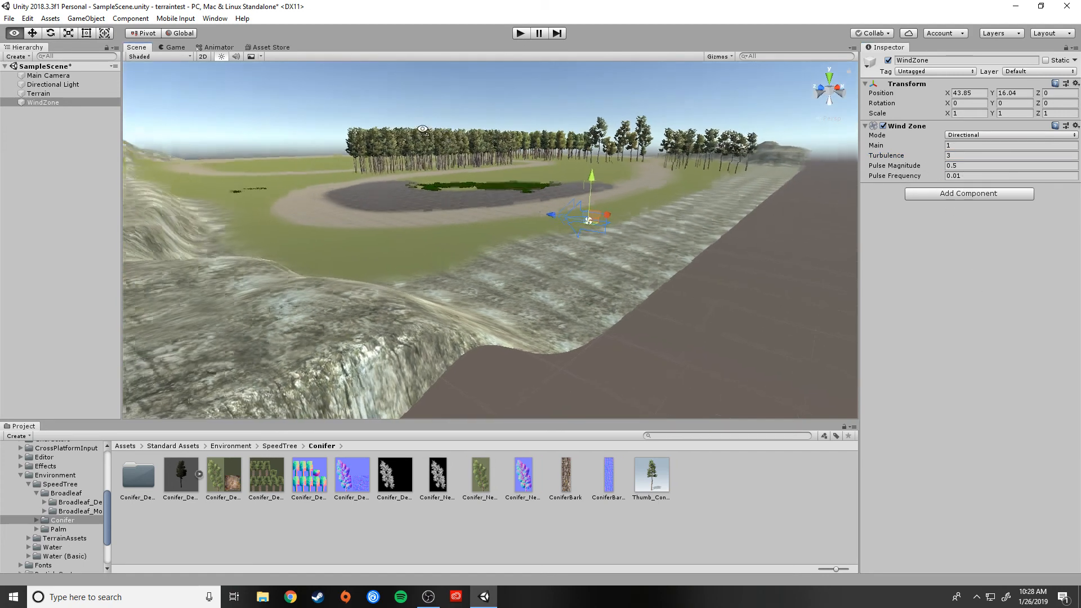
click(171, 47)
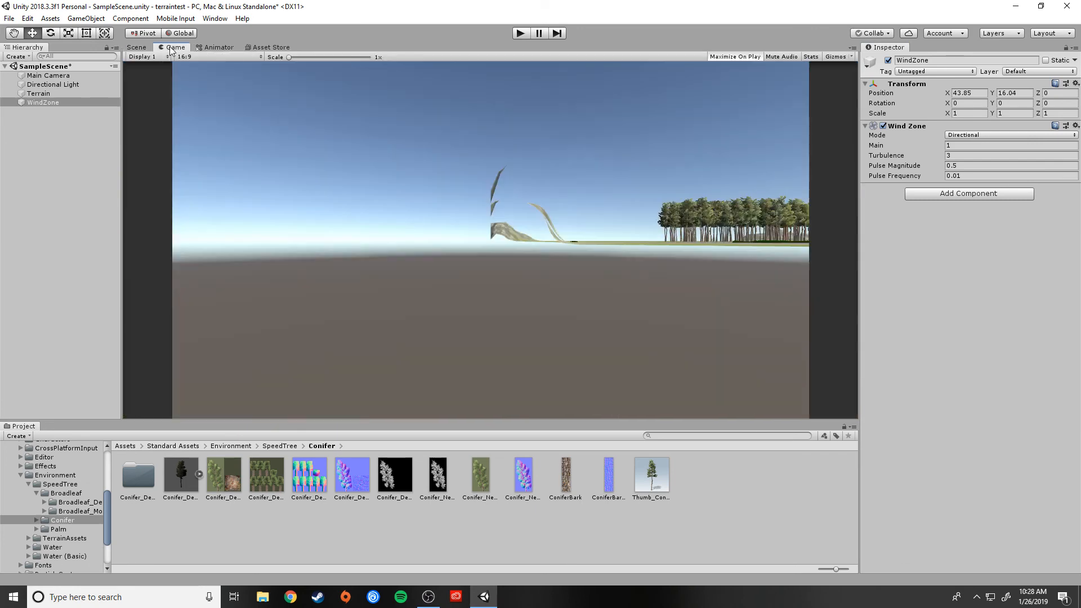
click(142, 48)
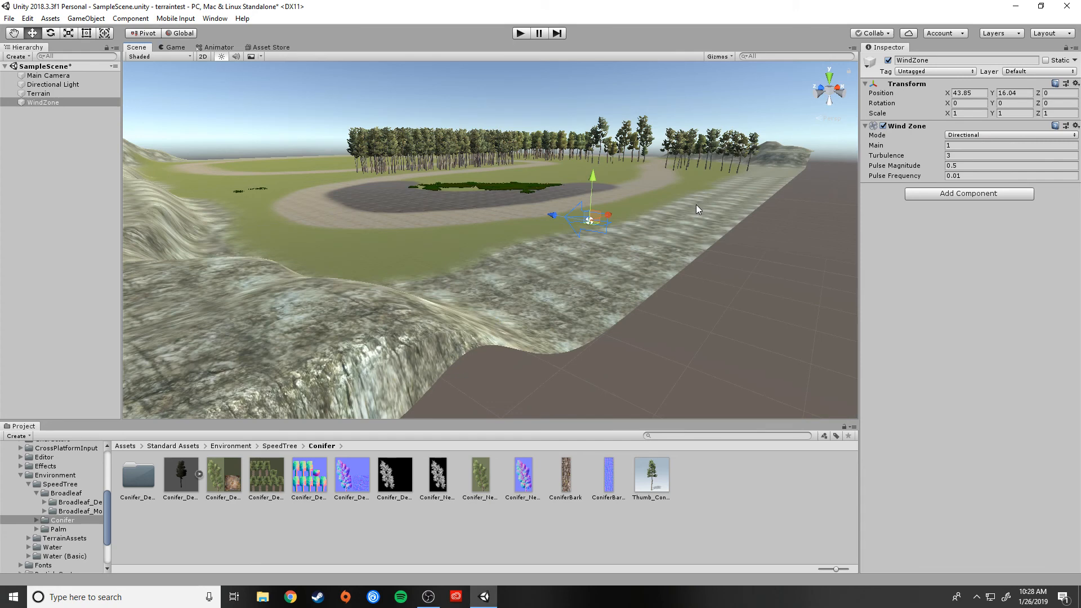
Select the terrain and examine the track layout and tree clusters from directly above, with the Paint Trees tool active.
click(38, 93)
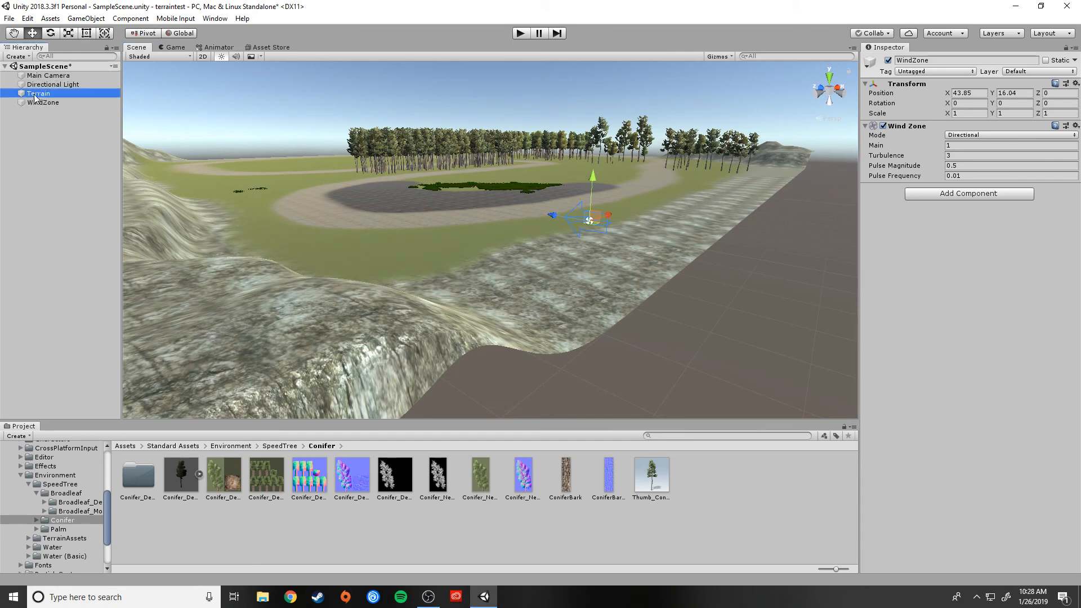
click(830, 78)
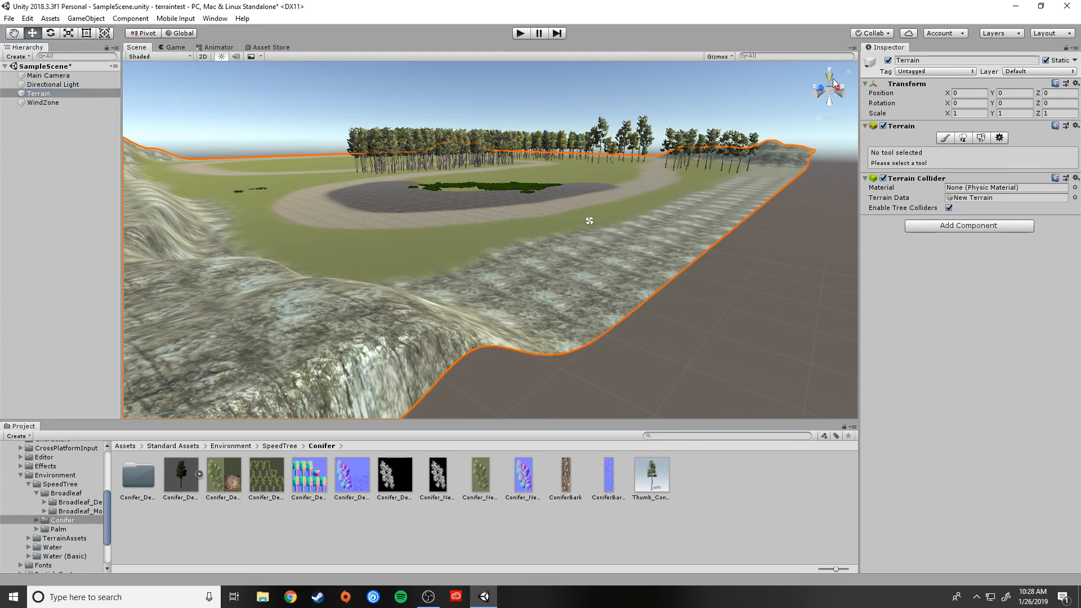
scroll(662, 225, down, 9)
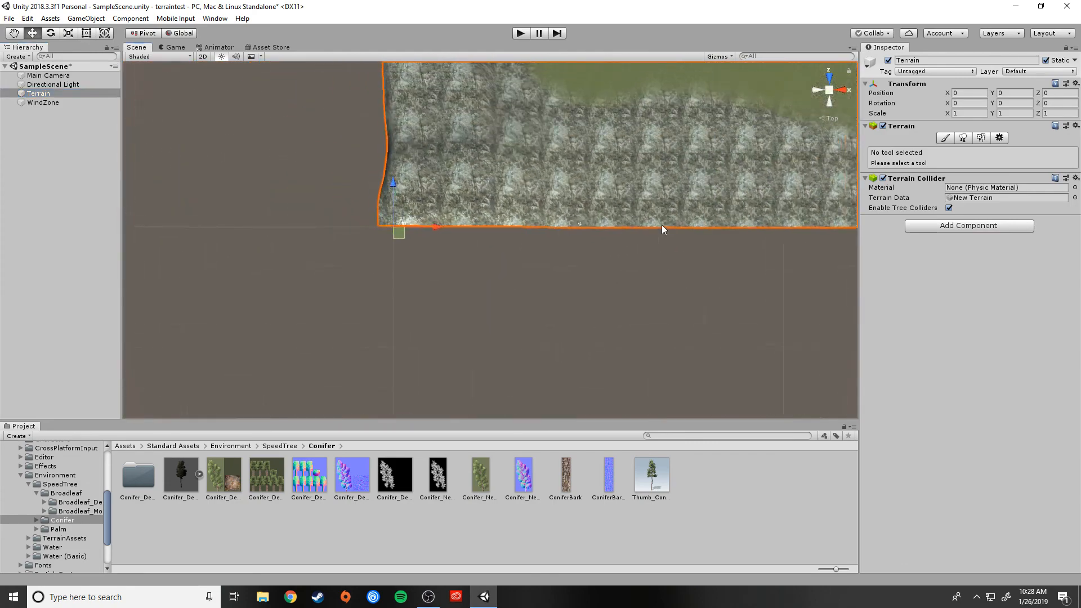
middle_drag(768, 110, 511, 242)
scroll(511, 242, down, 9)
scroll(511, 241, down, 12)
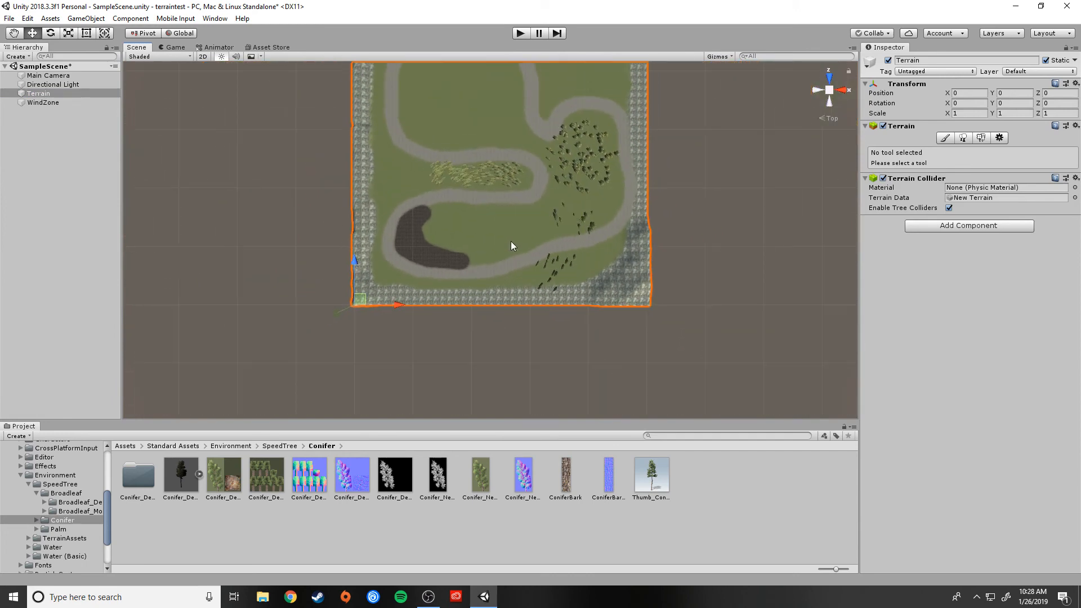
scroll(511, 241, up, 5)
middle_drag(492, 176, 507, 248)
scroll(511, 312, up, 3)
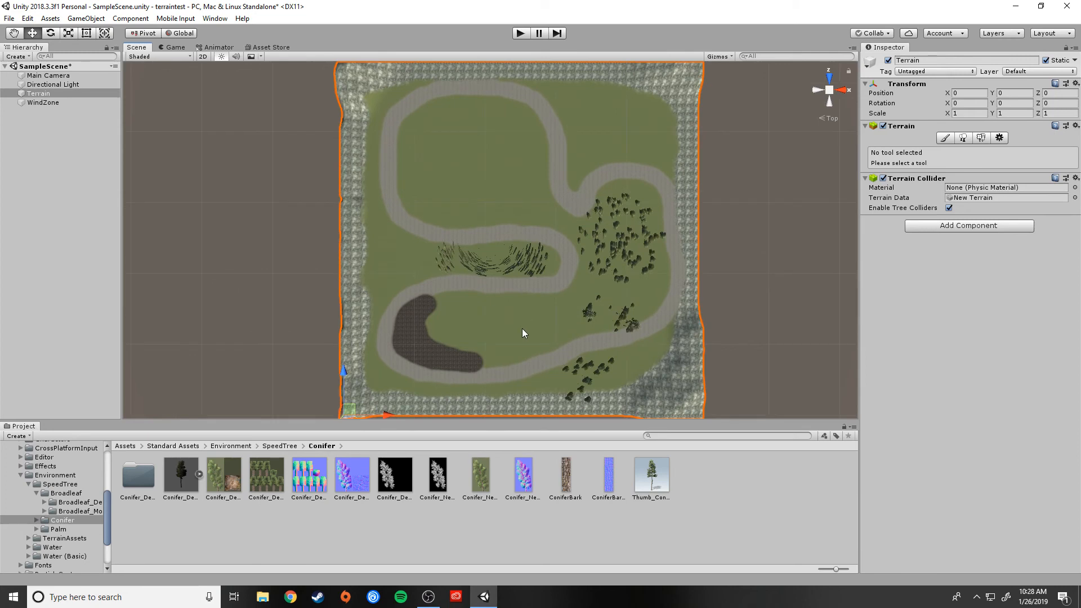
scroll(518, 366, up, 4)
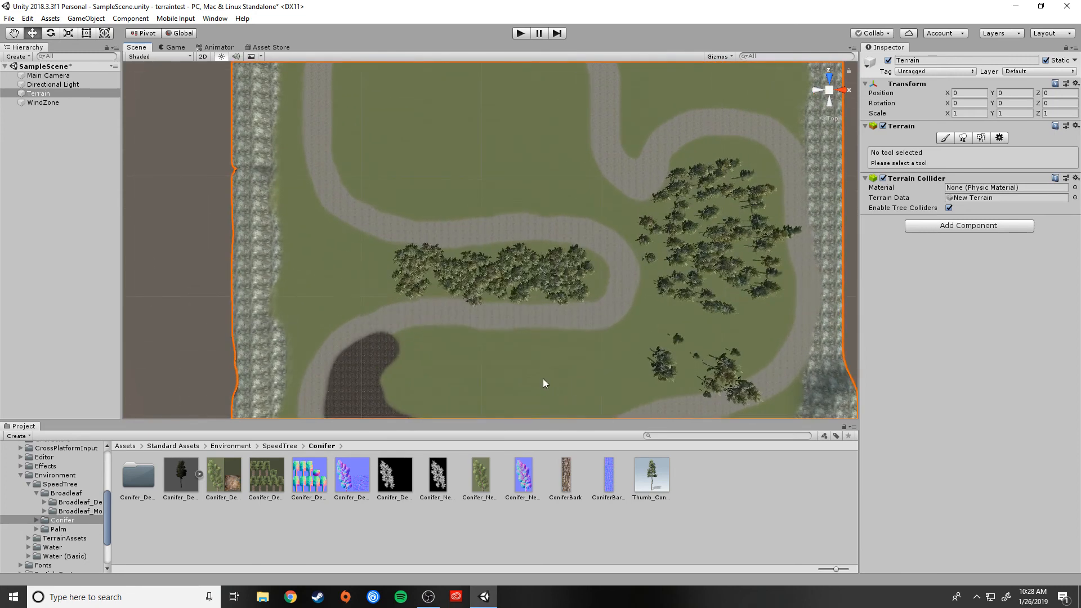
middle_drag(542, 374, 505, 144)
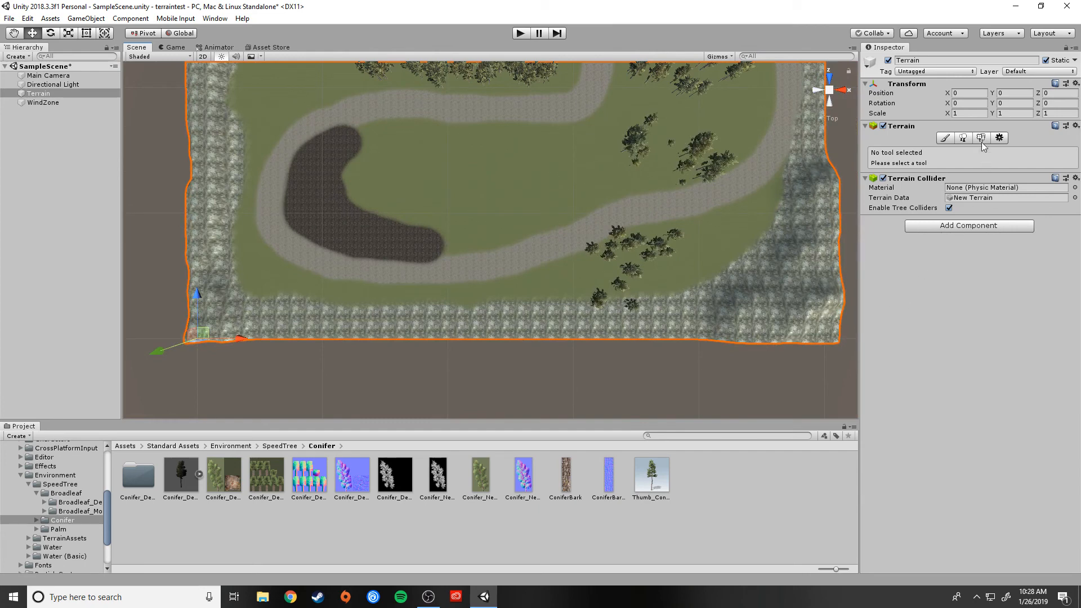
click(962, 138)
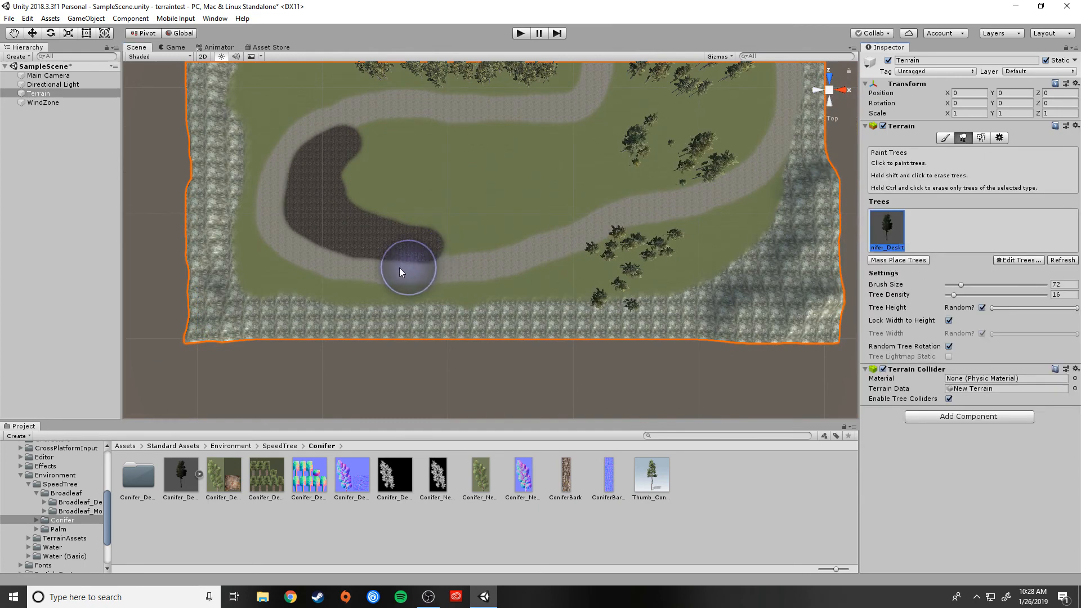
Open the Prefabs folder of the Car vehicle in the Standard Assets.
click(20, 475)
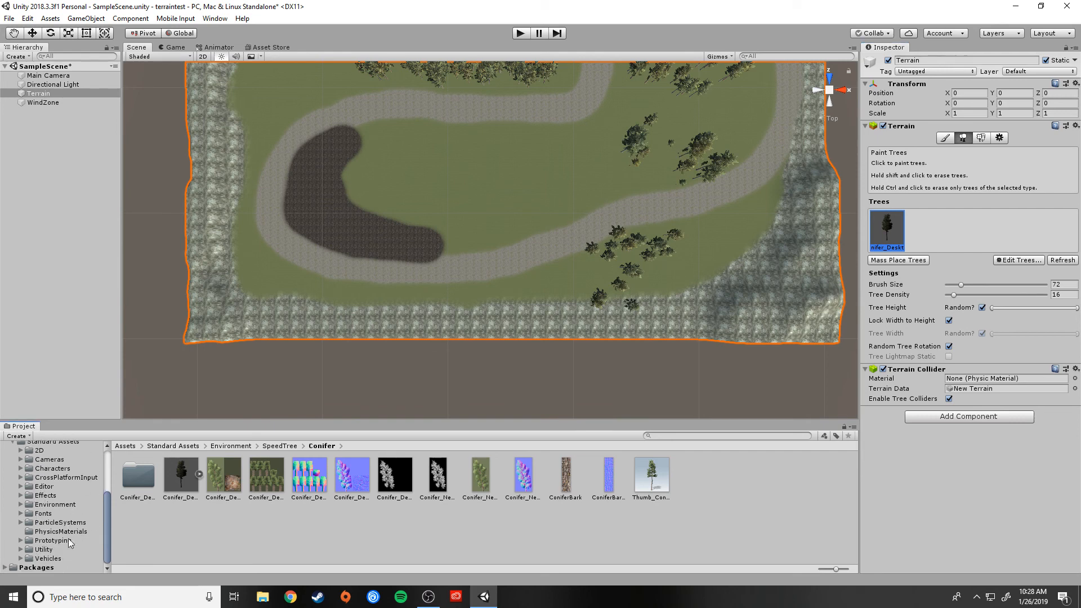
scroll(64, 512, up, 2)
click(44, 477)
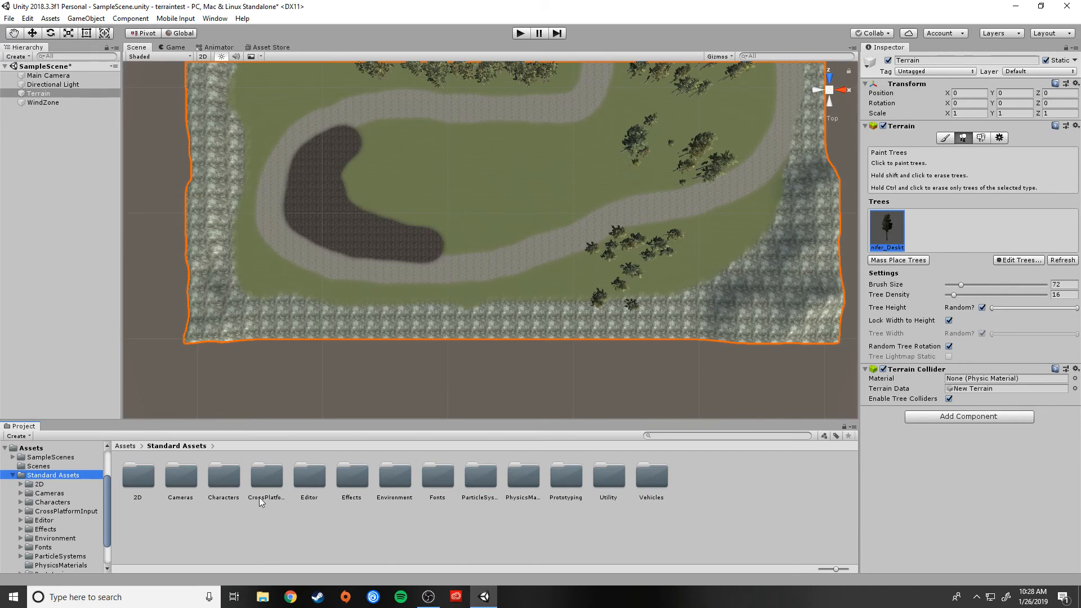
double_click(655, 477)
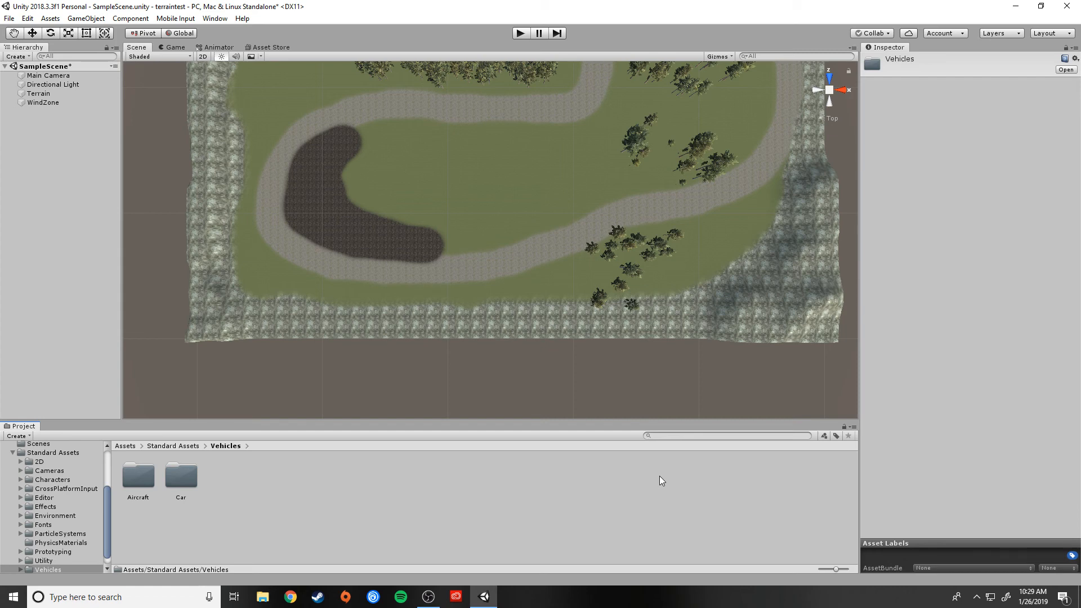
double_click(185, 475)
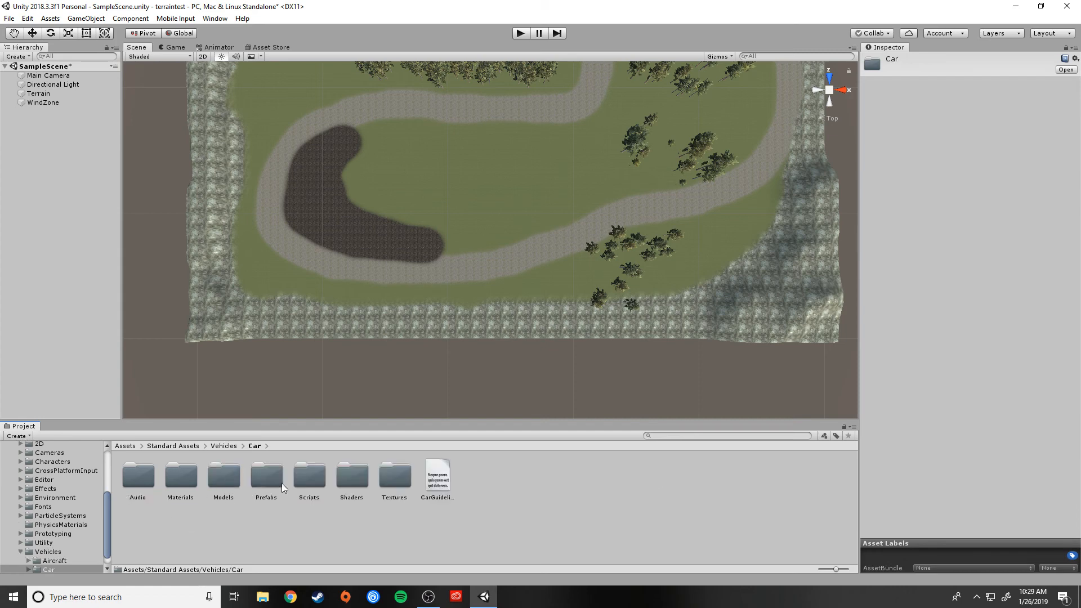
double_click(262, 474)
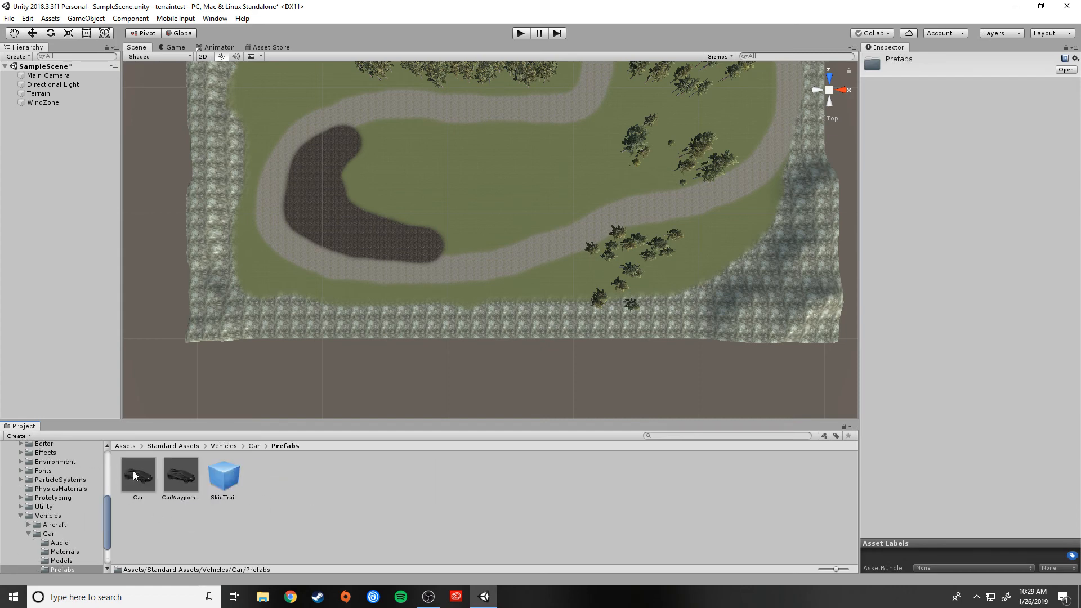
Place the Car prefab on the track just past the end of the curved mud area and inspect it up close.
drag(132, 475, 417, 319)
drag(482, 265, 482, 265)
scroll(498, 286, up, 5)
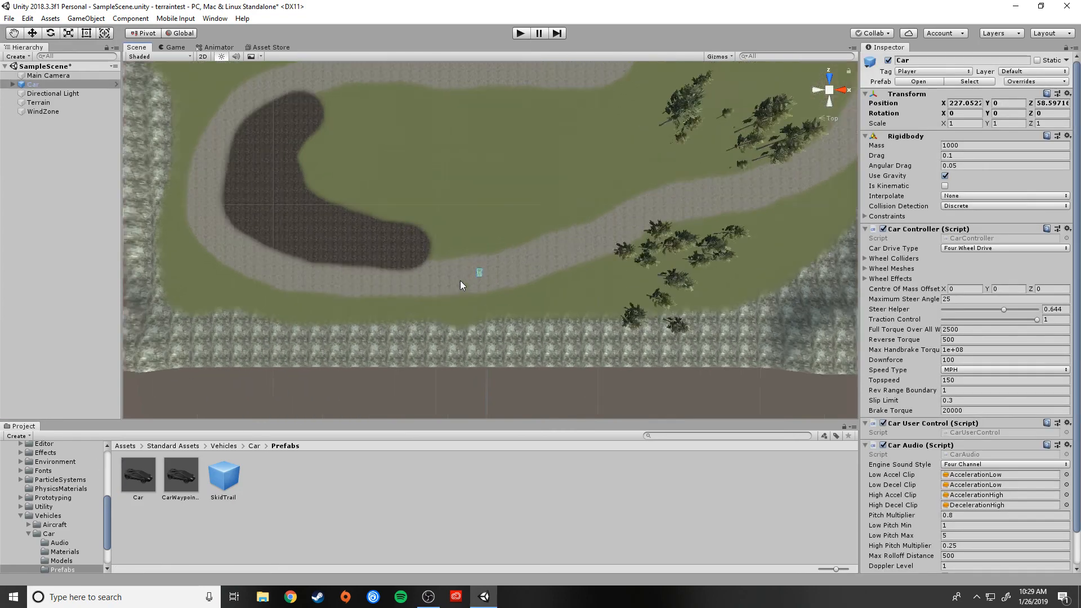
double_click(49, 84)
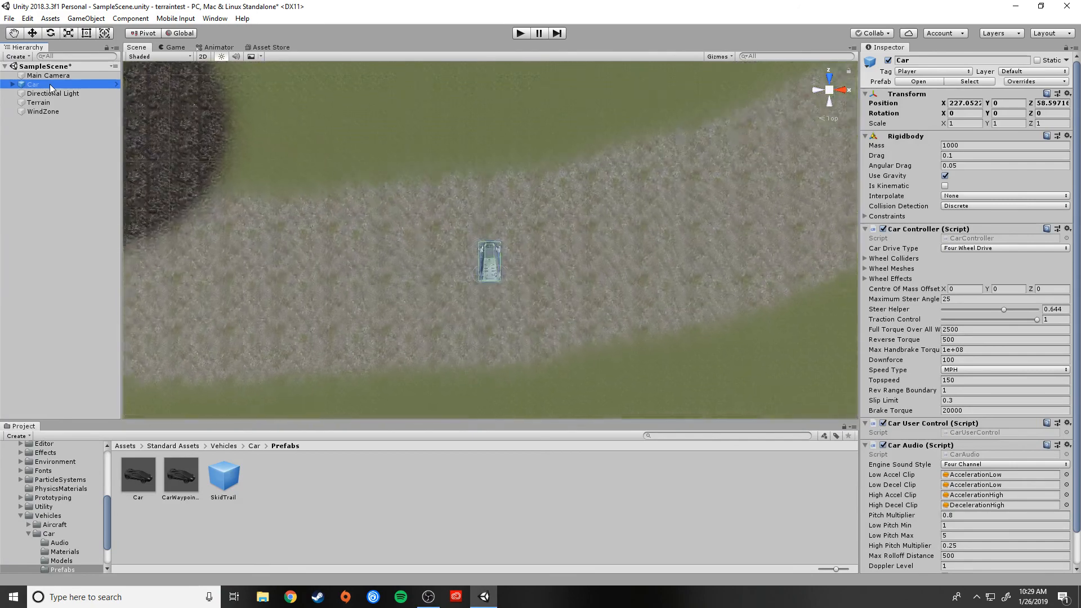
alt+drag(479, 281, 688, 310)
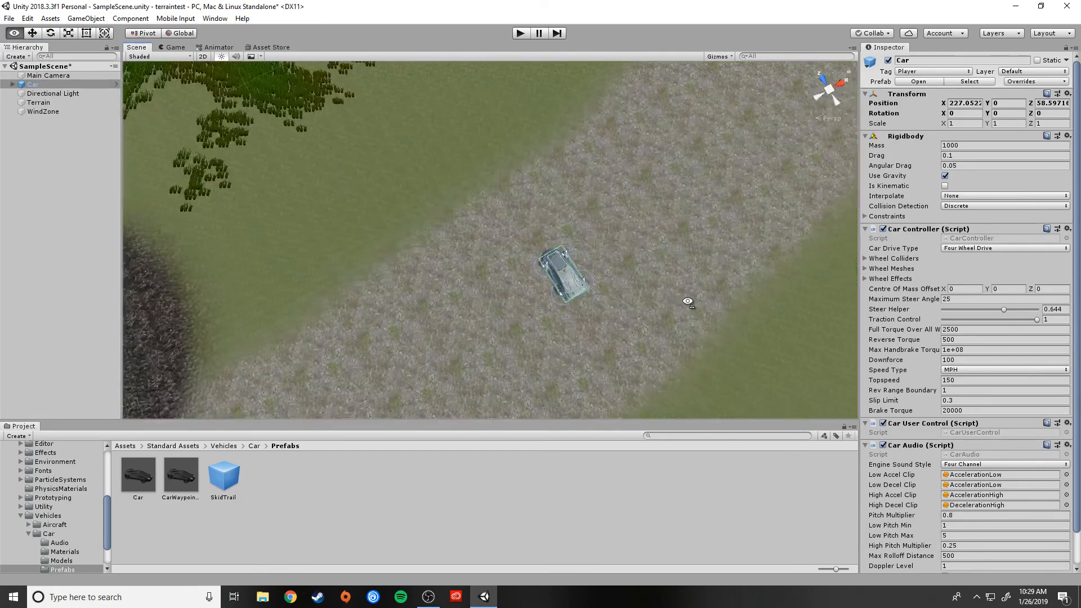
scroll(653, 320, up, 5)
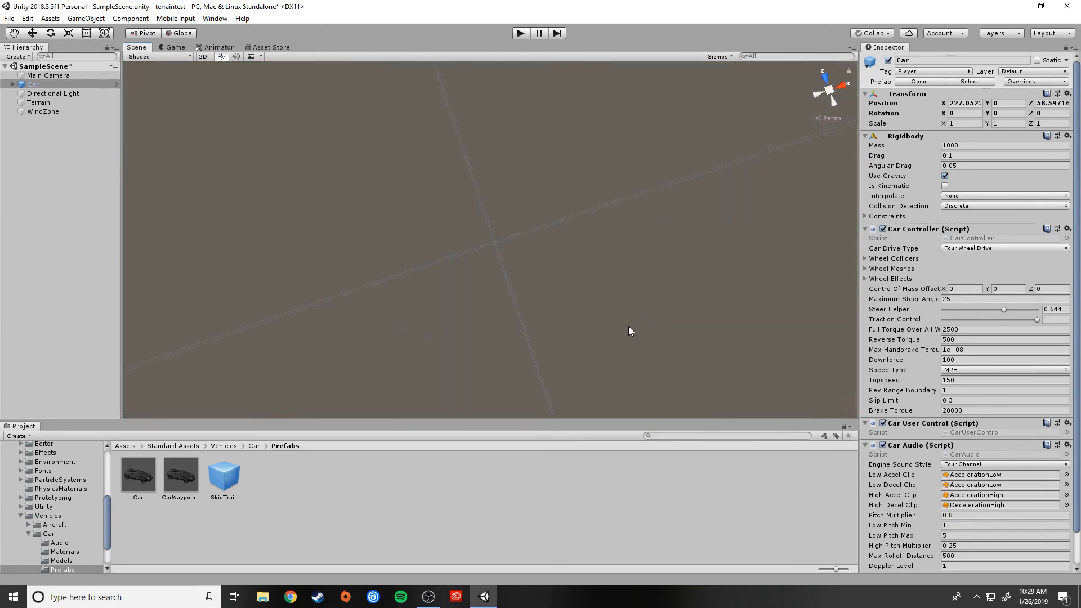
scroll(576, 310, down, 5)
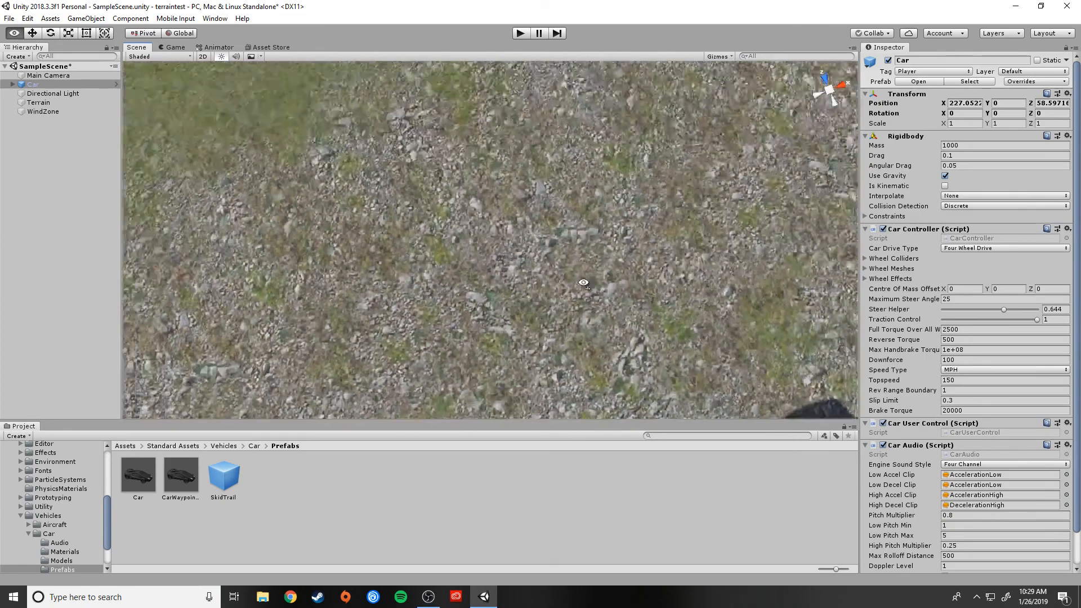
alt+drag(576, 310, 922, 185)
right_drag(922, 184, 943, 168)
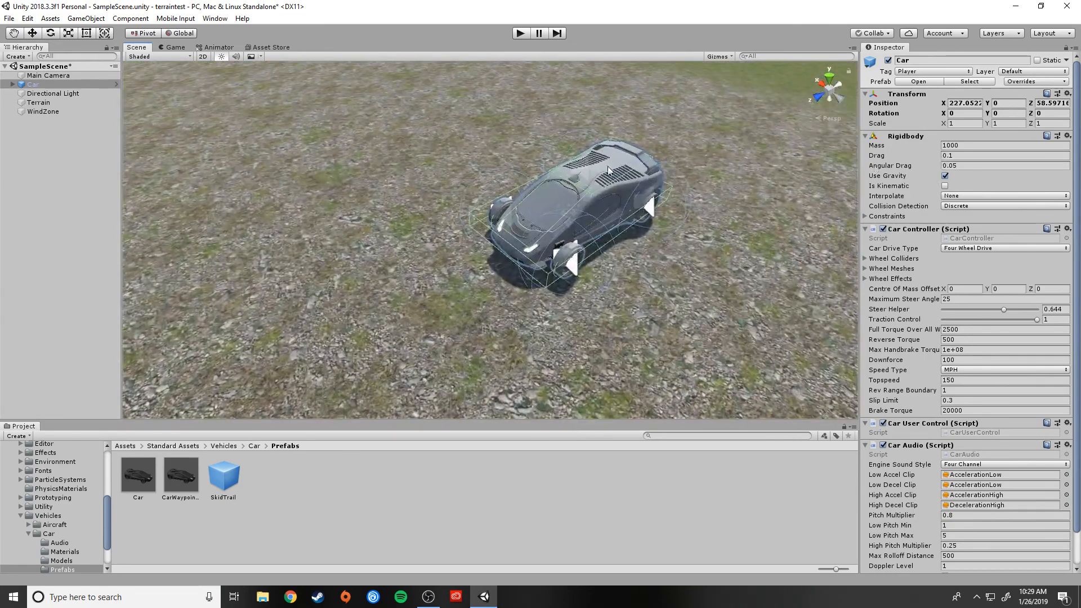
Rotate the Car on the track to X 0, Y 82.95 and Z 0, with its X position at 226.91.
mouse_move(684, 270)
right_down()
mouse_move(619, 212)
mouse_move(688, 277)
right_up()
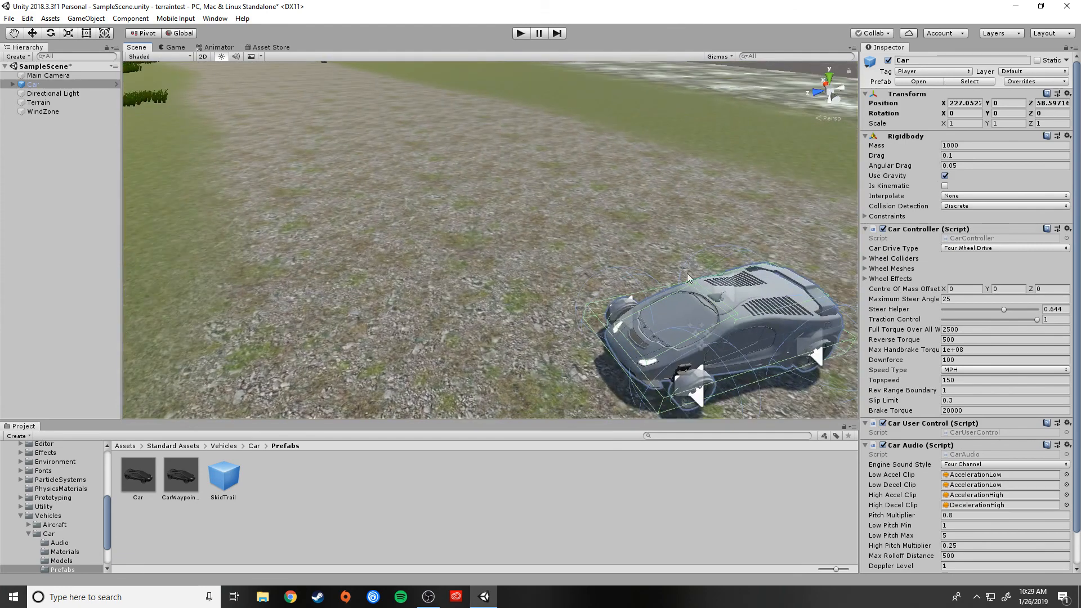
click(50, 34)
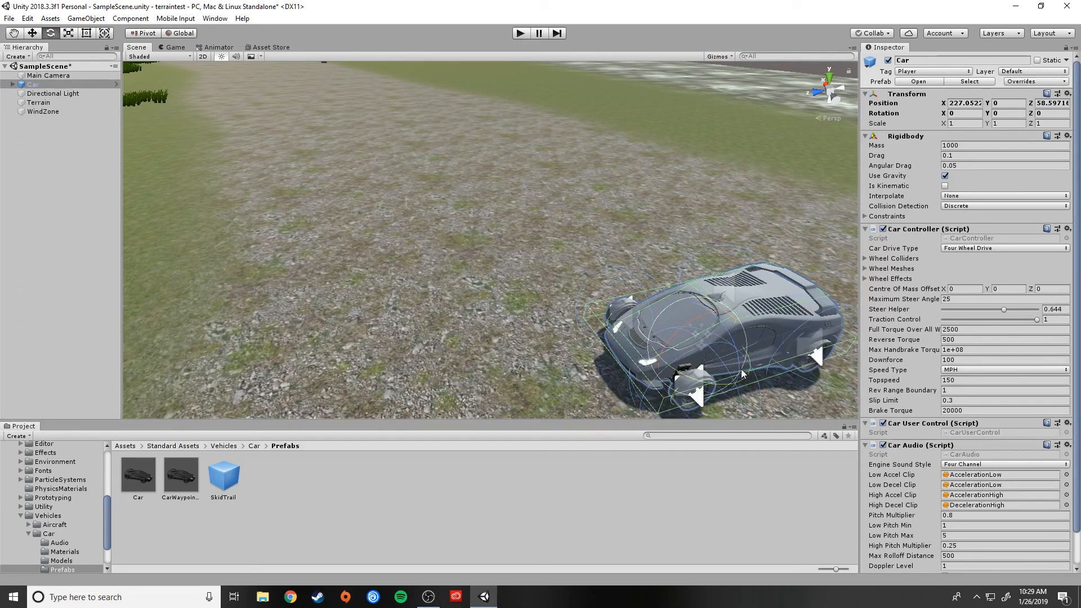
right_drag(751, 378, 781, 388)
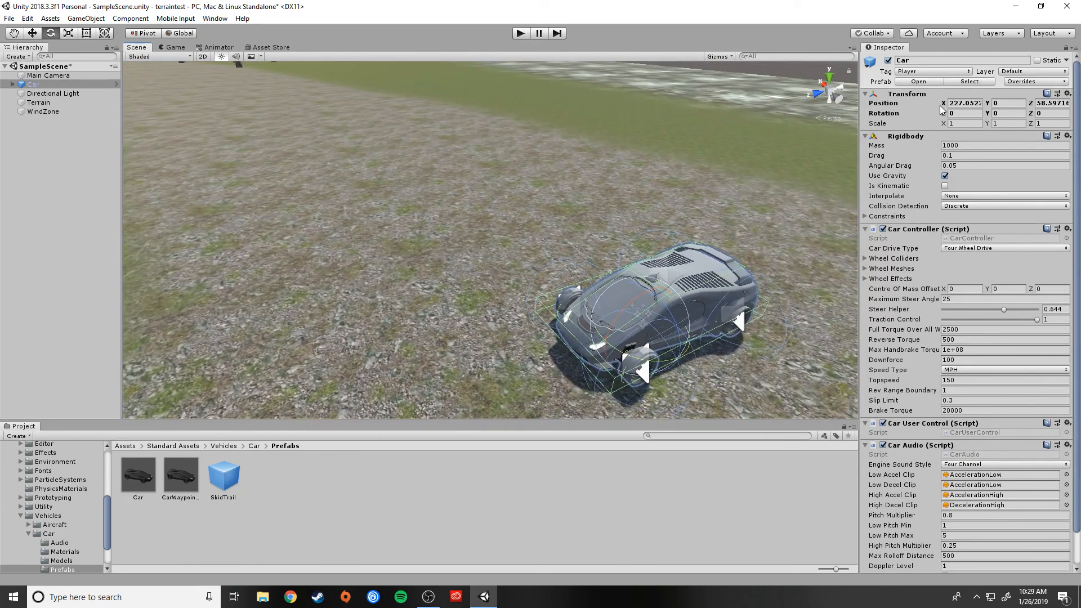
drag(943, 108, 945, 117)
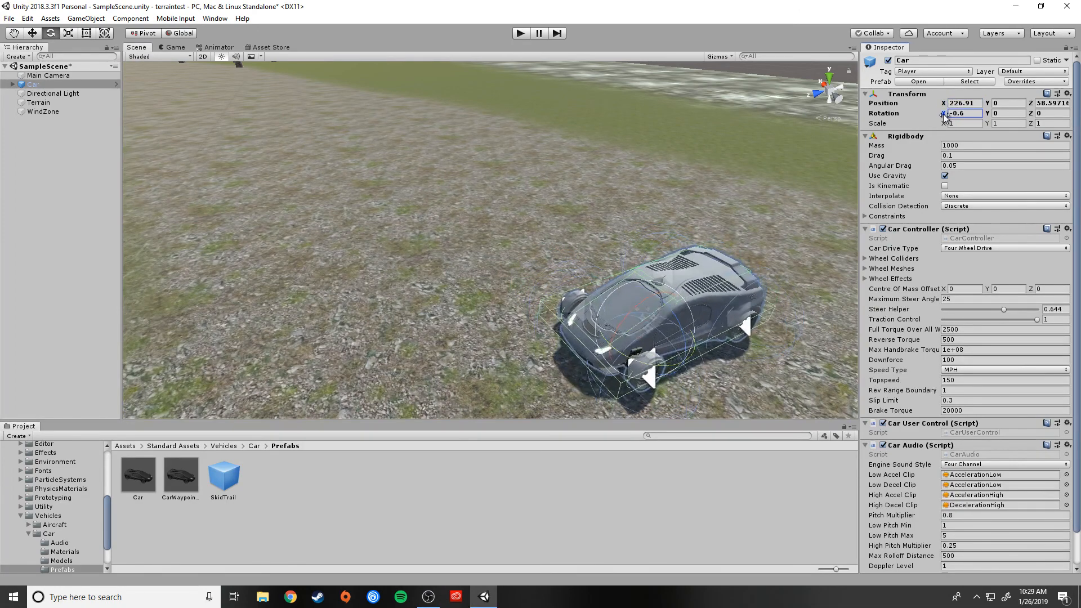
drag(1032, 115, 1054, 117)
text(0)
click(979, 113)
text(0)
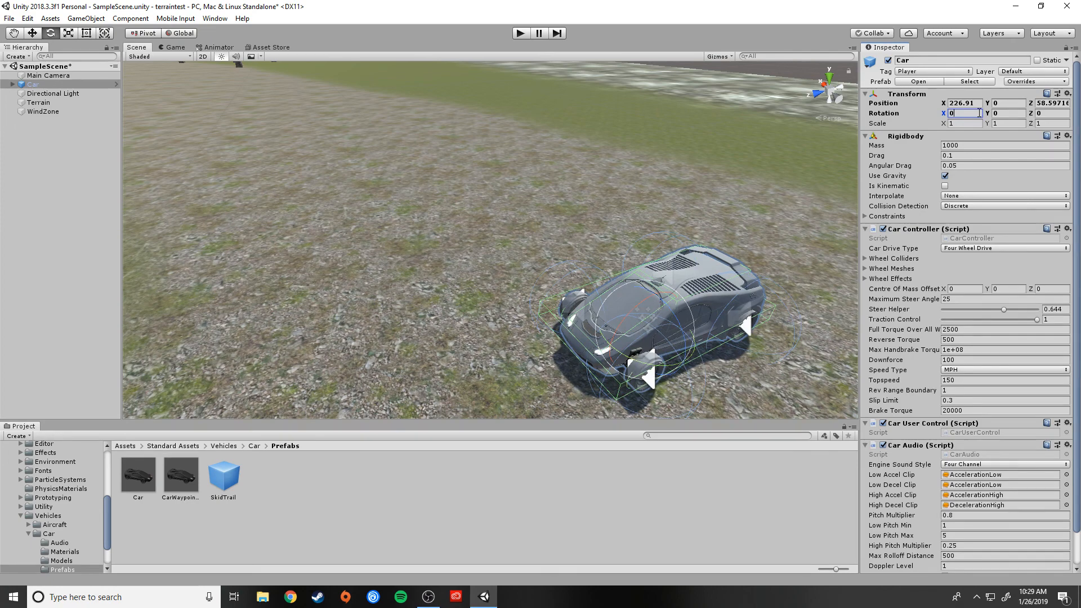
click(1004, 113)
text(22.45)
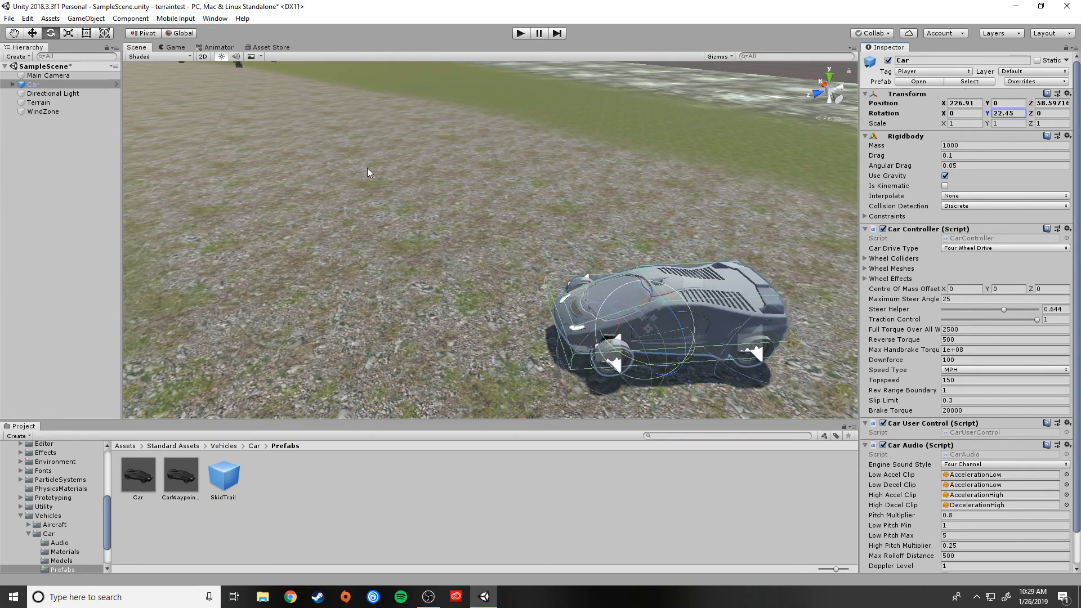
drag(367, 168, 386, 334)
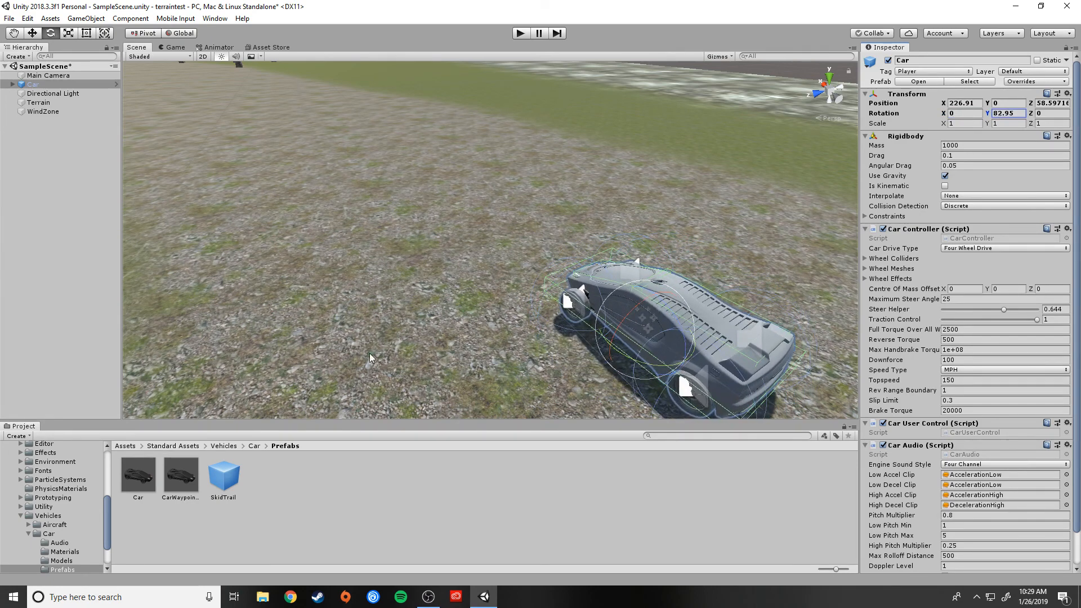
Make the Main Camera a child of the Car and set its local position to 0, 0, 0.
click(40, 75)
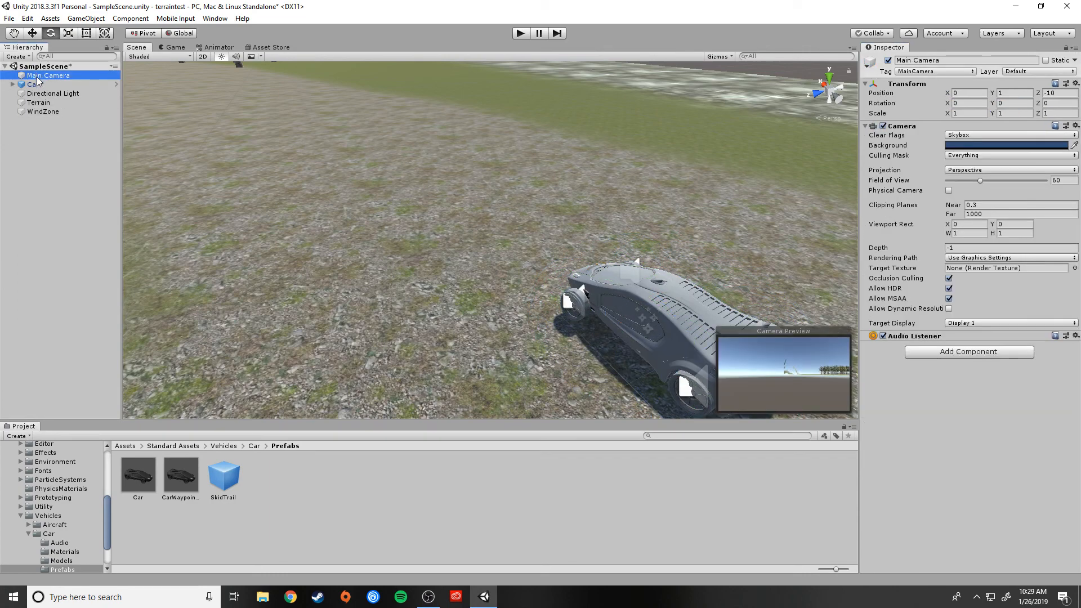
drag(37, 80, 35, 85)
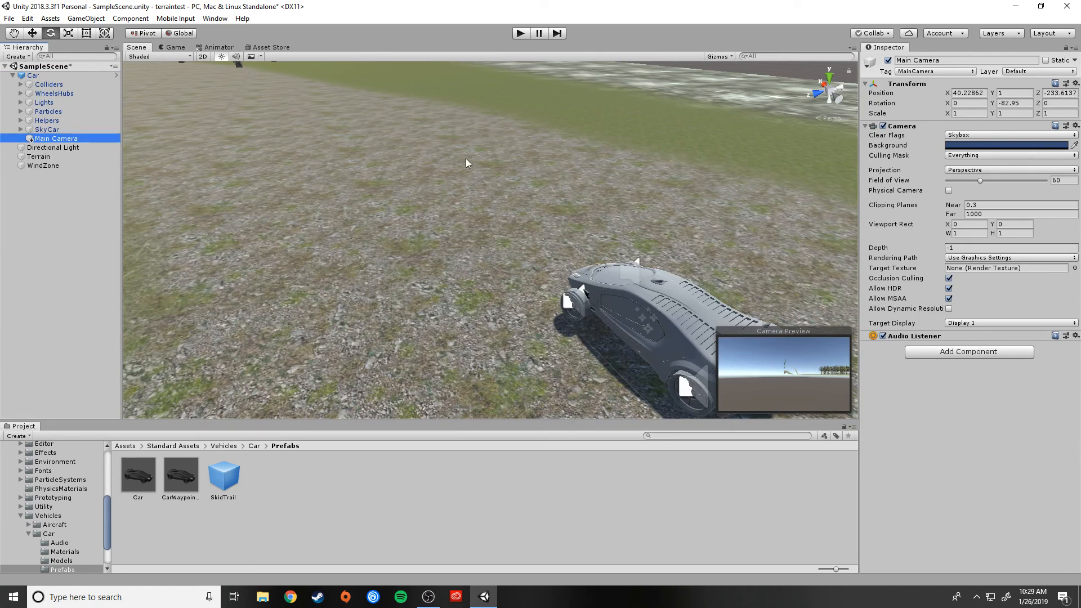
click(968, 93)
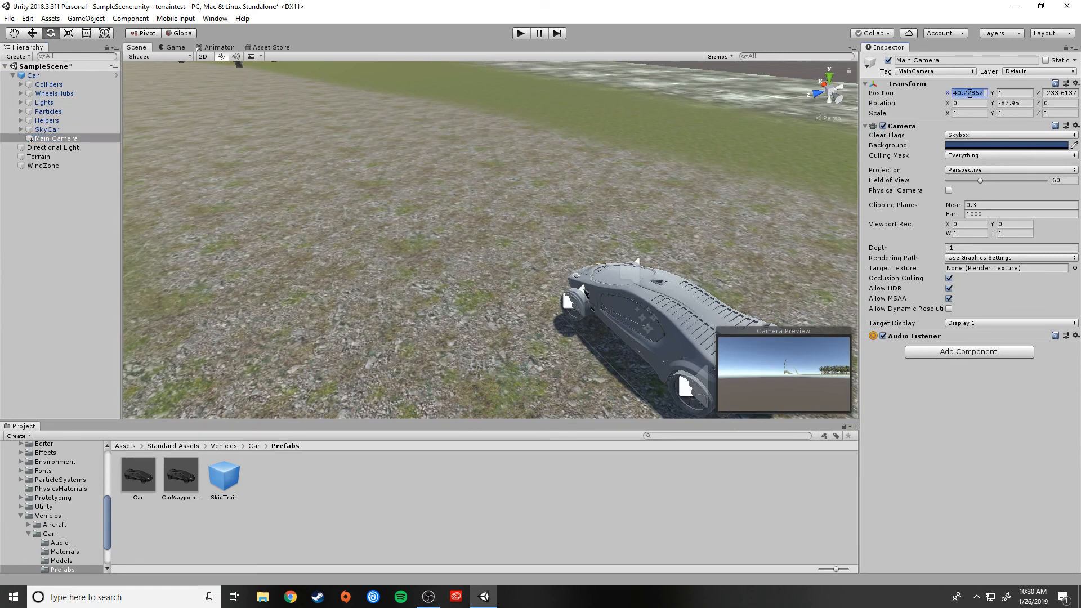
text(0)
key(Tab)
text(0)
key(Tab)
text(0)
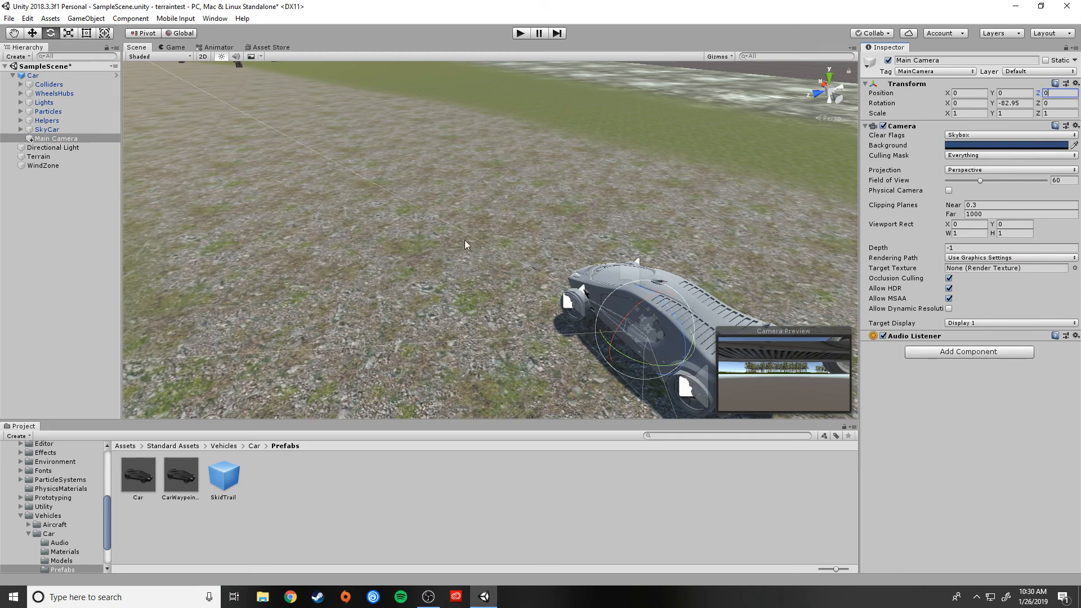
Raise the Main Camera above the car to a Y position of about 2.04 and set its Y rotation to 0.
click(31, 33)
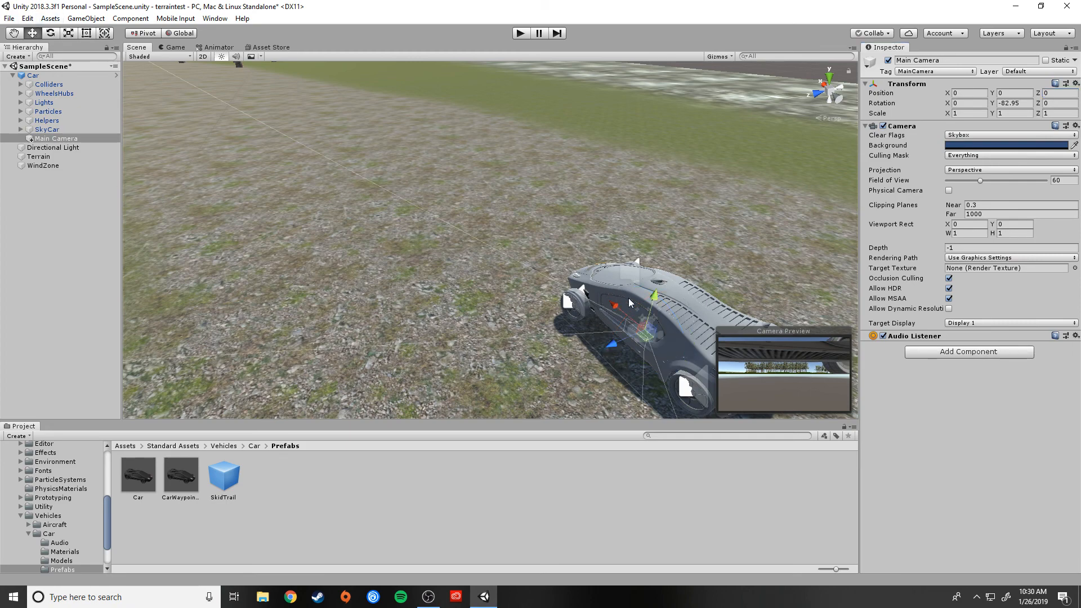
drag(657, 301, 613, 244)
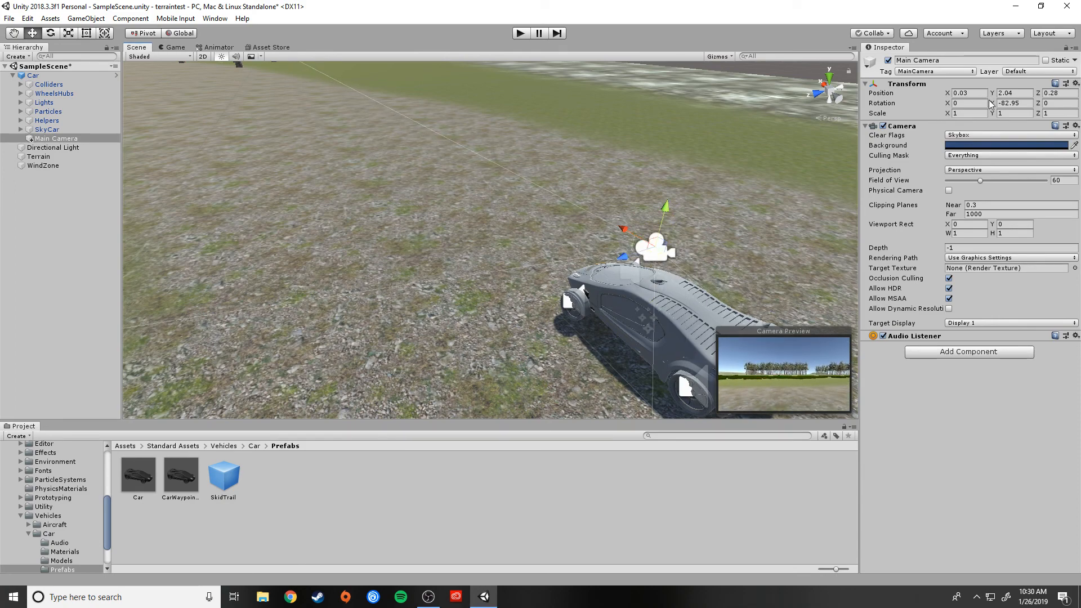
click(1010, 103)
text(0)
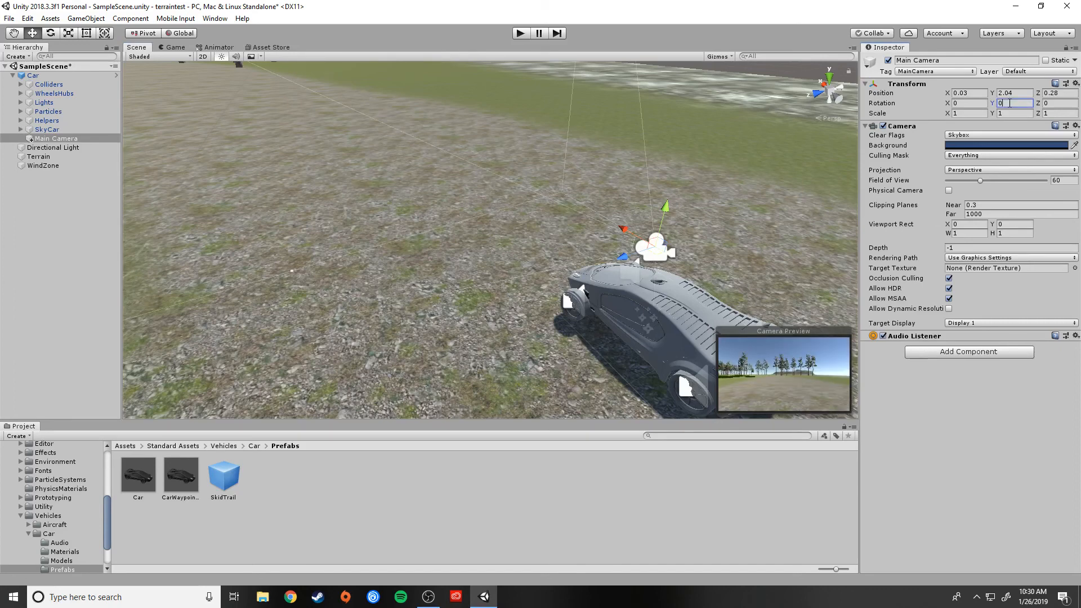
Move the Main Camera behind the car to about X -0.04, Y 3.24, Z -7.1 and tilt it down about 10.8 degrees.
drag(606, 221, 498, 208)
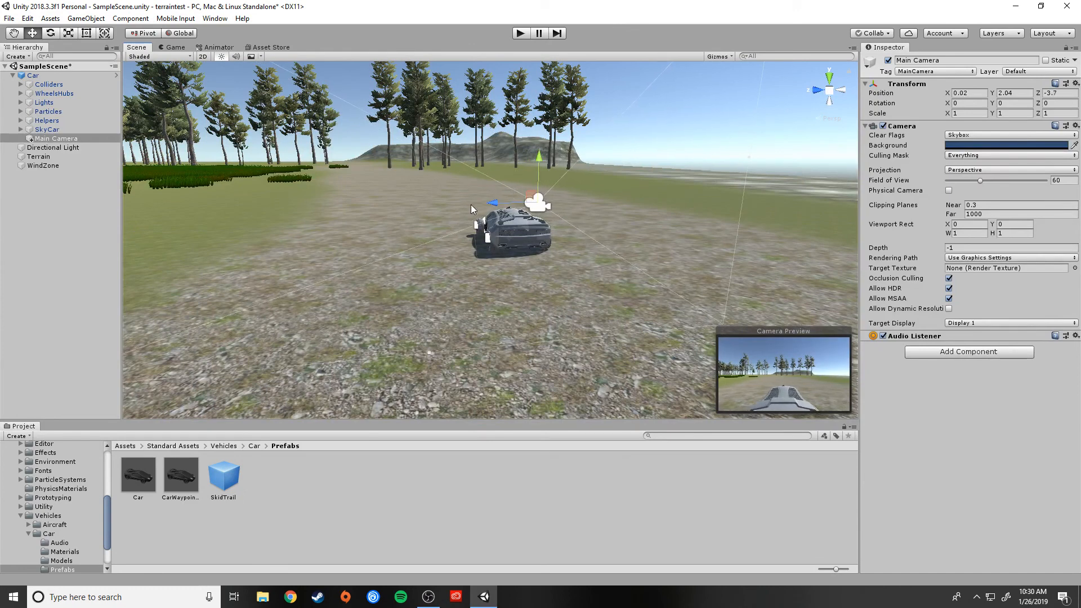
drag(950, 96, 955, 99)
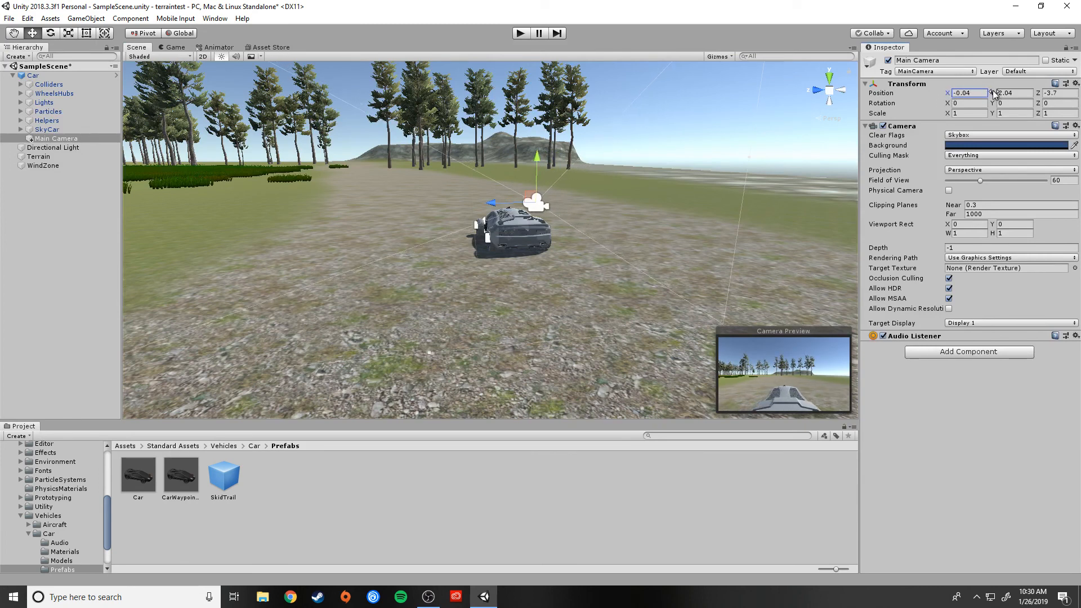
mouse_move(995, 96)
mouse_down()
mouse_move(1031, 95)
mouse_move(1000, 101)
mouse_up()
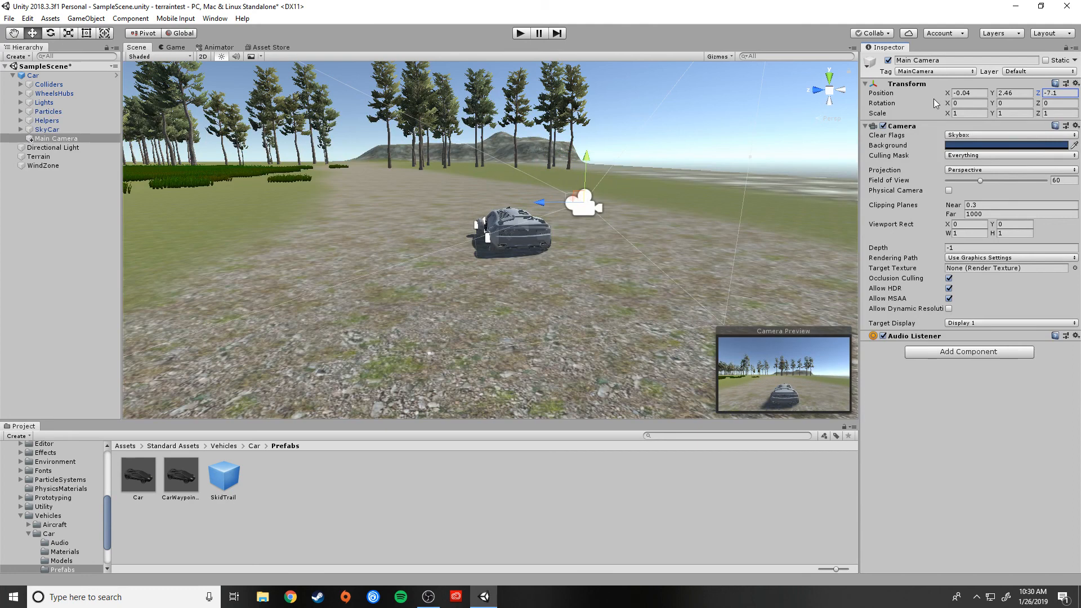
drag(993, 93, 1004, 95)
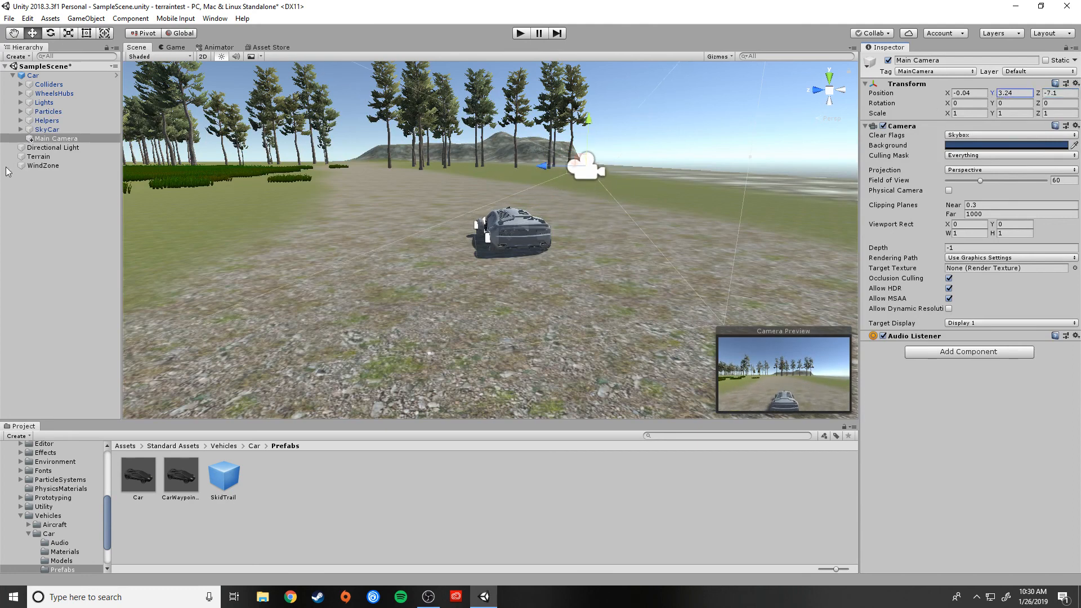
click(54, 34)
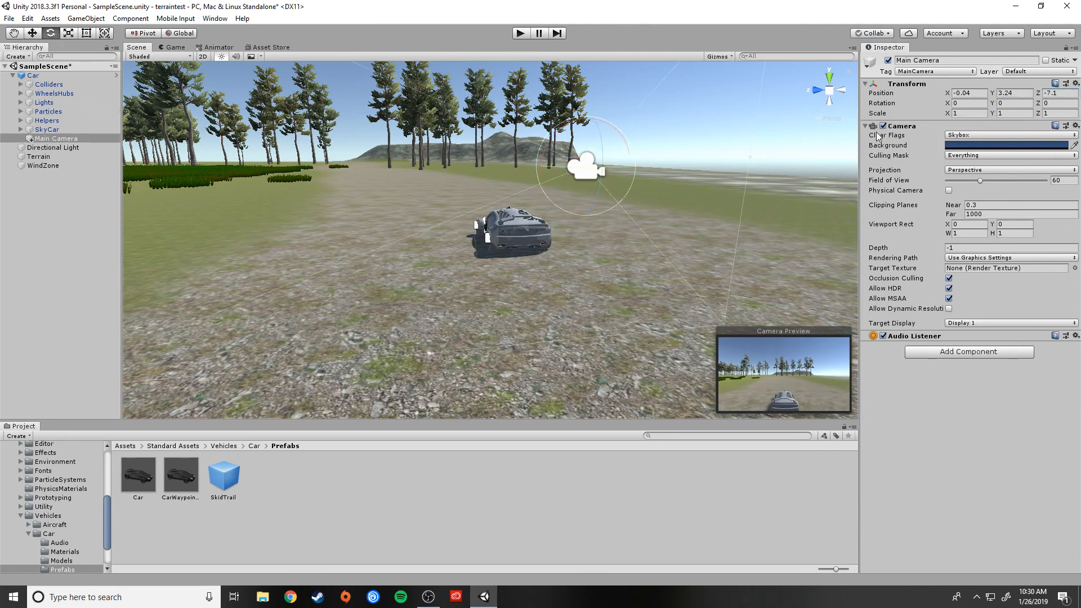
drag(555, 143, 606, 164)
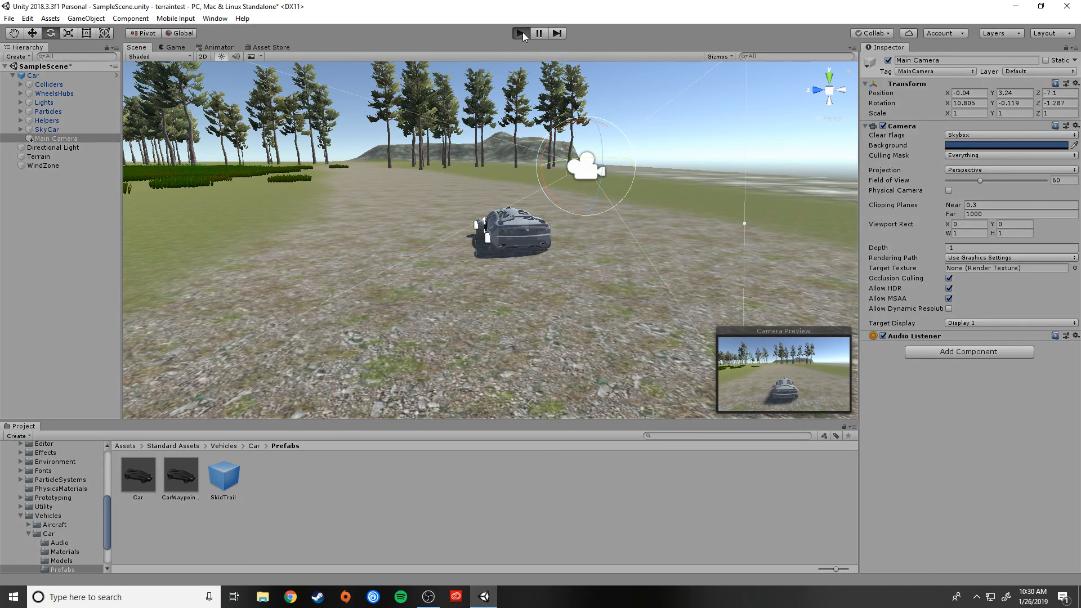
Run the scene, test-drive the car across the terrain with the following camera, and stop play mode.
click(522, 33)
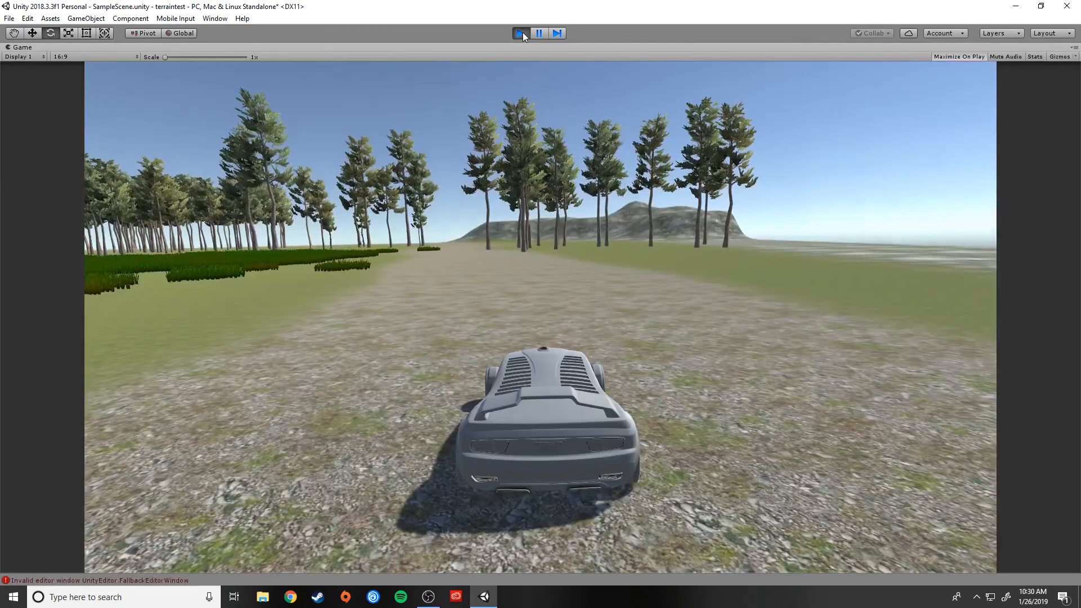
key(w)
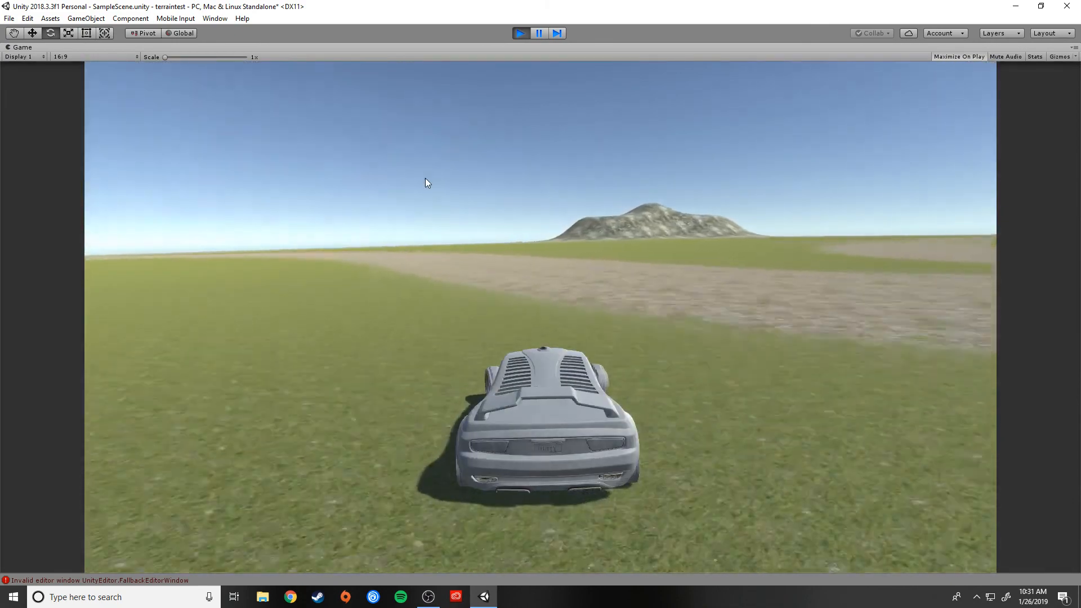
key(a)
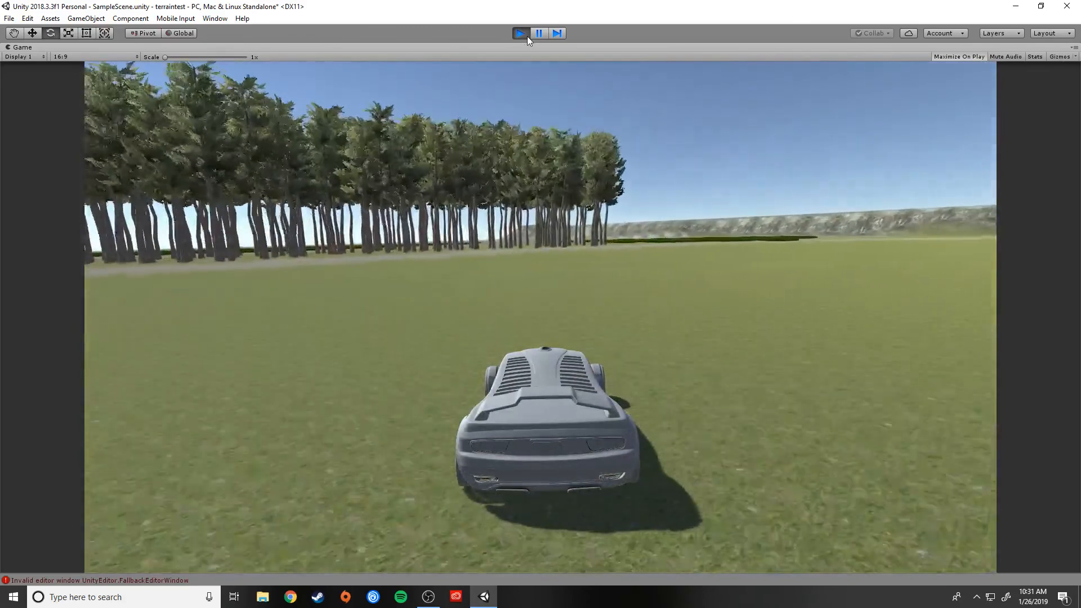
click(527, 36)
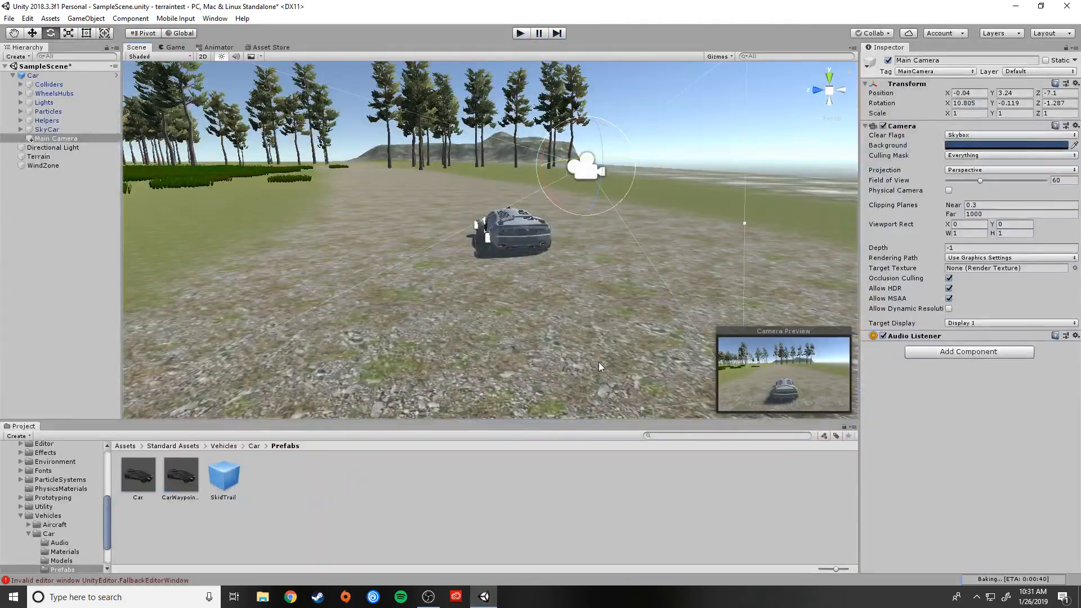
Bring the mud area into view and open the Prefabs folder of the Environment Water assets.
scroll(487, 315, down, 10)
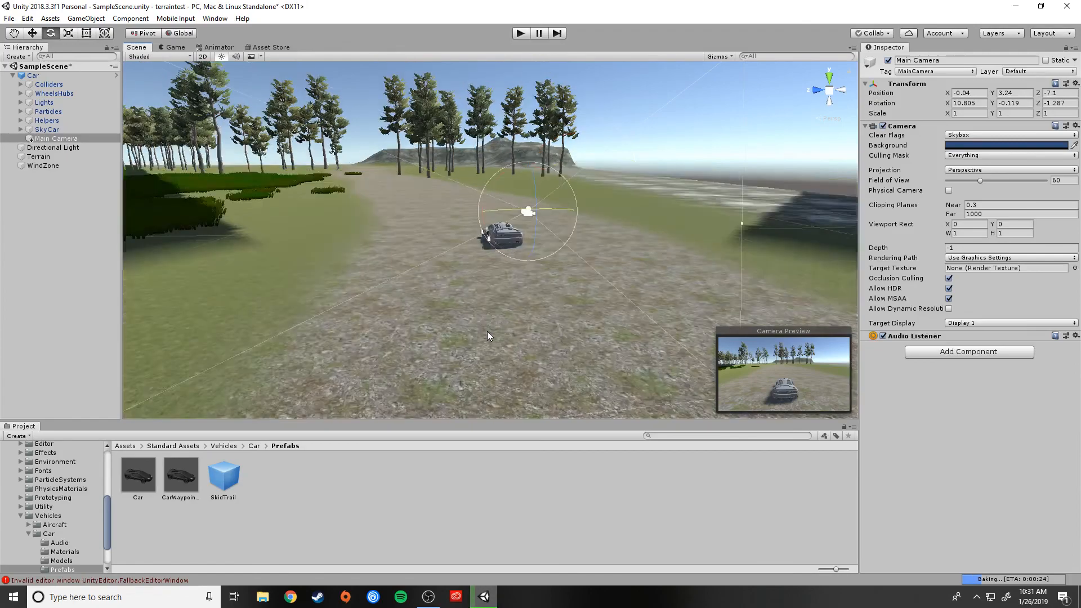
right_drag(415, 283, 204, 296)
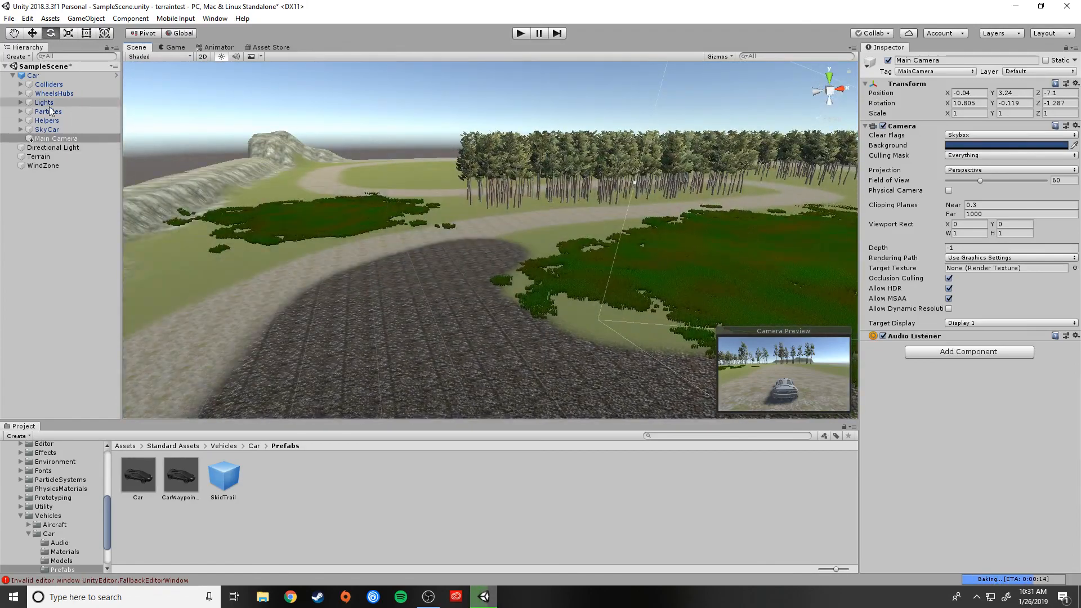
click(21, 516)
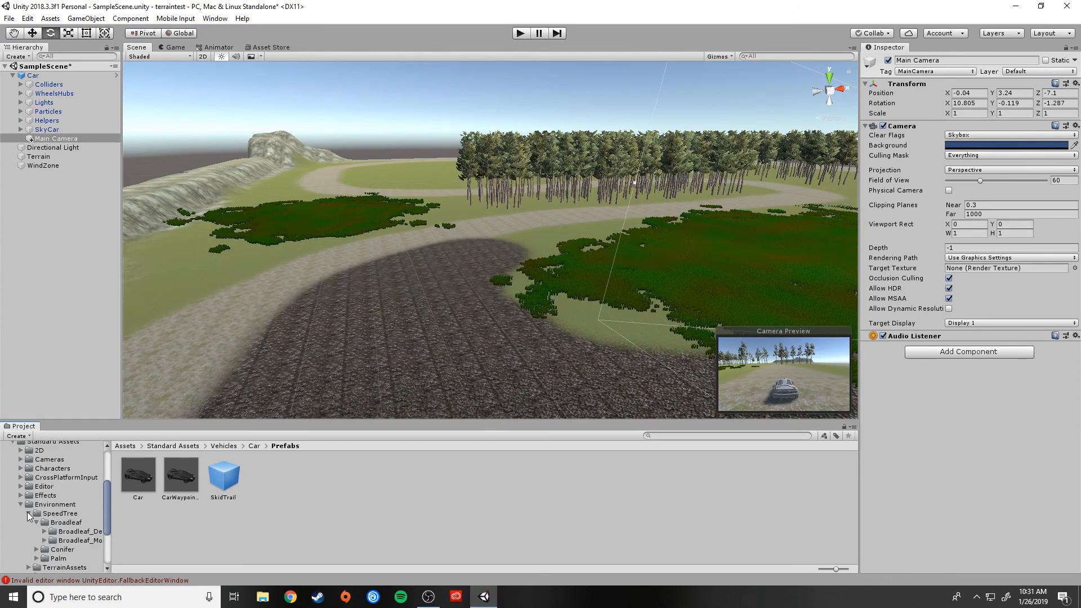
click(21, 504)
click(52, 531)
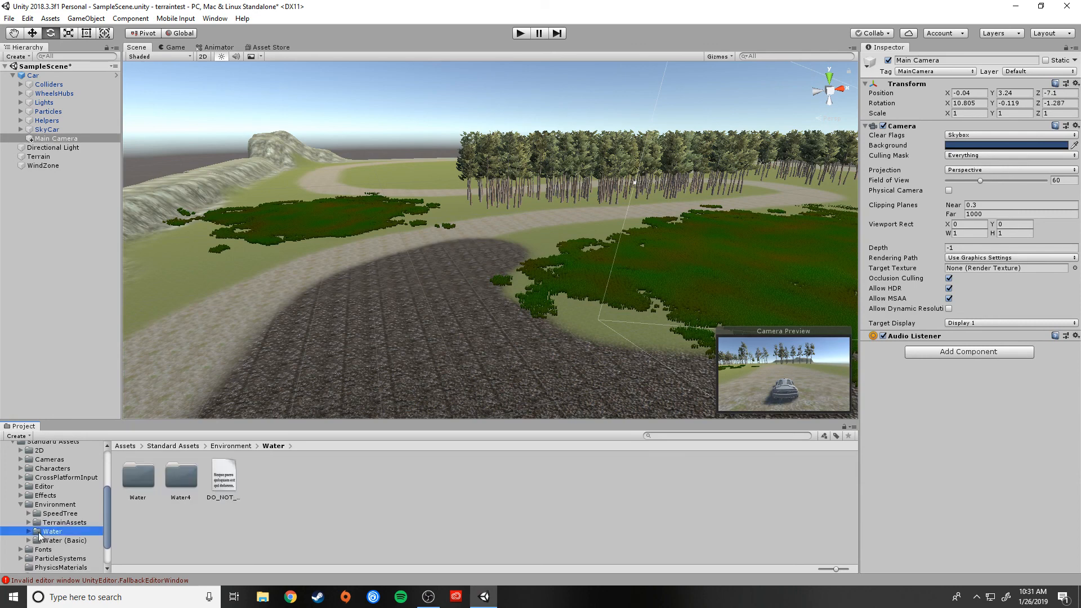
double_click(139, 484)
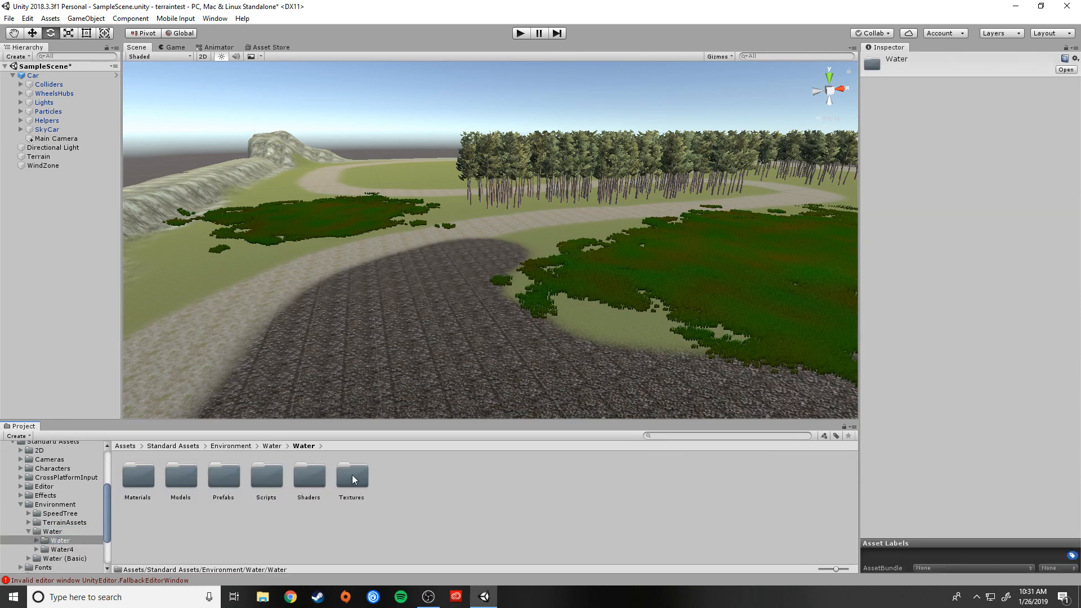
double_click(221, 478)
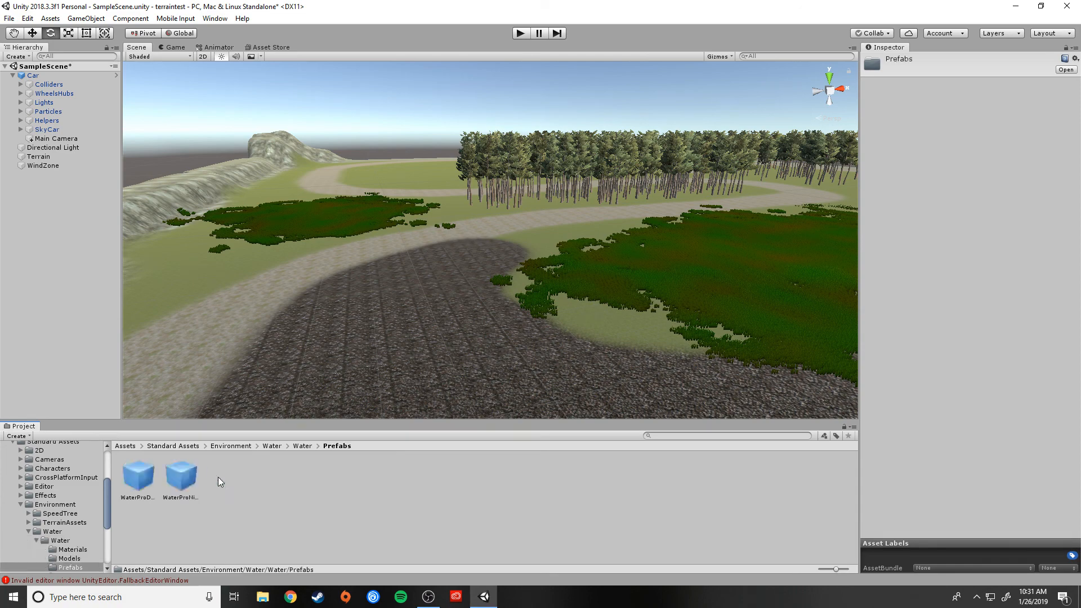
Place the WaterProDaytime prefab at the far edge of the mud area and raise it to Y 0.3.
drag(133, 475, 530, 229)
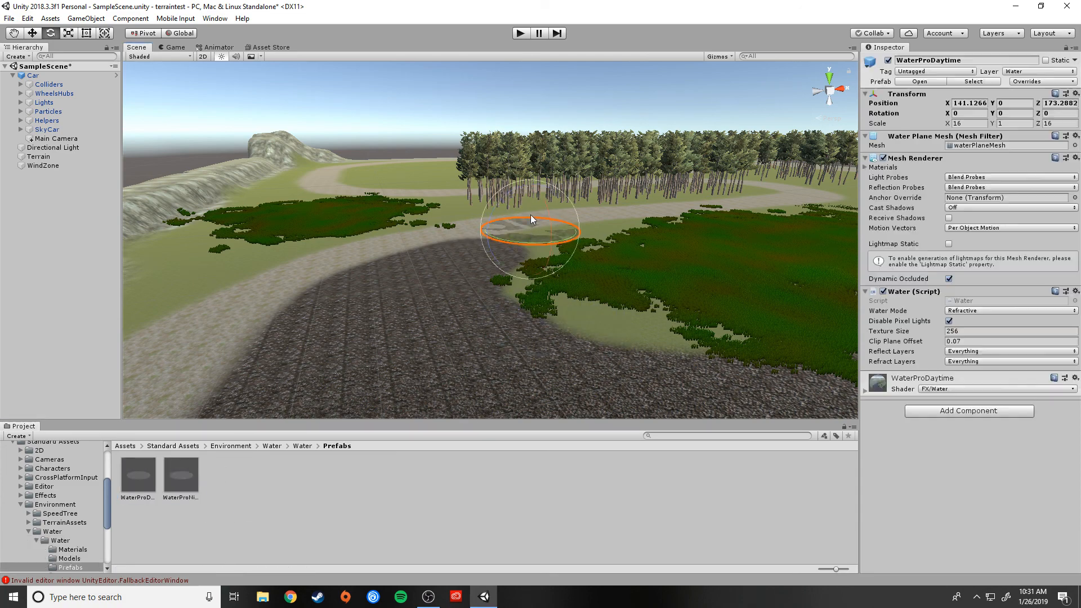
click(32, 34)
drag(529, 185, 536, 183)
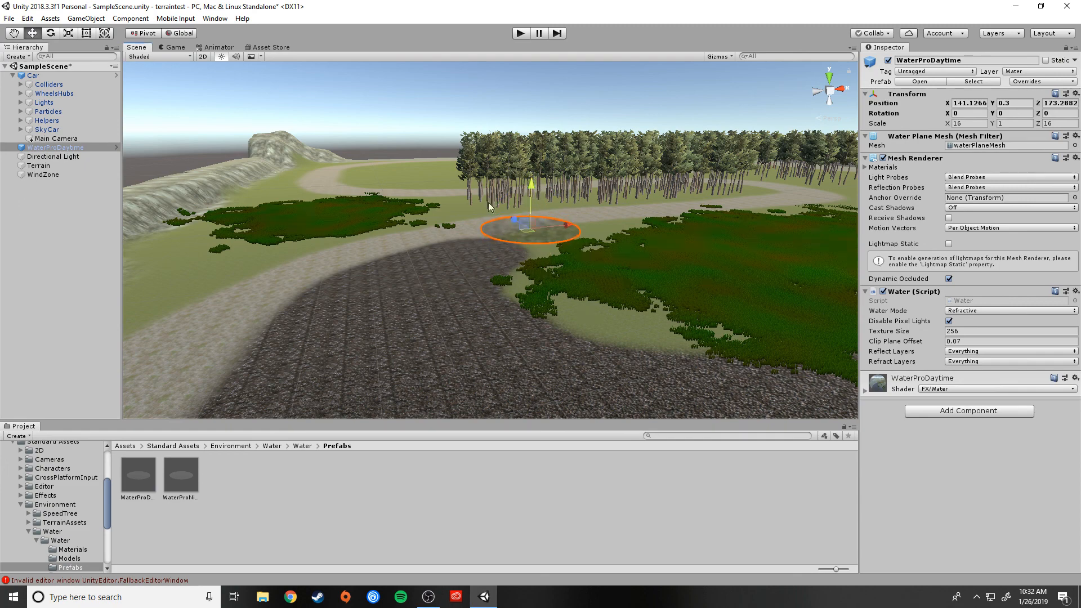
Move the water onto the mud's grassy edge at about X 135.17, Z 125.41 and stretch it to a scale of about 21.92 by 27.47.
click(69, 33)
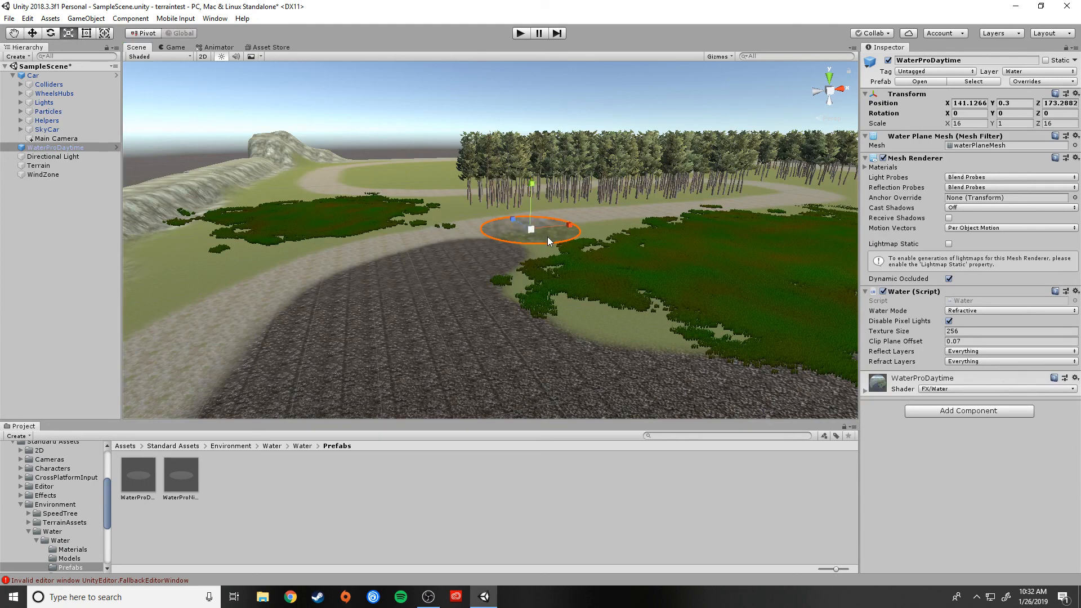
click(91, 36)
drag(545, 244, 698, 377)
drag(497, 219, 538, 250)
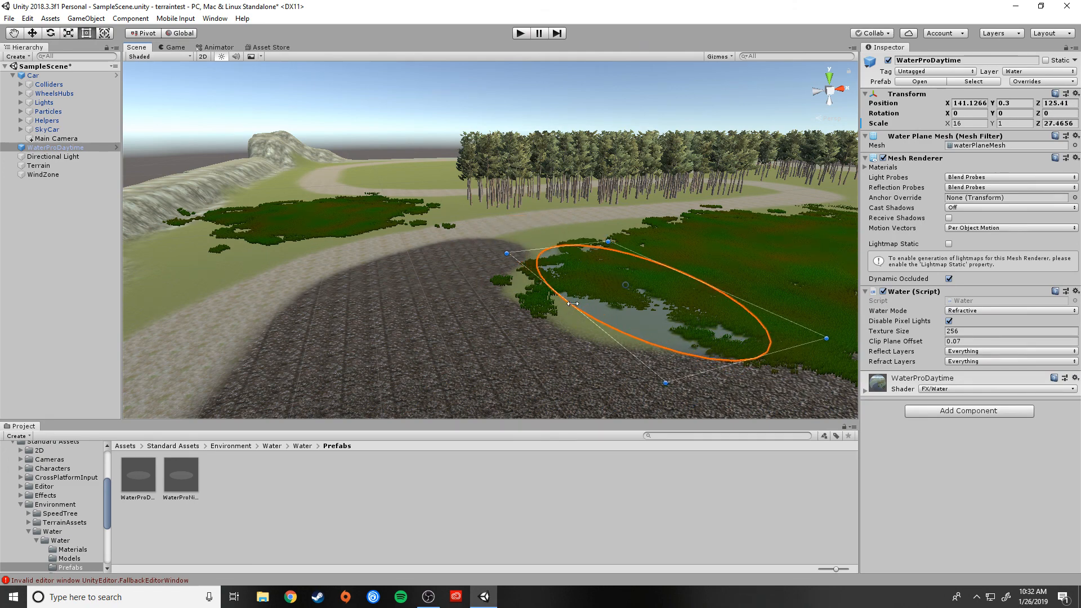
drag(572, 303, 513, 311)
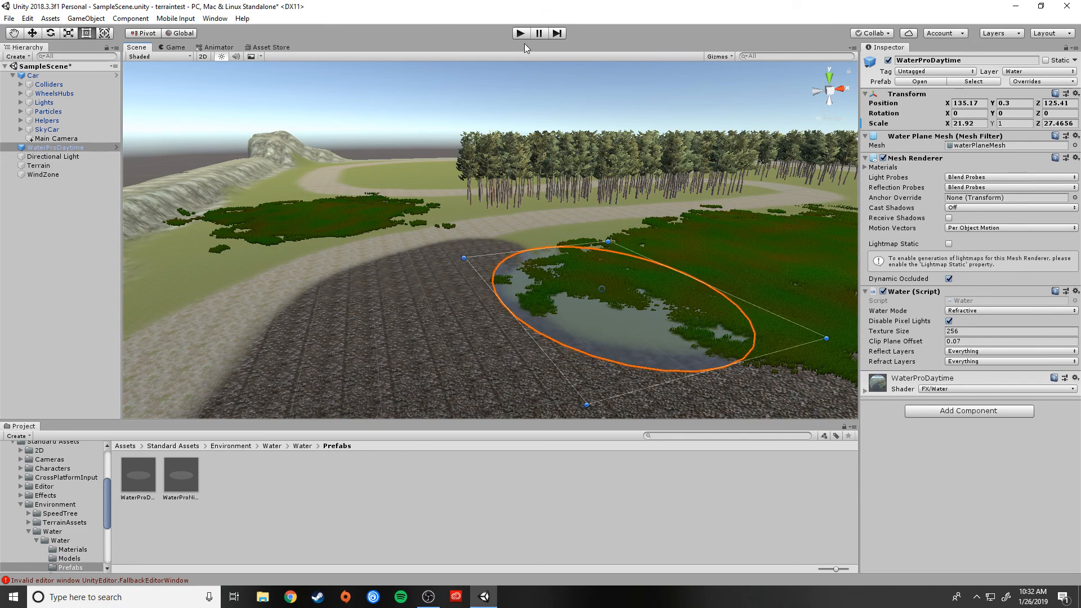
right_drag(488, 280, 552, 295)
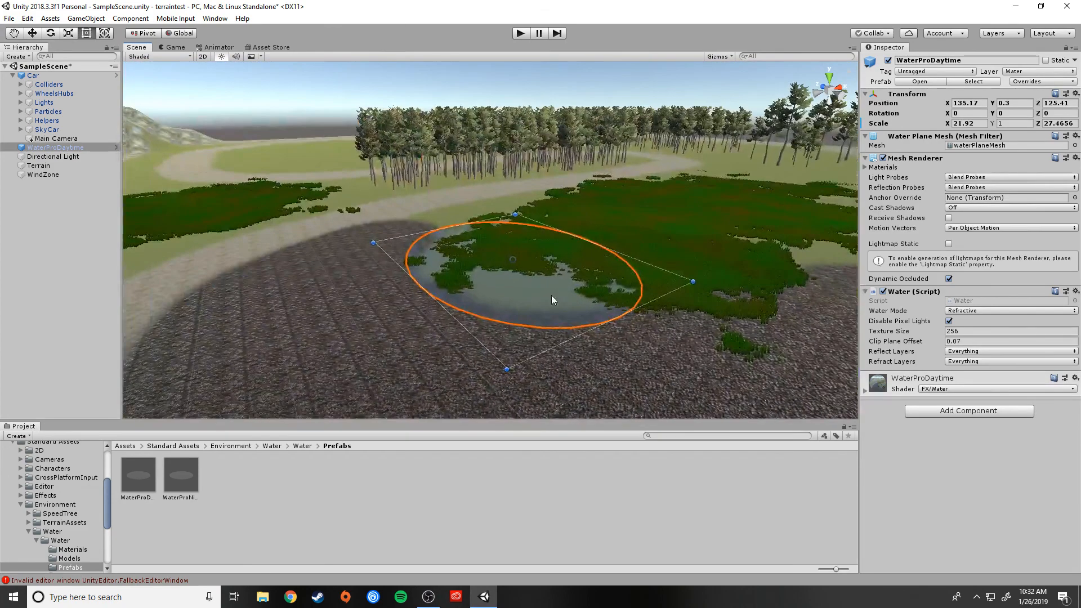
scroll(461, 300, down, 5)
scroll(461, 299, down, 7)
right_drag(646, 184, 626, 190)
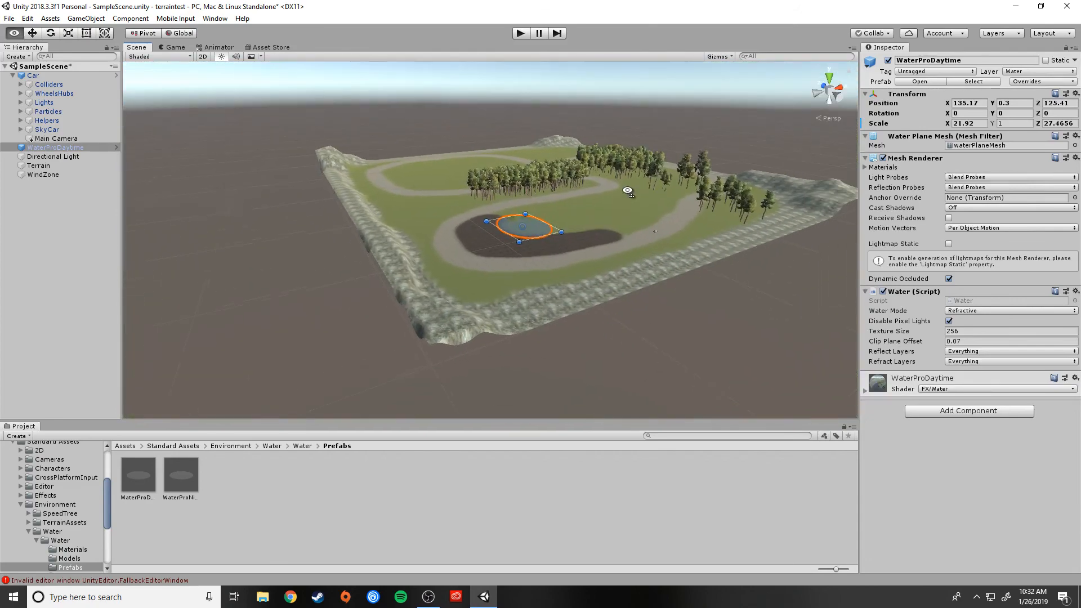